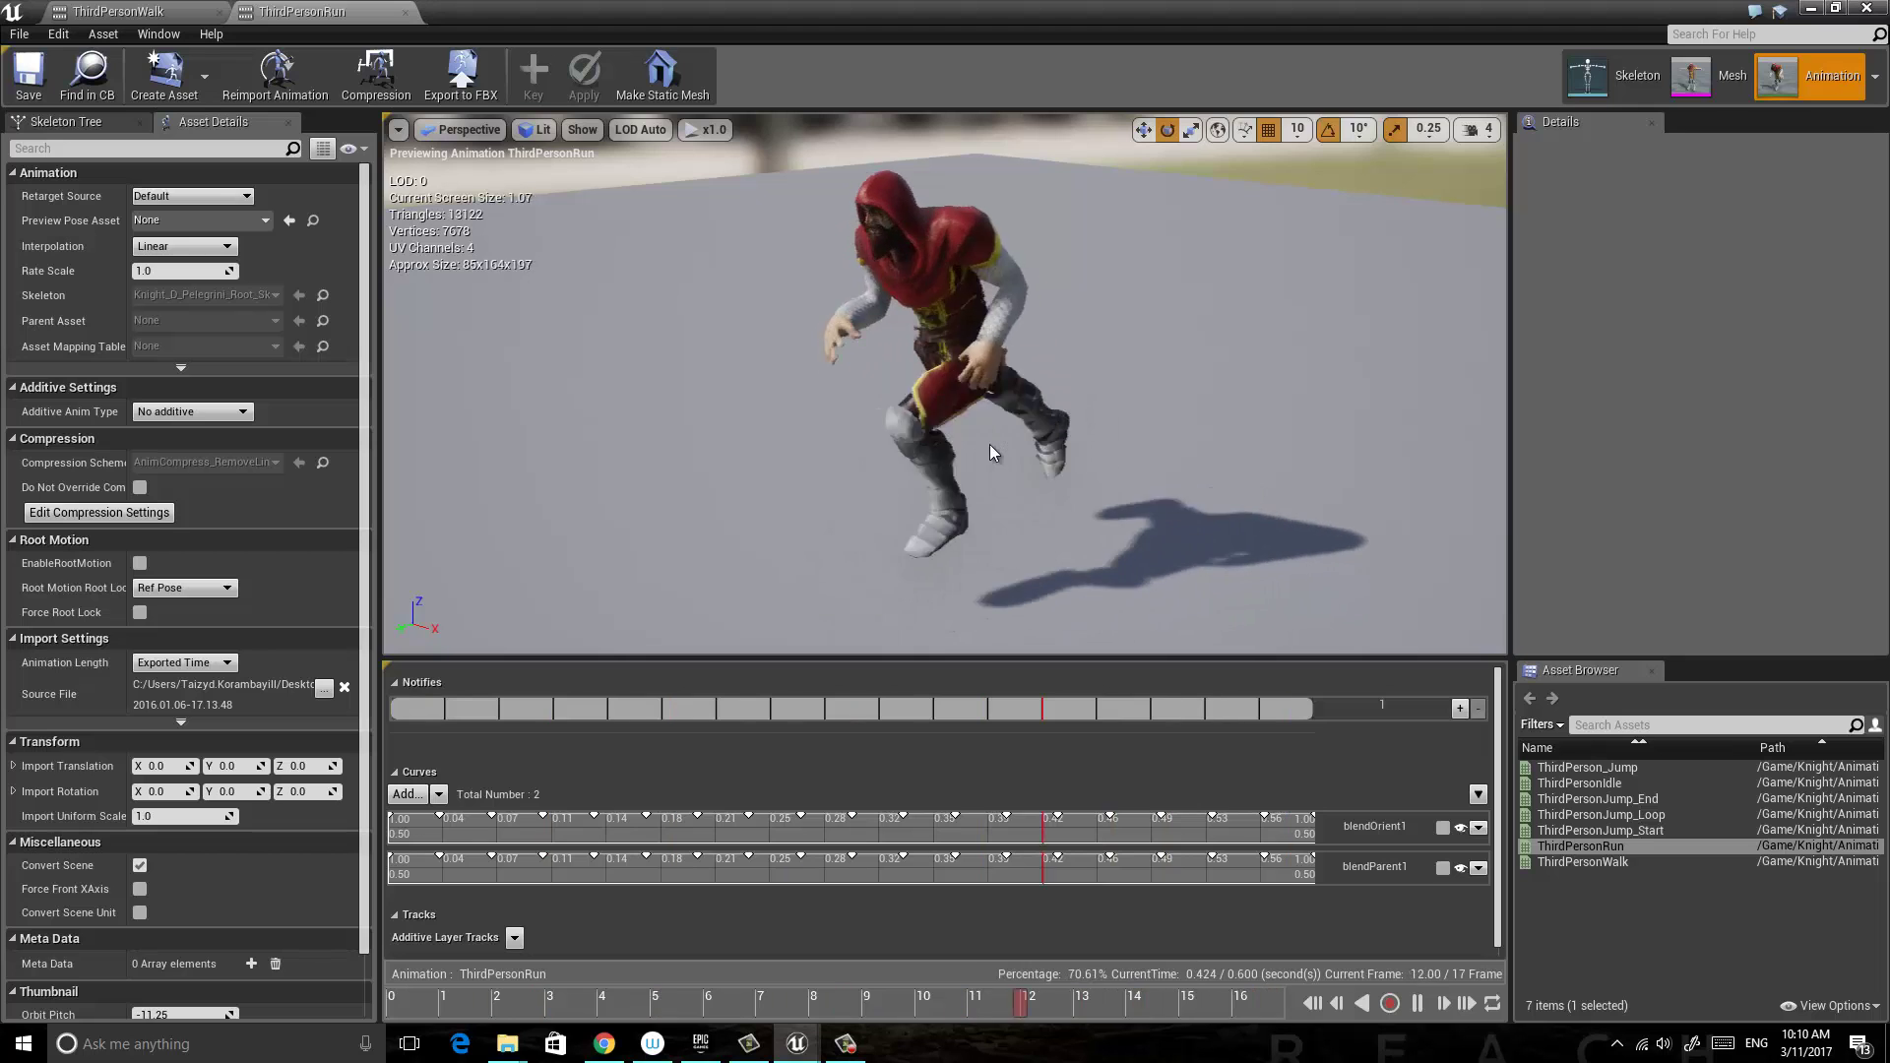
Orbit to the running character, then close the ThirdPersonRun and ThirdPersonWalk editors in Unreal Engine 4.
drag(989, 445, 1071, 433)
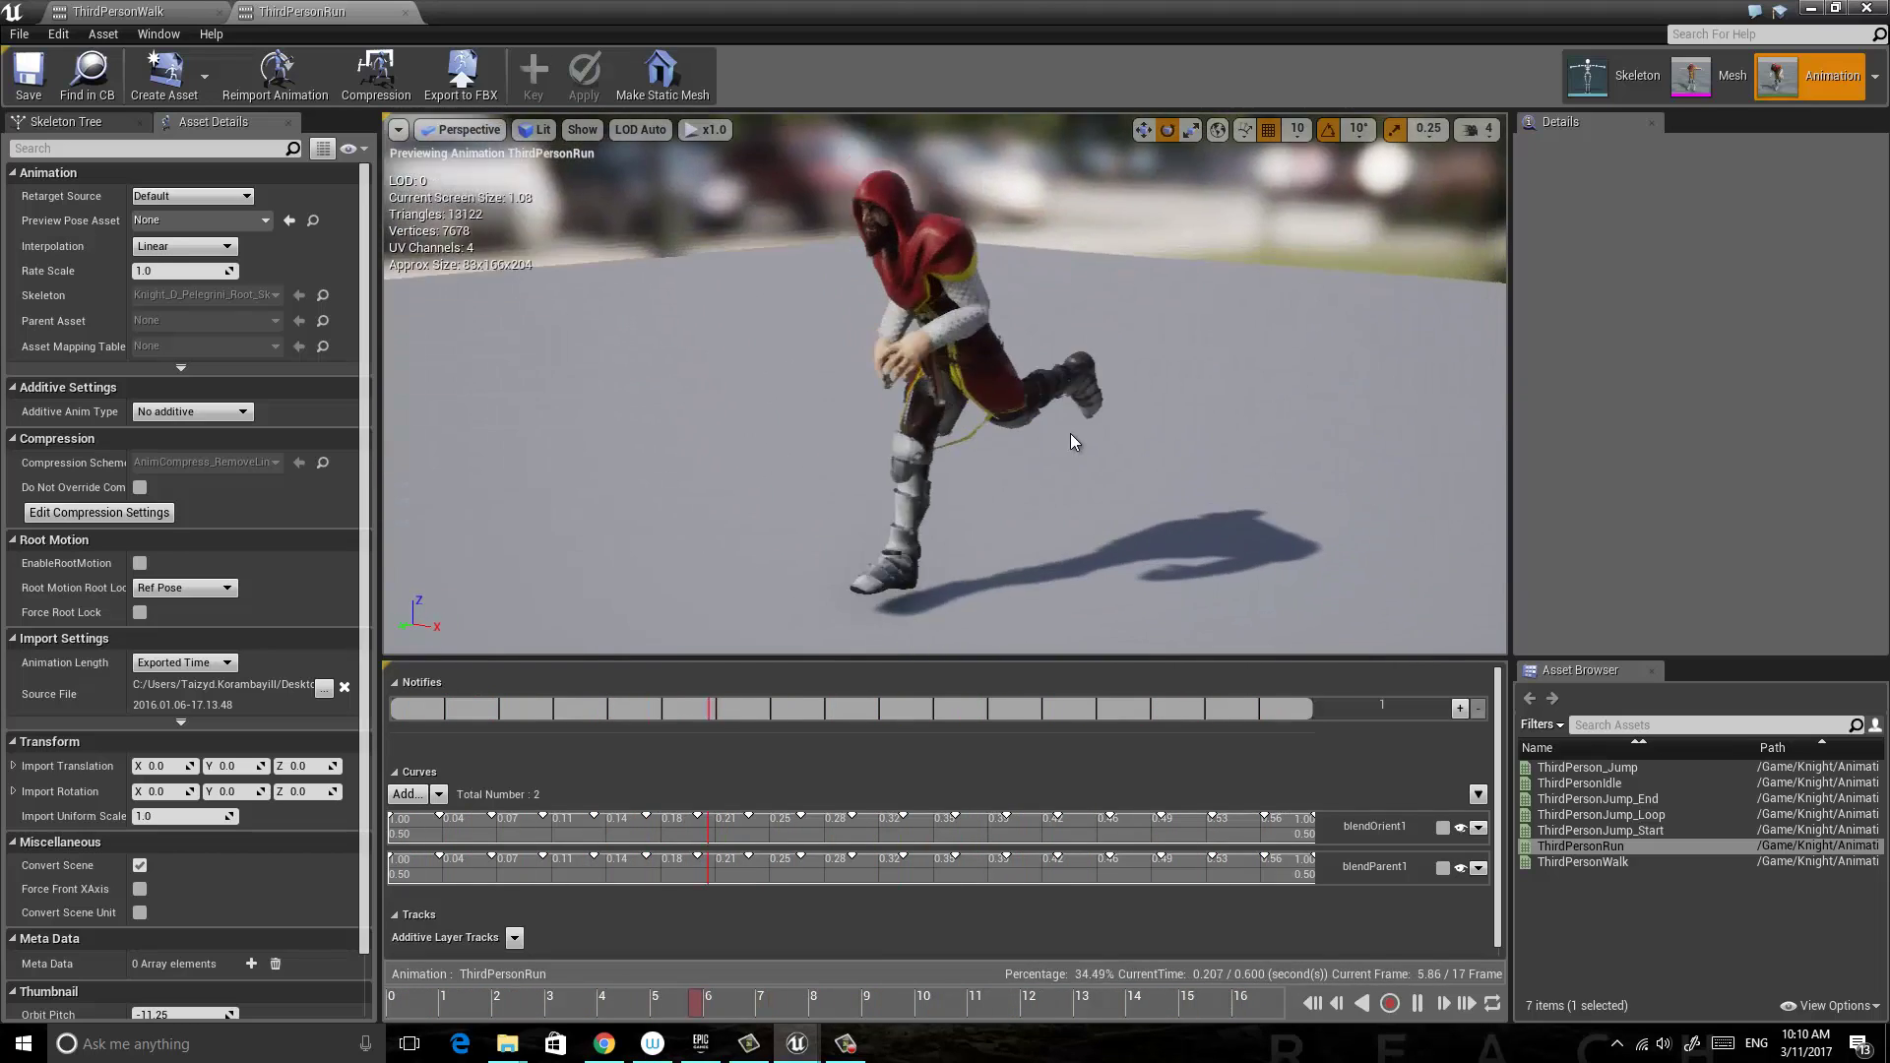
click(405, 12)
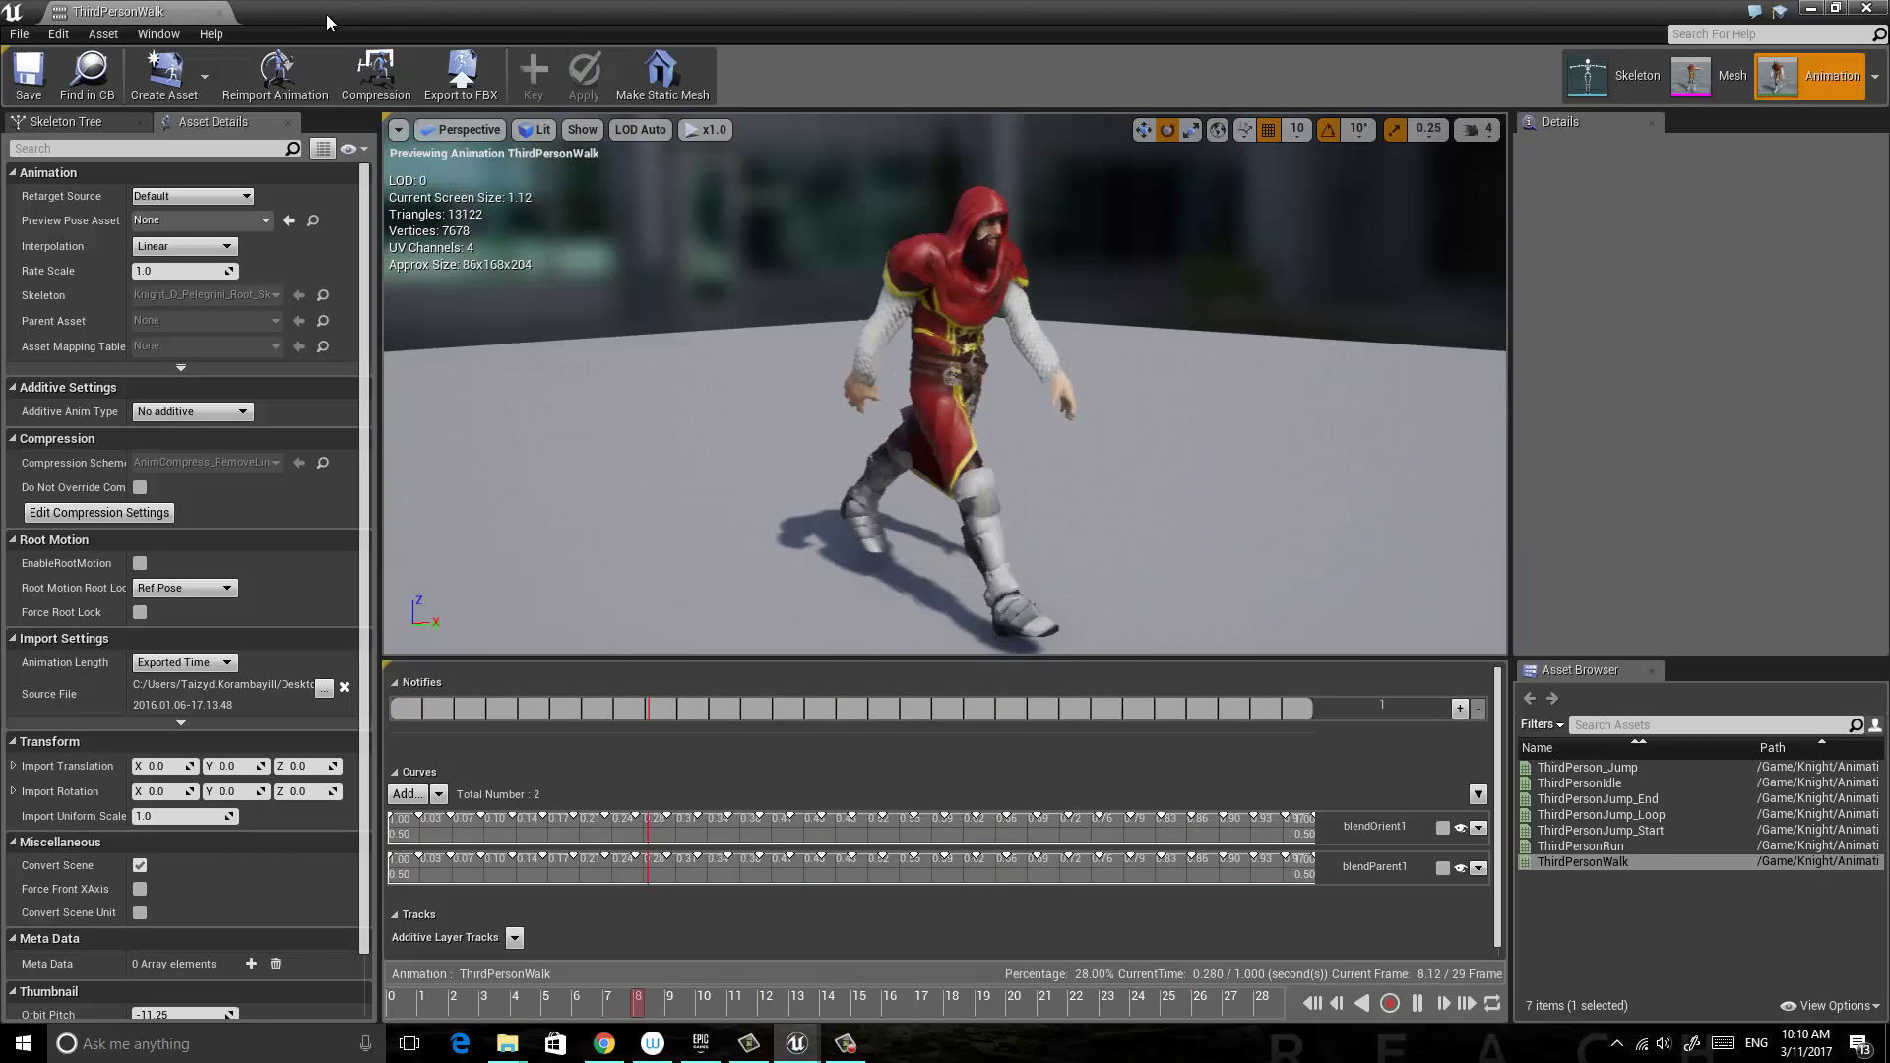
click(220, 12)
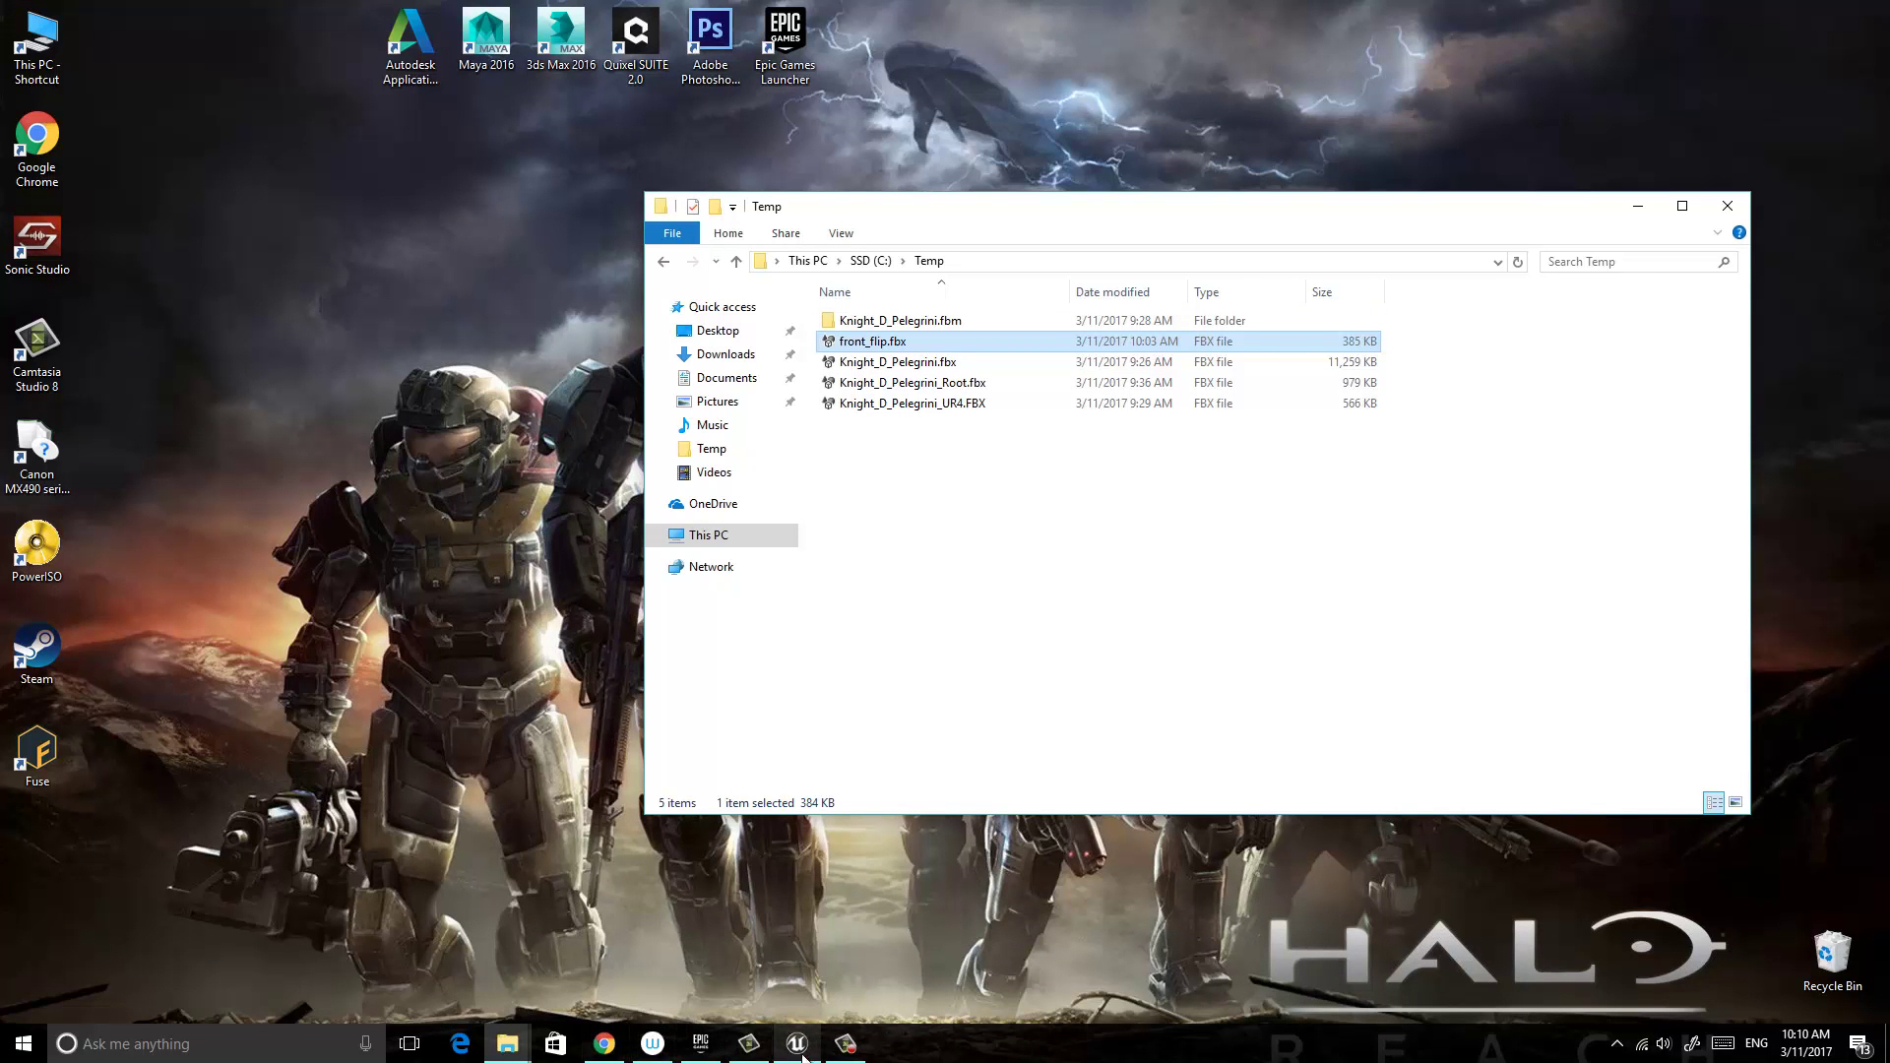
Browse the Mixamo store's Animations catalogue, then open the My Animations list under My Assets.
click(603, 1044)
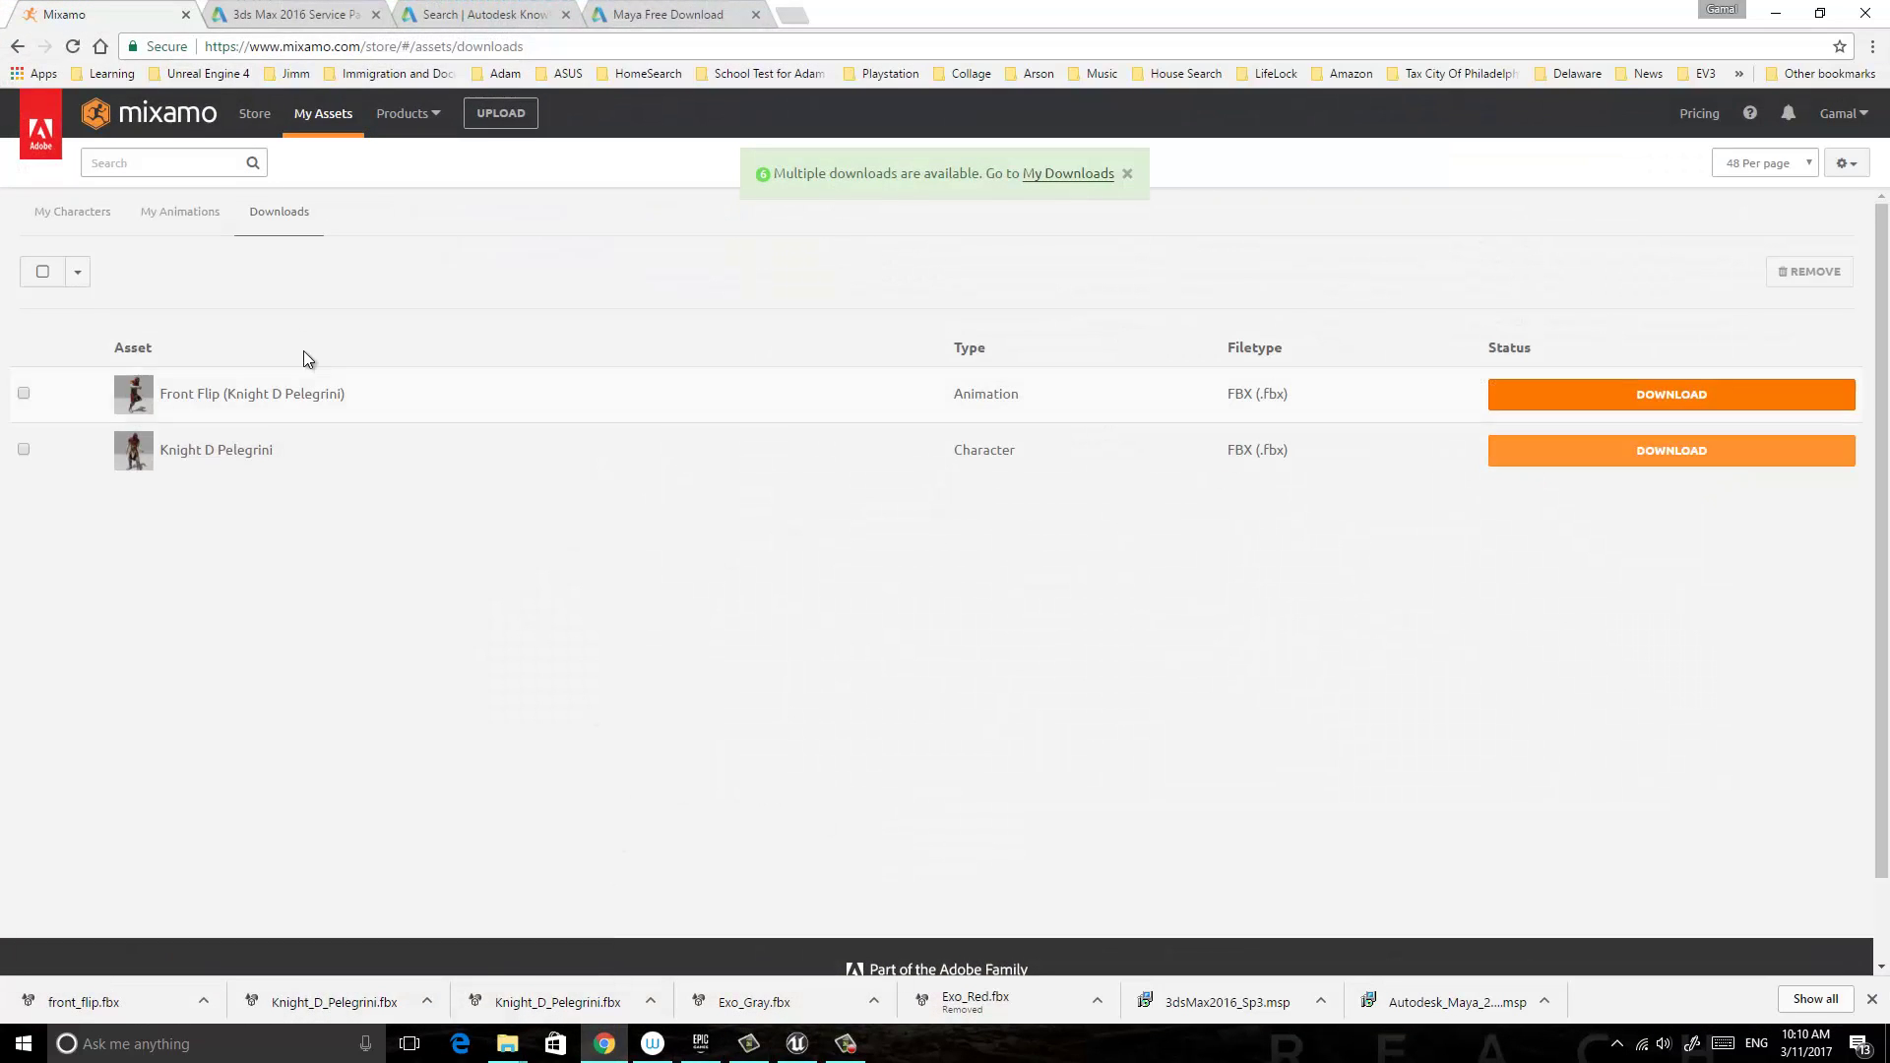
click(248, 116)
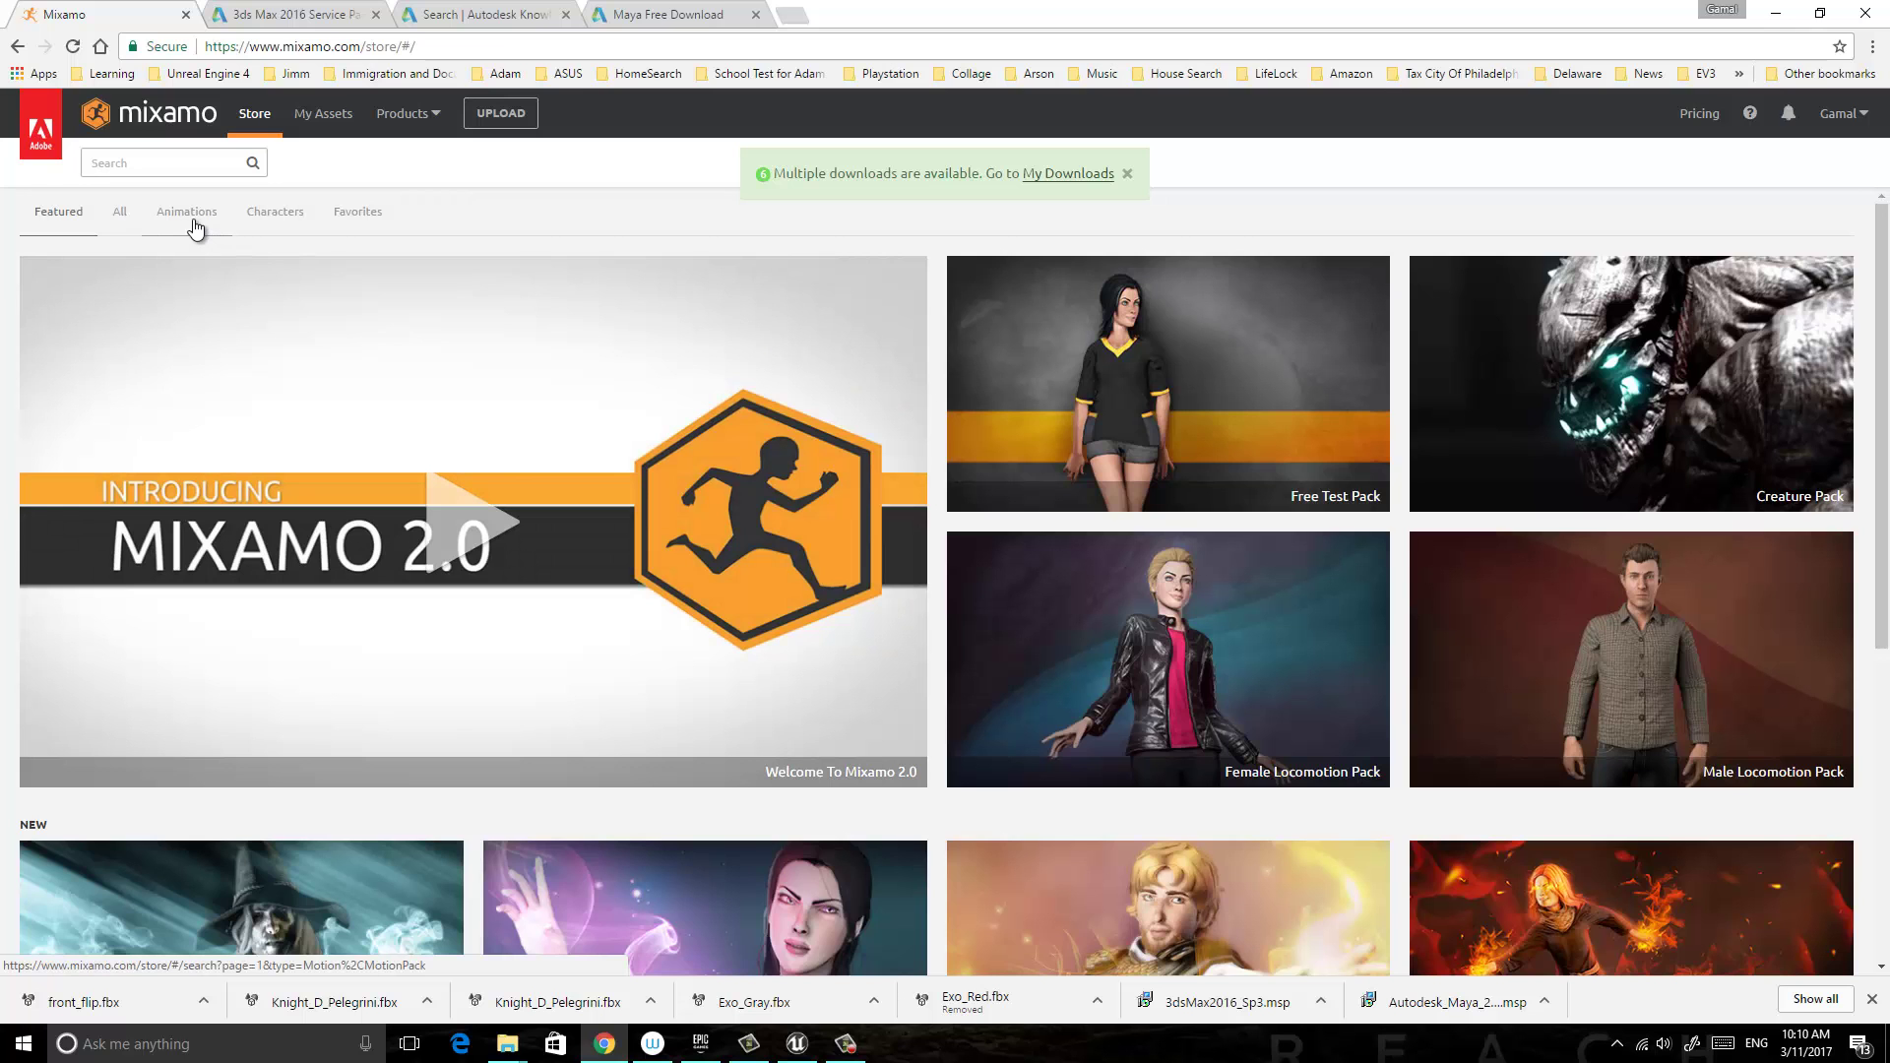
click(178, 229)
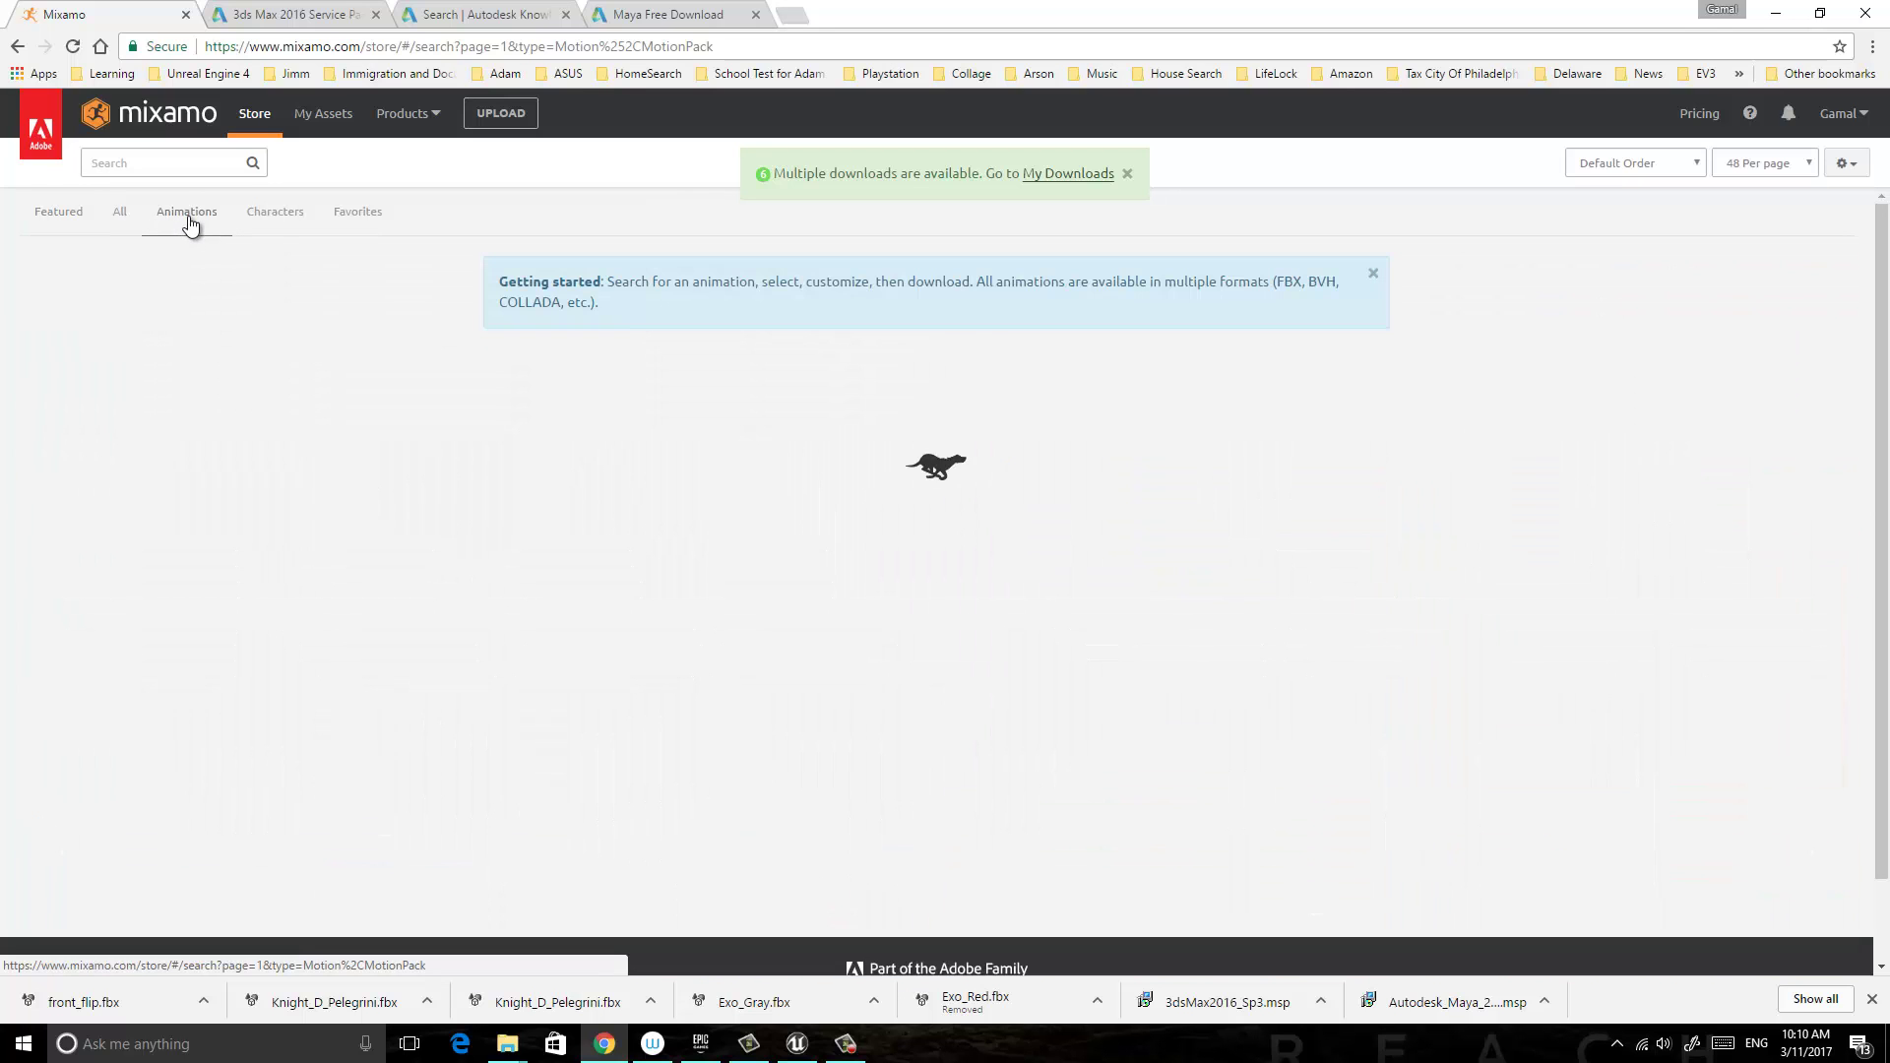
scroll(690, 505, down, 5)
scroll(690, 505, down, 4)
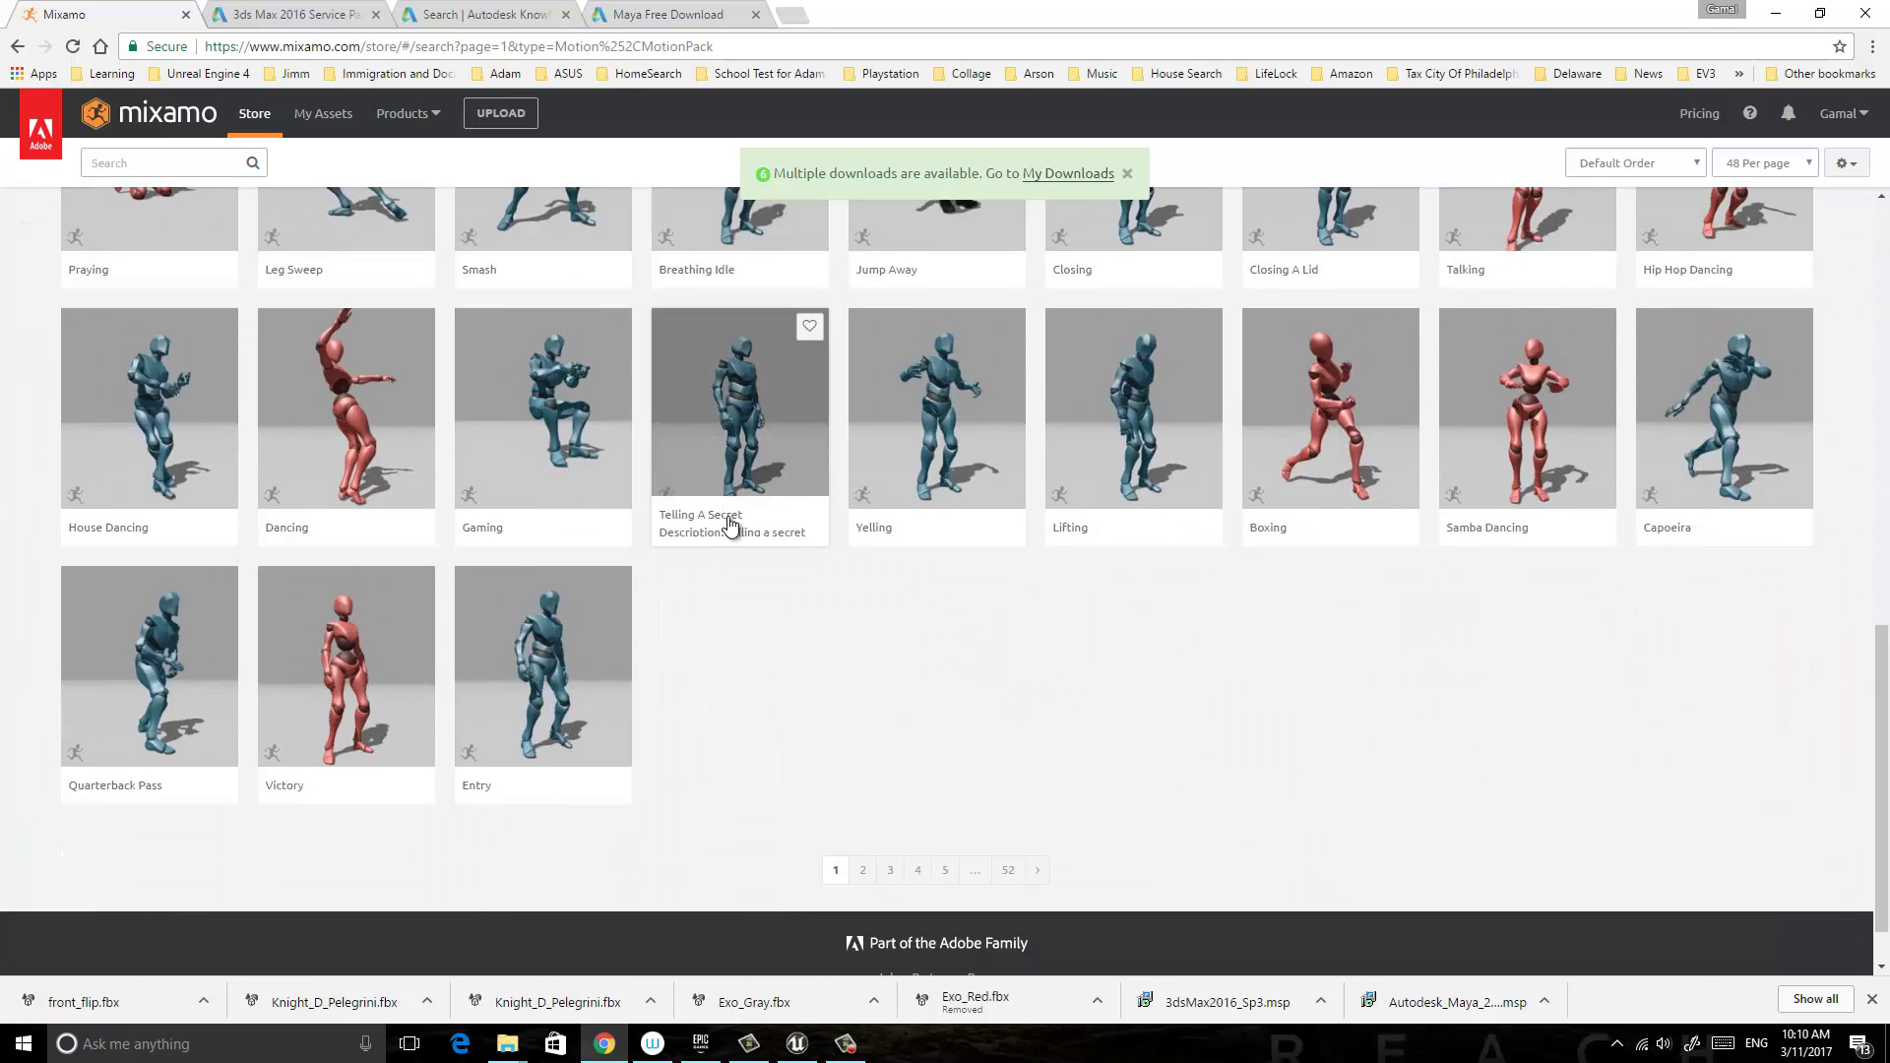
scroll(730, 527, up, 8)
scroll(730, 527, down, 3)
scroll(729, 526, up, 6)
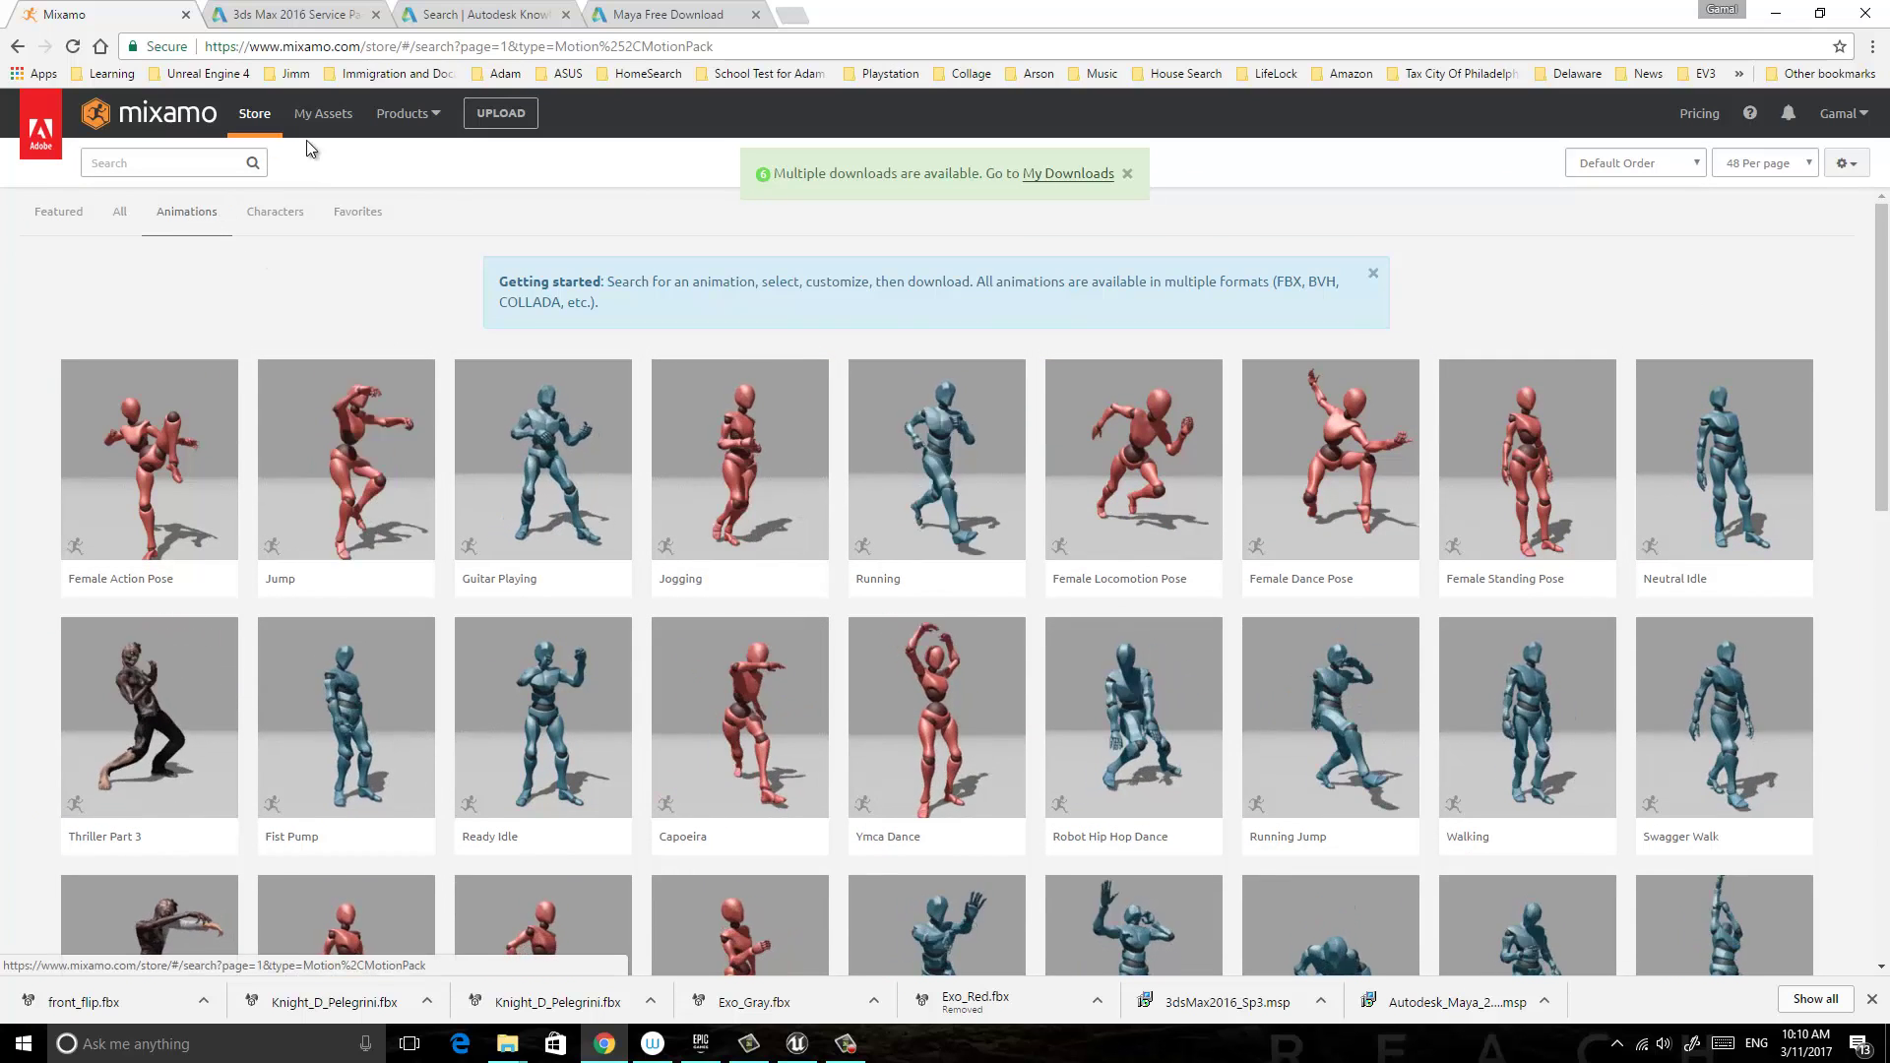
click(324, 115)
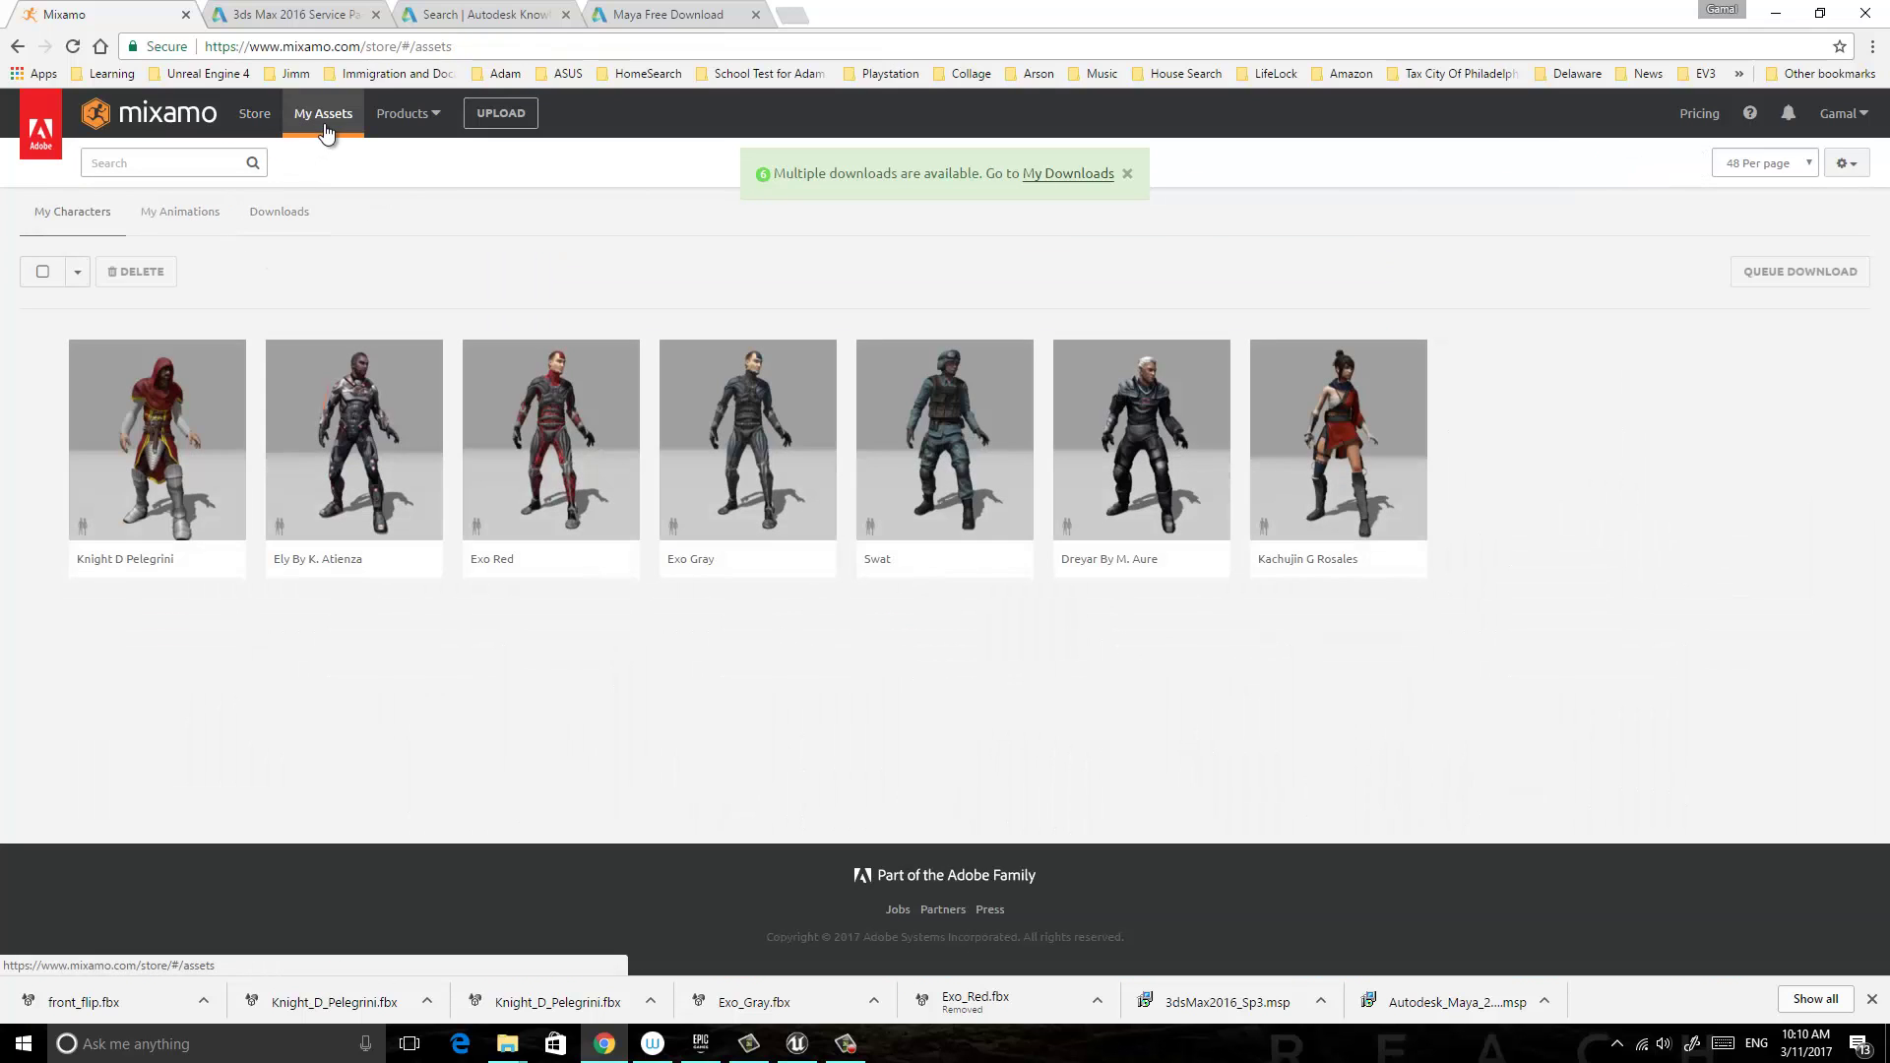
click(178, 222)
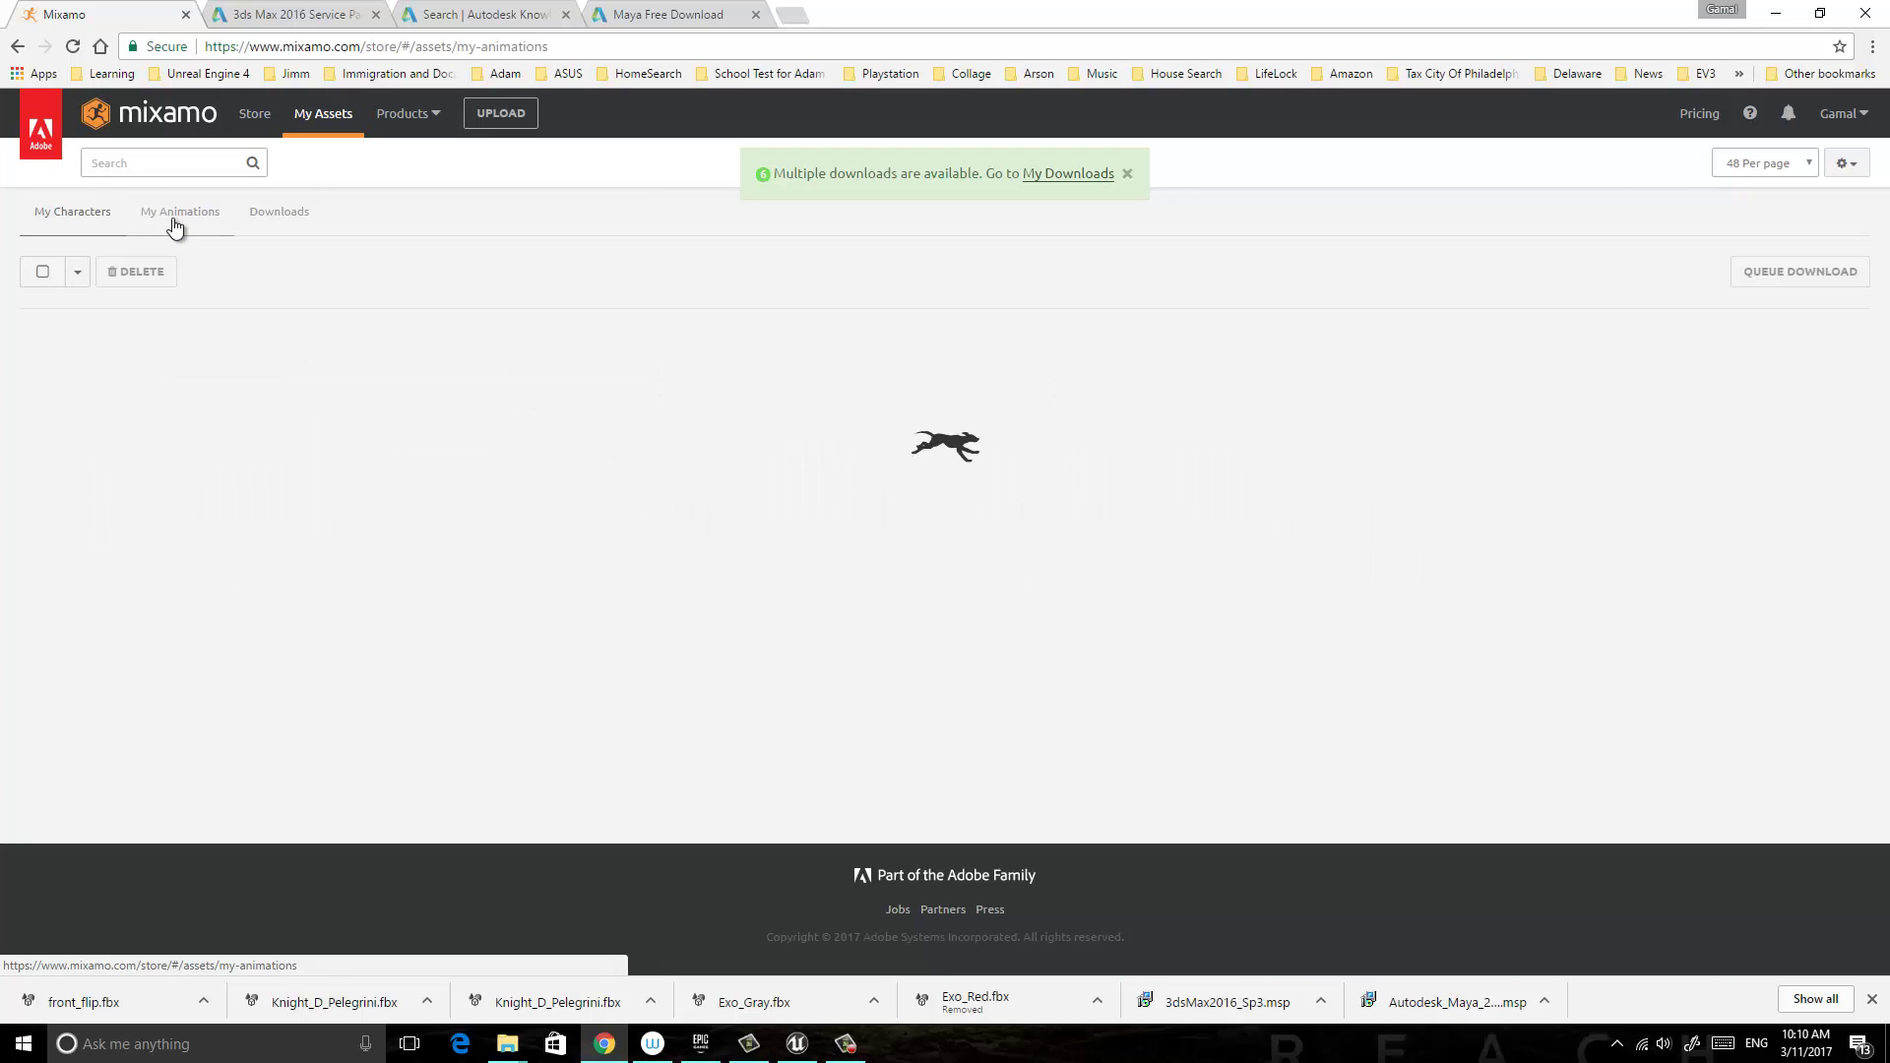
Download Front Flip as FBX without skin at 30 fps and show front_flip.fbx in its folder.
click(163, 471)
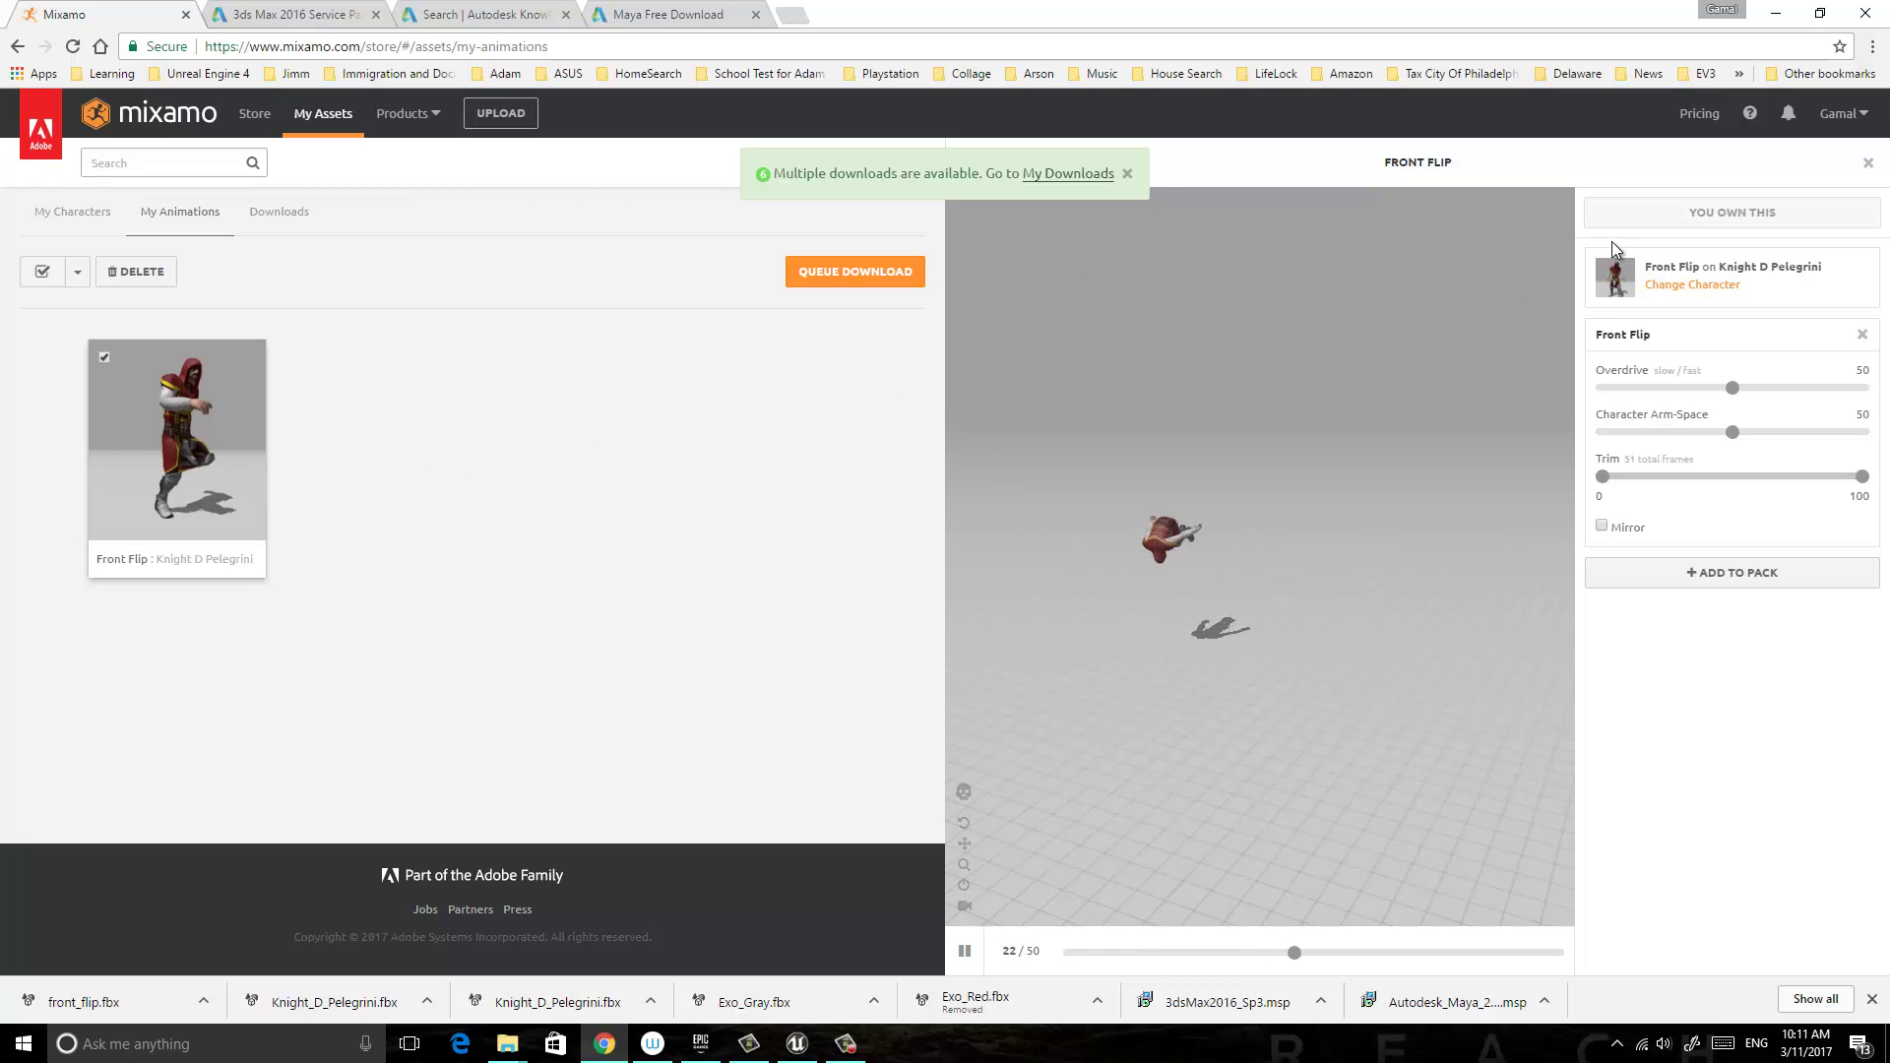
click(906, 272)
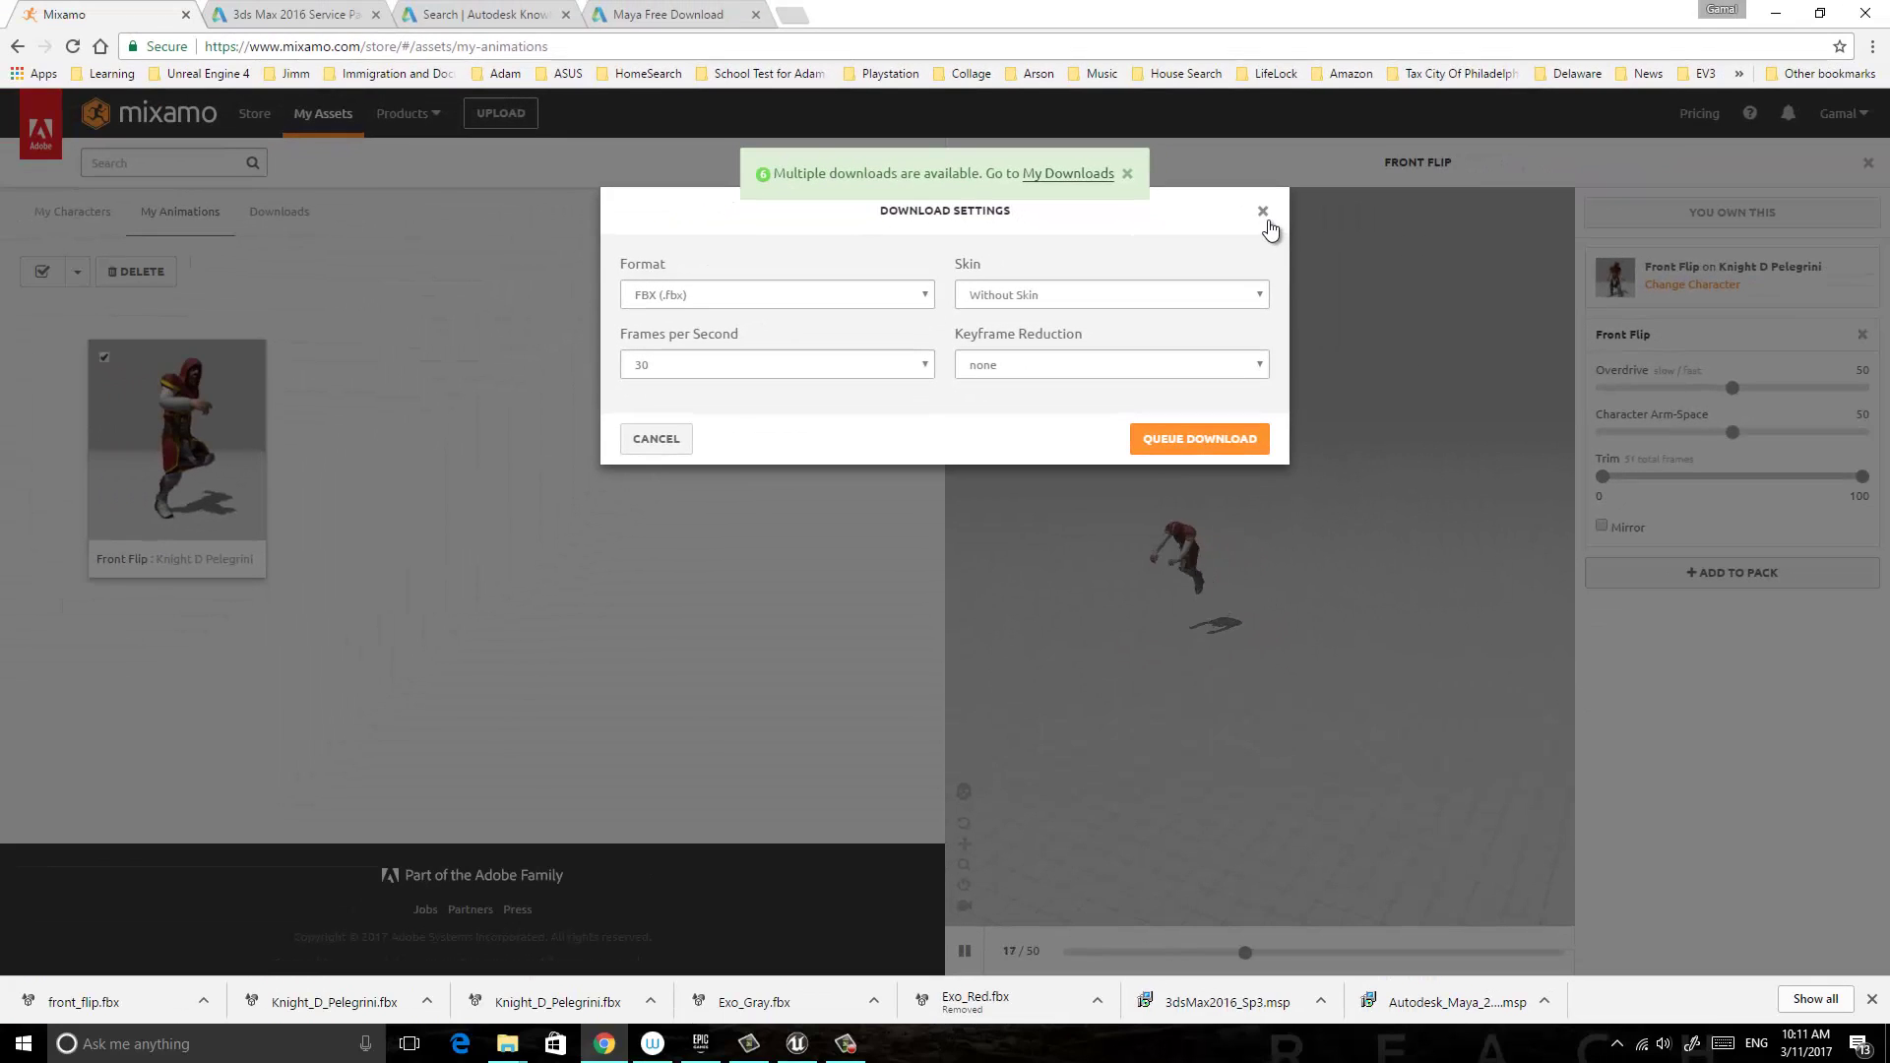
click(1225, 439)
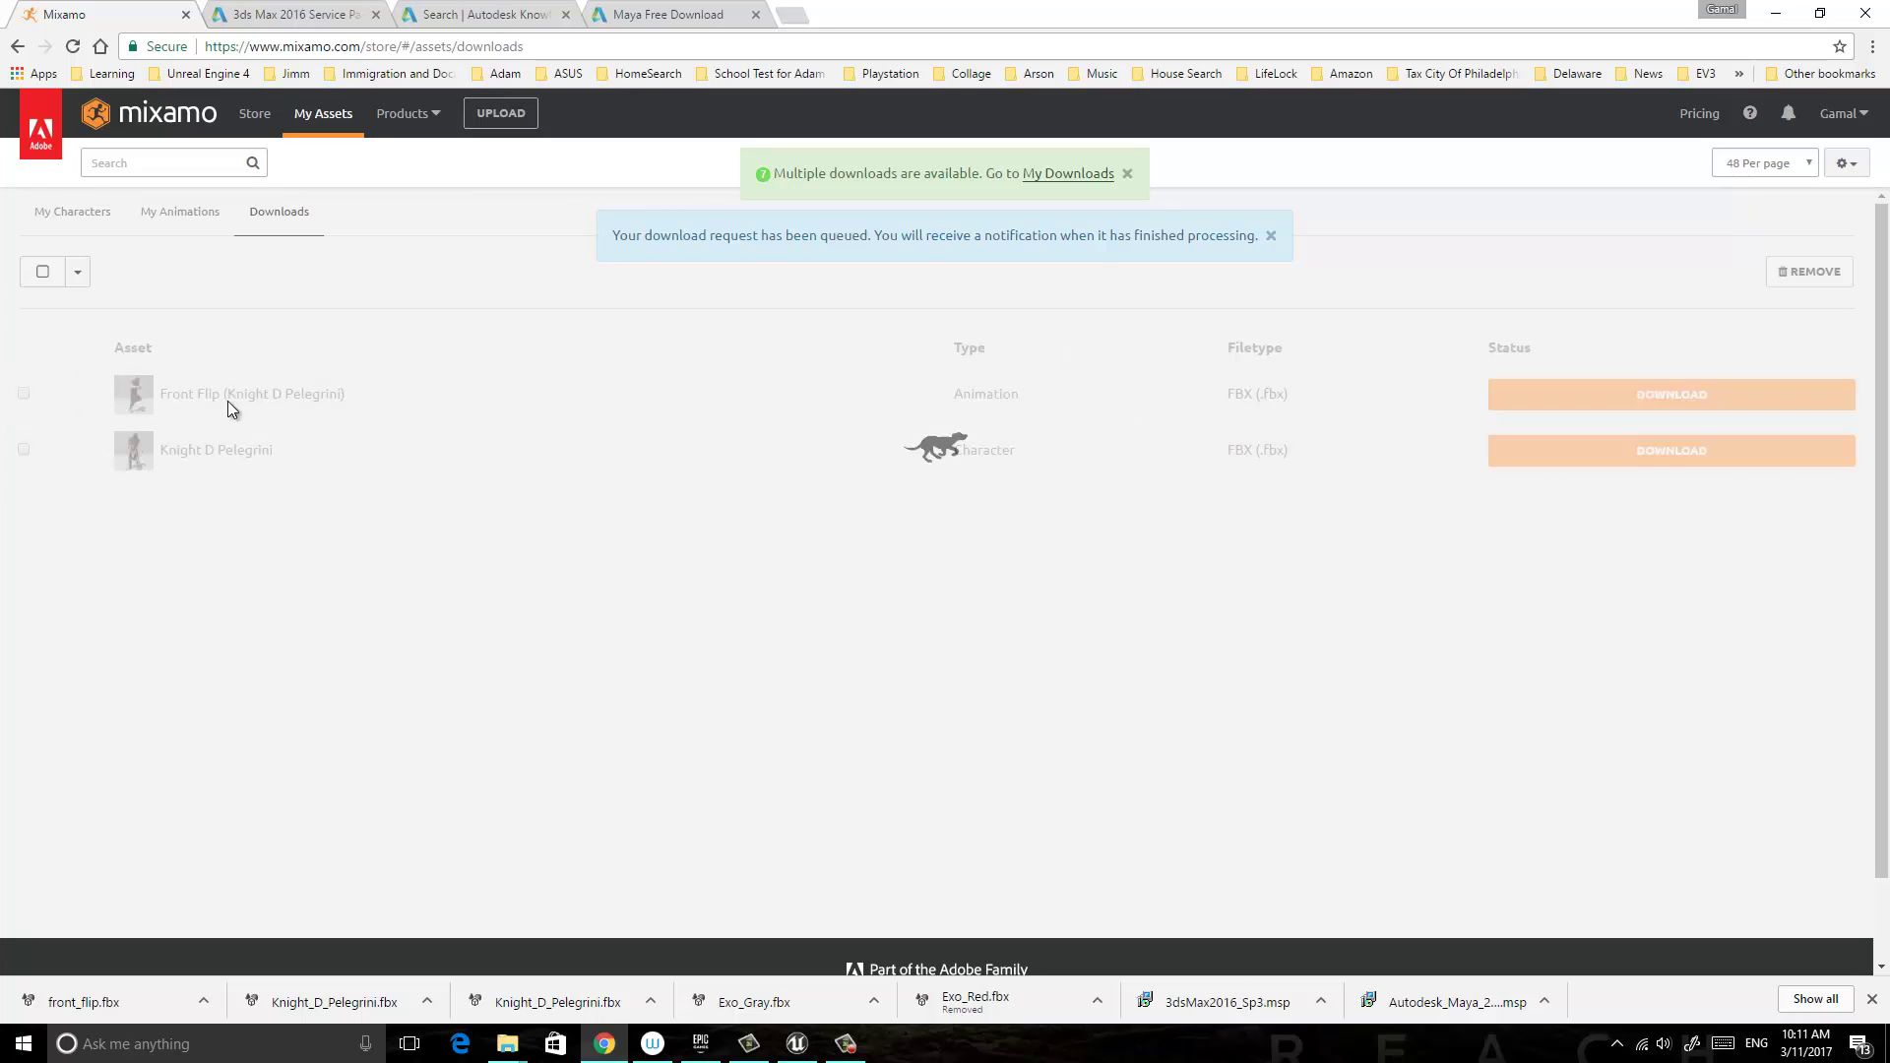
click(1689, 403)
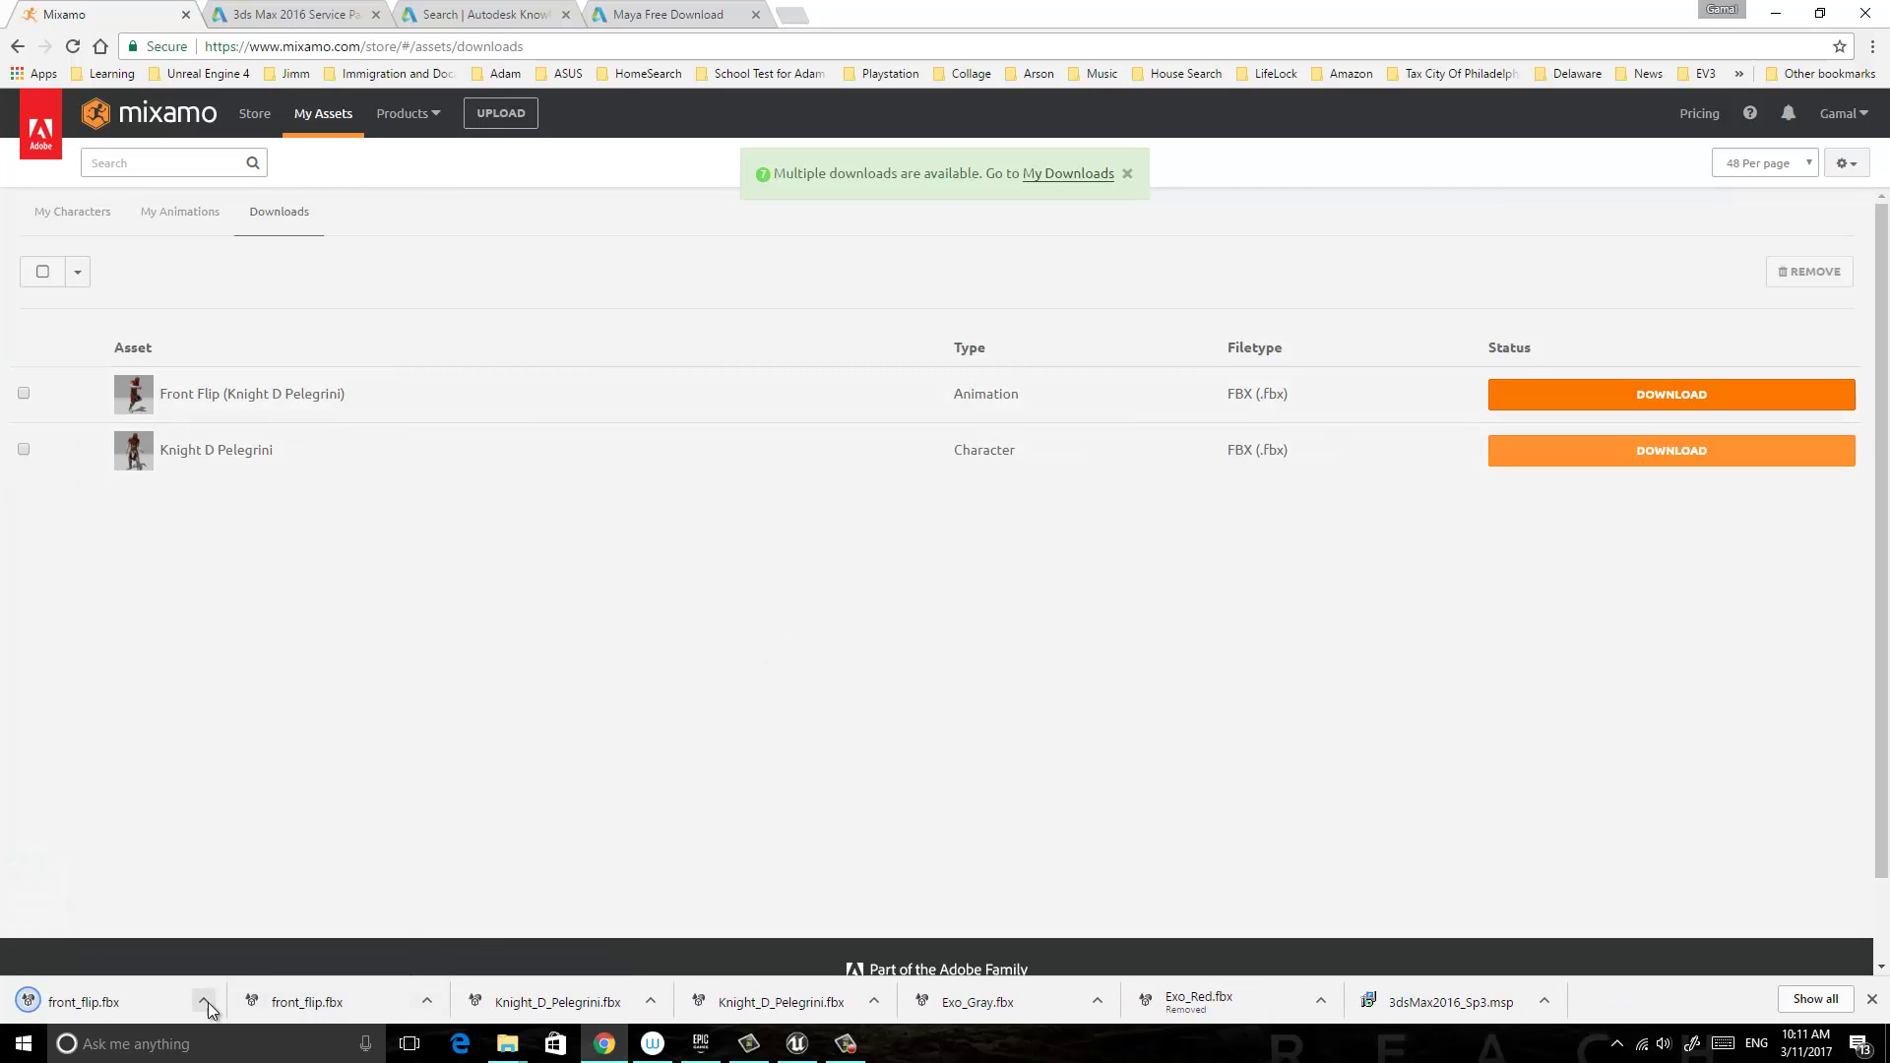
click(203, 1001)
click(247, 935)
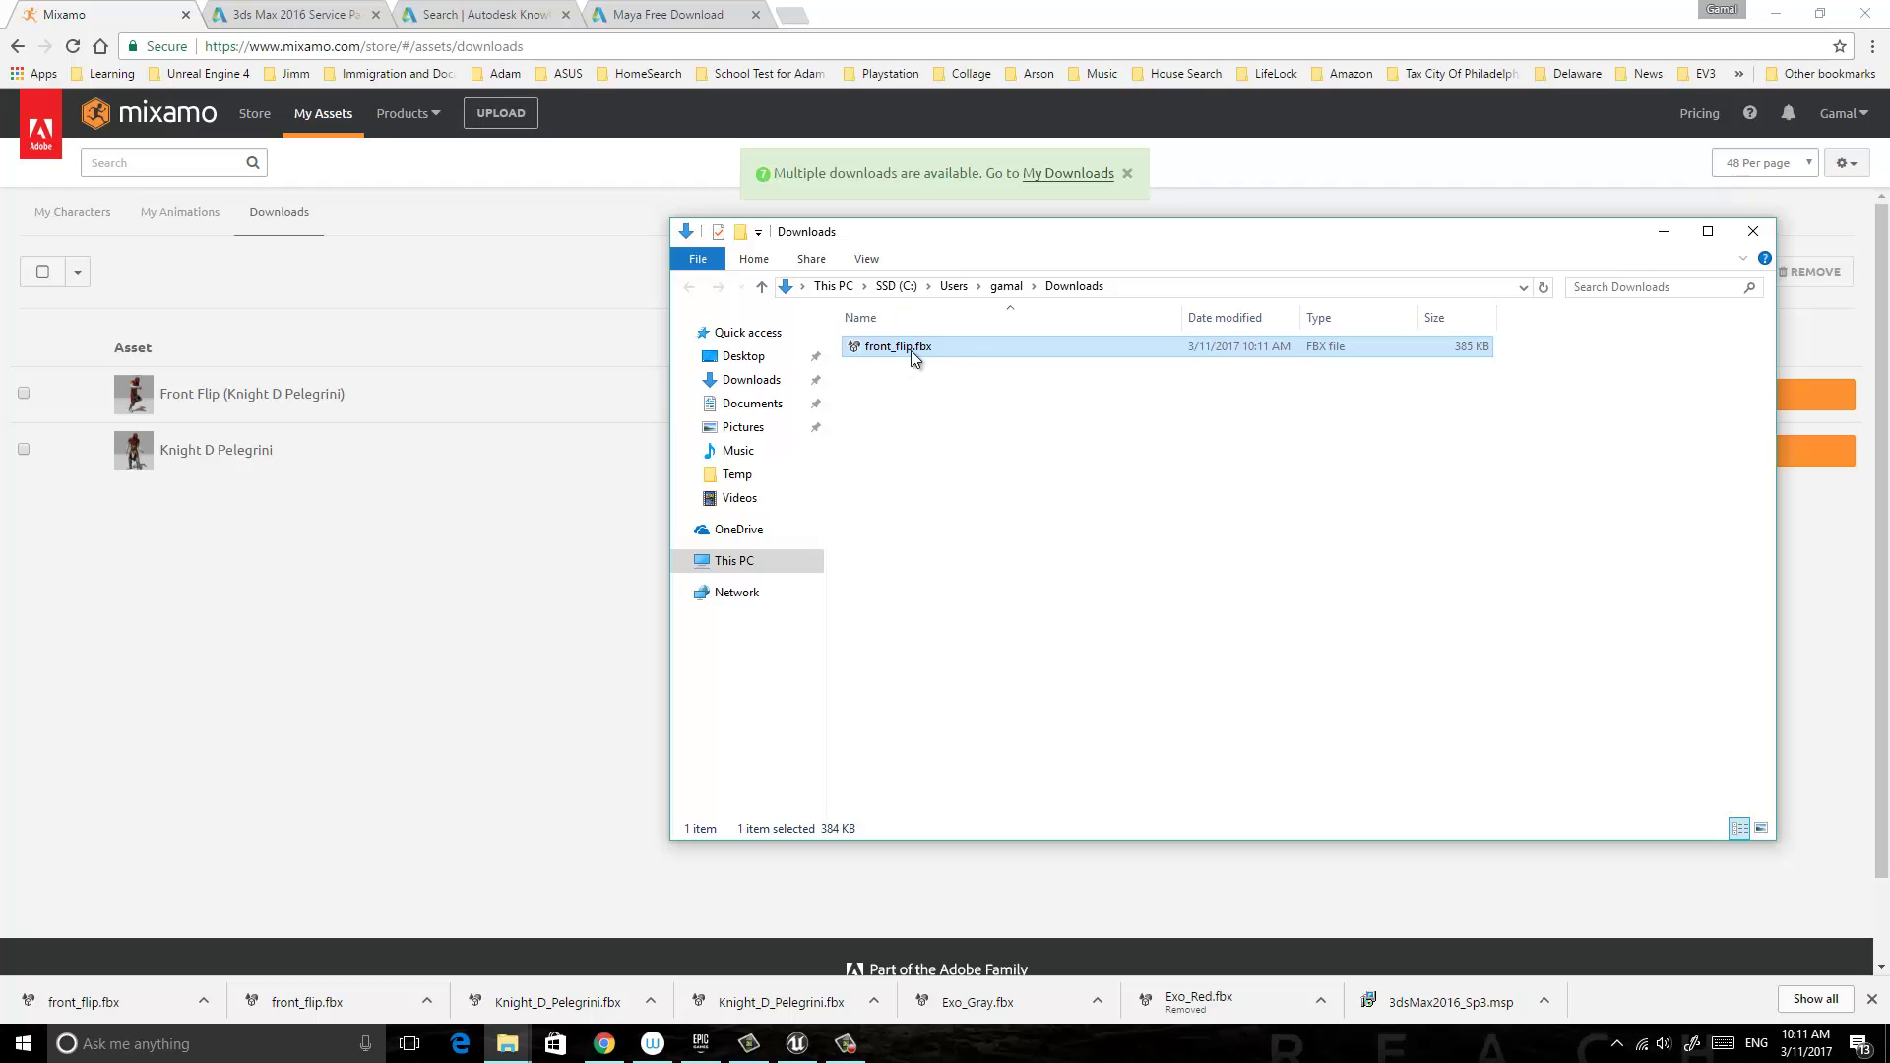
Open the Temp folder on SSD (C:) that contains front_flip.fbx.
click(911, 351)
click(766, 563)
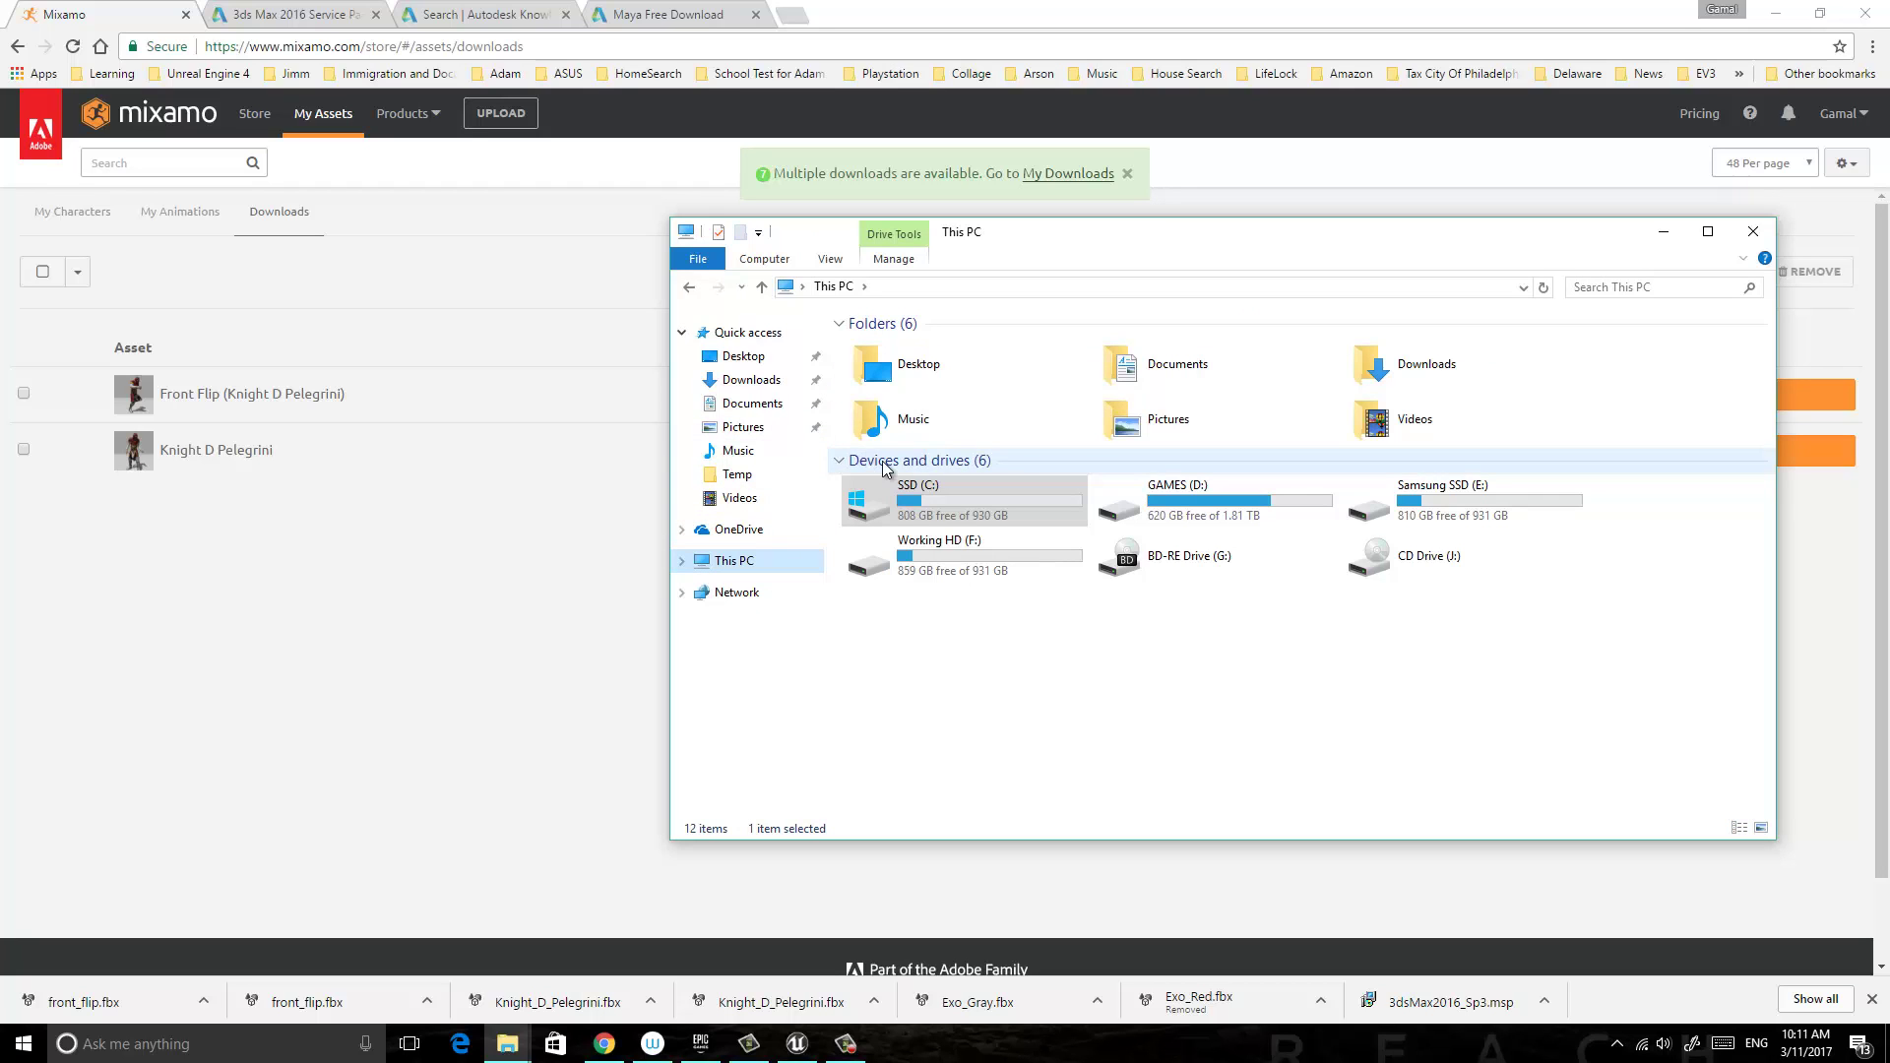
double_click(920, 504)
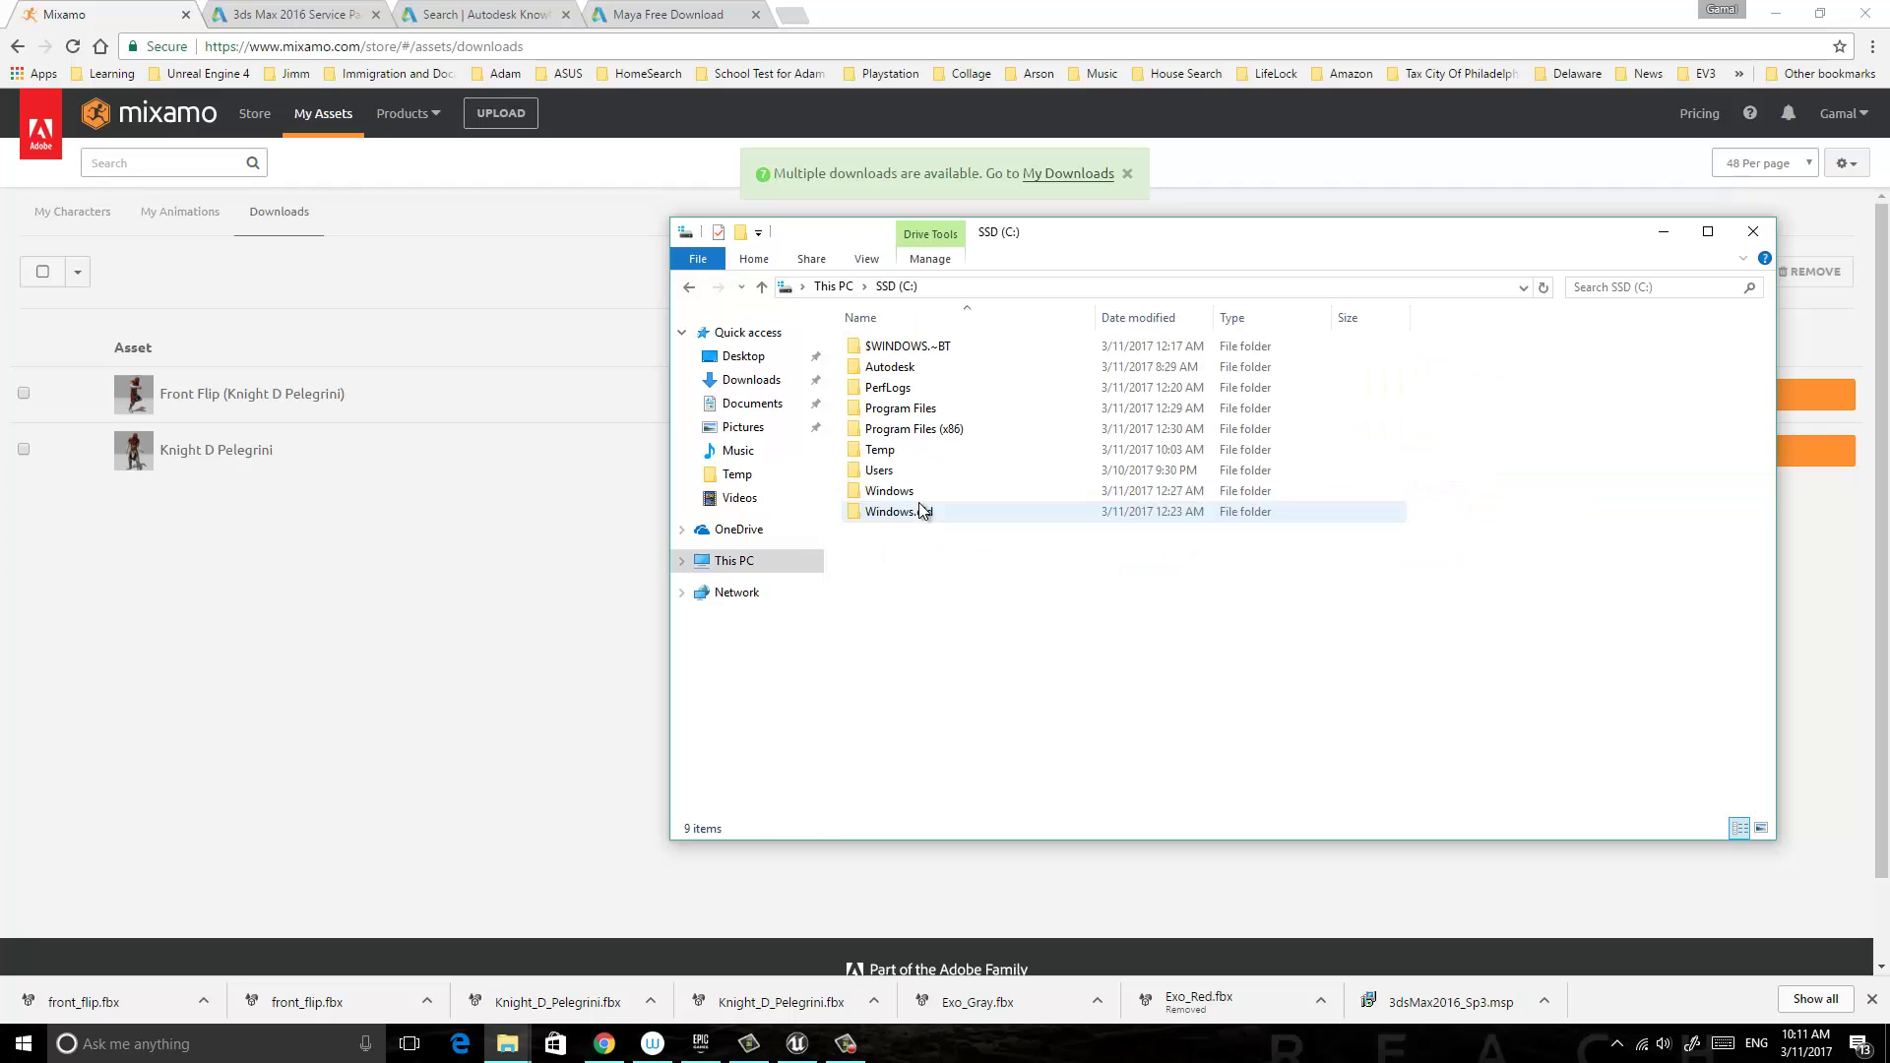
double_click(914, 450)
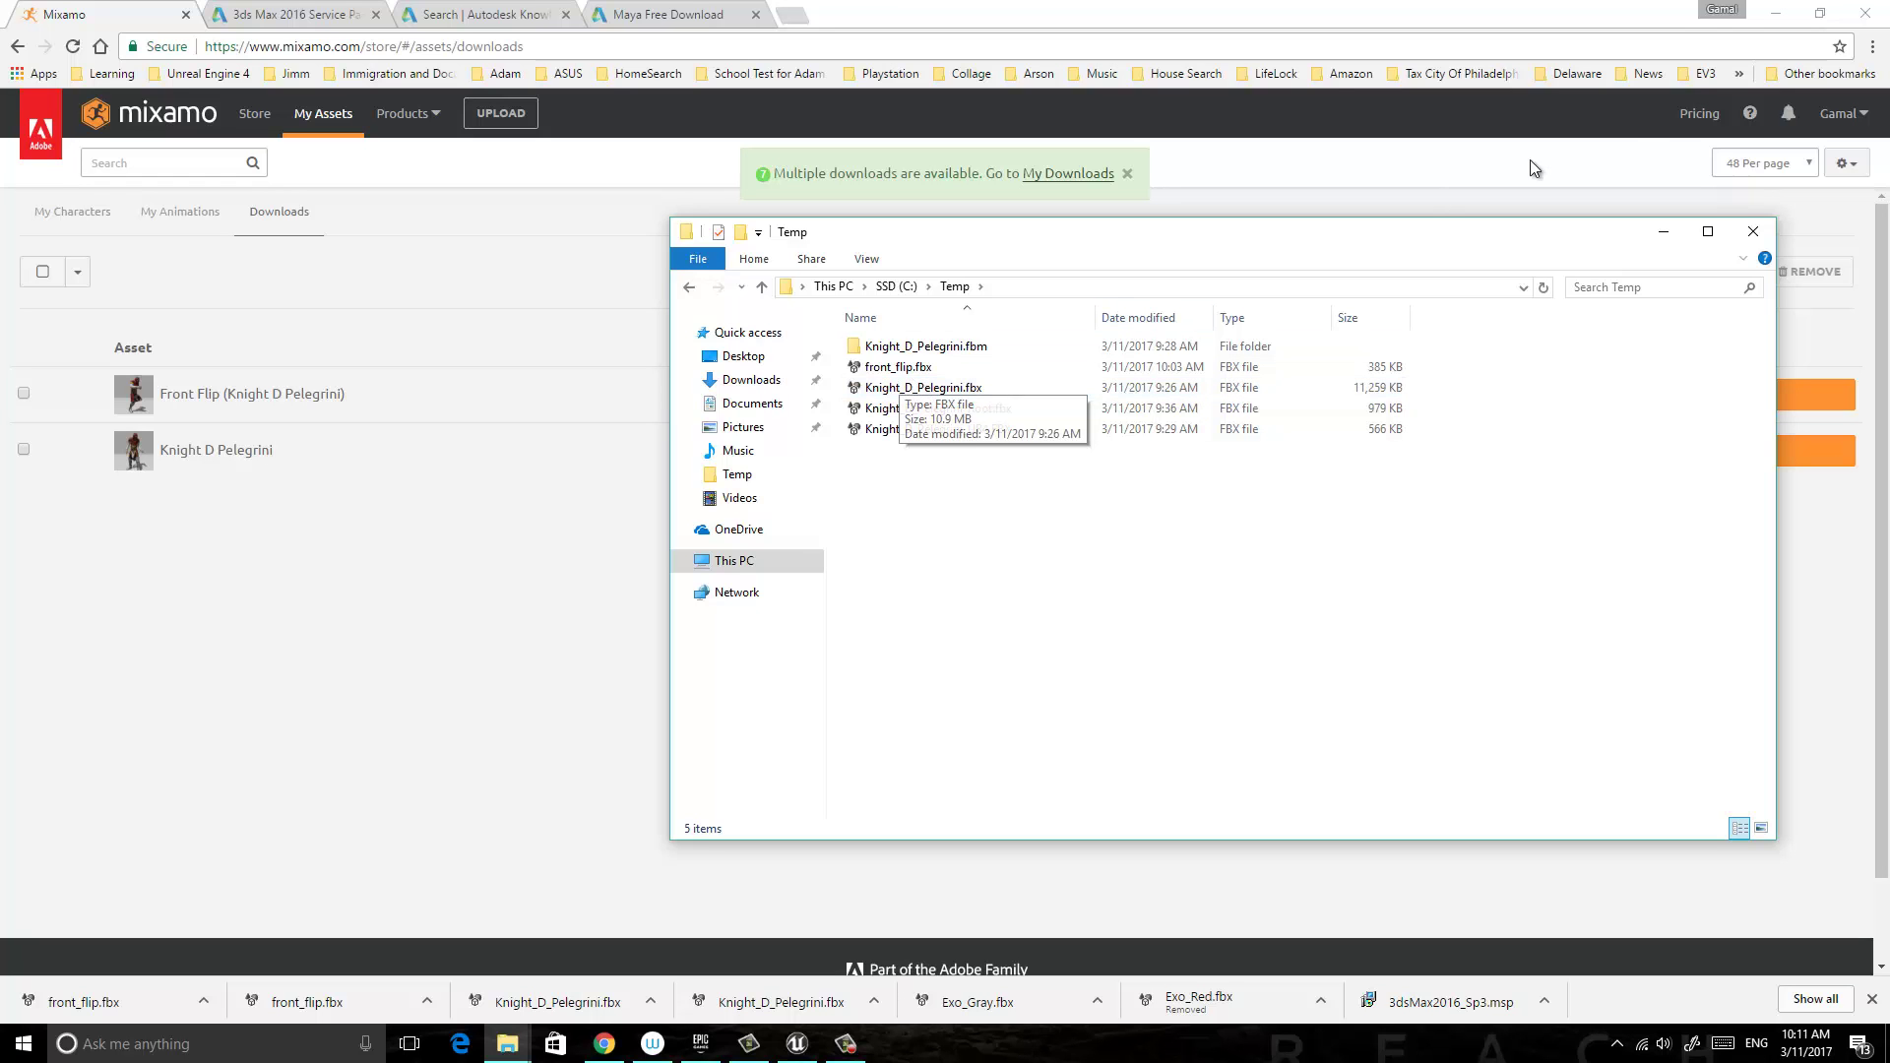
Minimize Chrome and both Temp folder windows, then launch Maya 2016 from the desktop.
click(1775, 14)
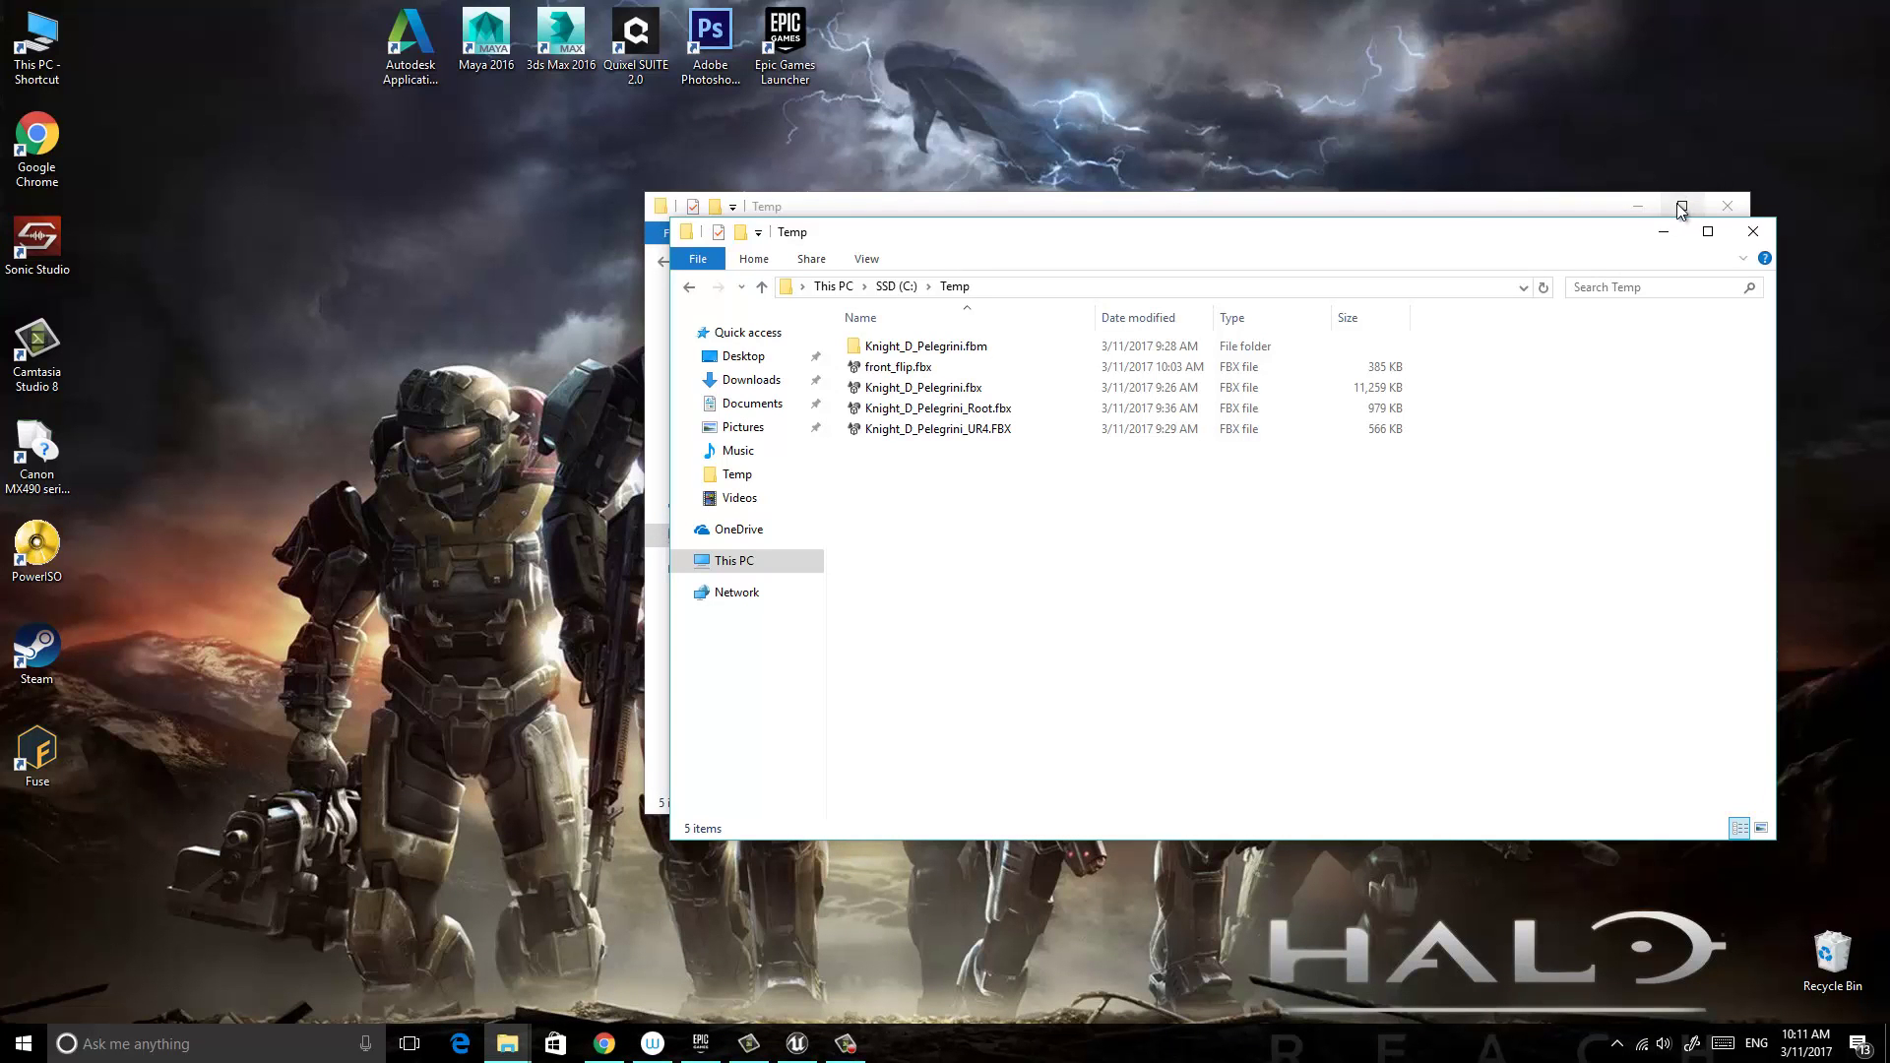
click(1663, 231)
click(1638, 206)
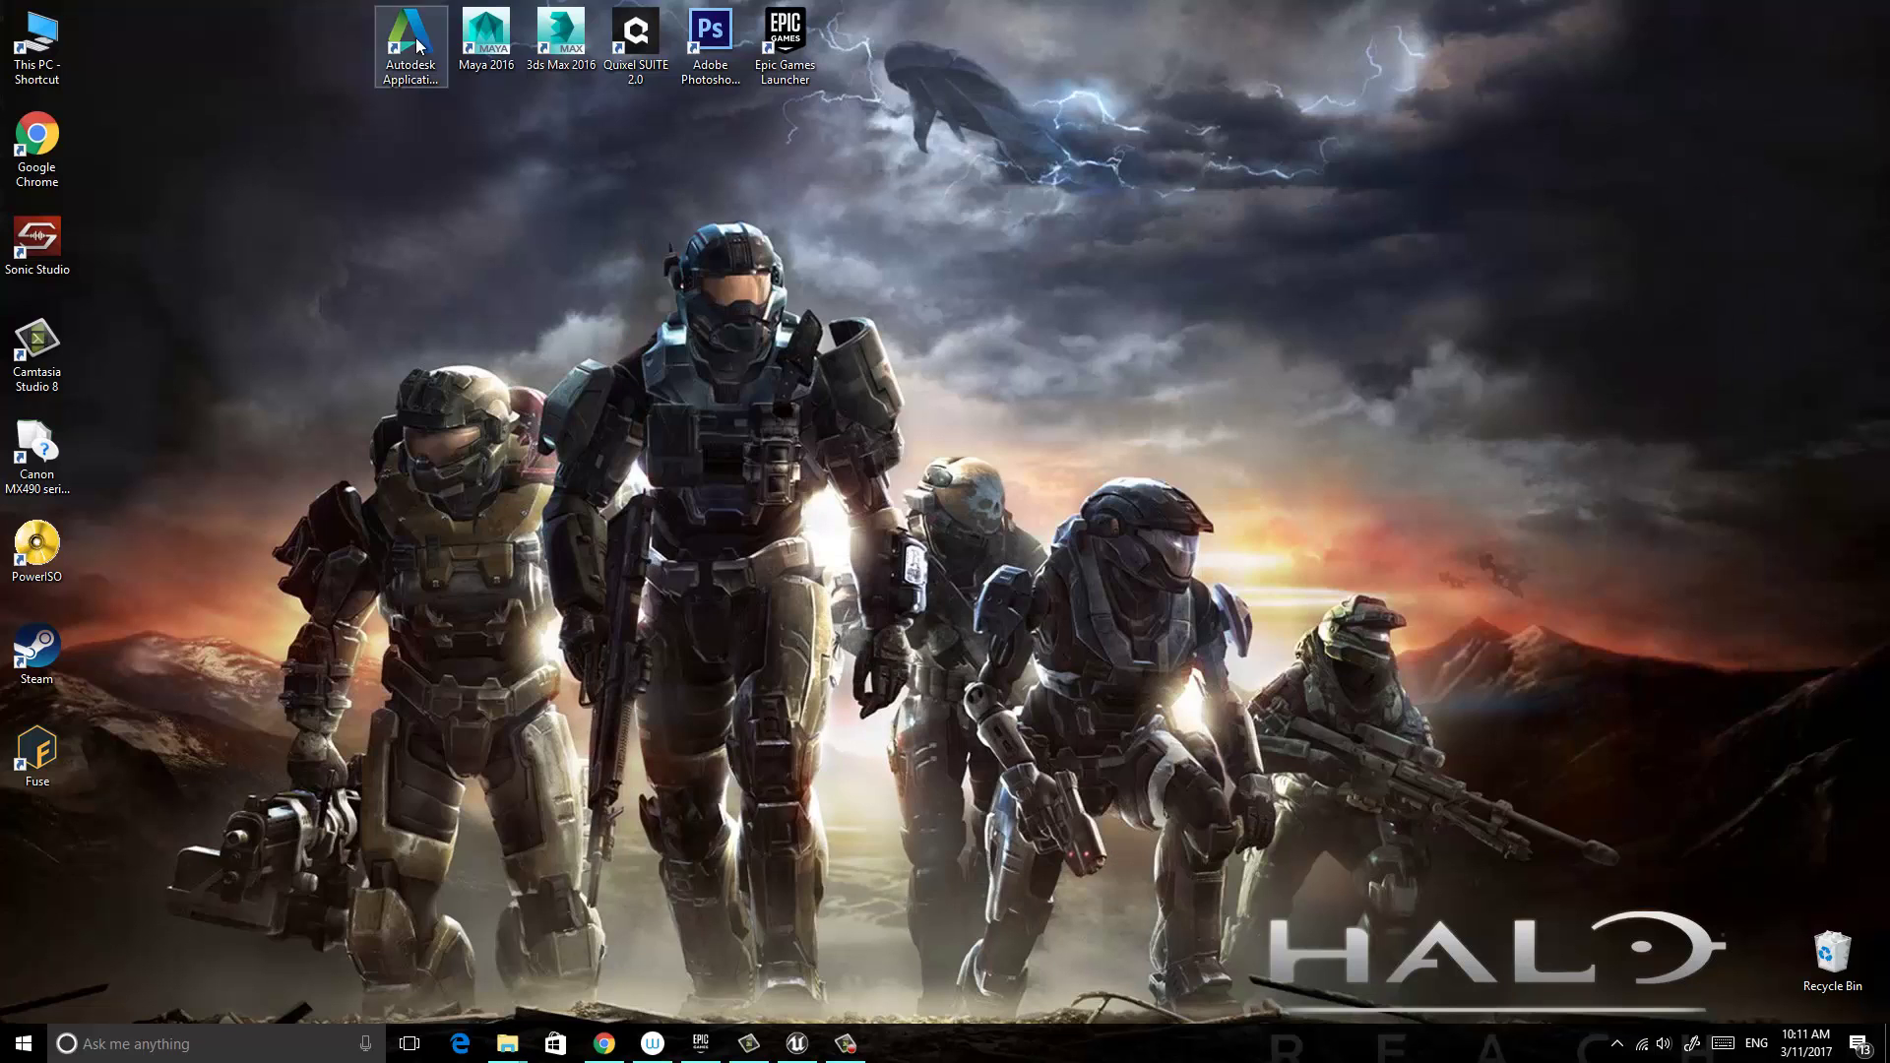
double_click(473, 50)
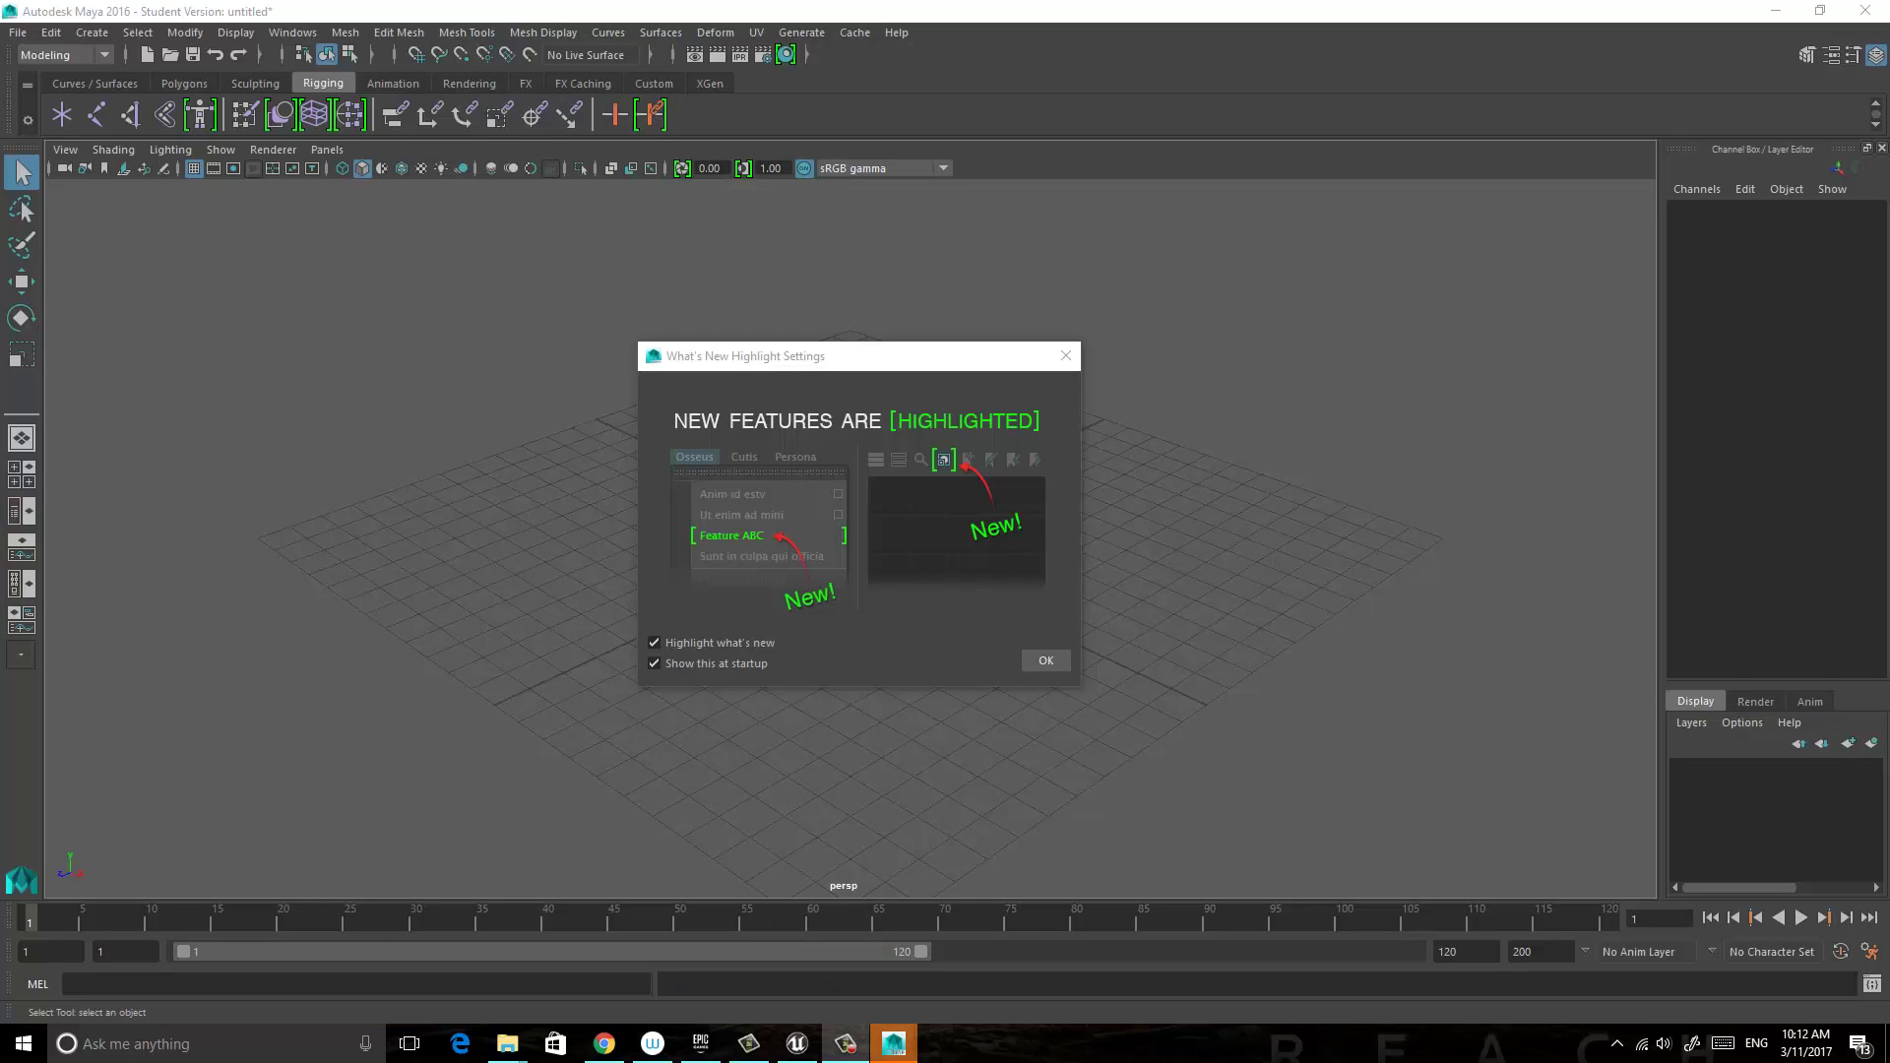
Dismiss What's New and import front_flip.fbx from C:\Temp into the untitled scene.
click(1036, 653)
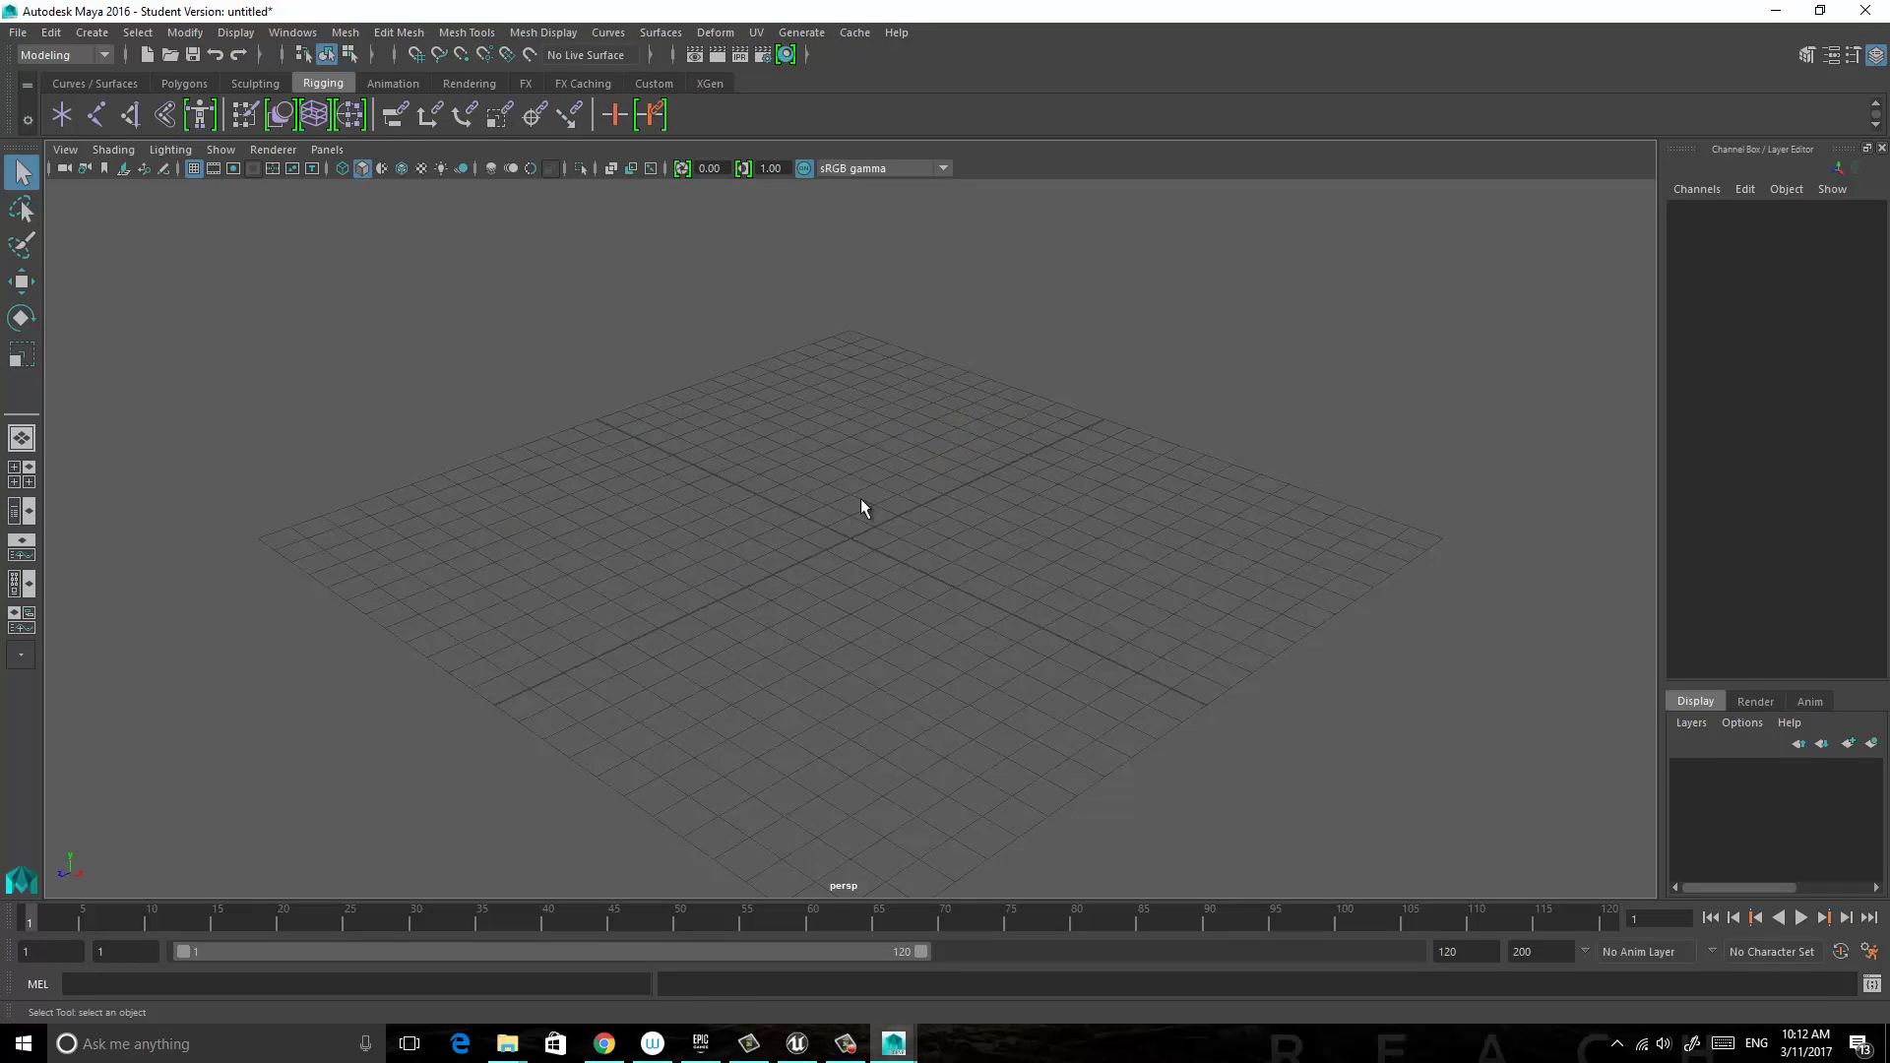
click(19, 35)
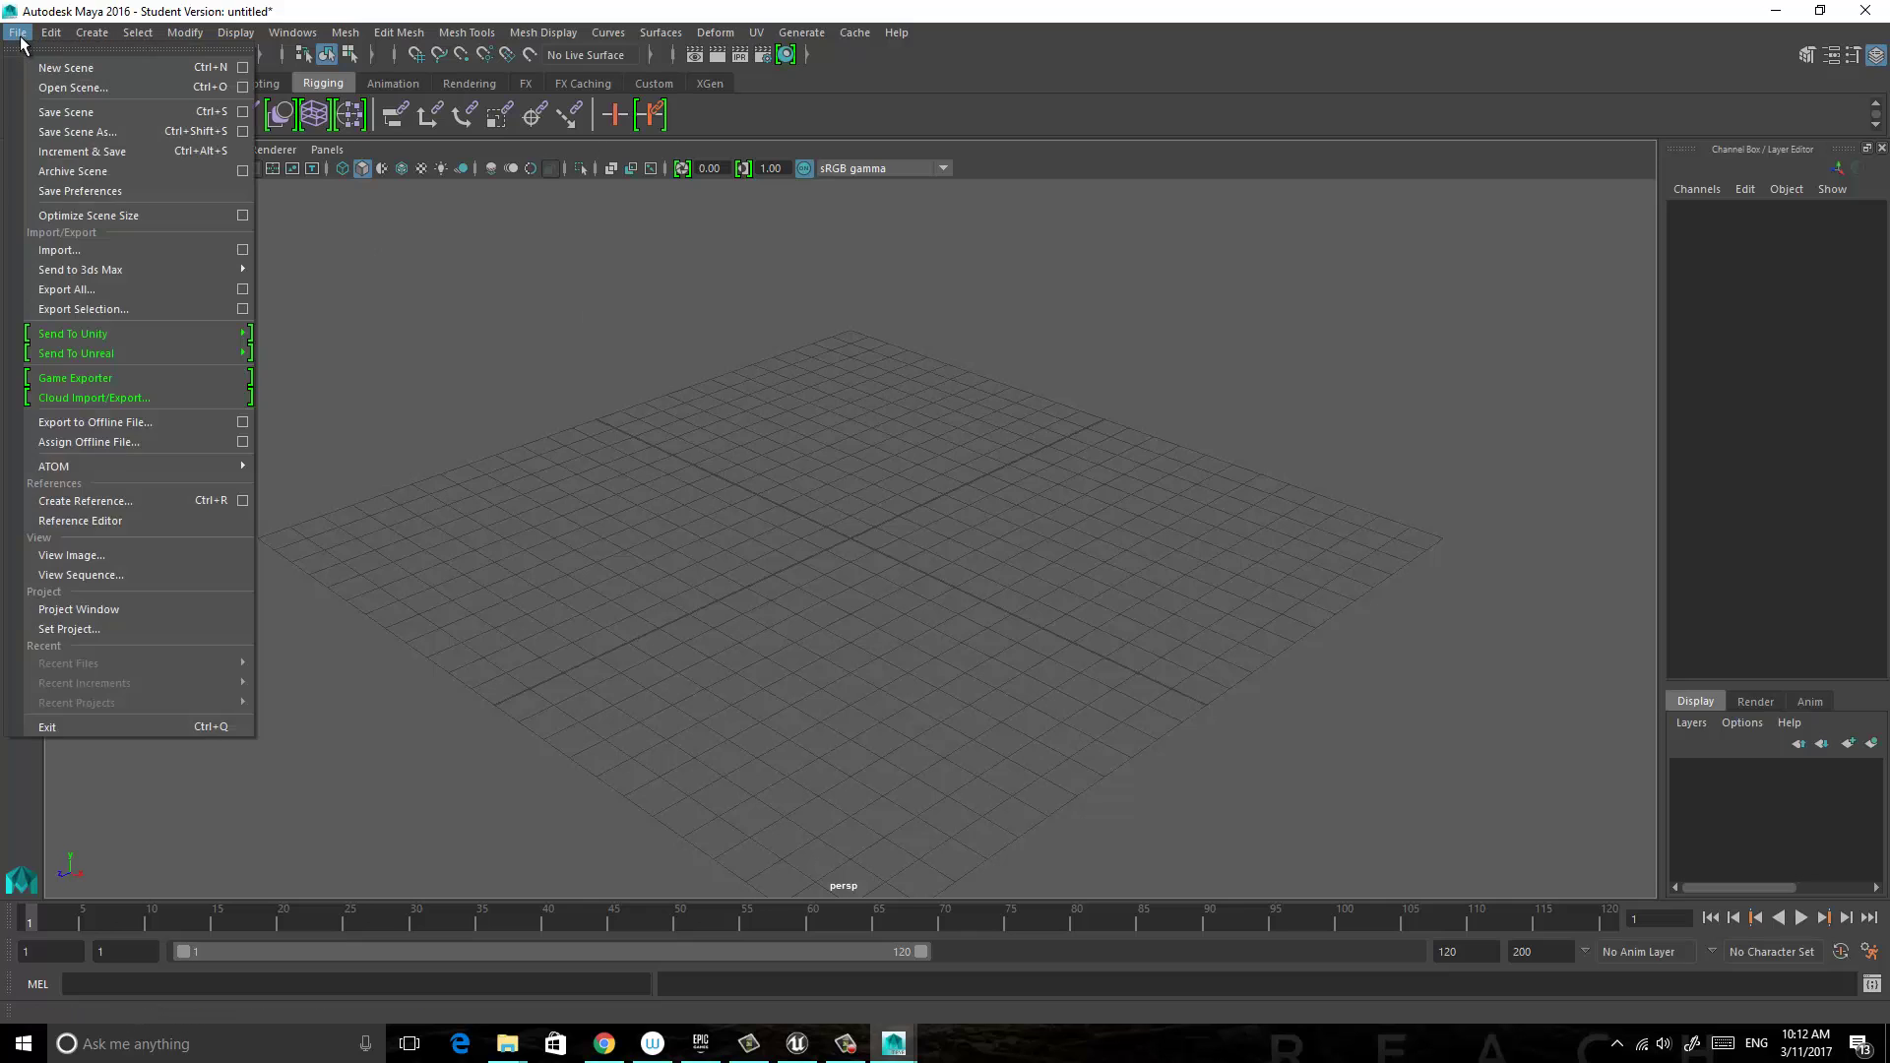
click(51, 249)
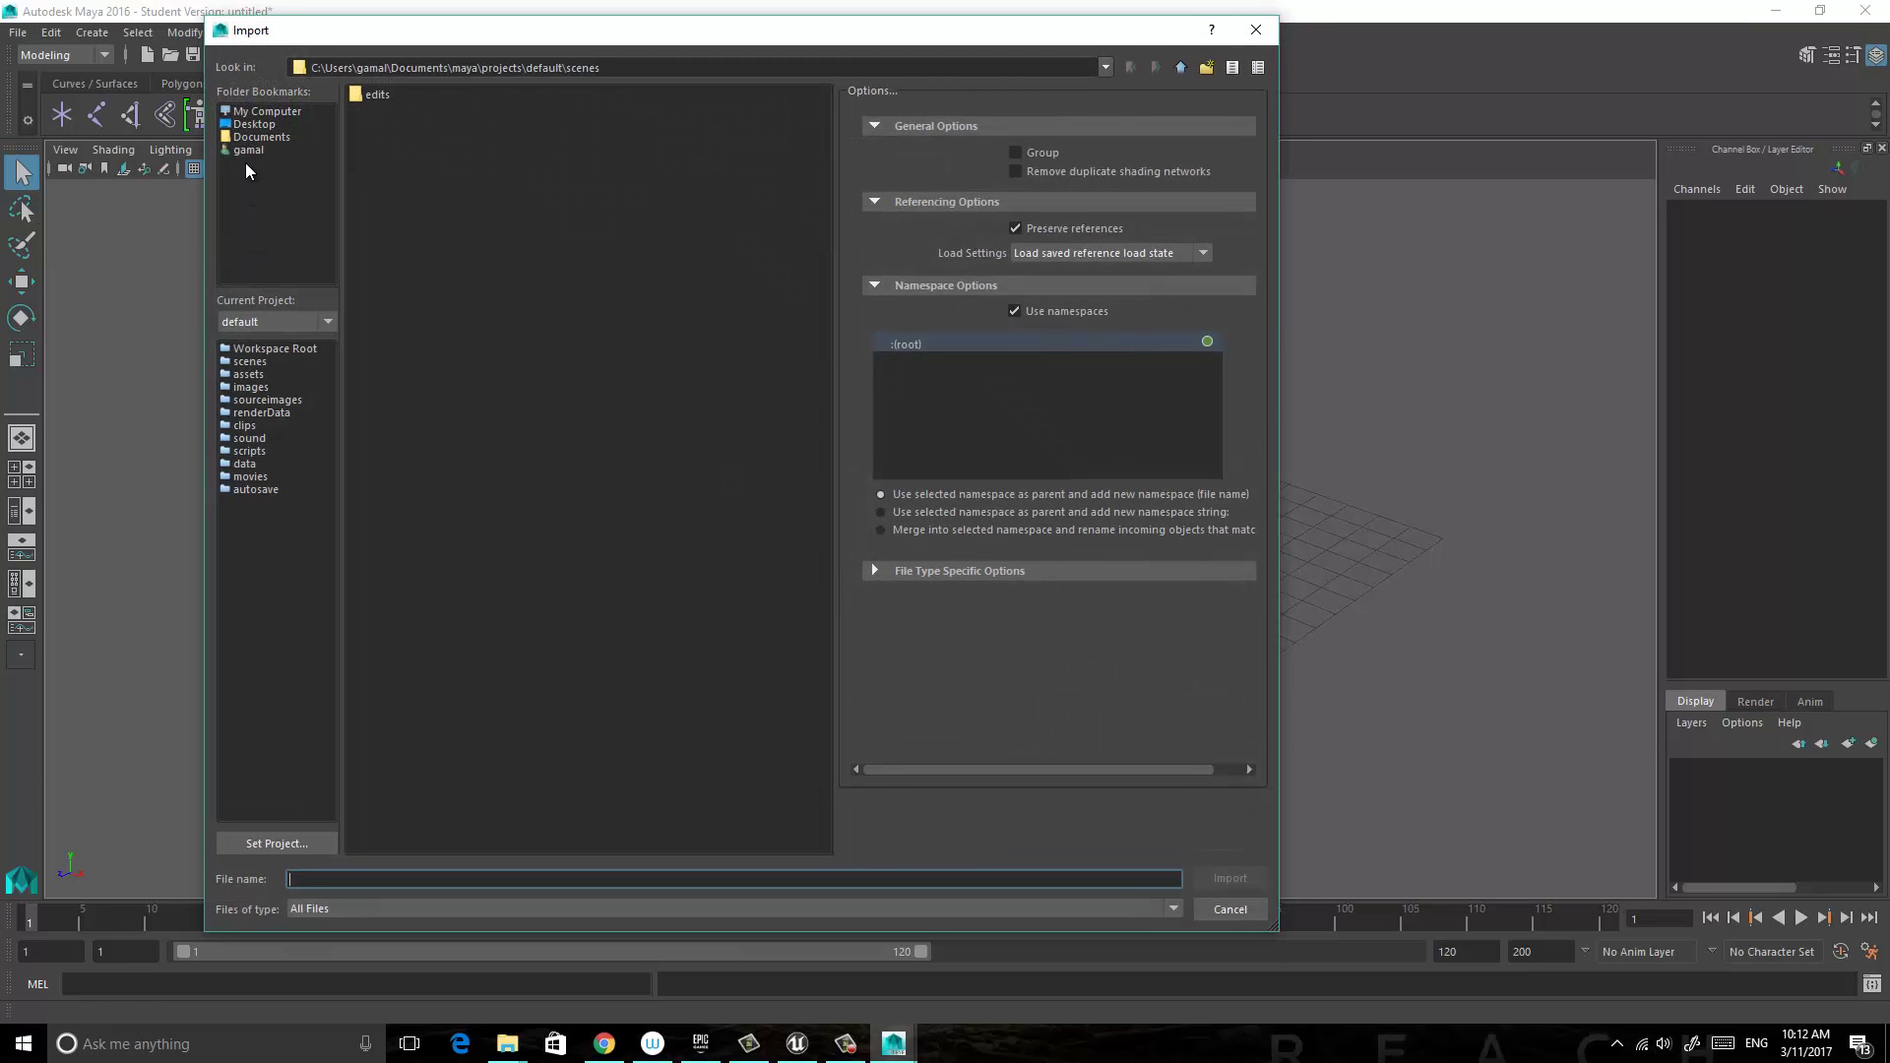
click(250, 115)
double_click(385, 95)
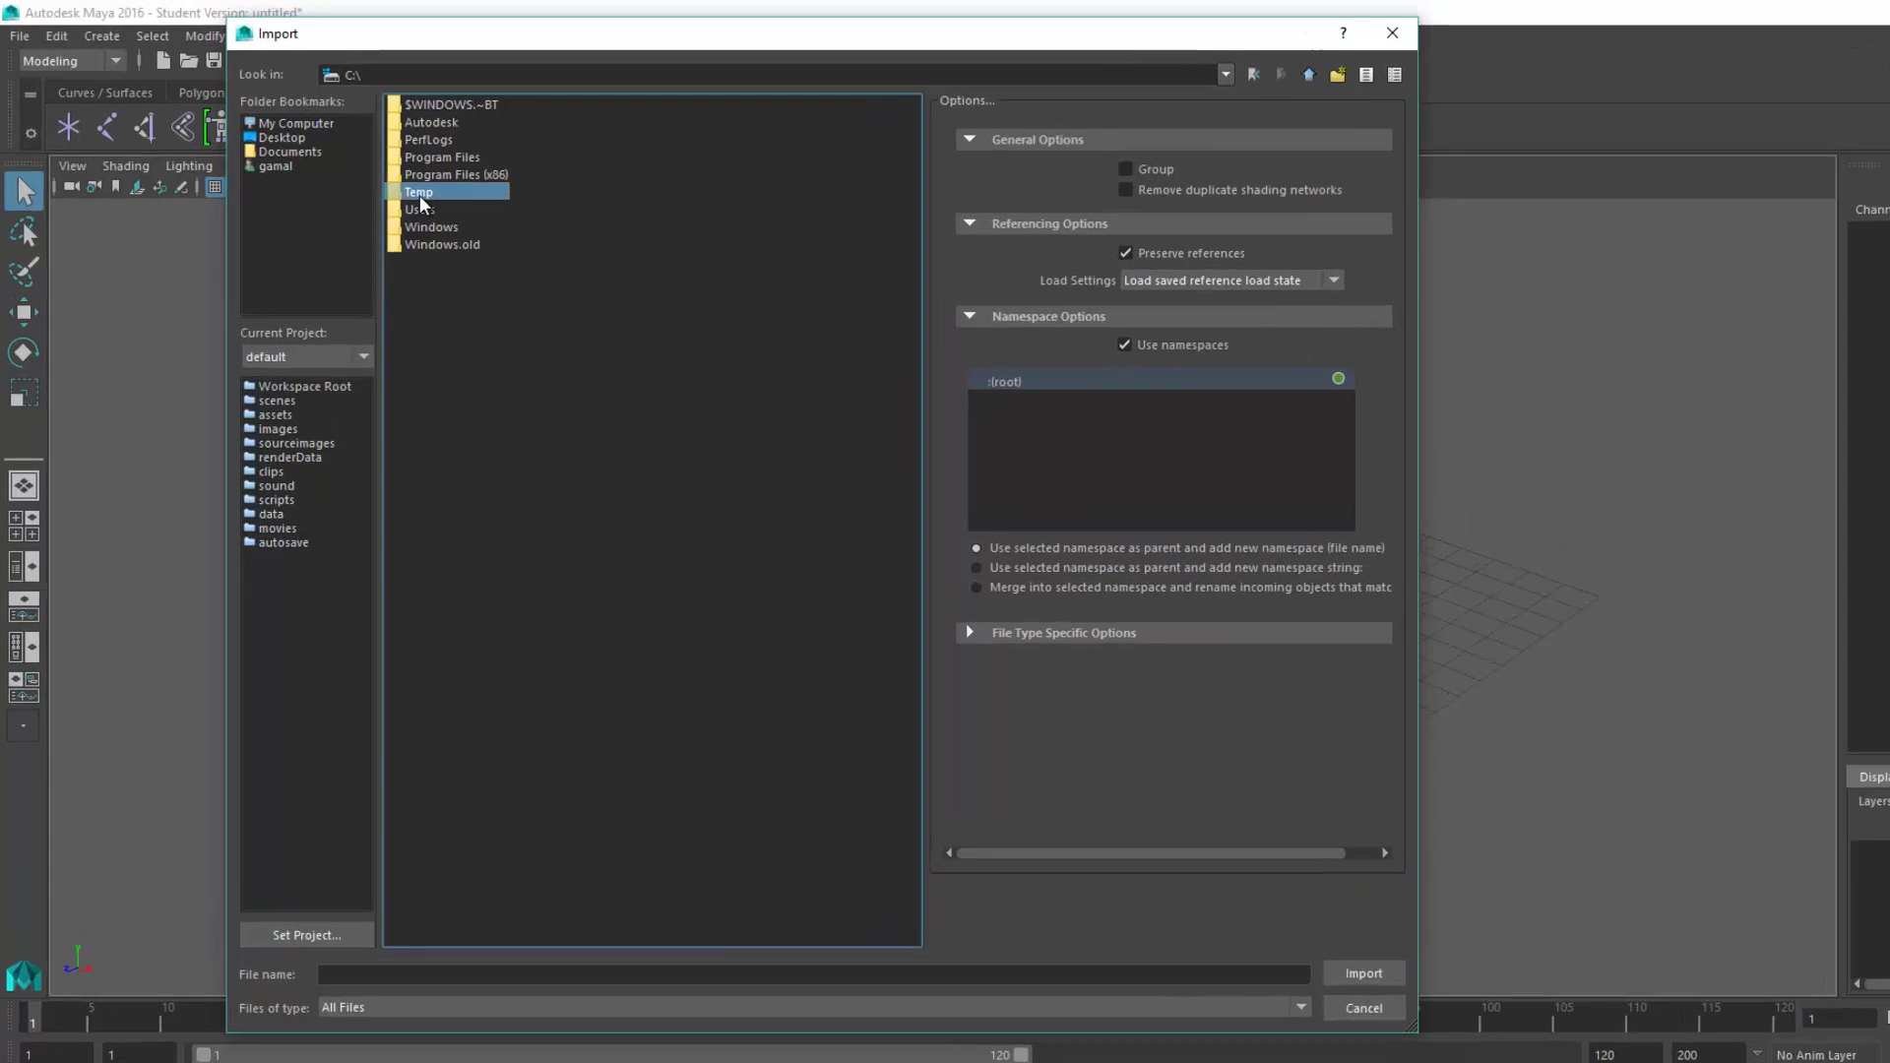
double_click(380, 177)
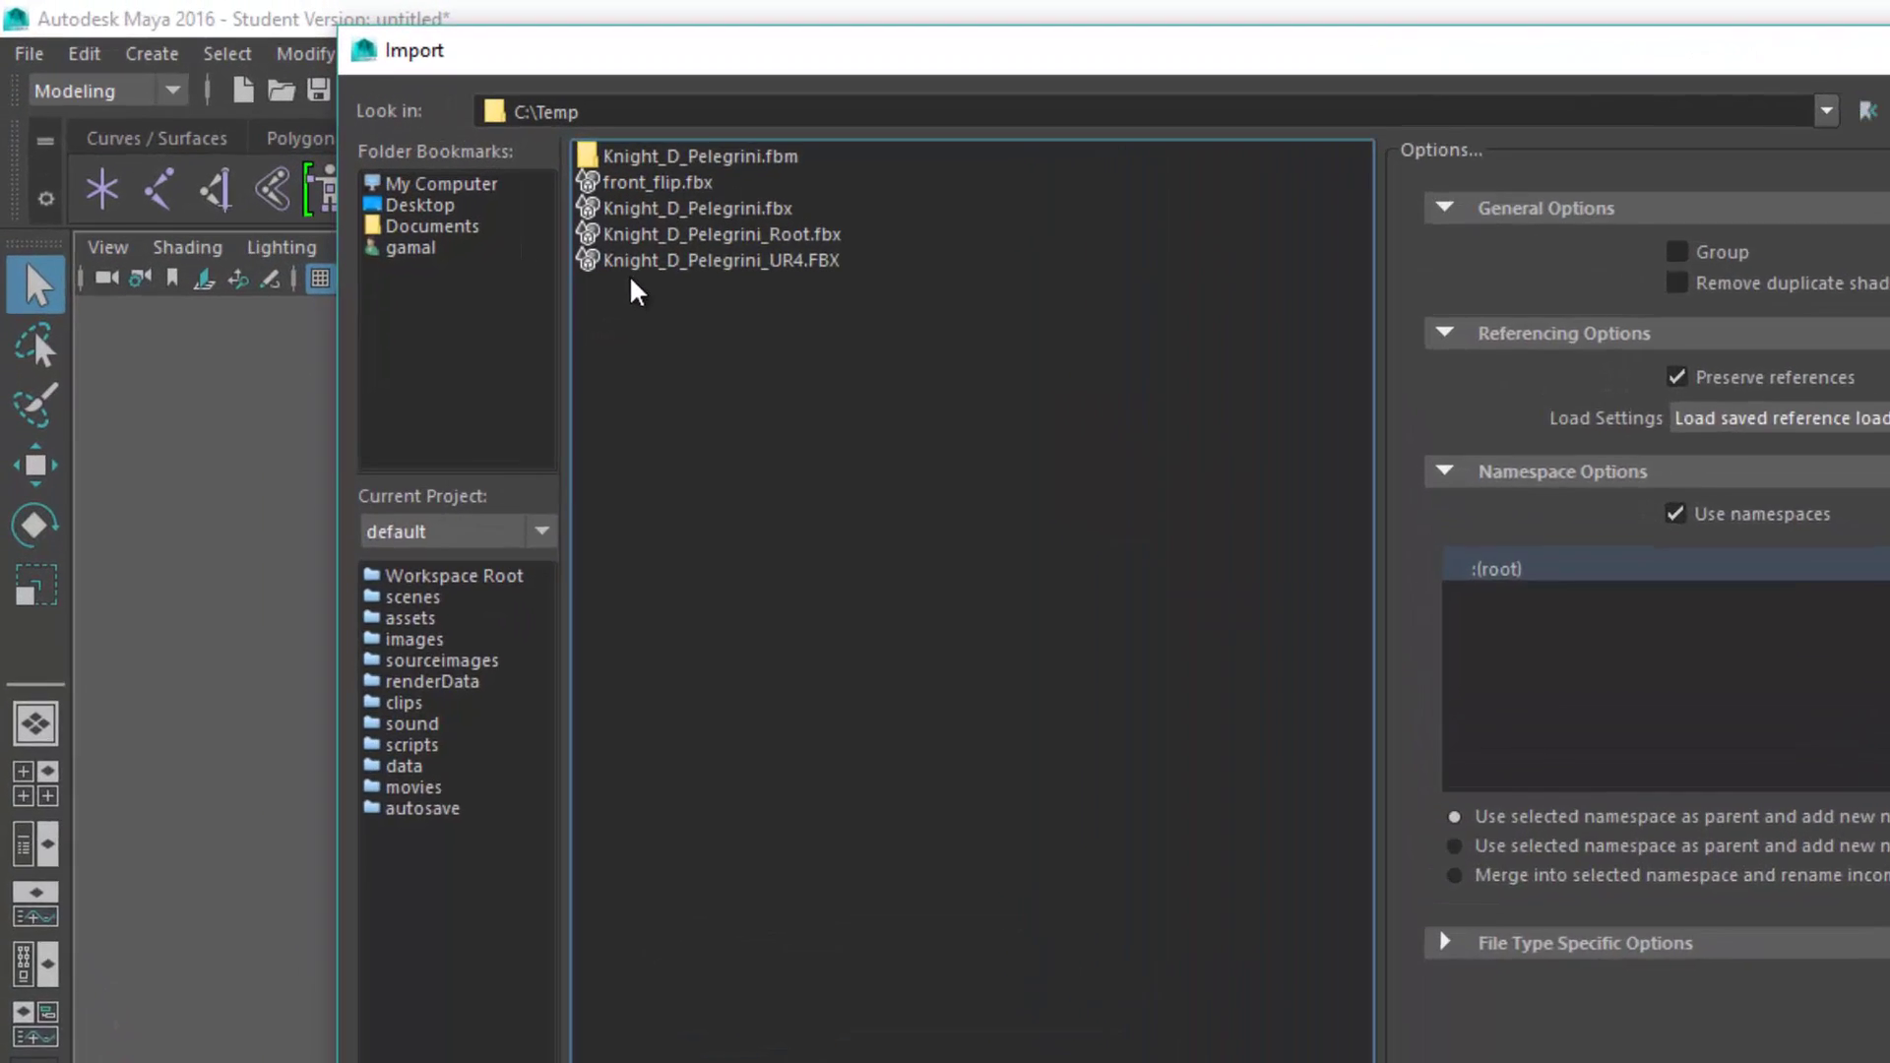
click(387, 114)
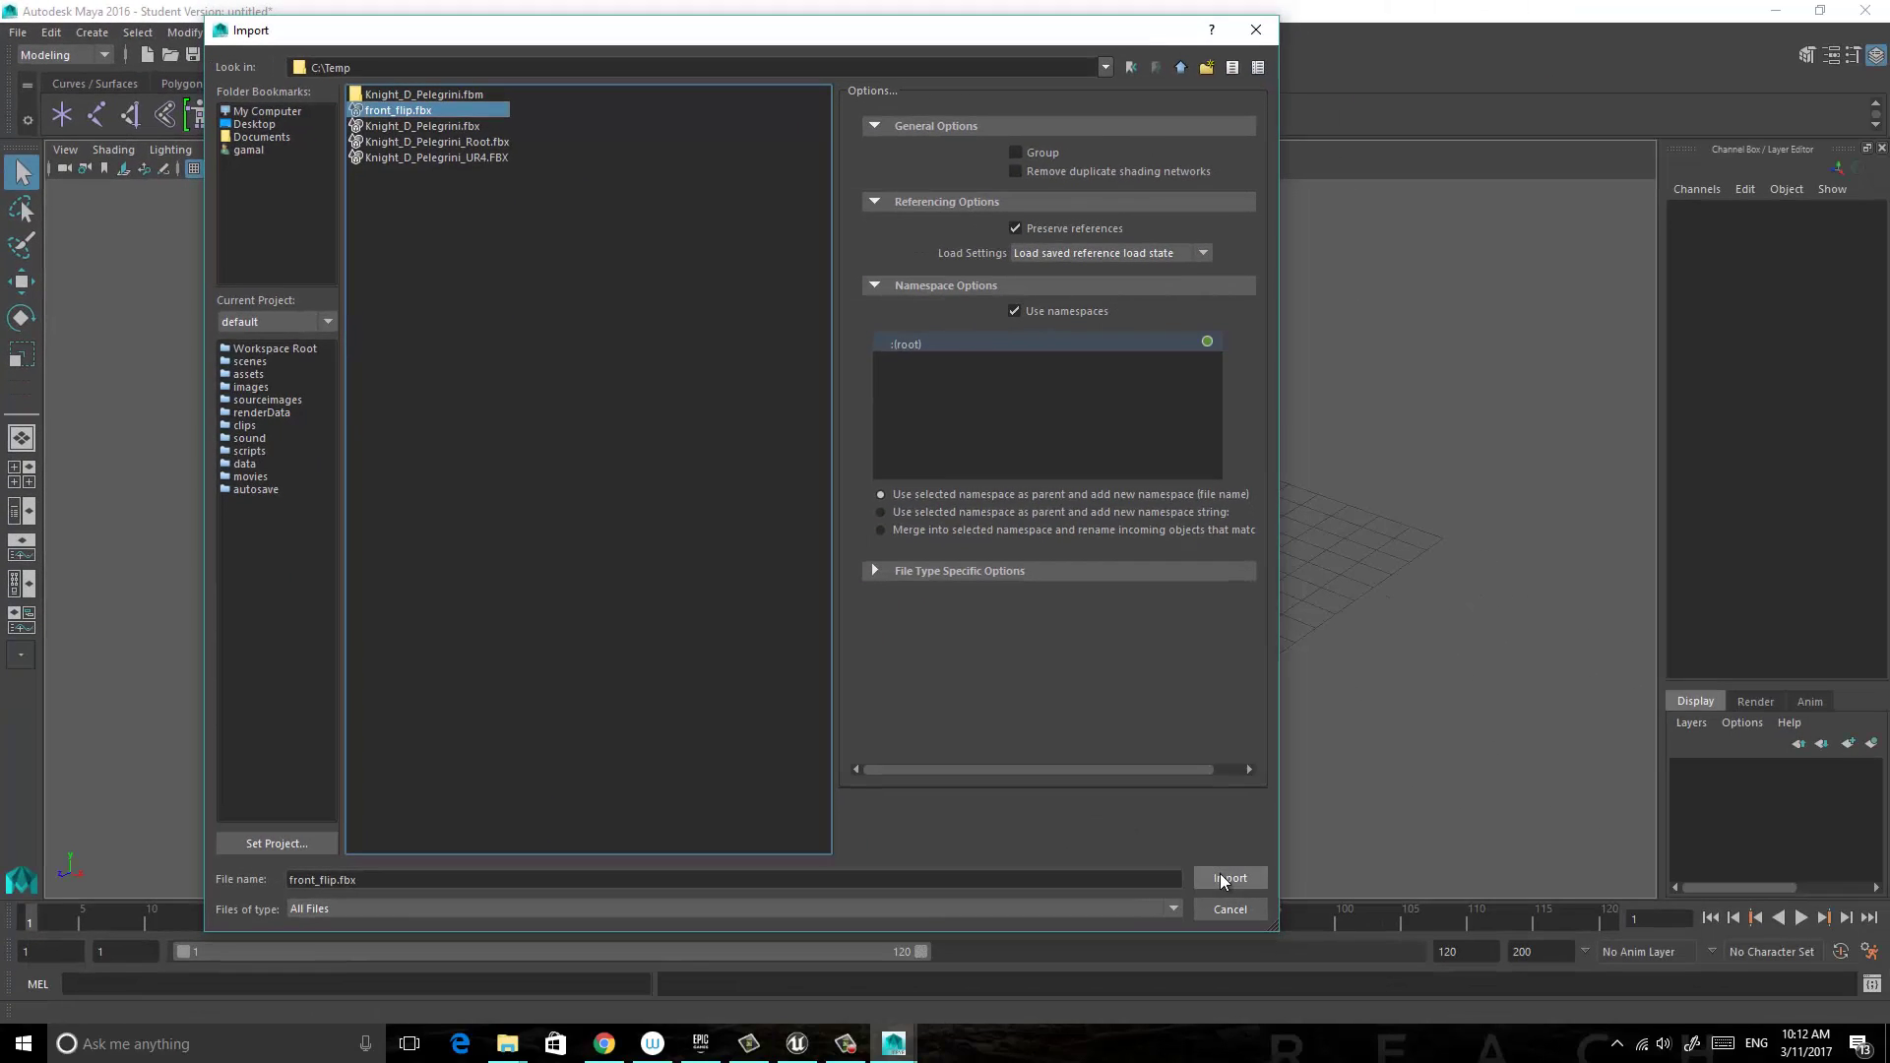
click(1220, 874)
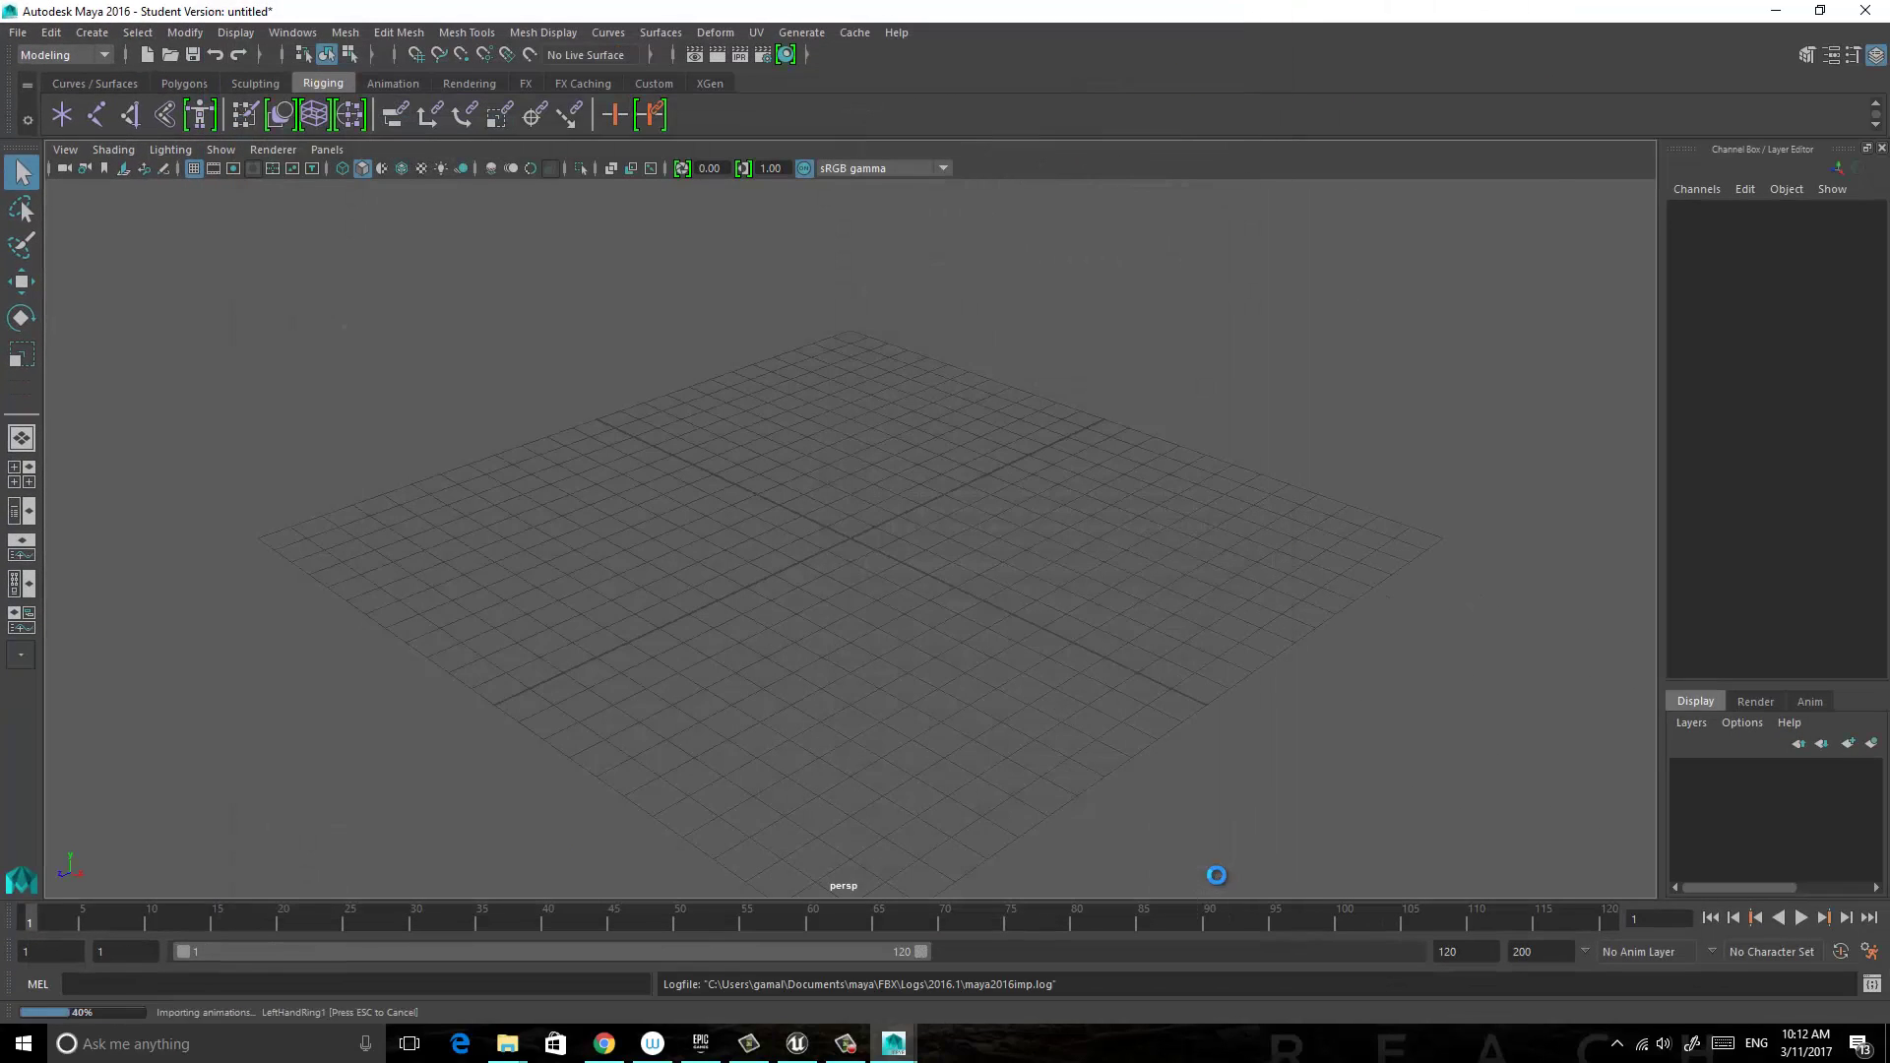
Frame the imported skeleton, scrub through the flip, and set the animation end time to 40.
key(a)
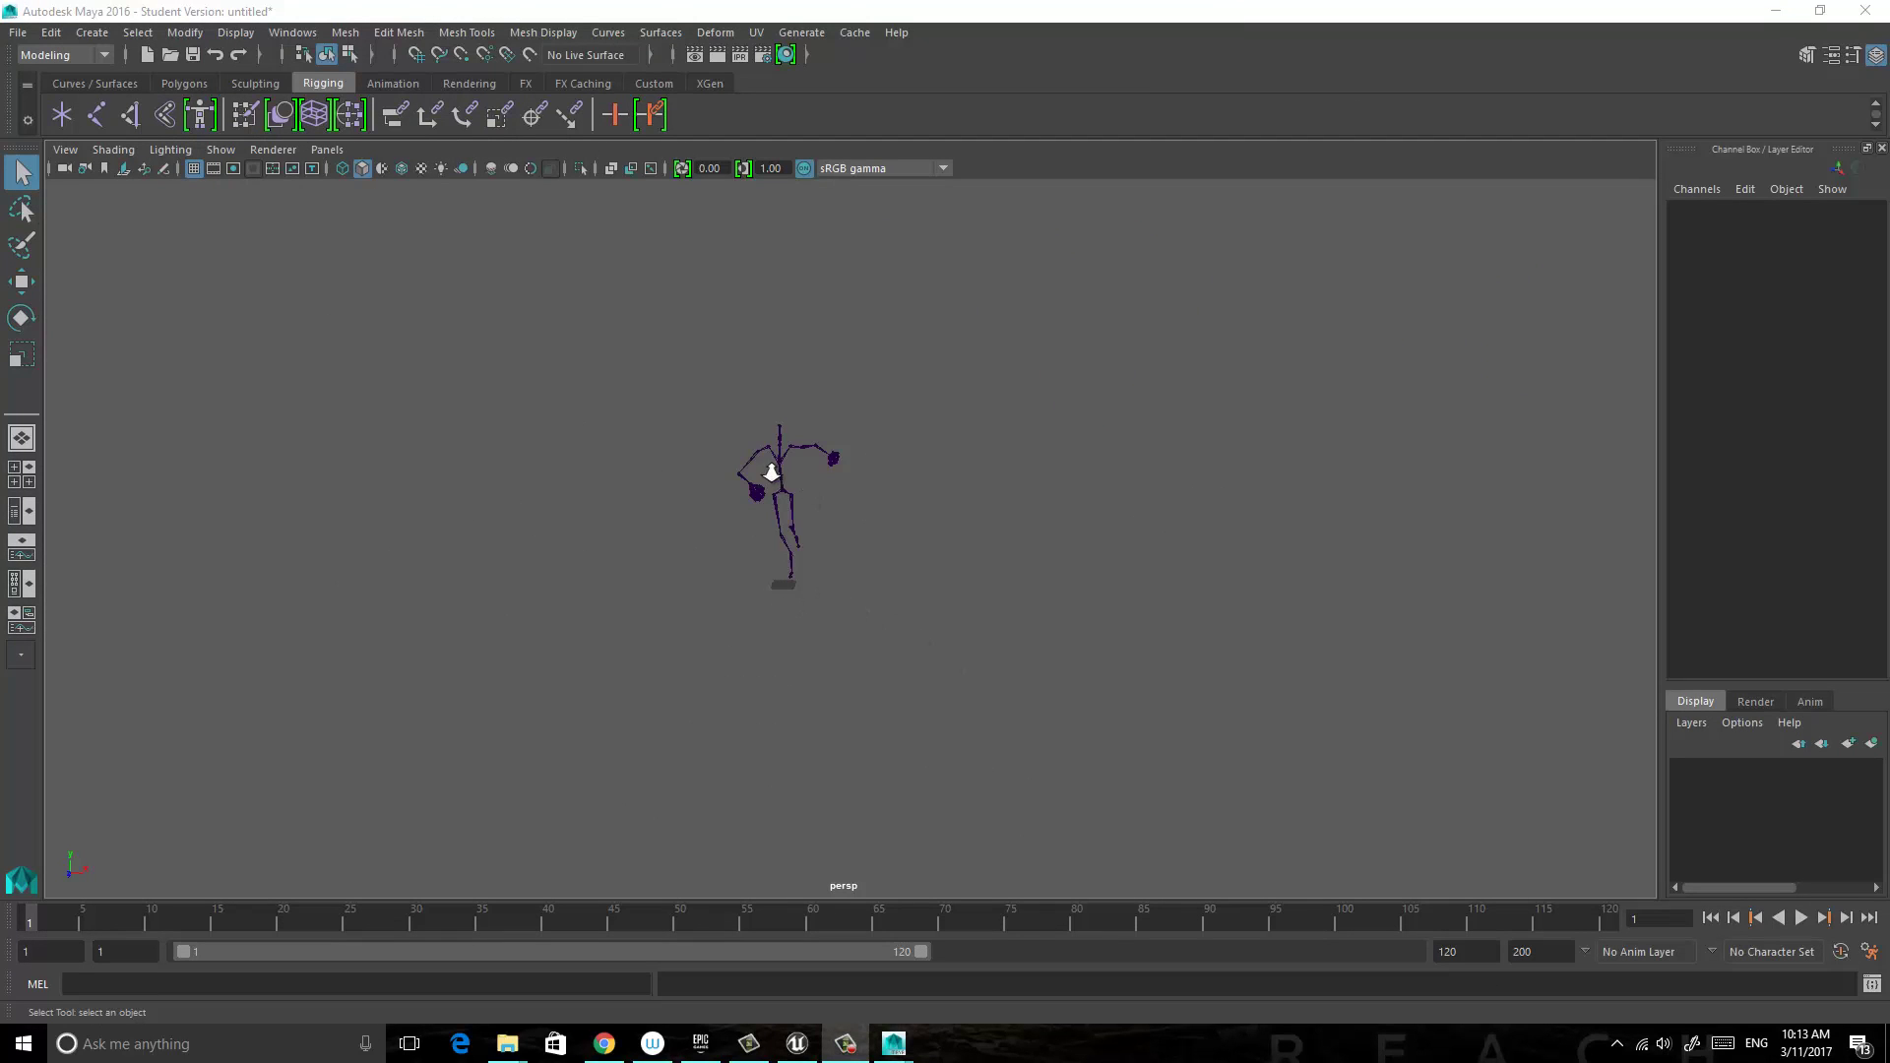
scroll(771, 474, up, 4)
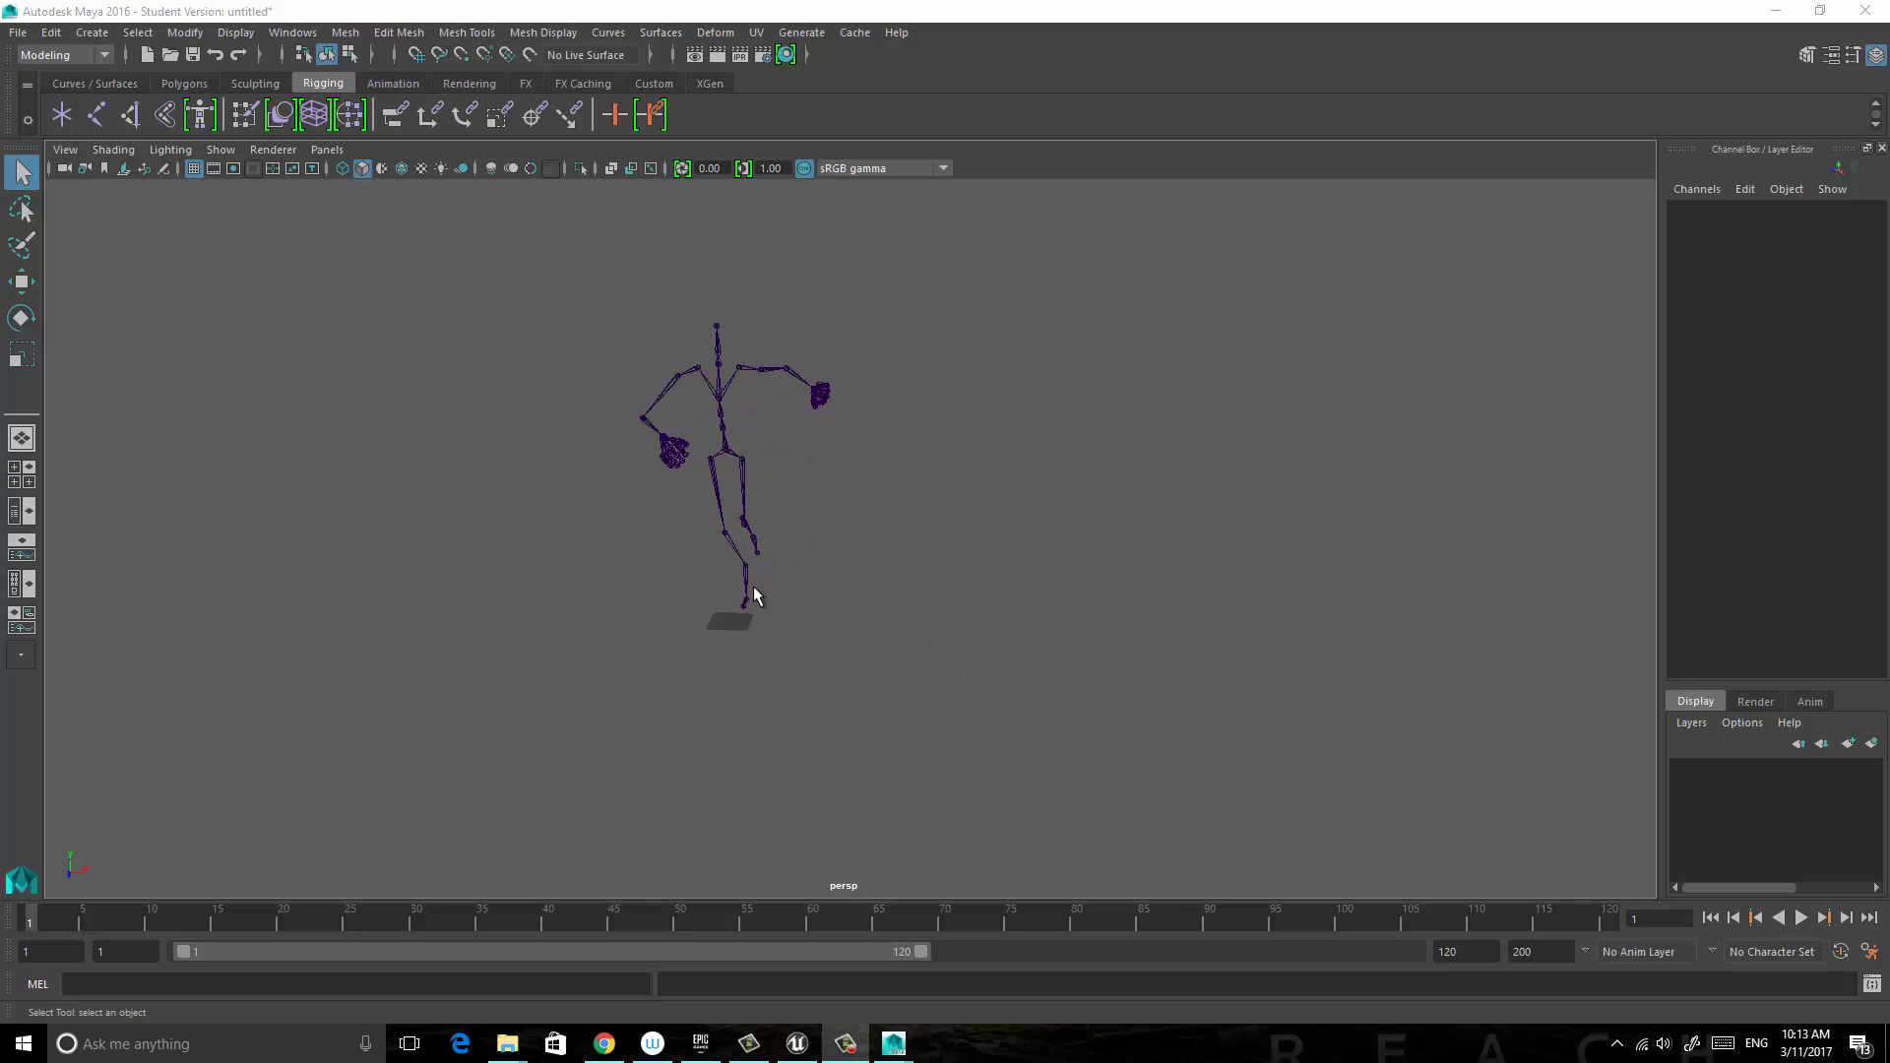
alt+drag(718, 612, 559, 589)
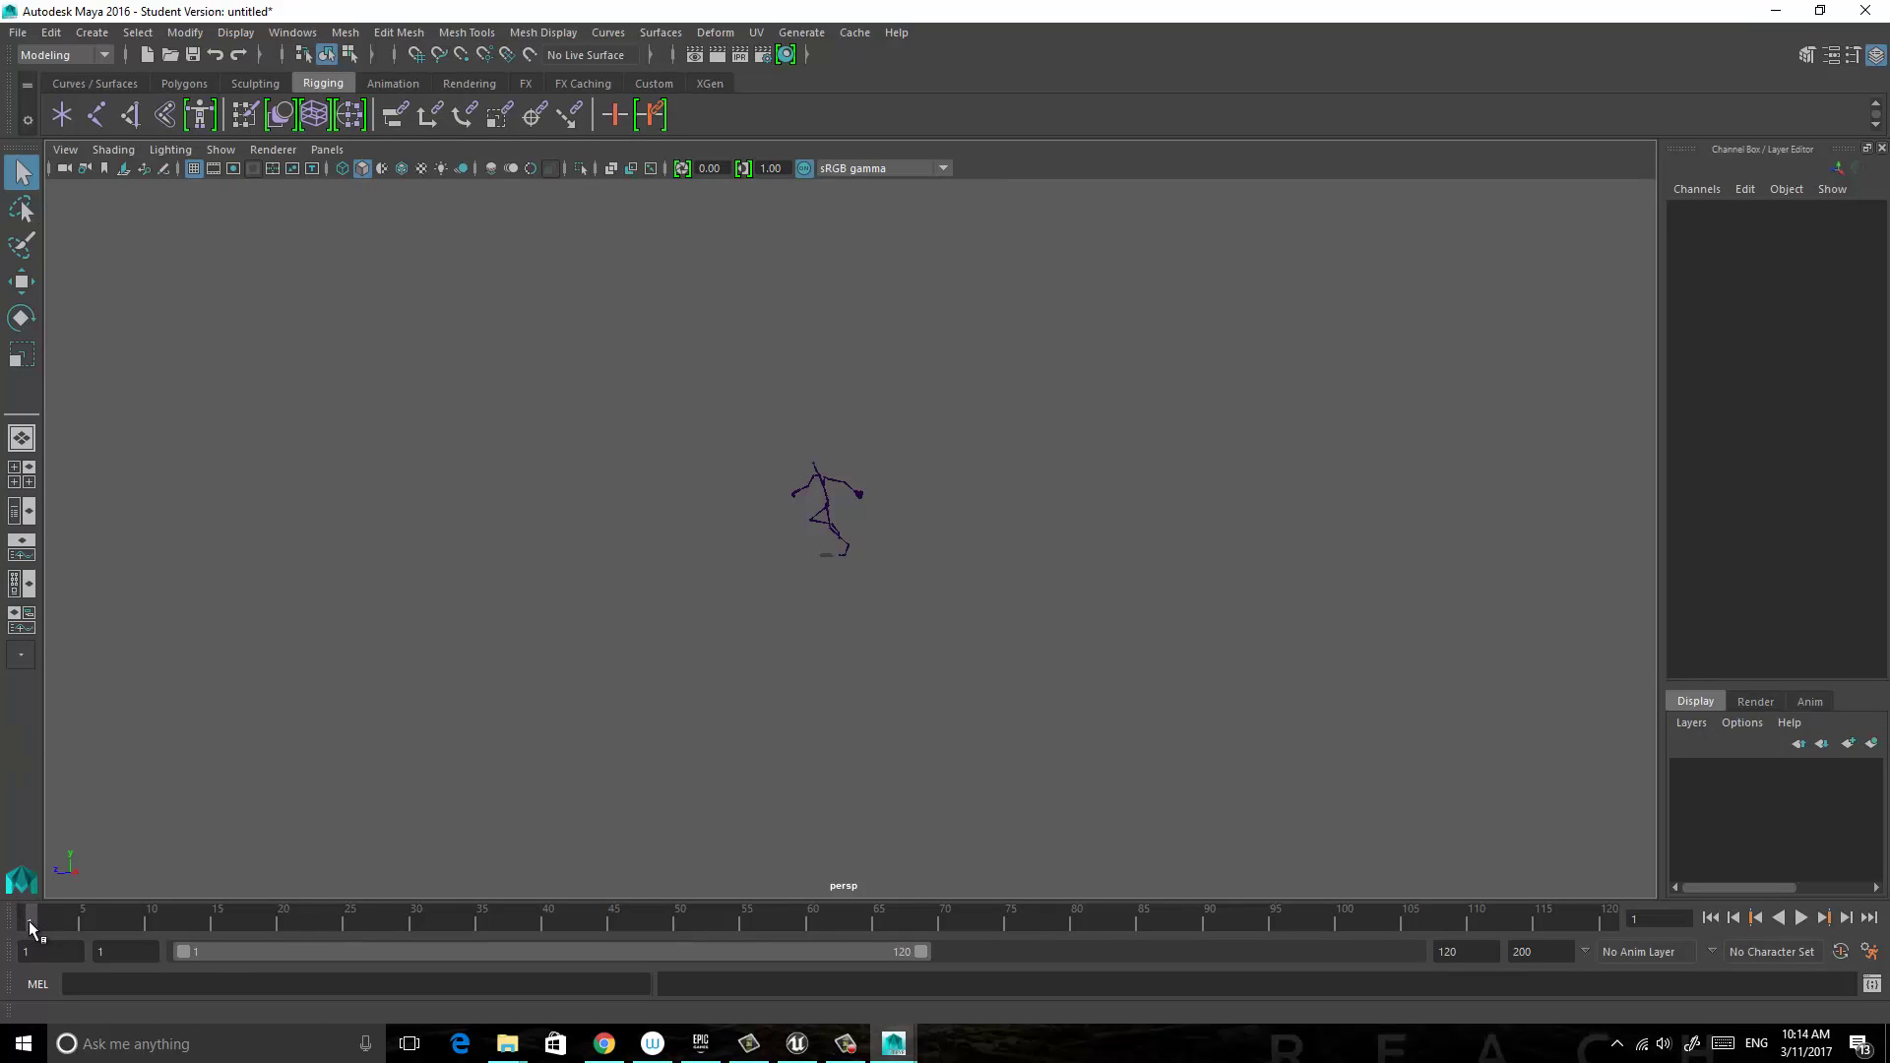
drag(37, 926, 548, 949)
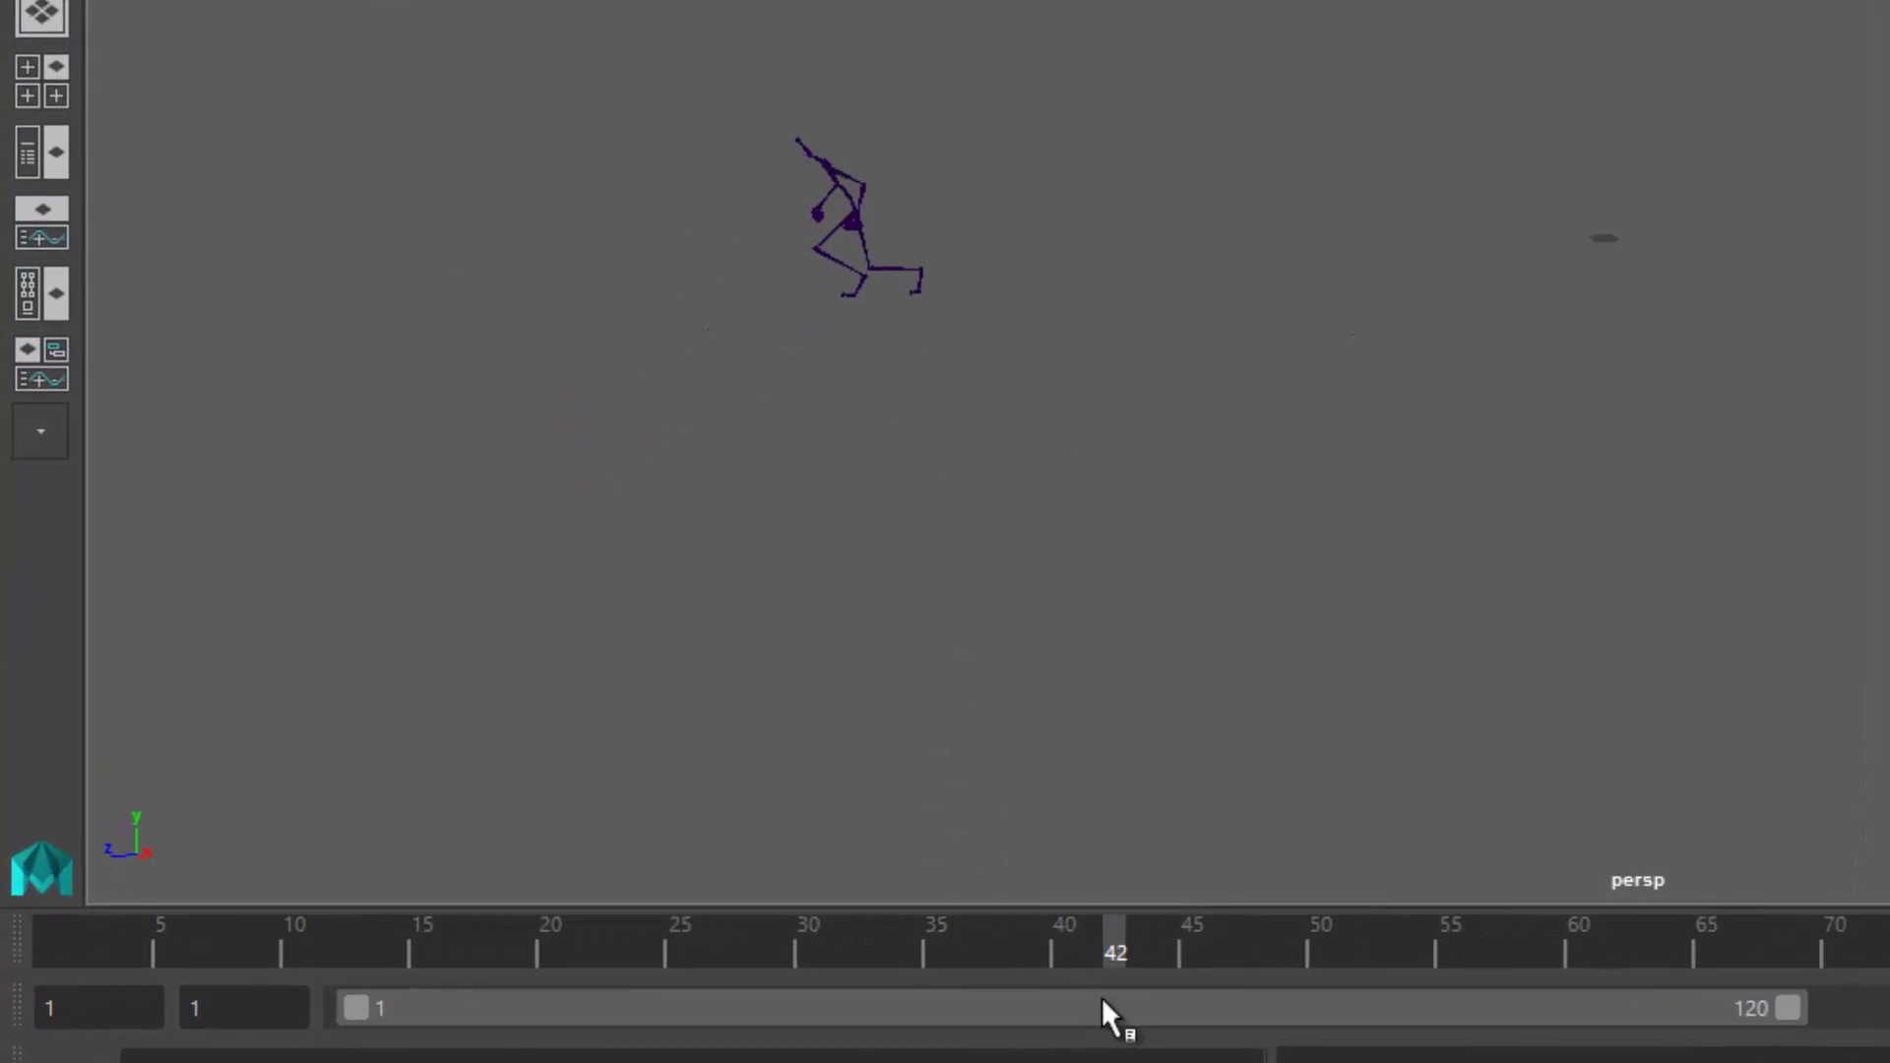
drag(1183, 1004, 1132, 1024)
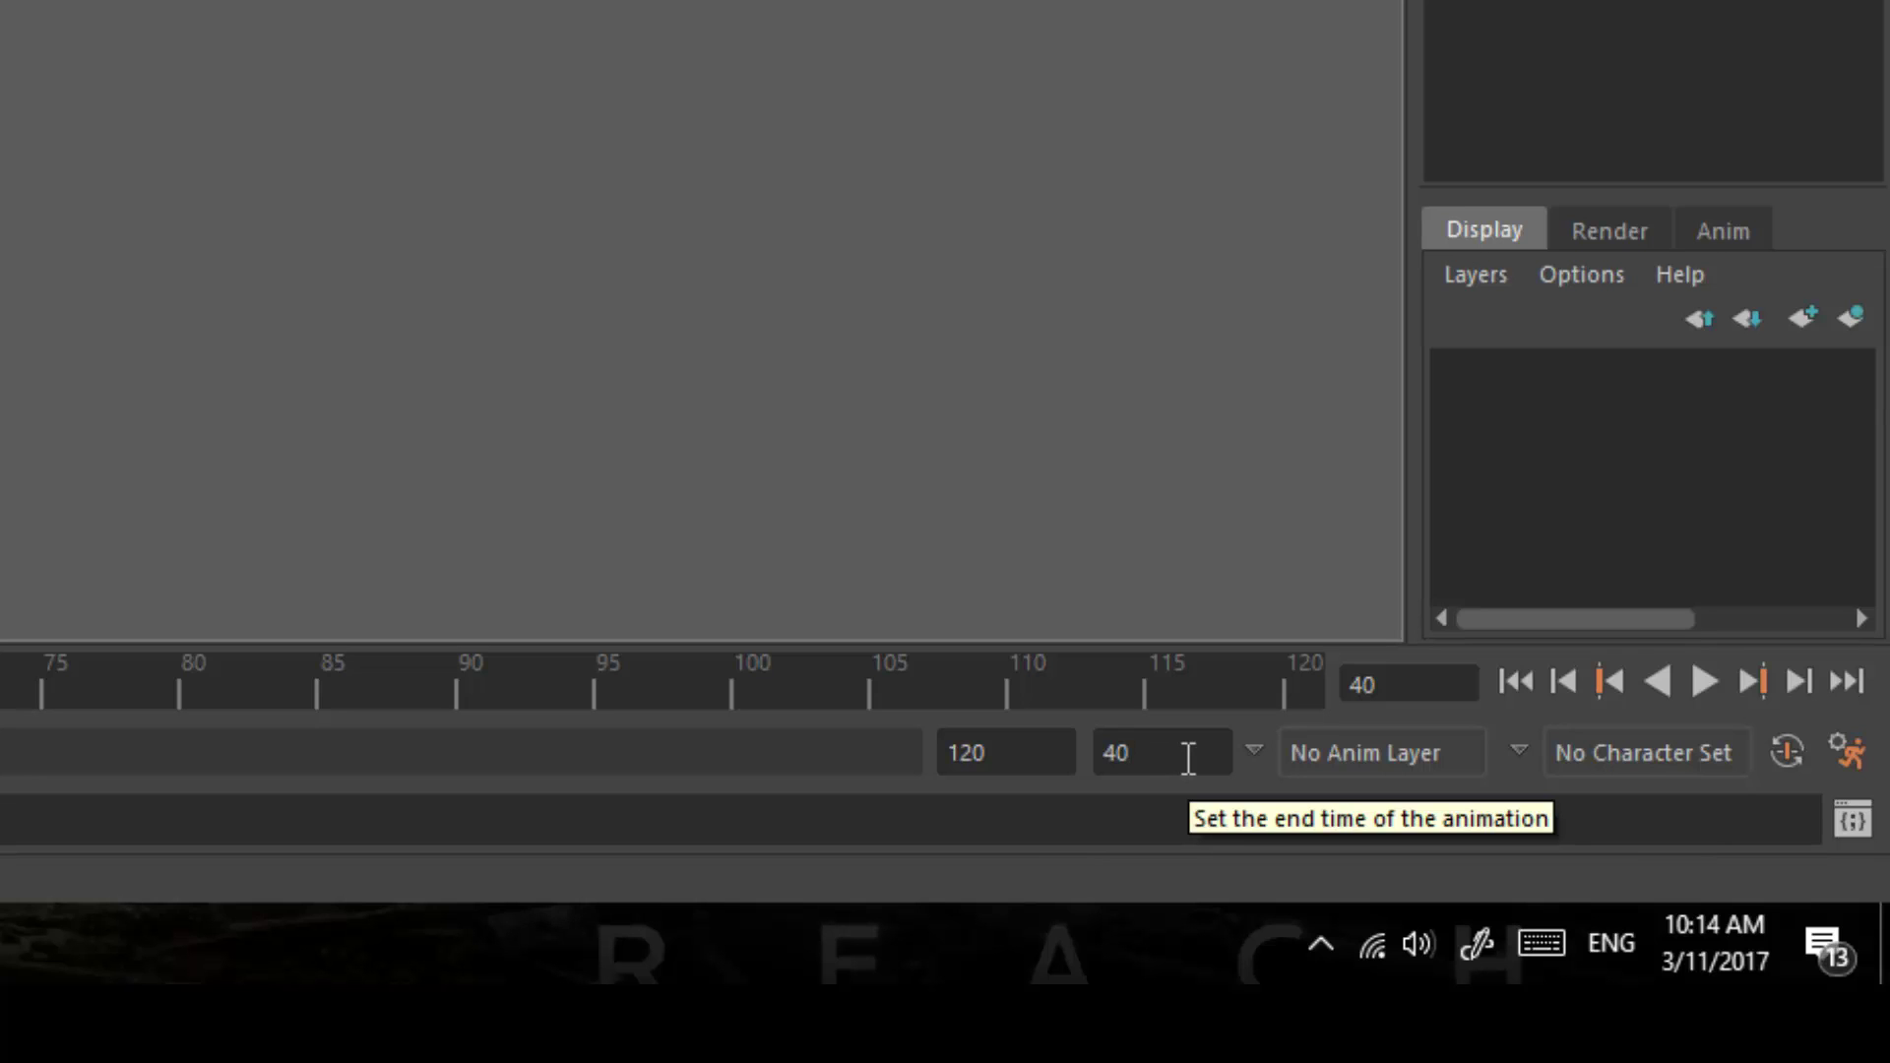
Commit end frame 40, rewind to frame 1, and zoom in on the skeleton's feet.
key(Return)
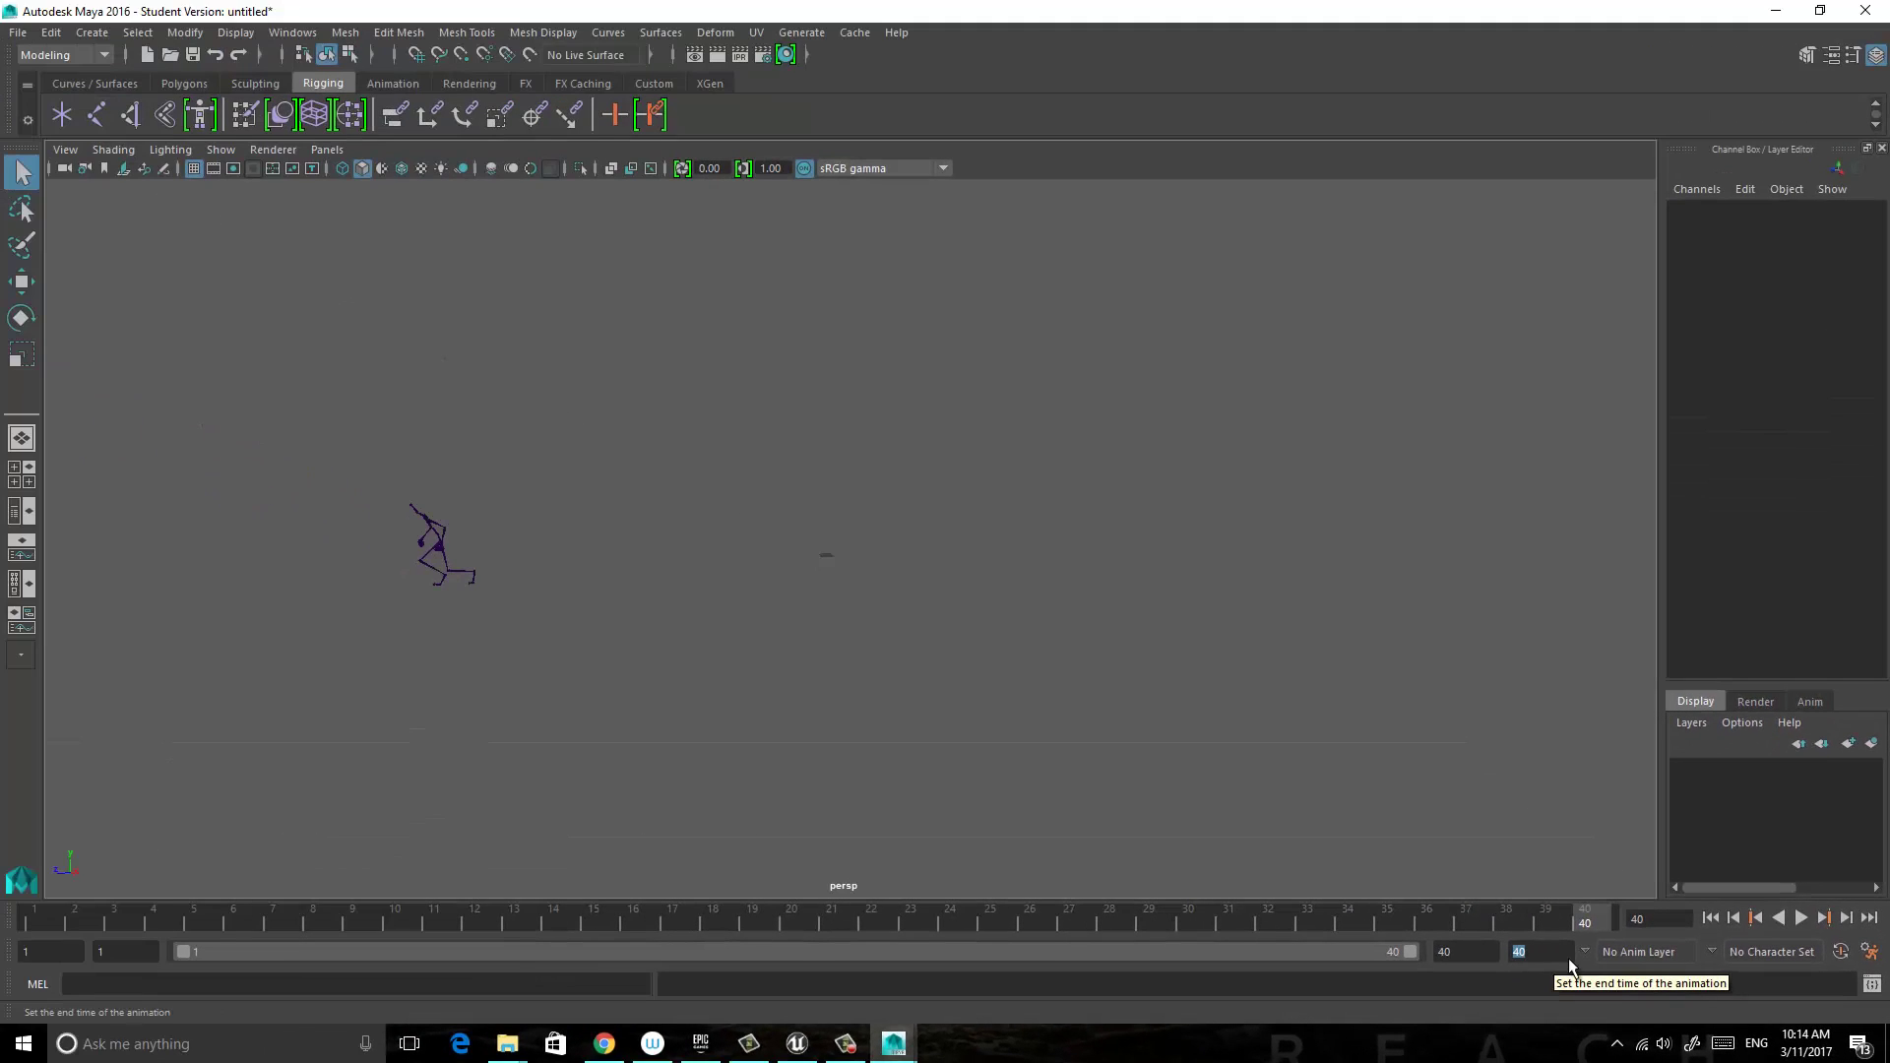
drag(1585, 916, 3, 852)
scroll(871, 540, up, 10)
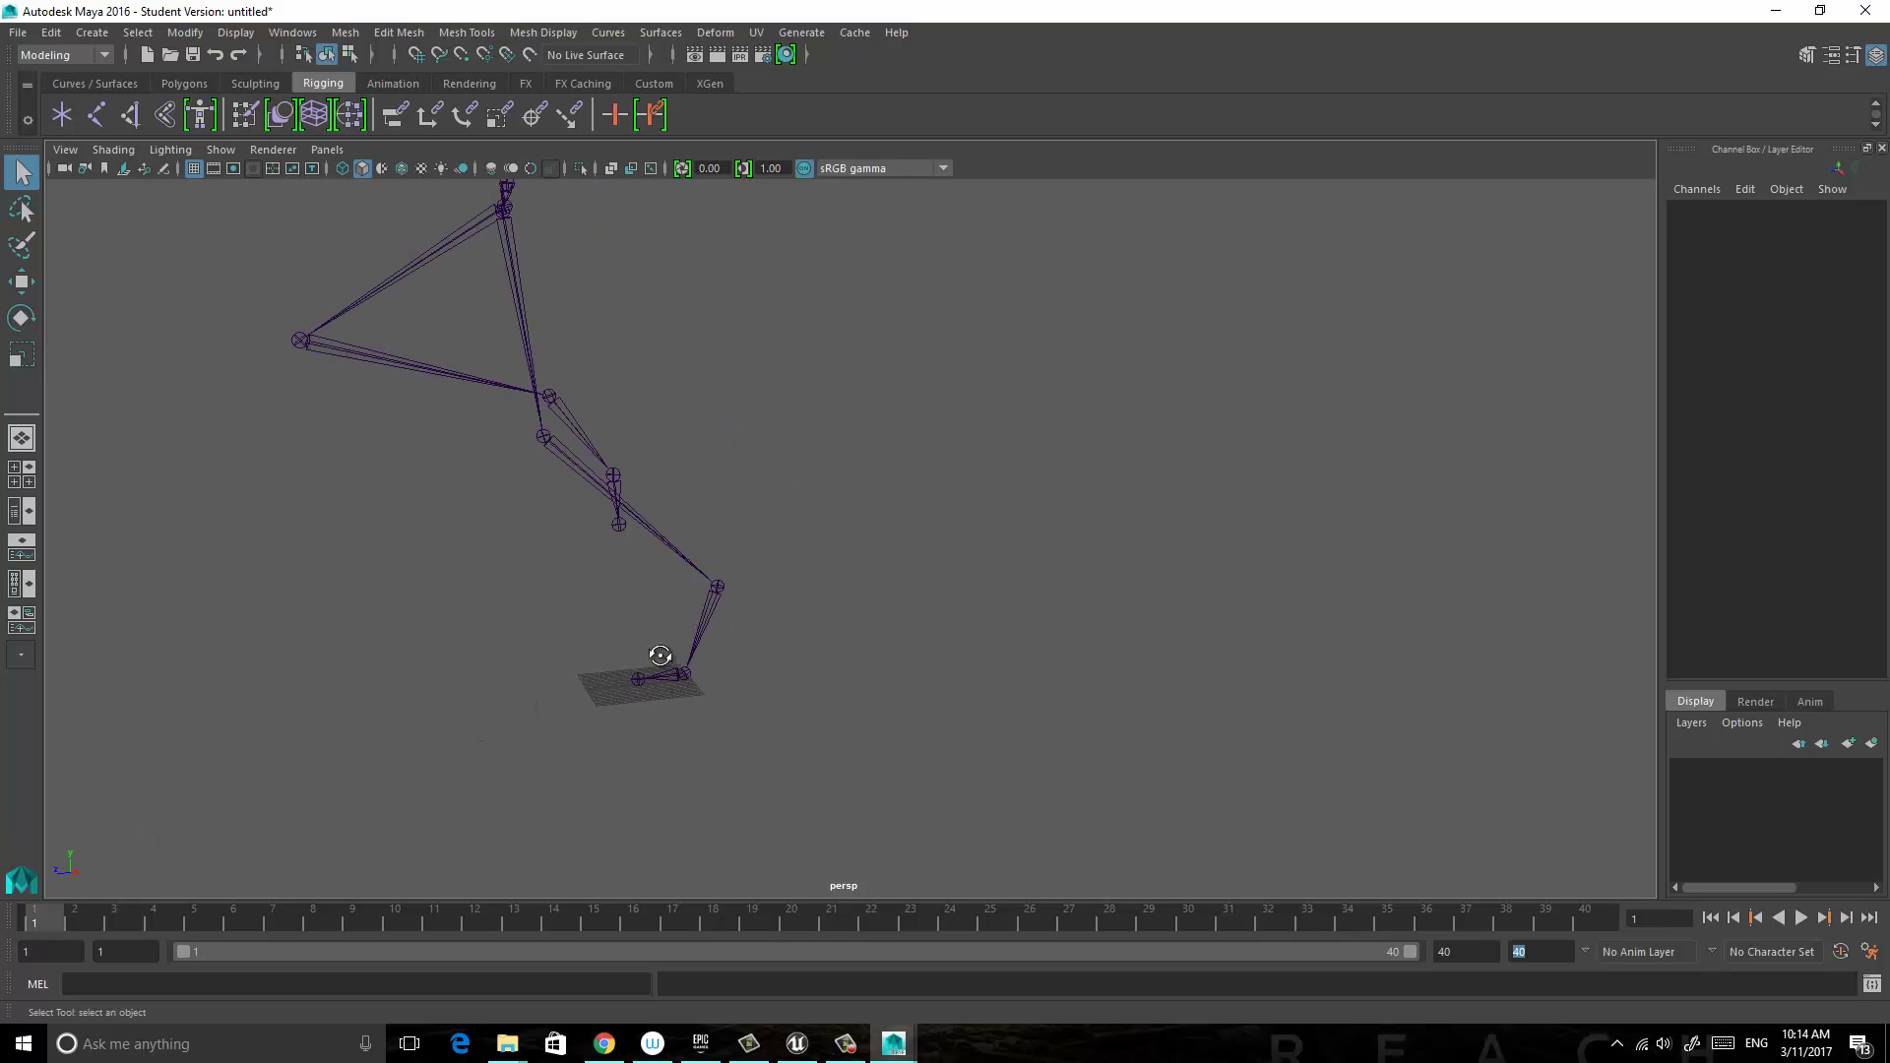
alt+drag(661, 654, 833, 705)
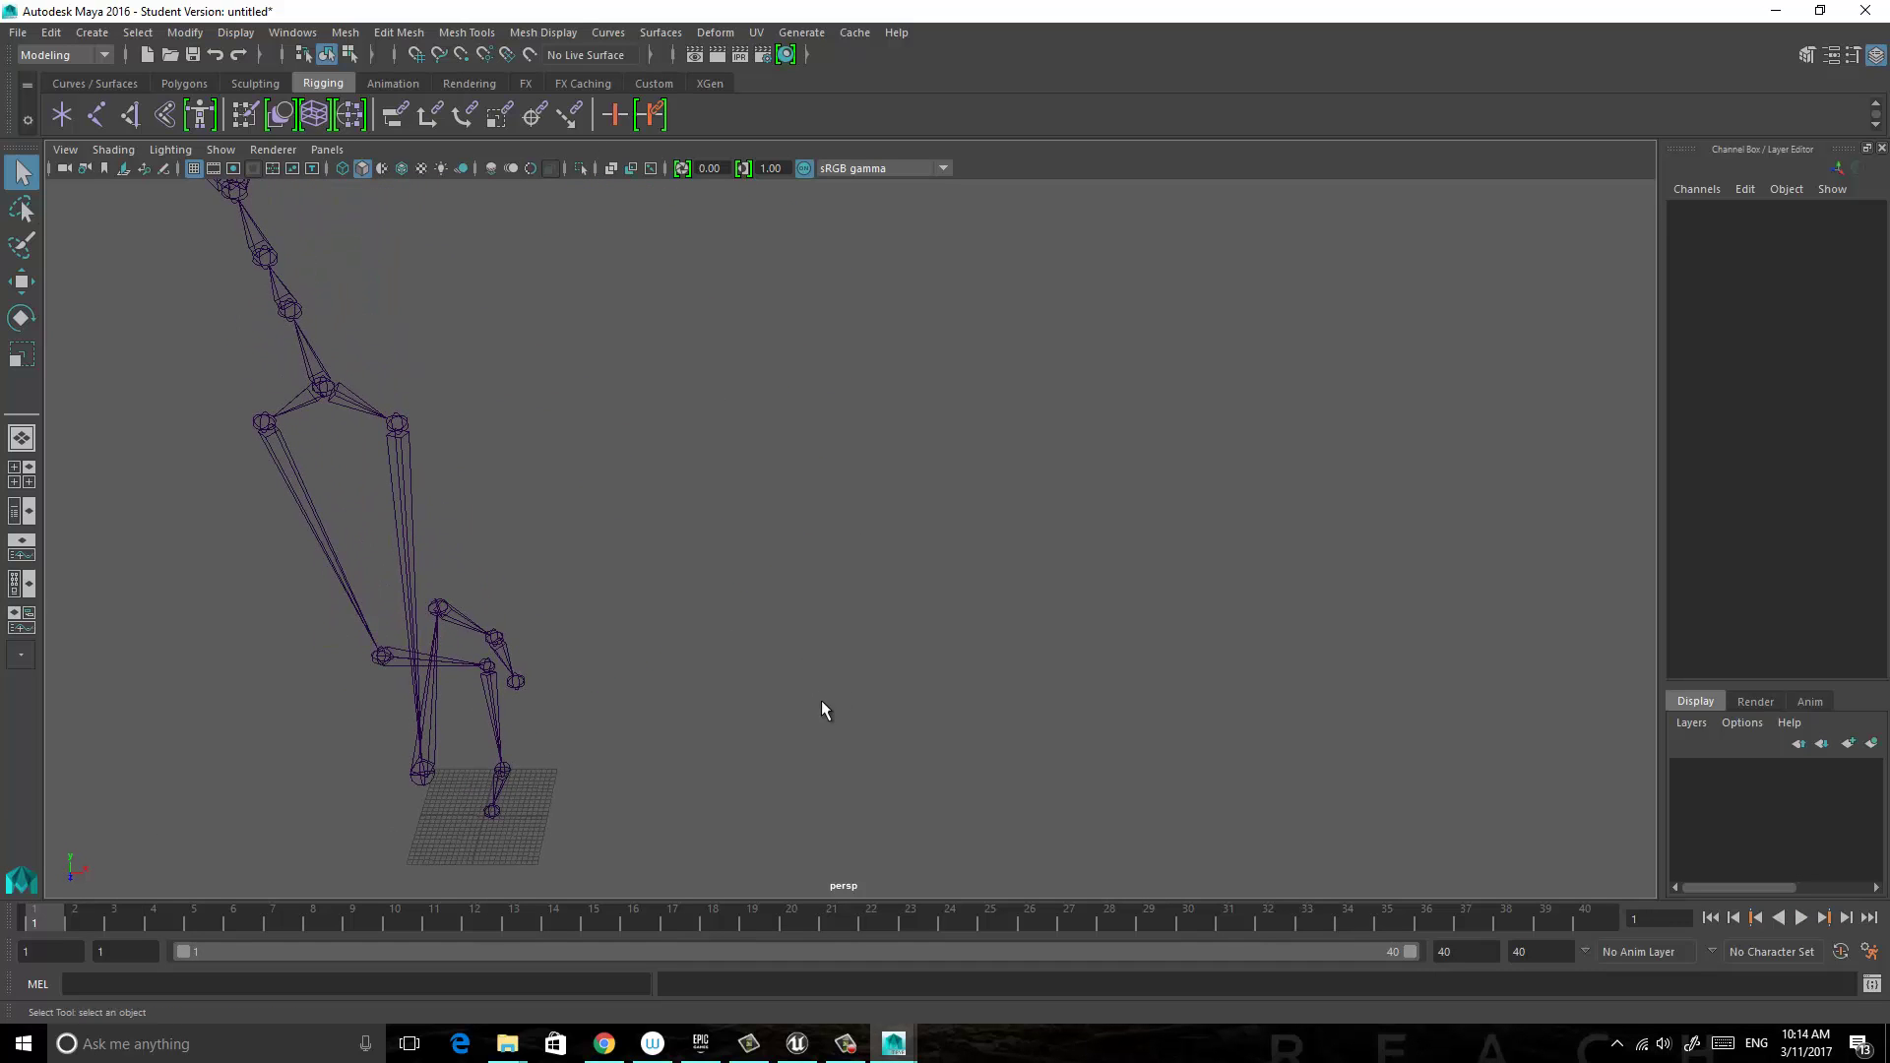
alt+right_drag(646, 729, 880, 549)
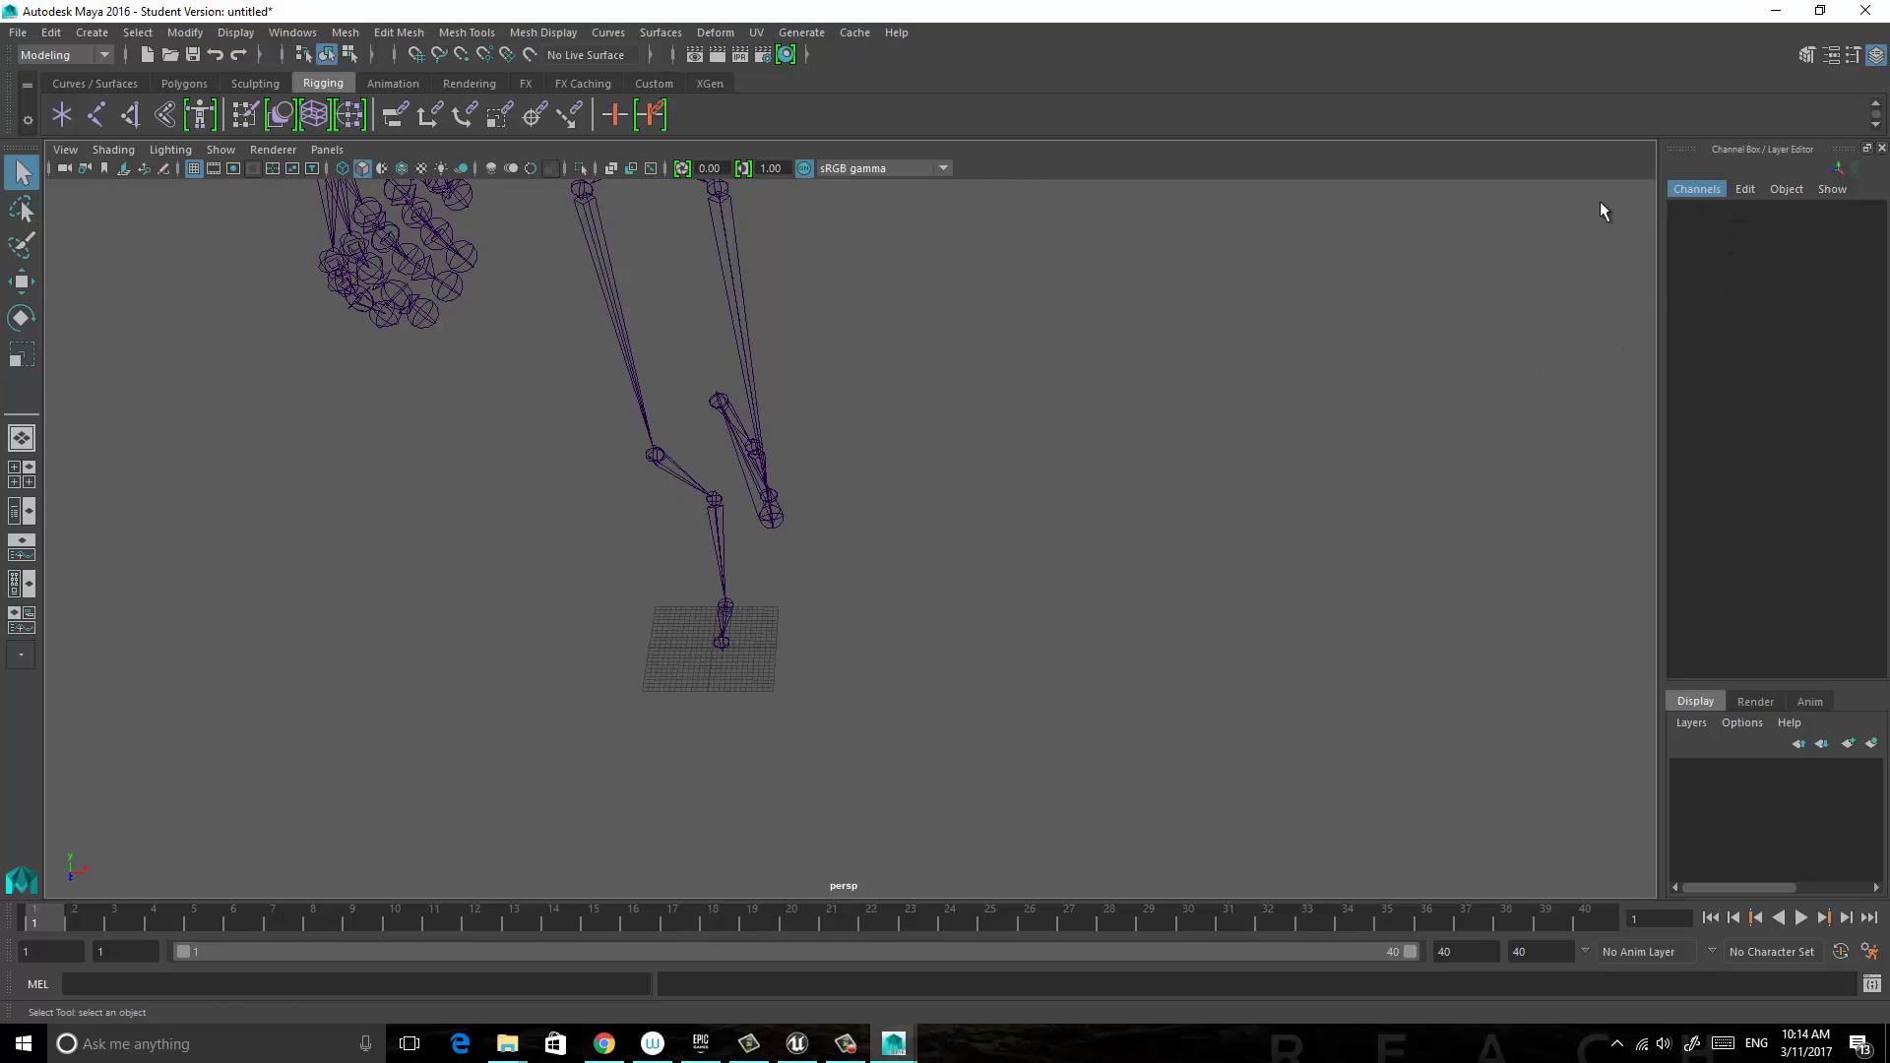
Place a new joint at the skeleton's feet with the Joint Tool.
click(90, 120)
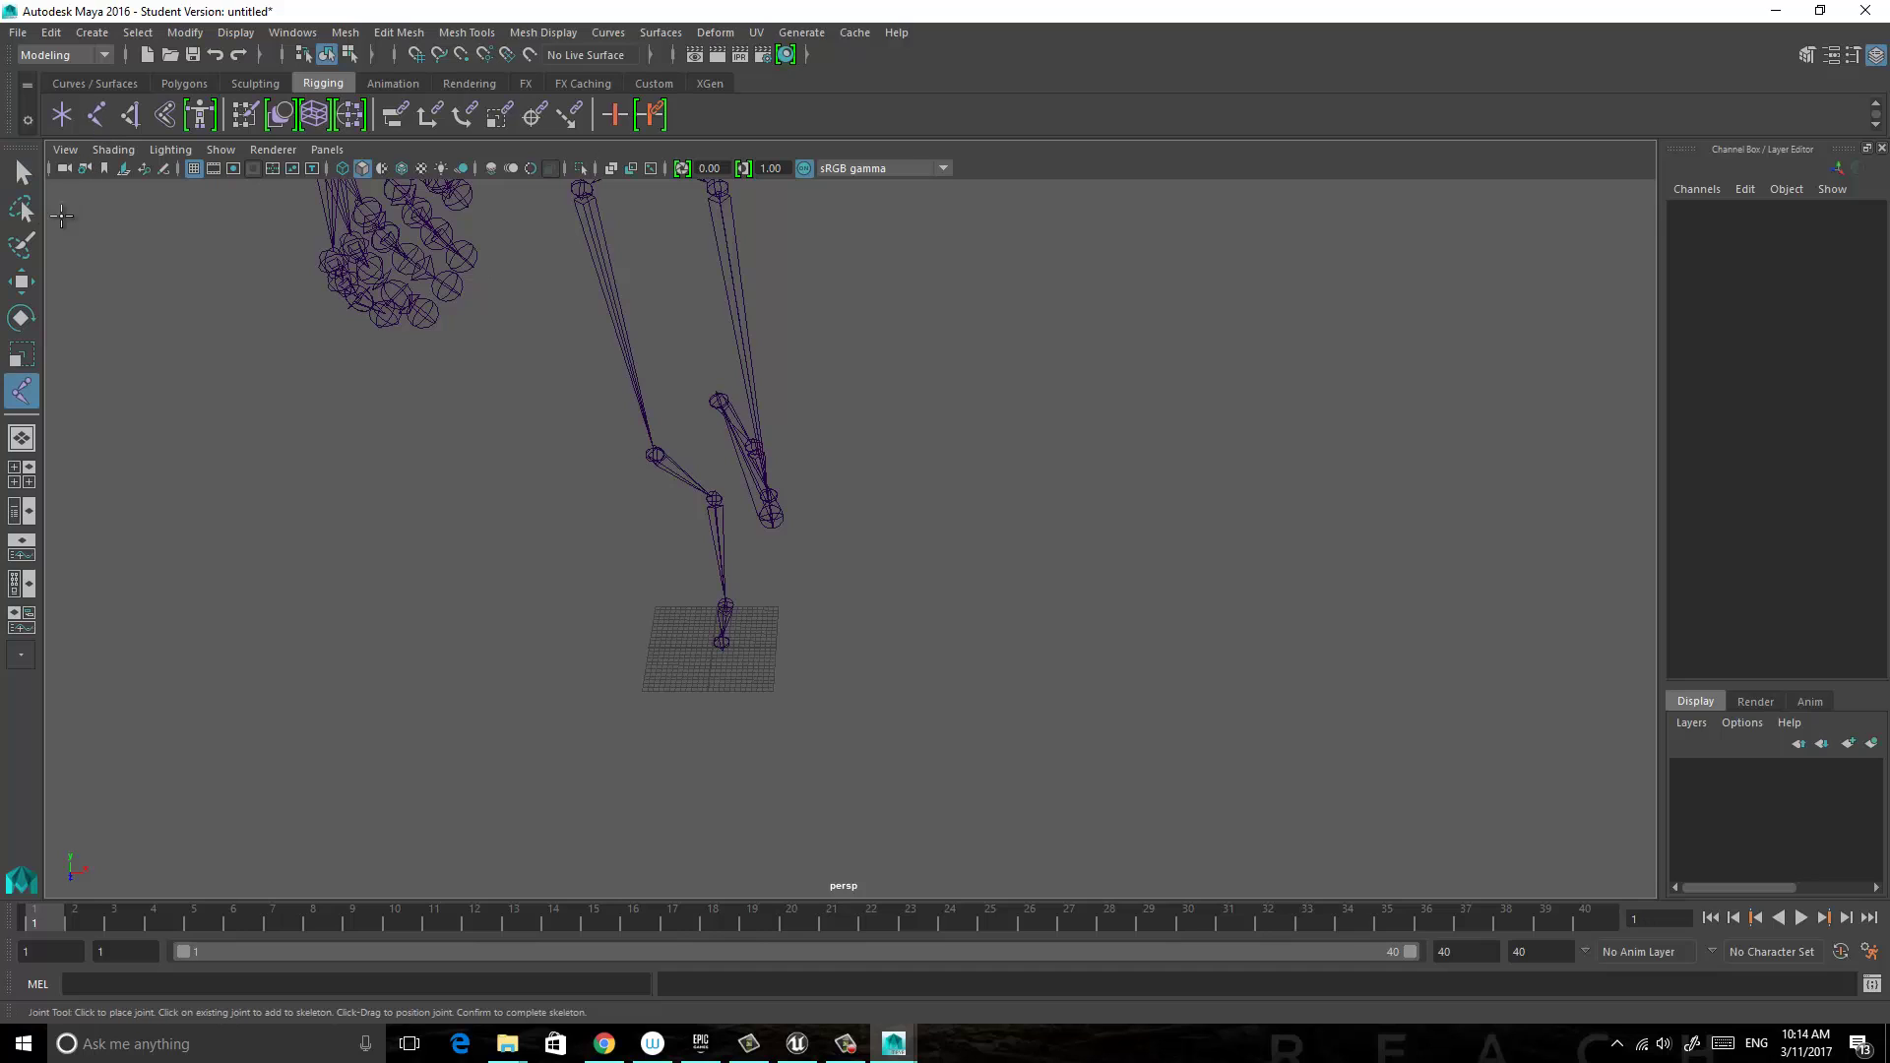
click(23, 175)
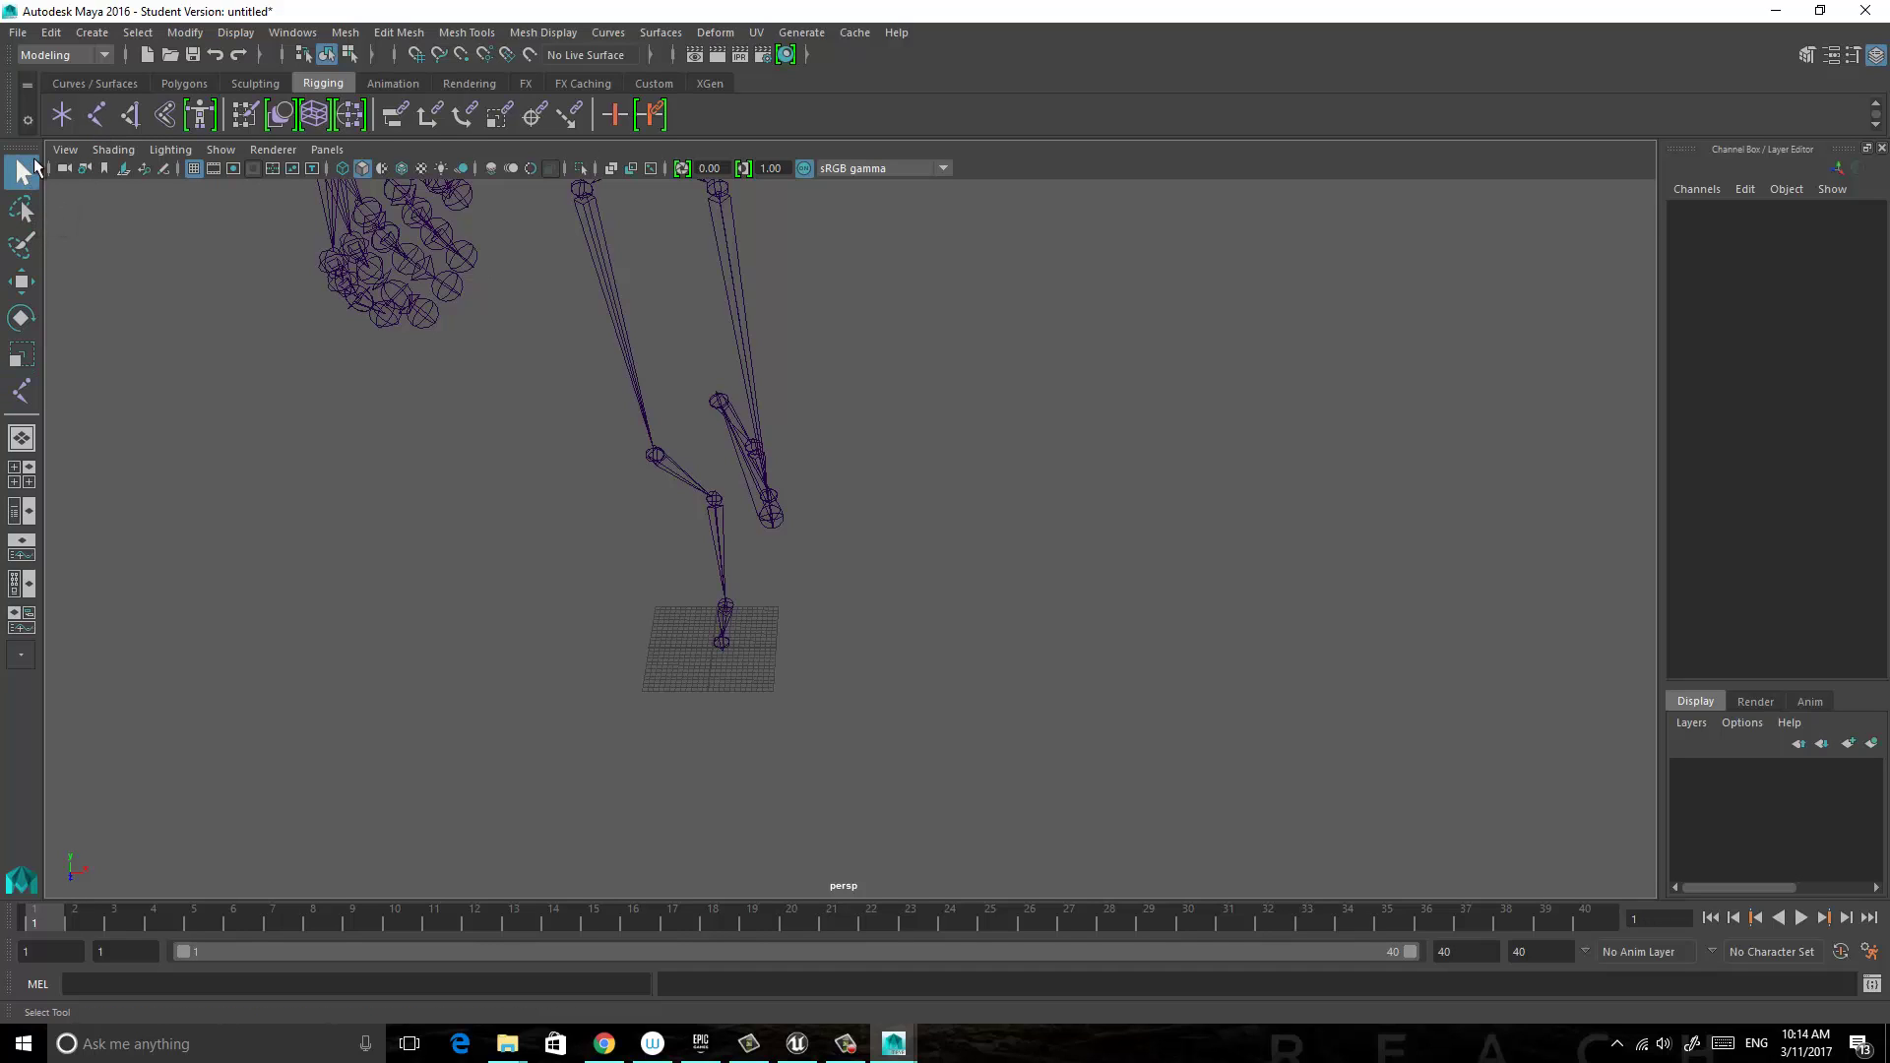
click(97, 116)
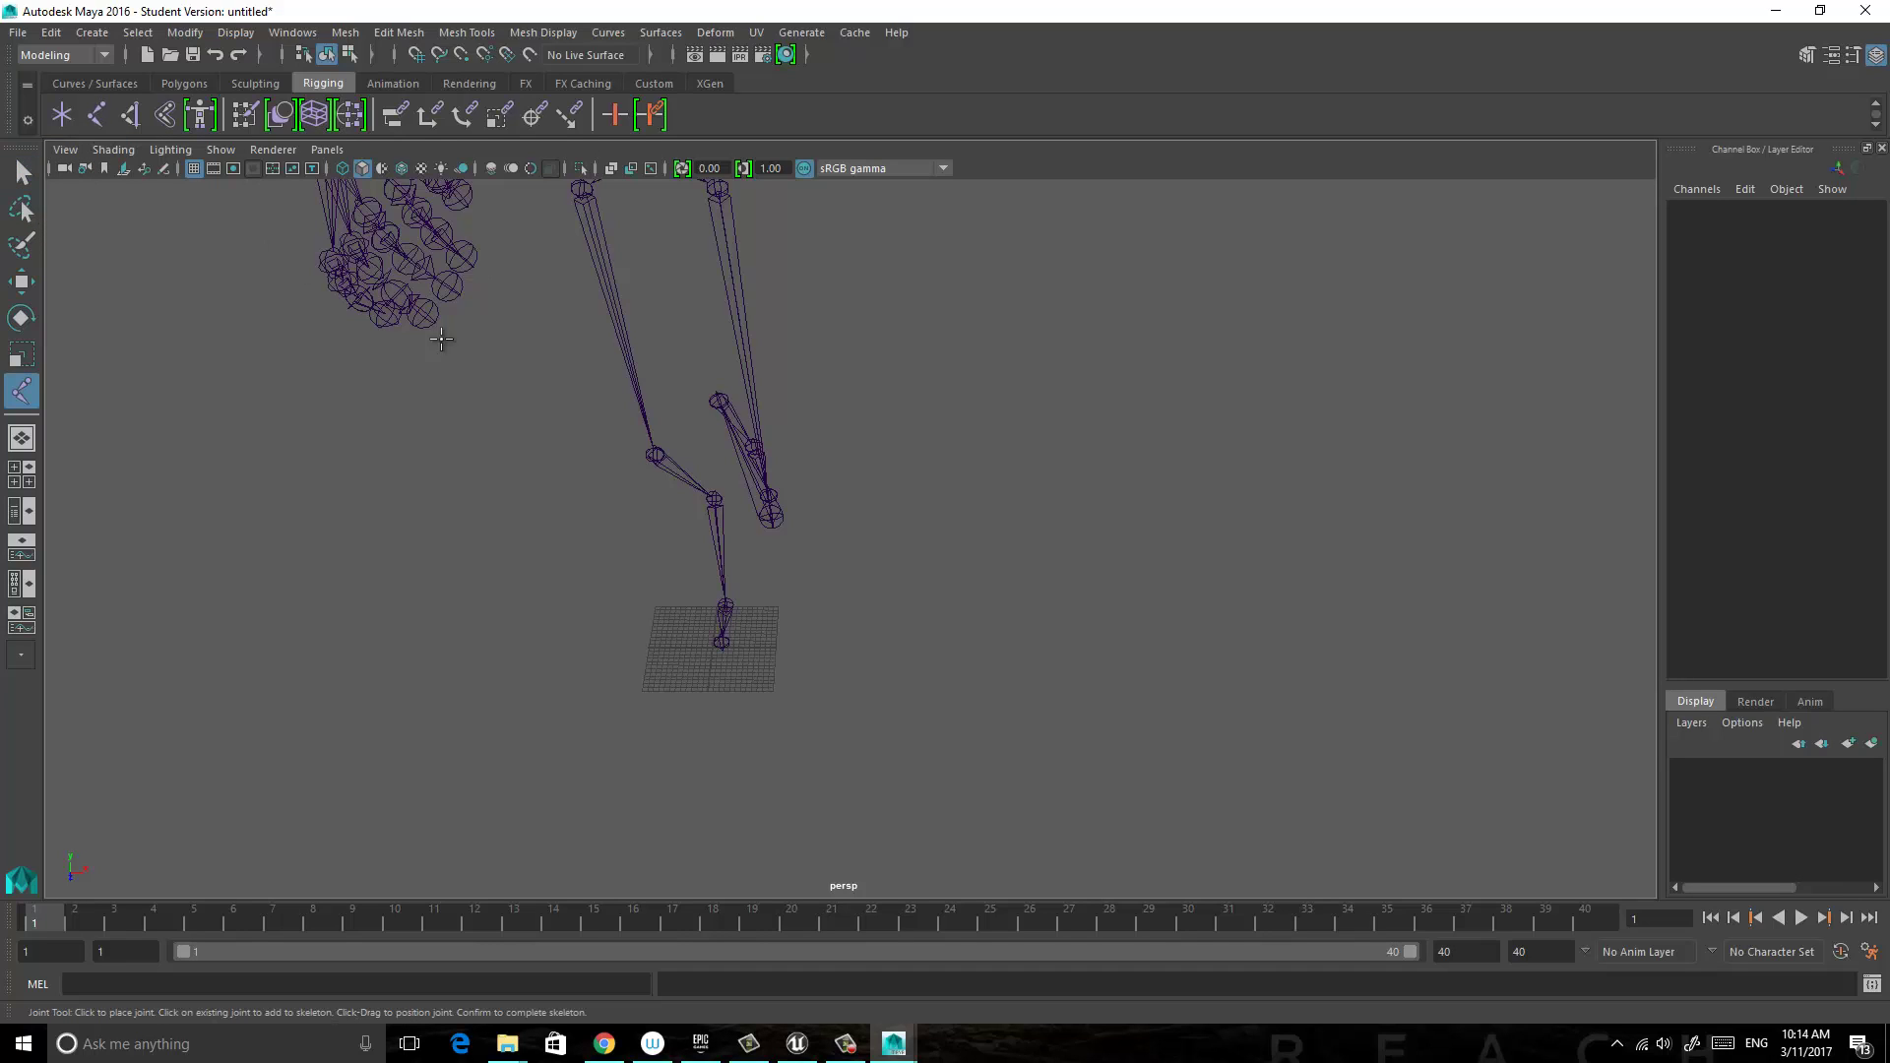
click(710, 651)
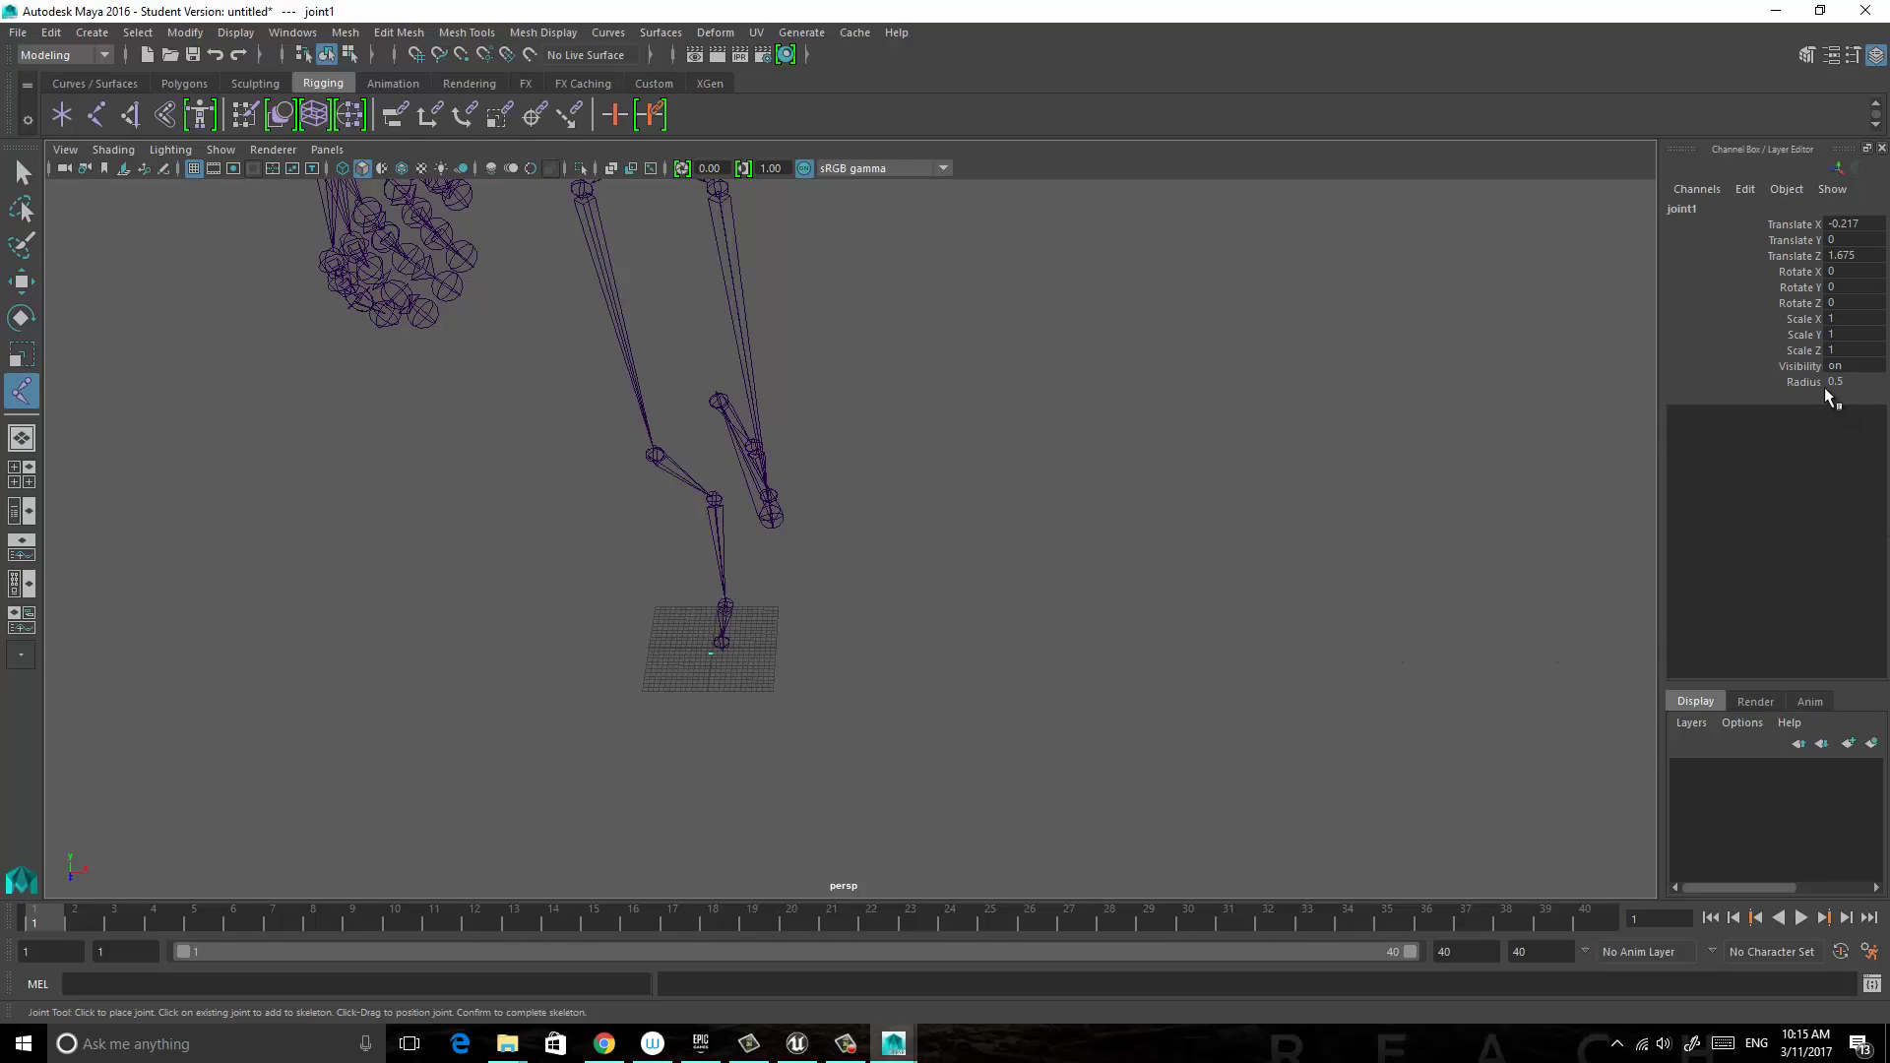
click(24, 172)
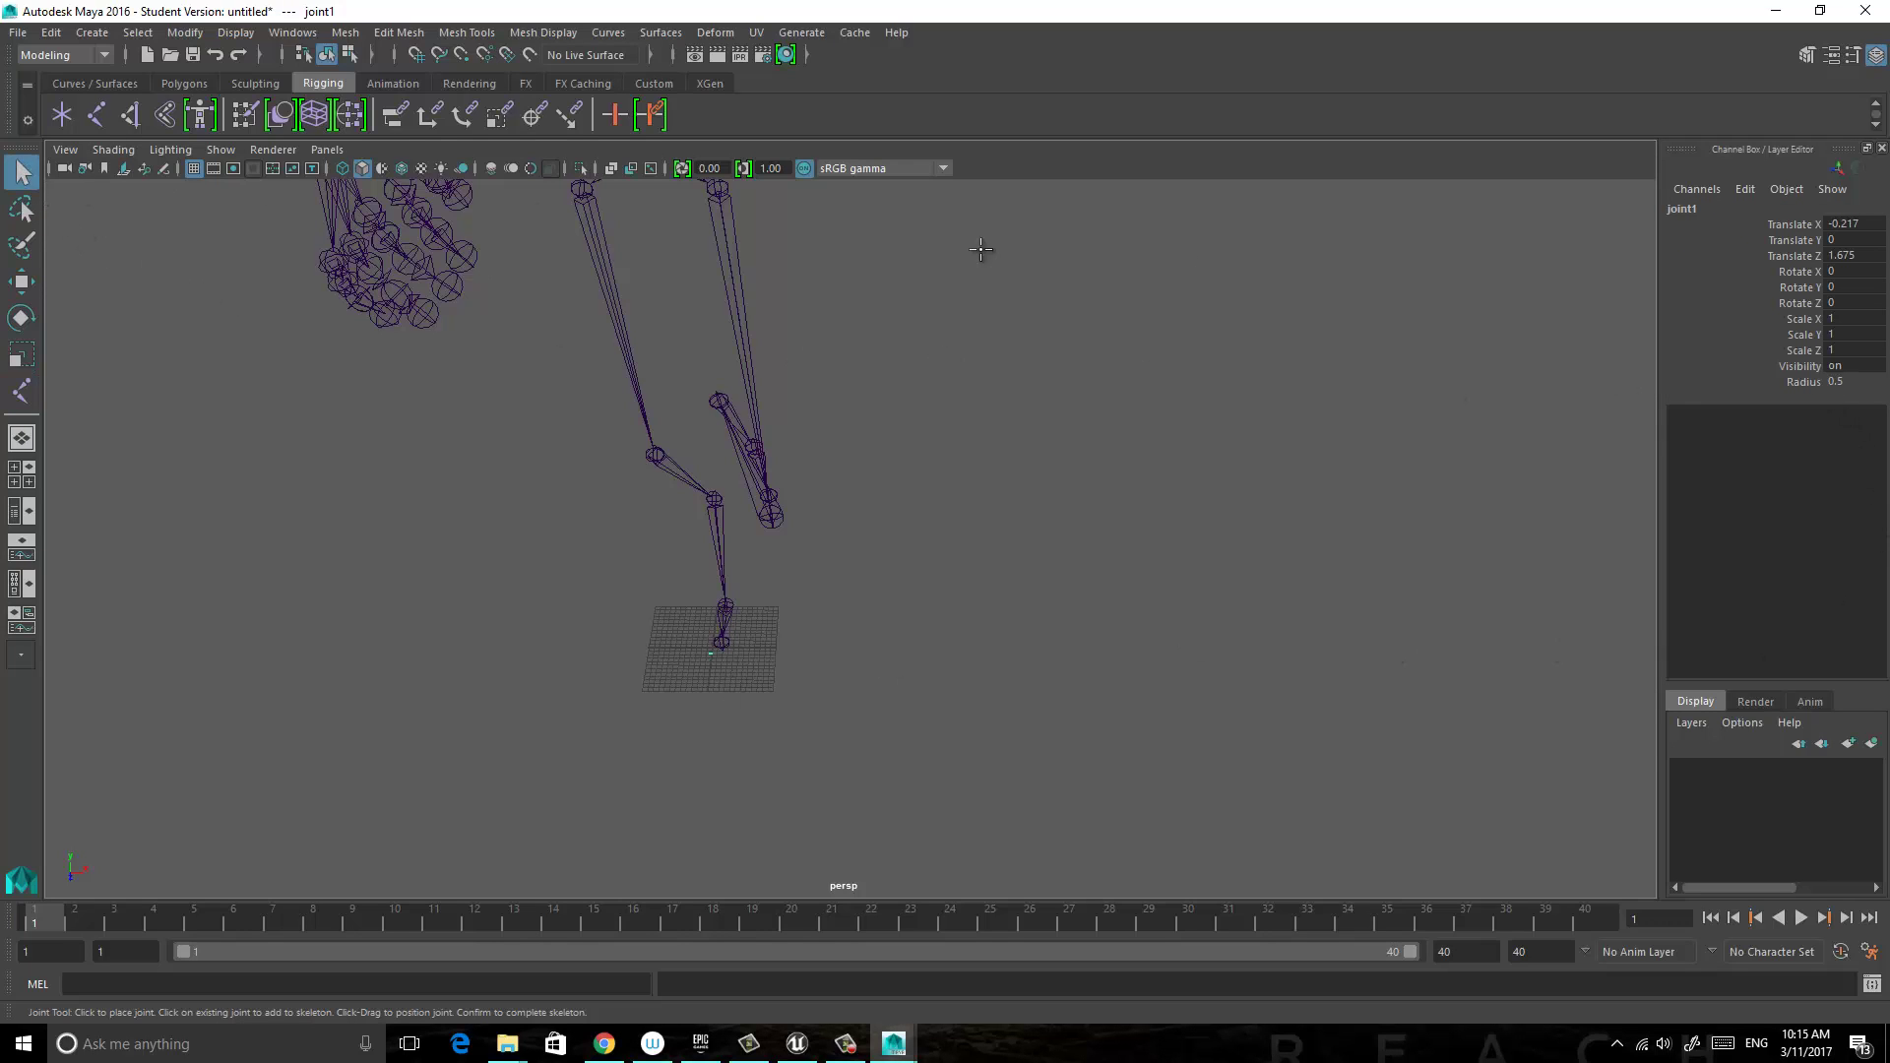
Set the new joint's Radius to 4 and Translate X and Z to 0.
click(1847, 382)
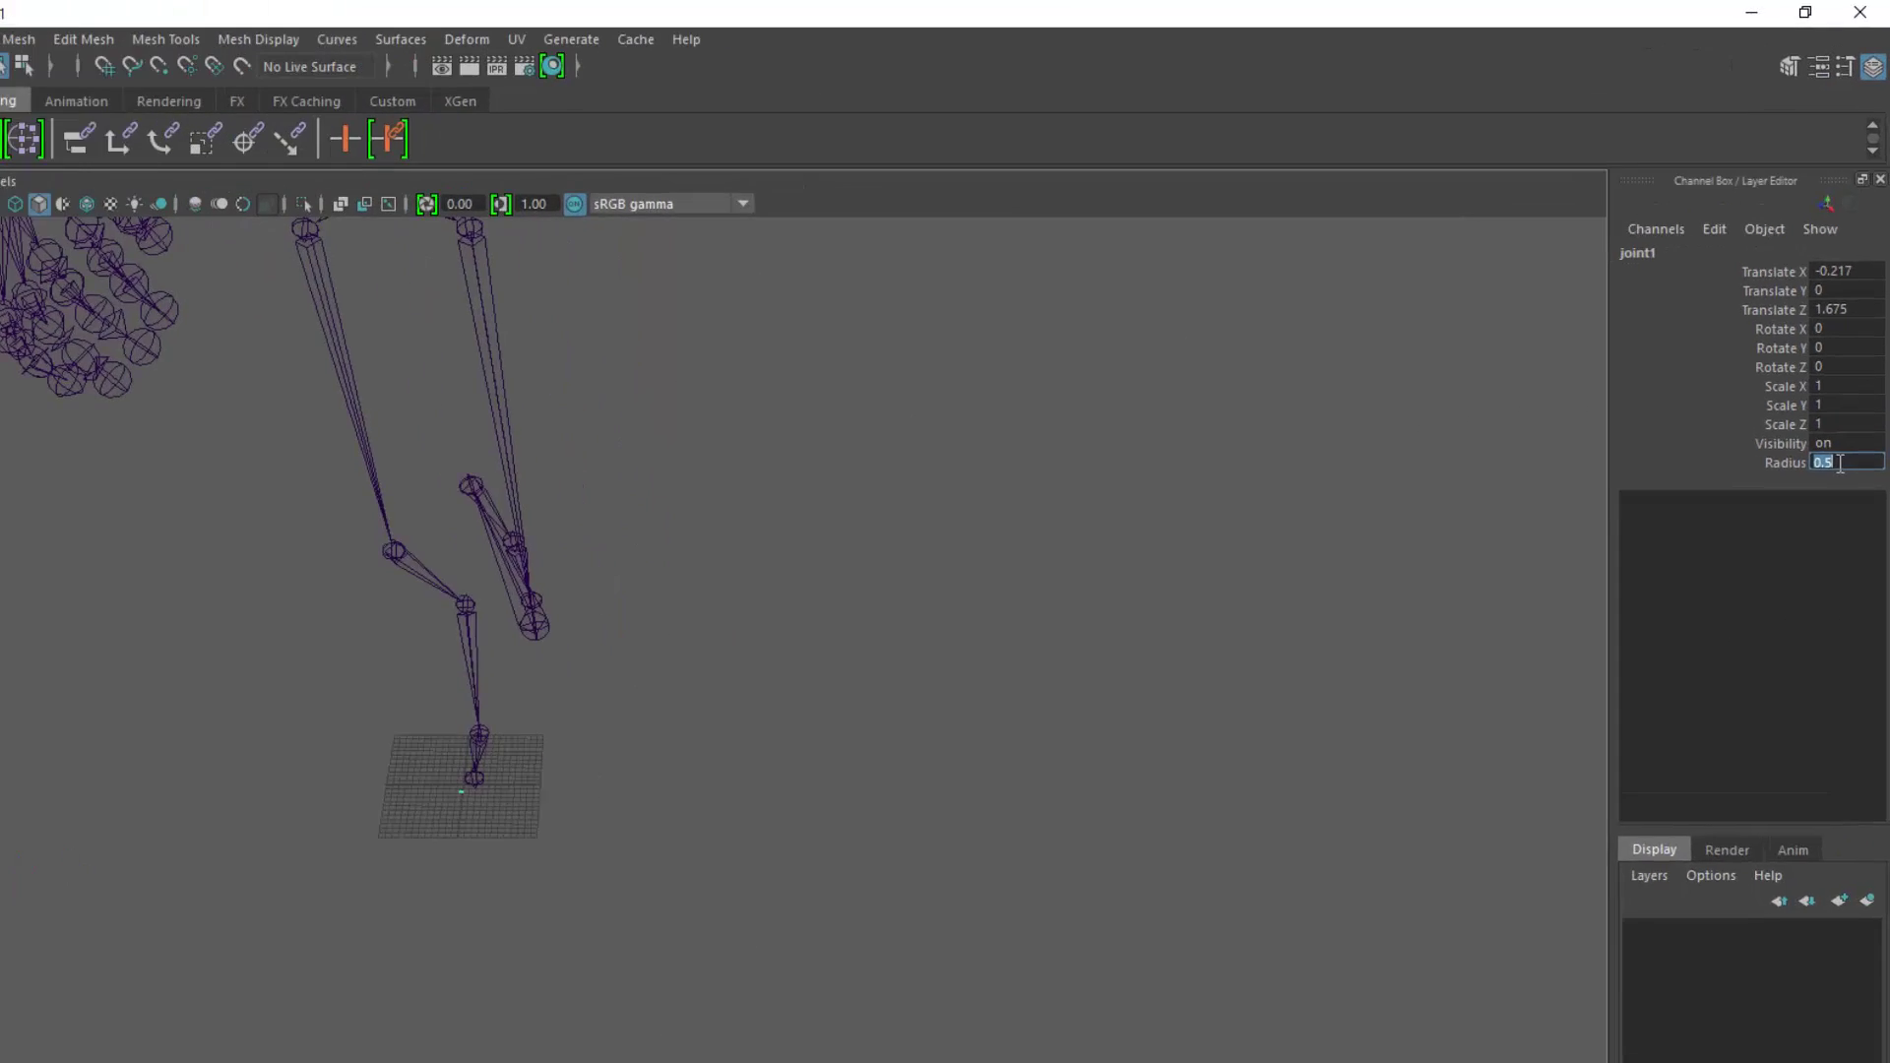
text(4)
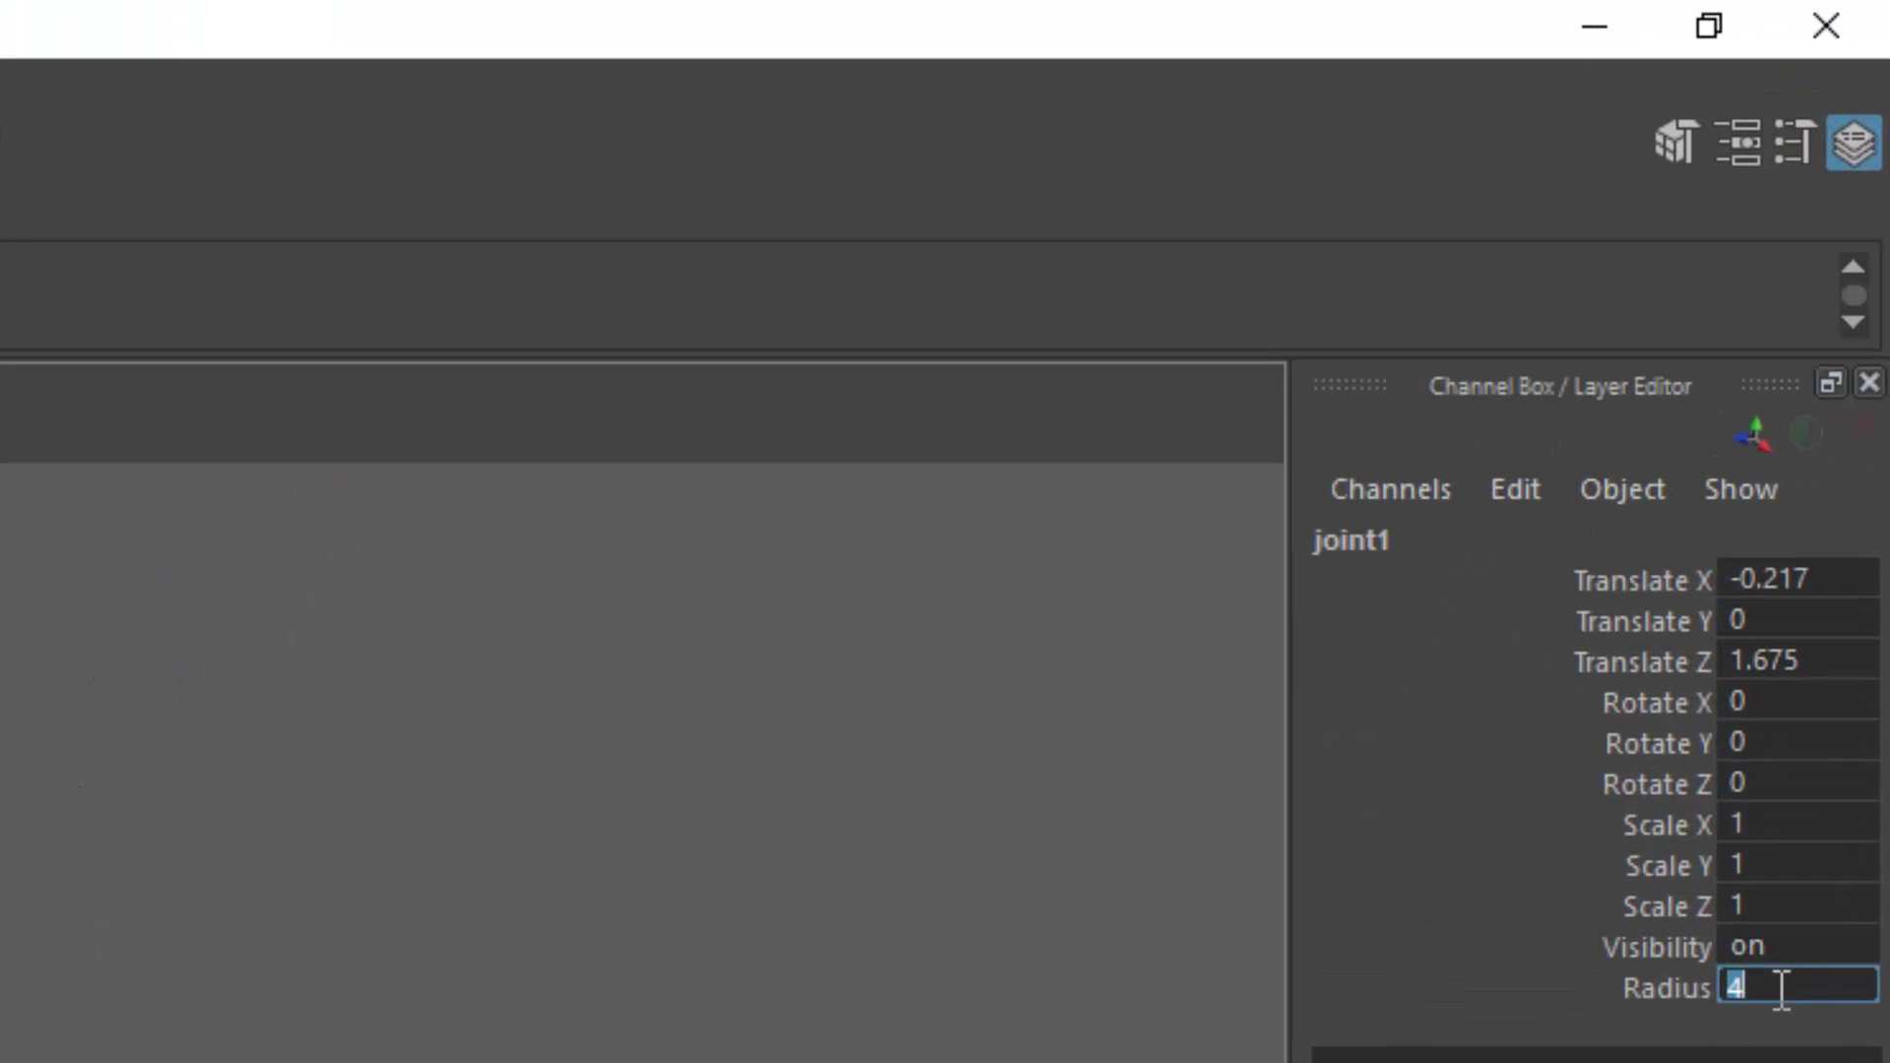
click(1643, 663)
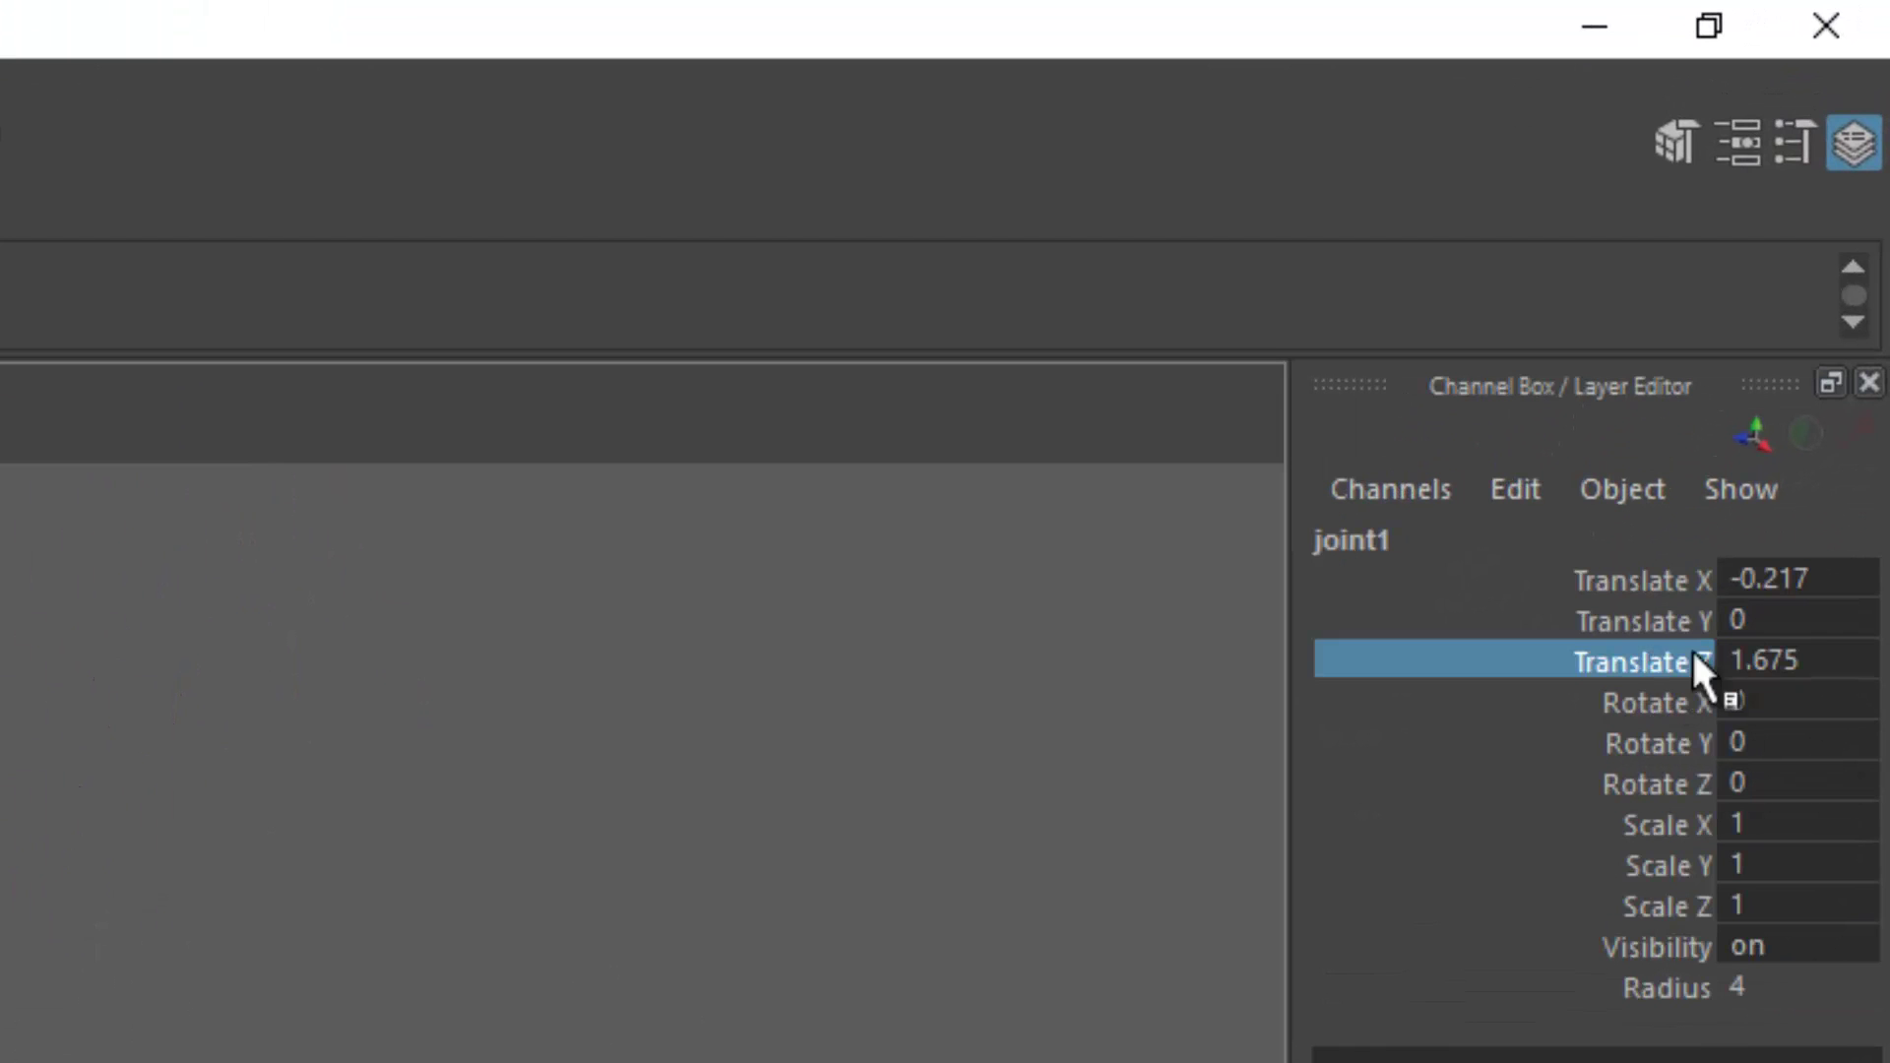
click(1744, 660)
text(0)
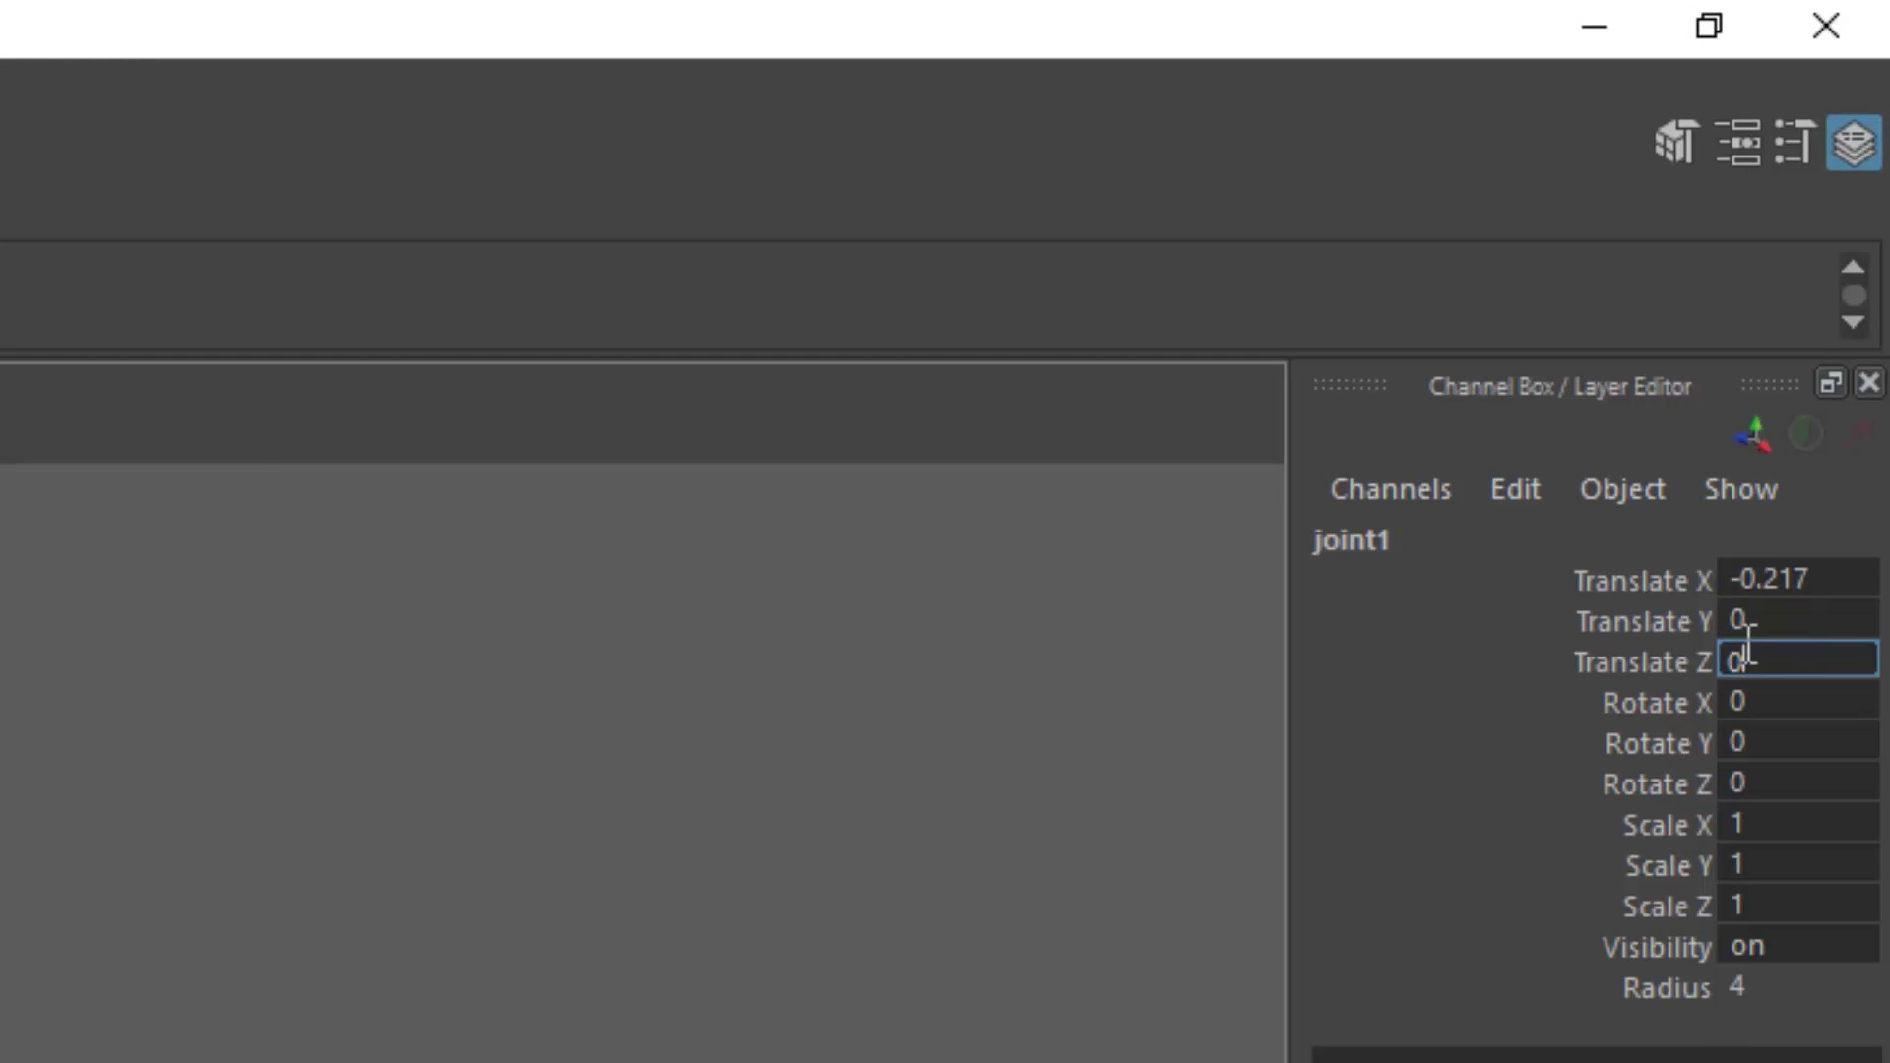
click(1777, 581)
text(0)
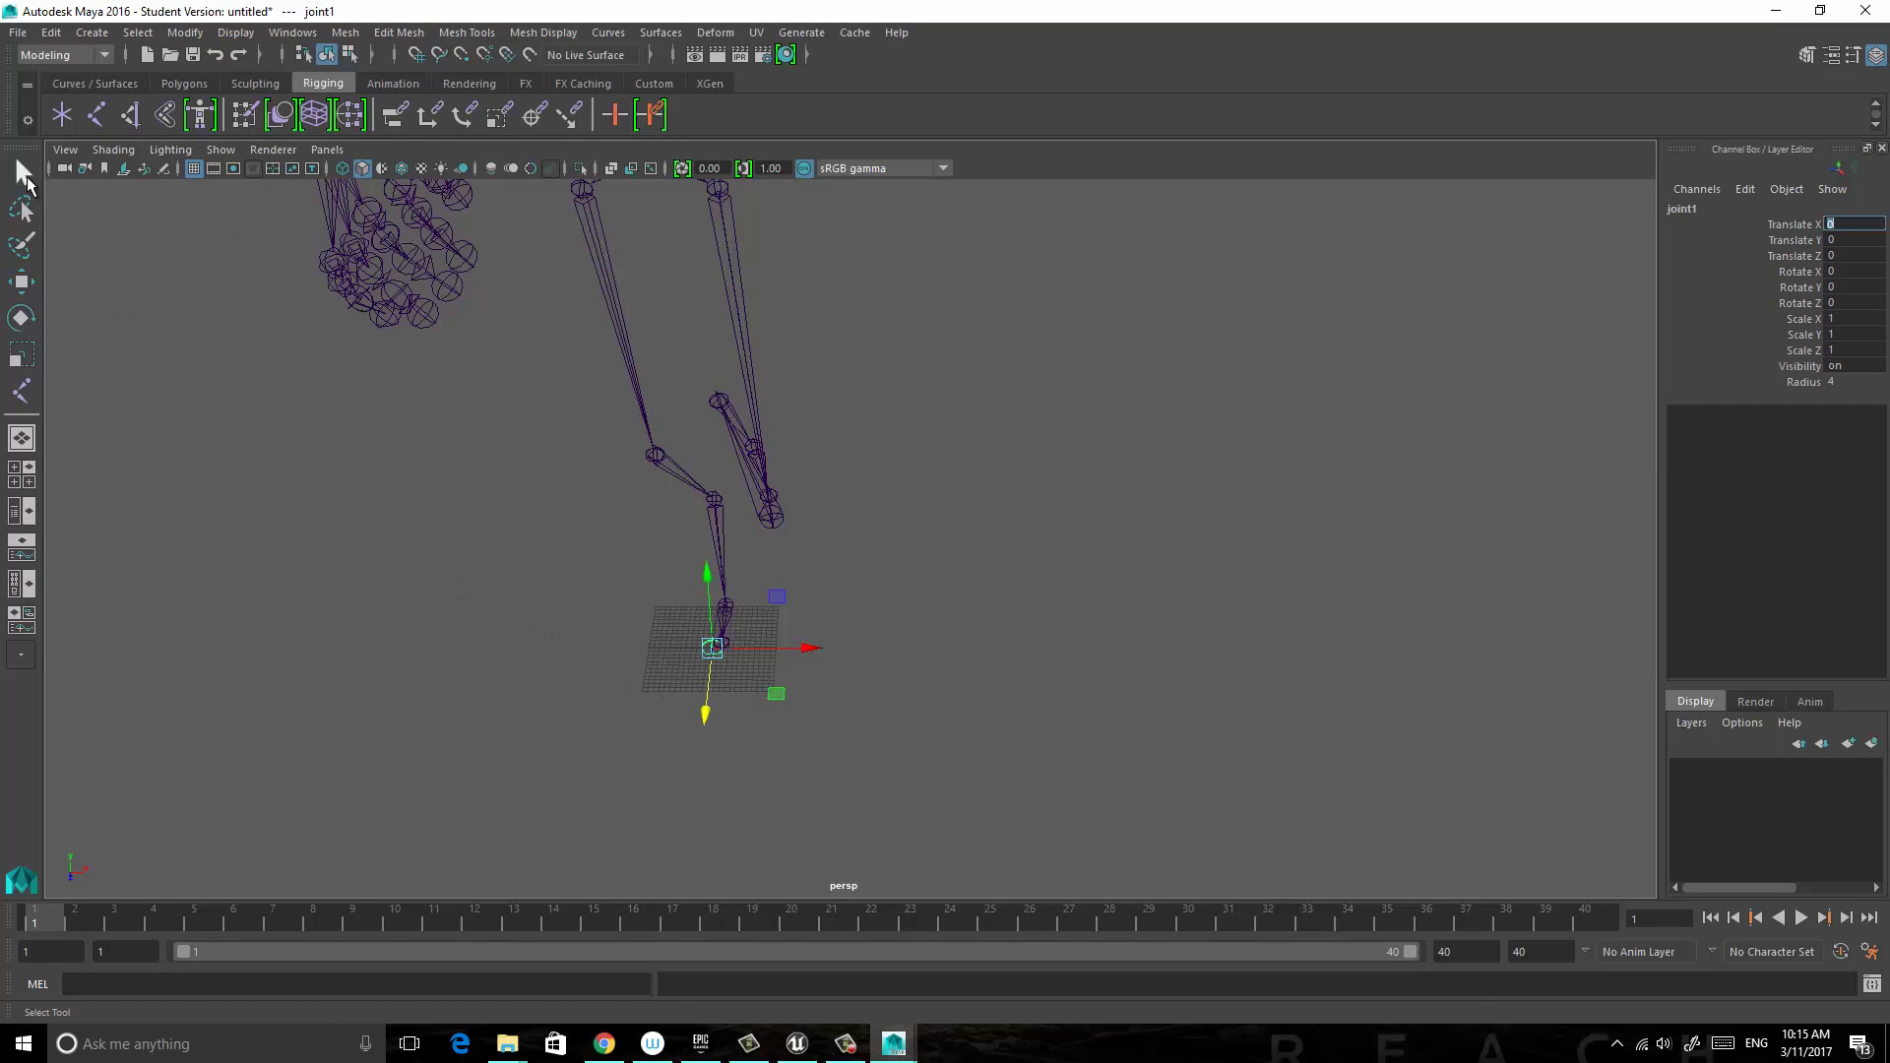
Frame the new joint, then select the Hips and the new joint to check them.
click(24, 175)
key(f)
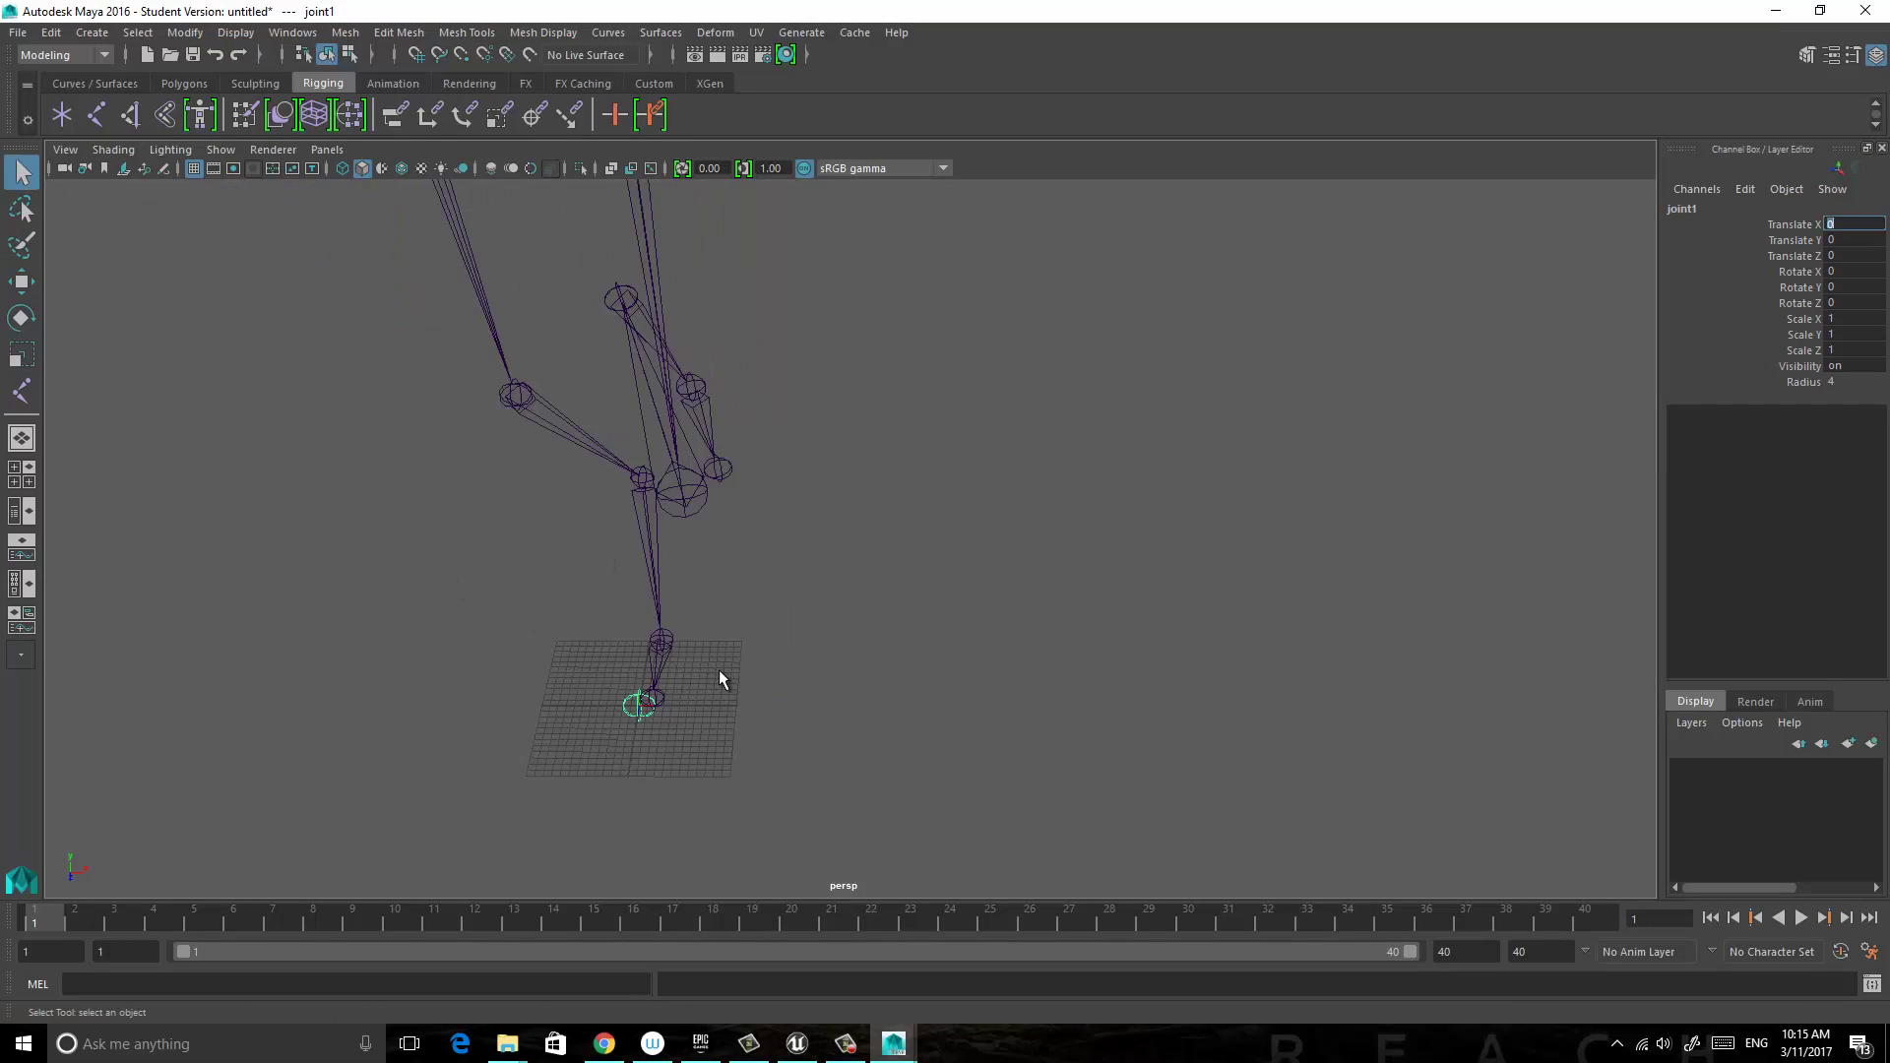
scroll(719, 675, up, 2)
scroll(658, 570, down, 4)
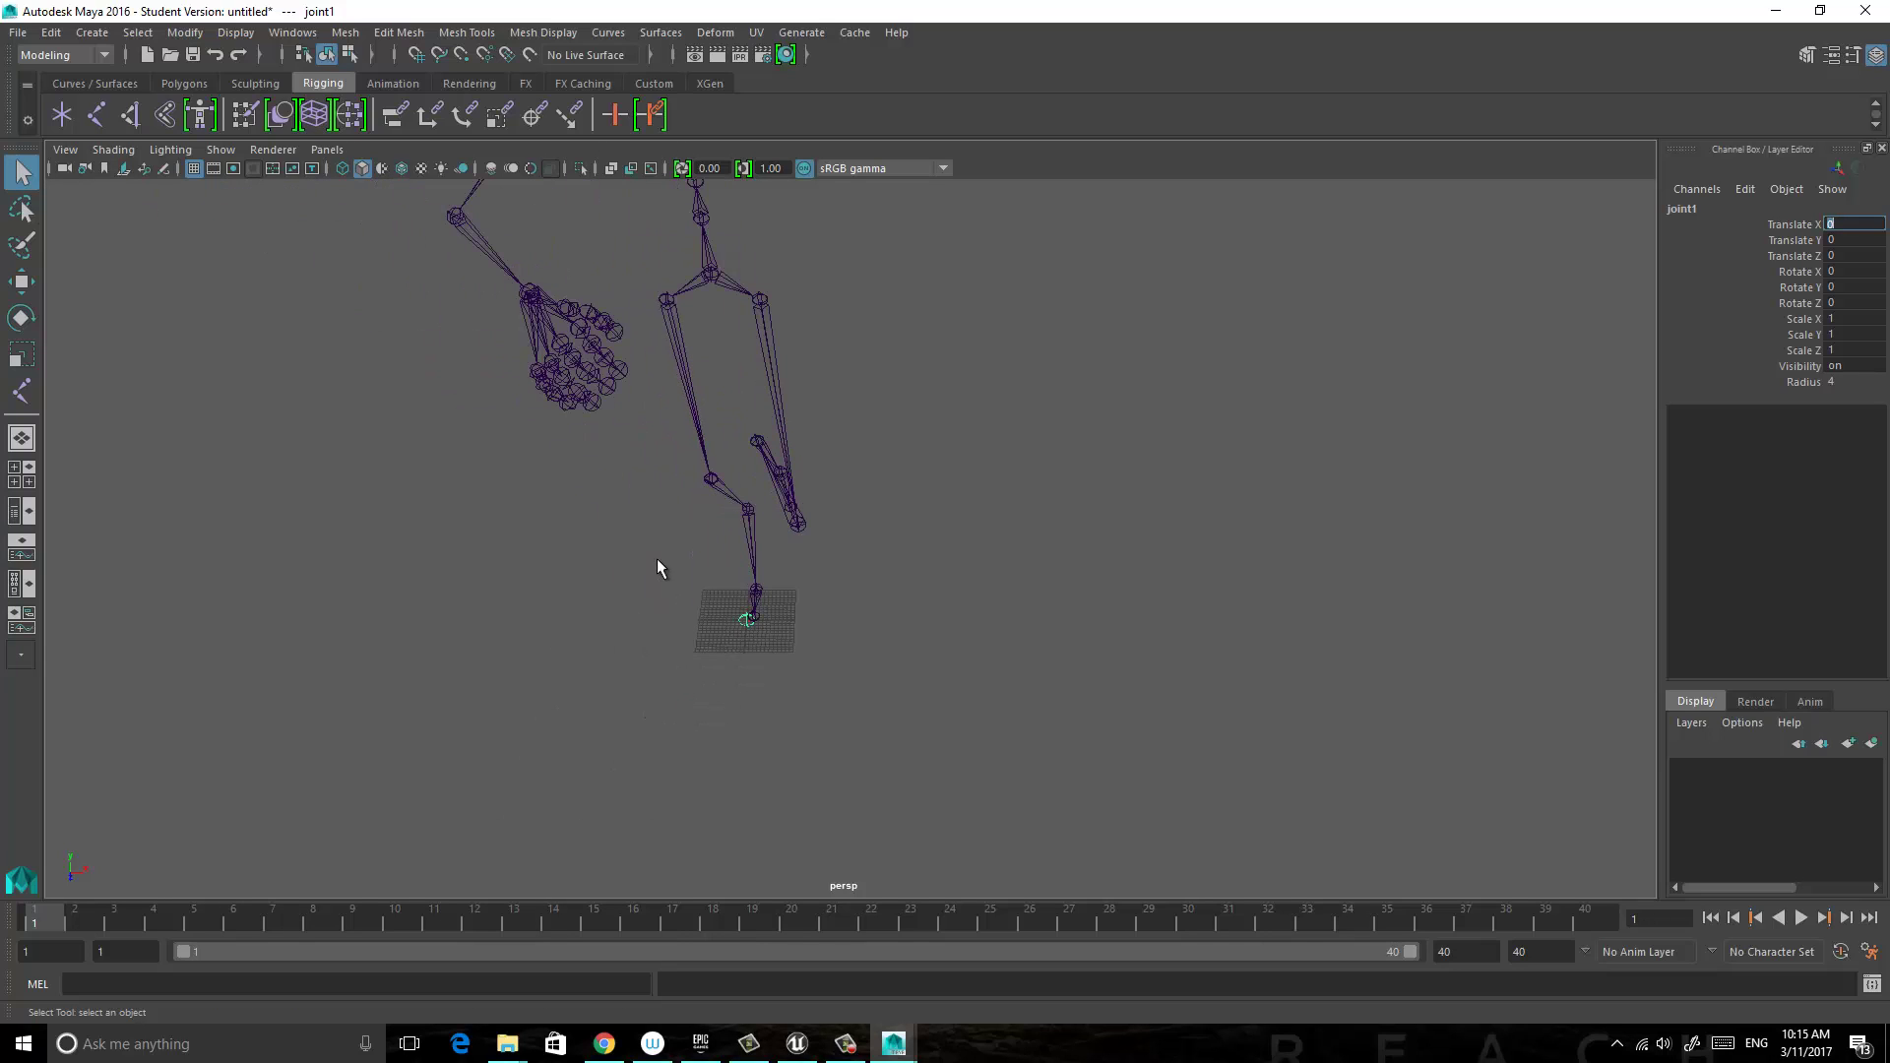
click(709, 276)
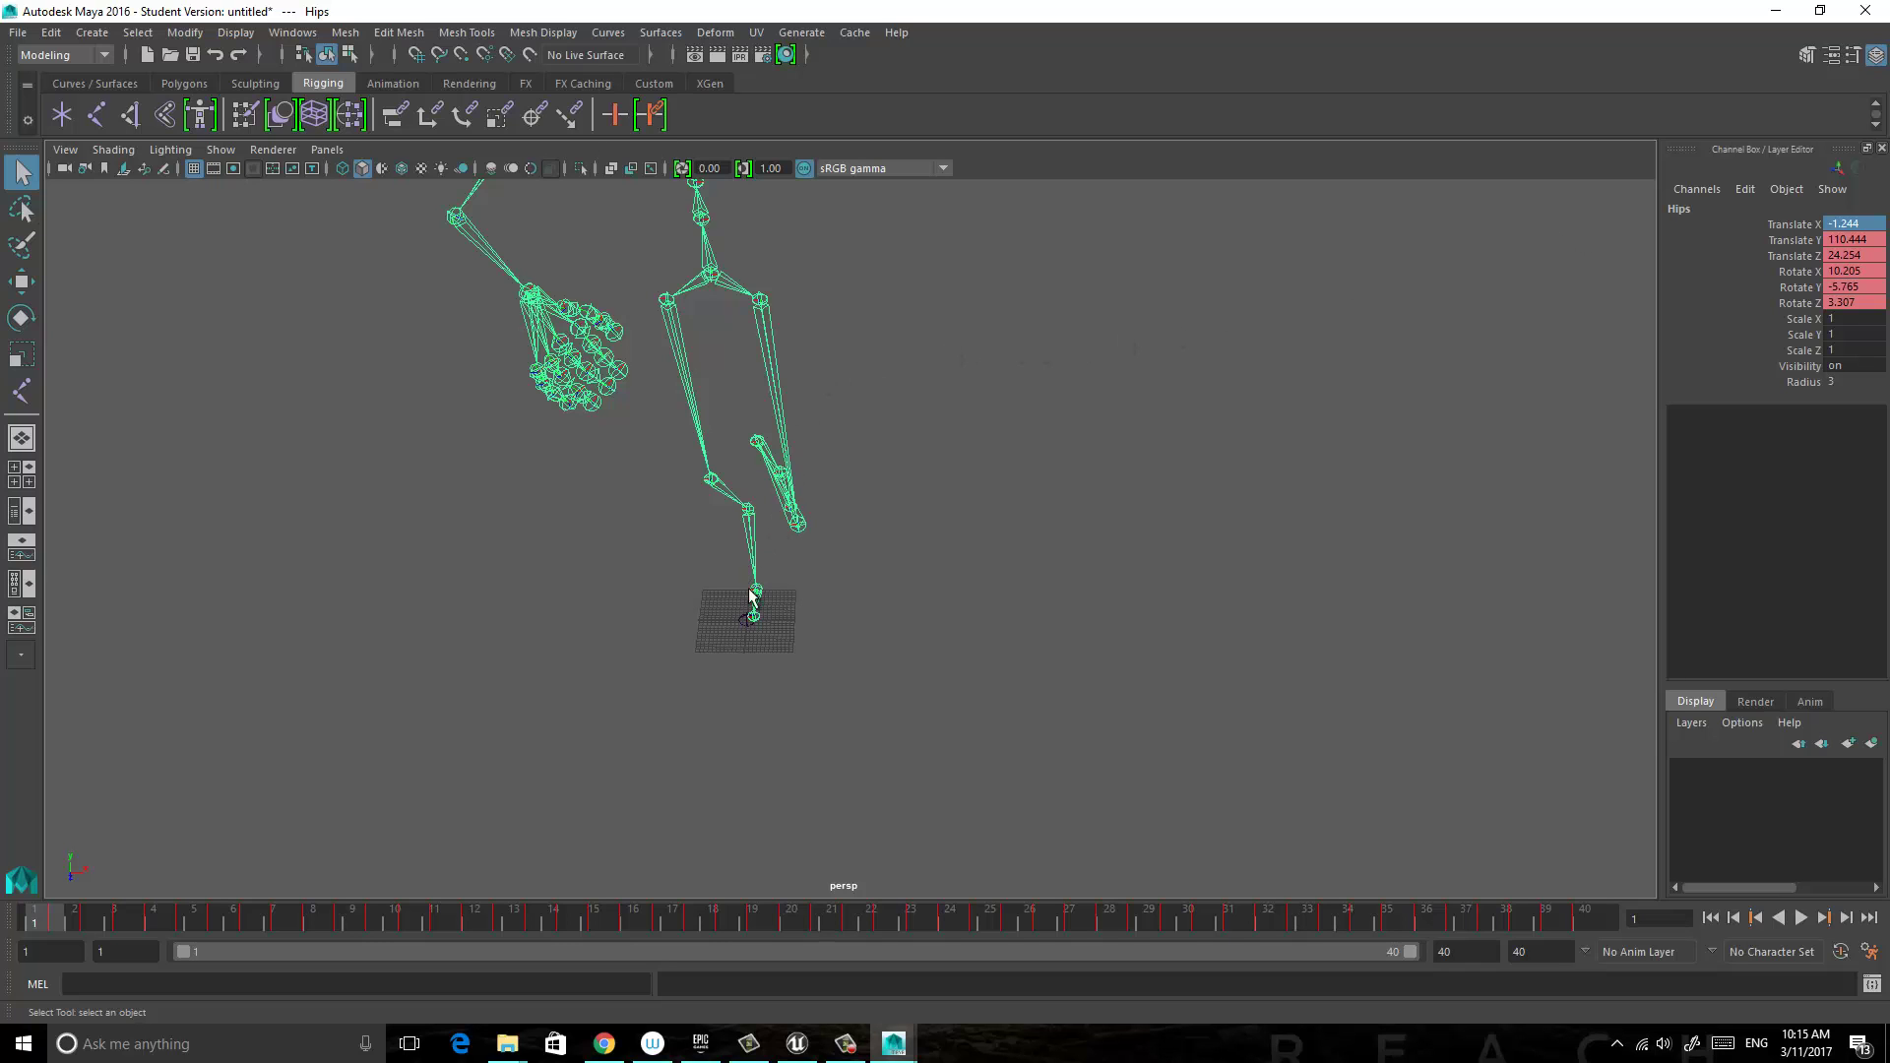
click(746, 618)
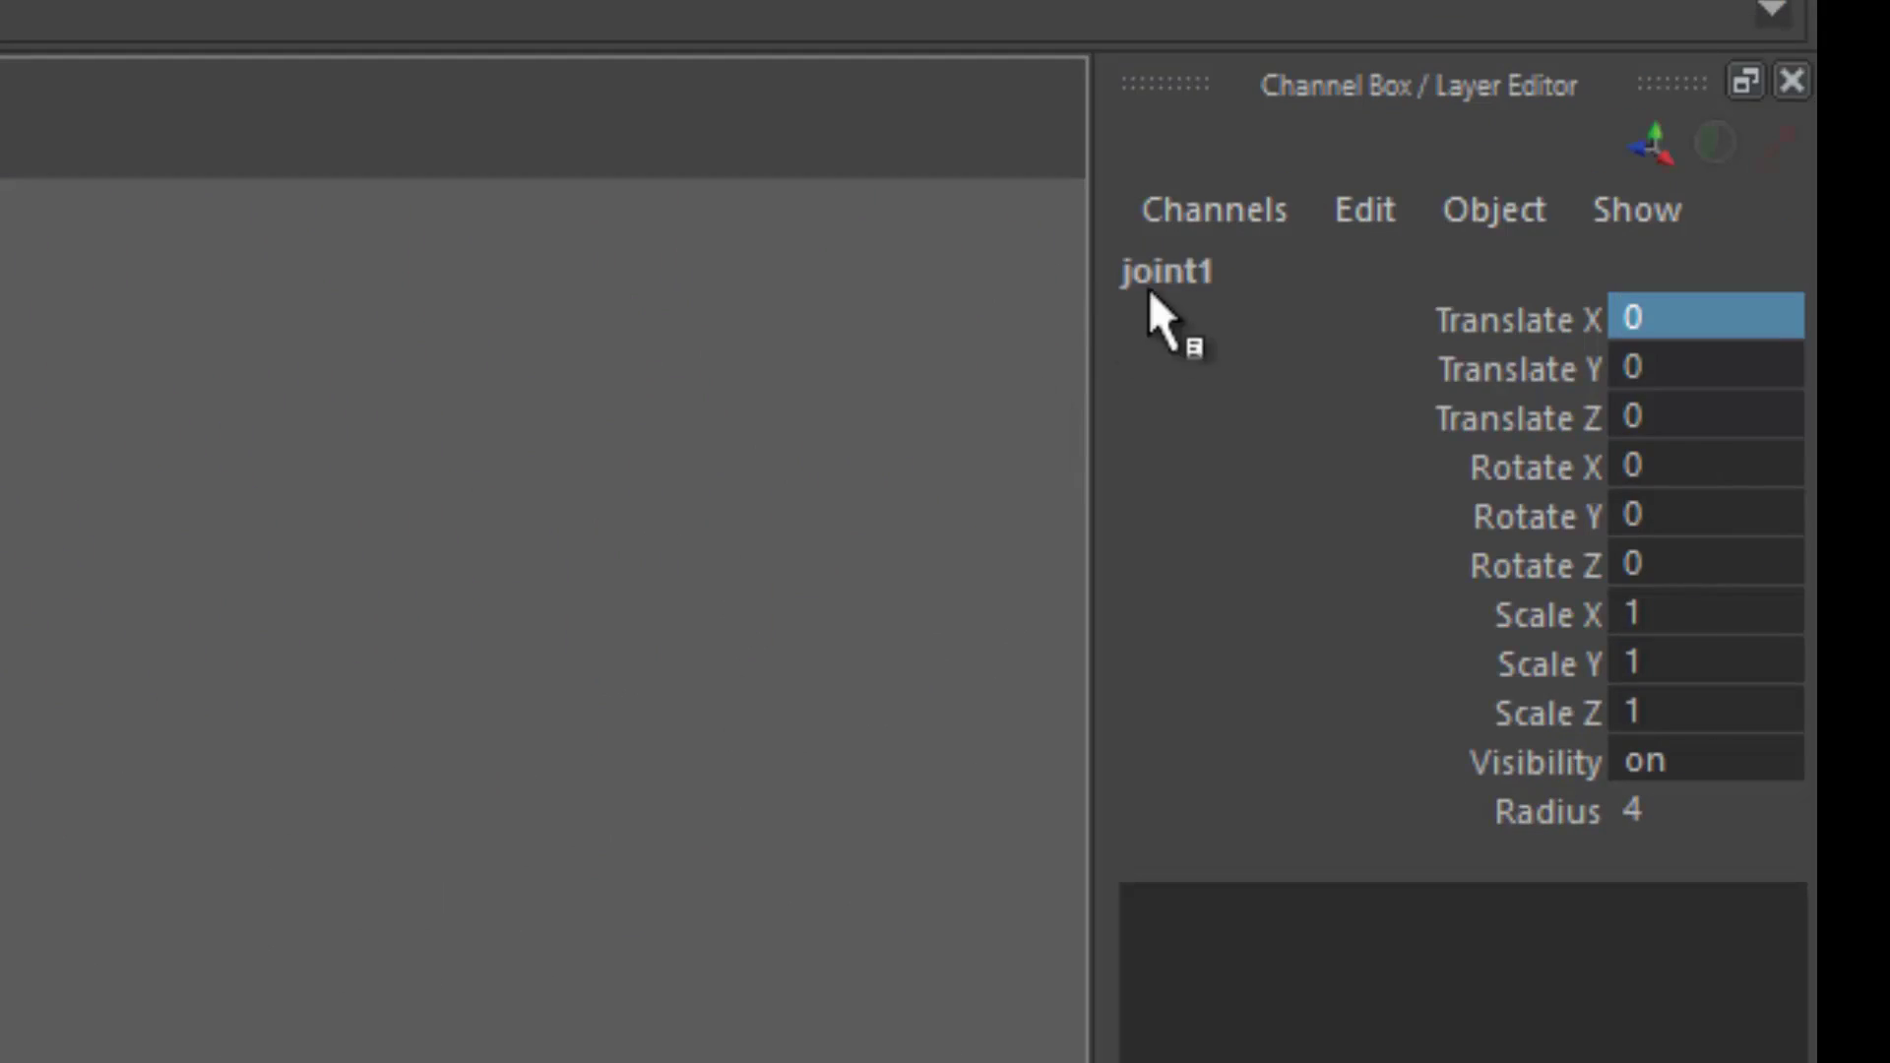
Rename joint1 to 'root' in the Channel Box.
double_click(1181, 272)
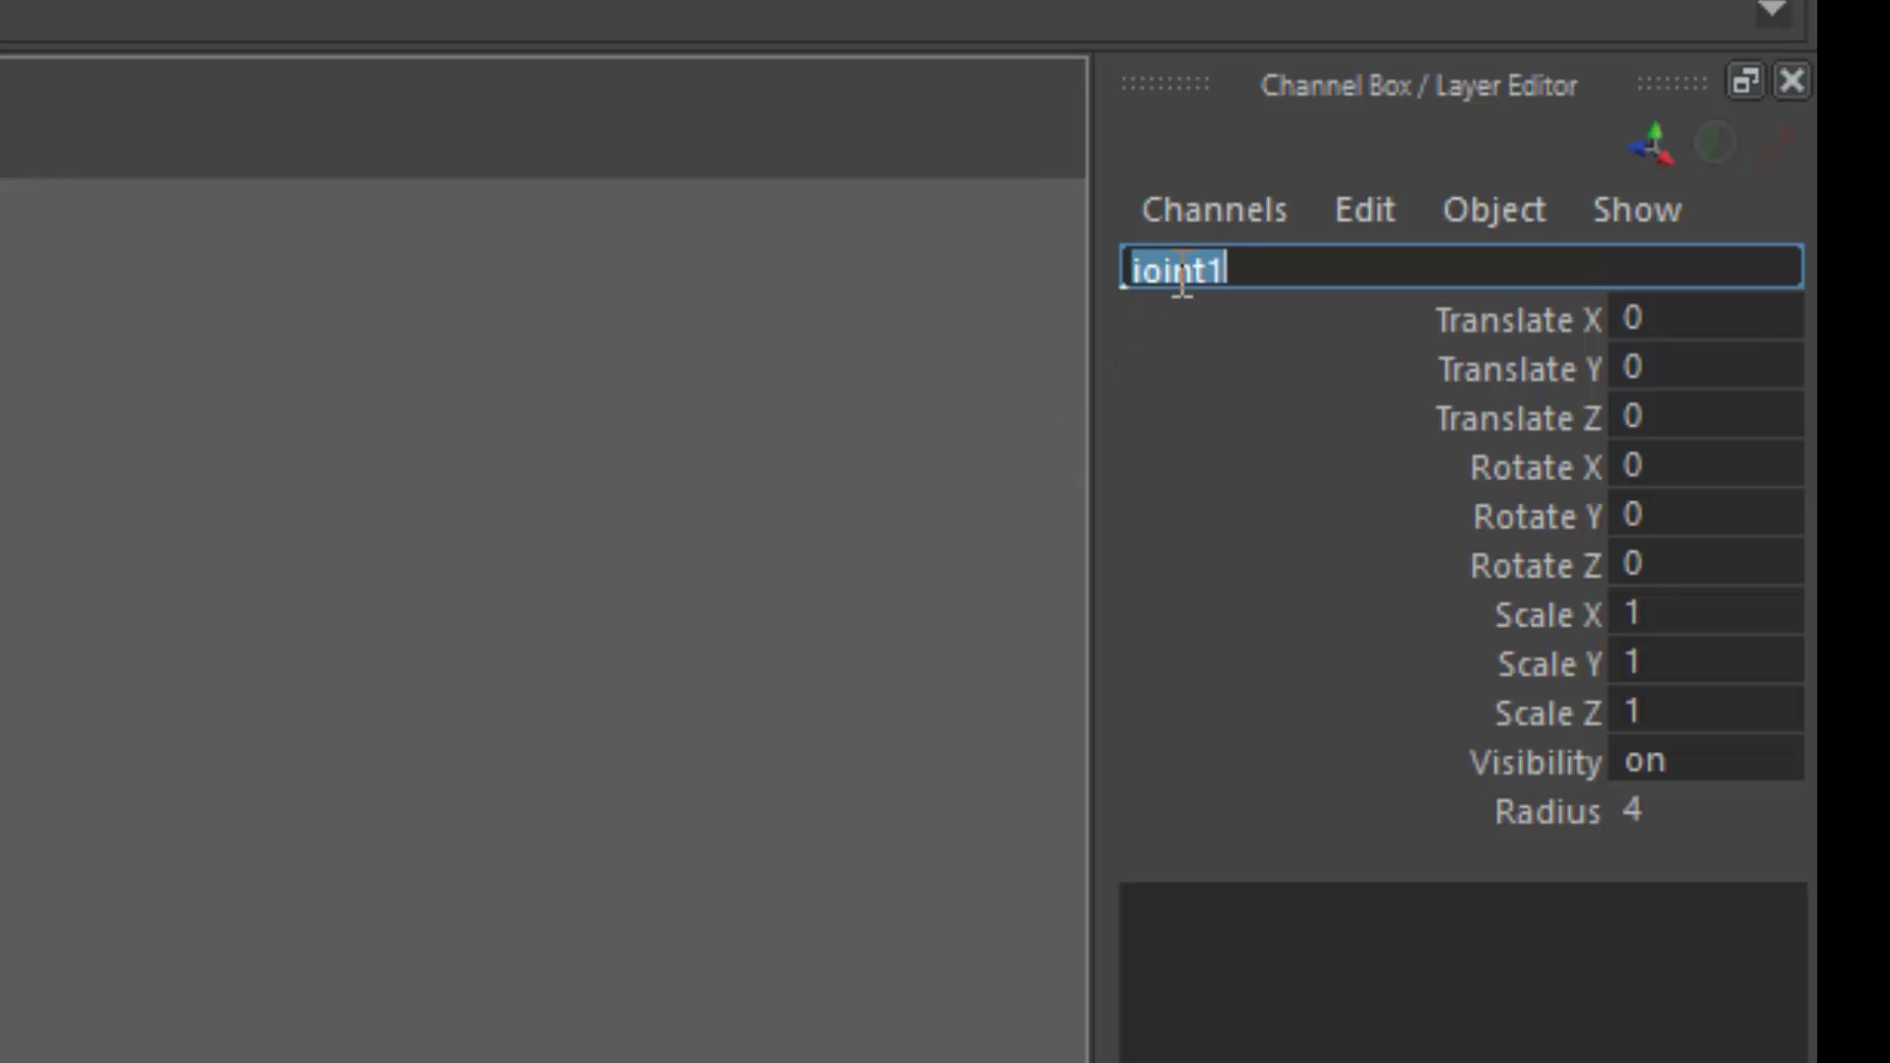
text(root)
key(Return)
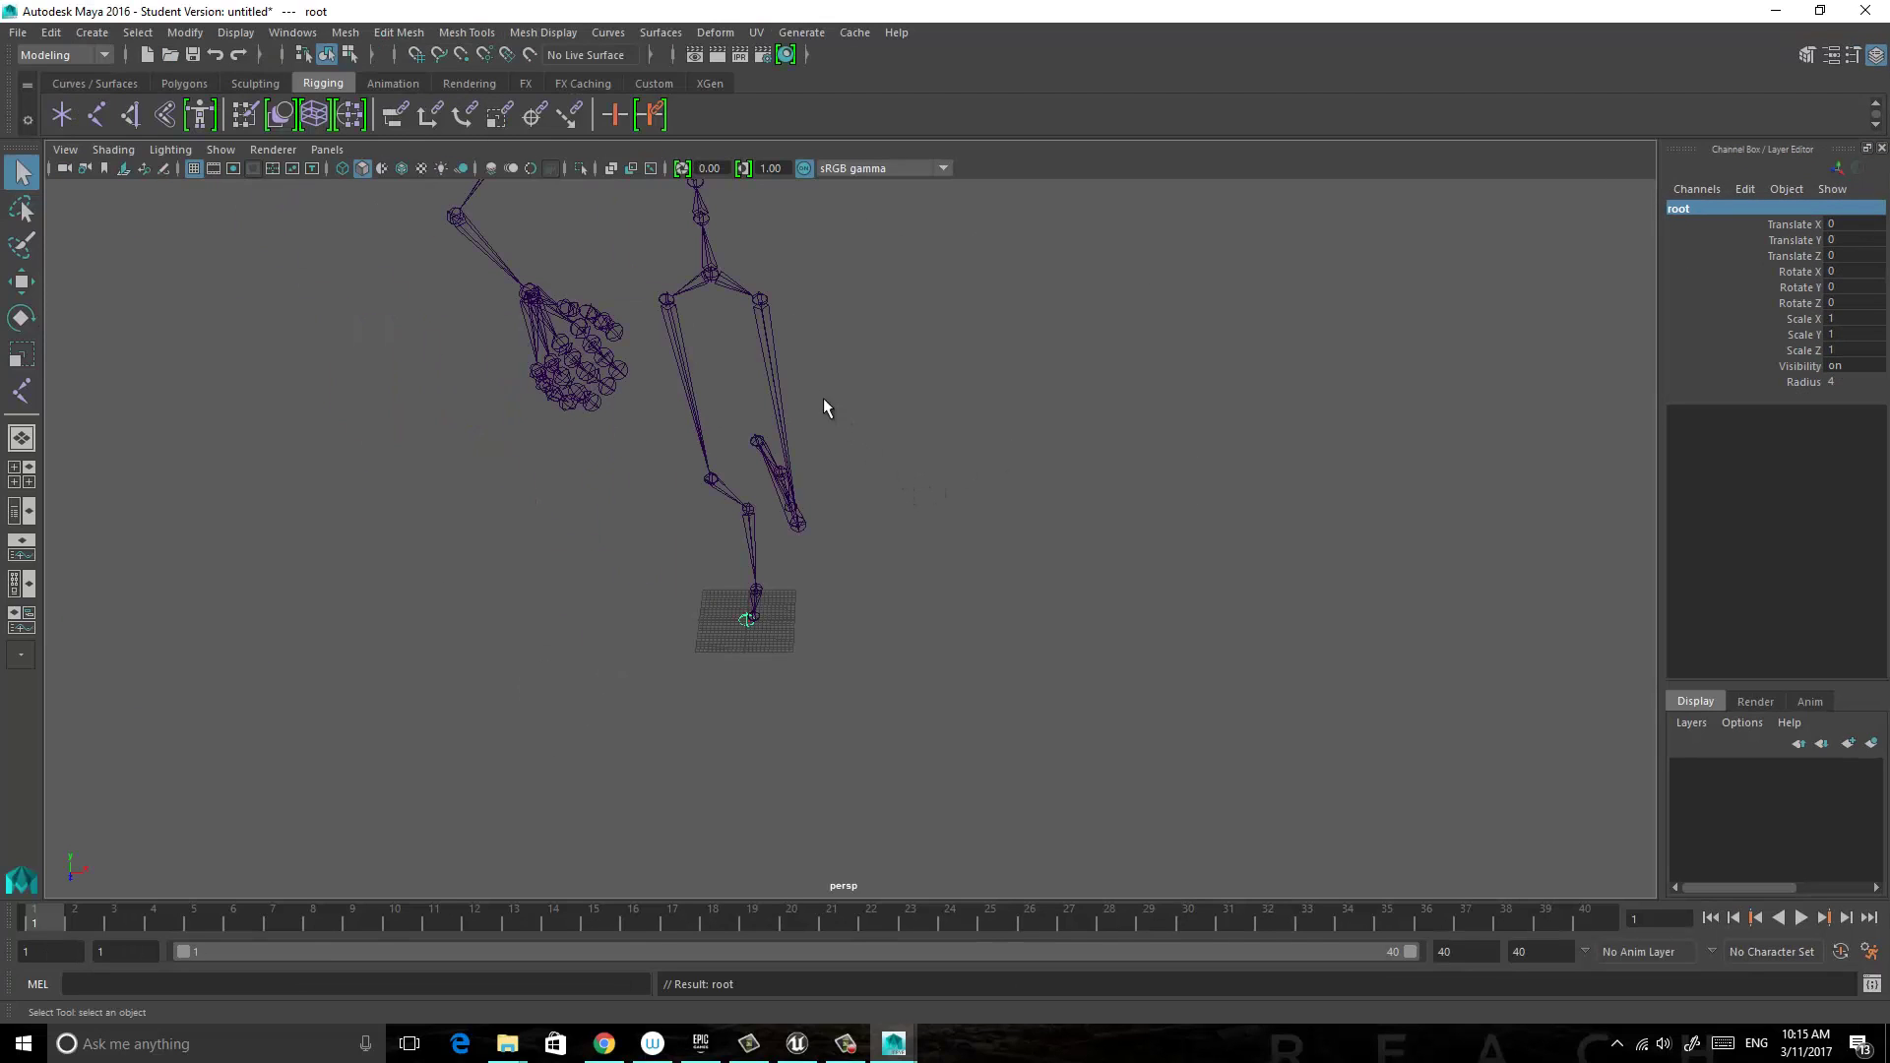
Select Hips then root, parent Hips under root, frame the skeleton, and play the flip.
click(712, 275)
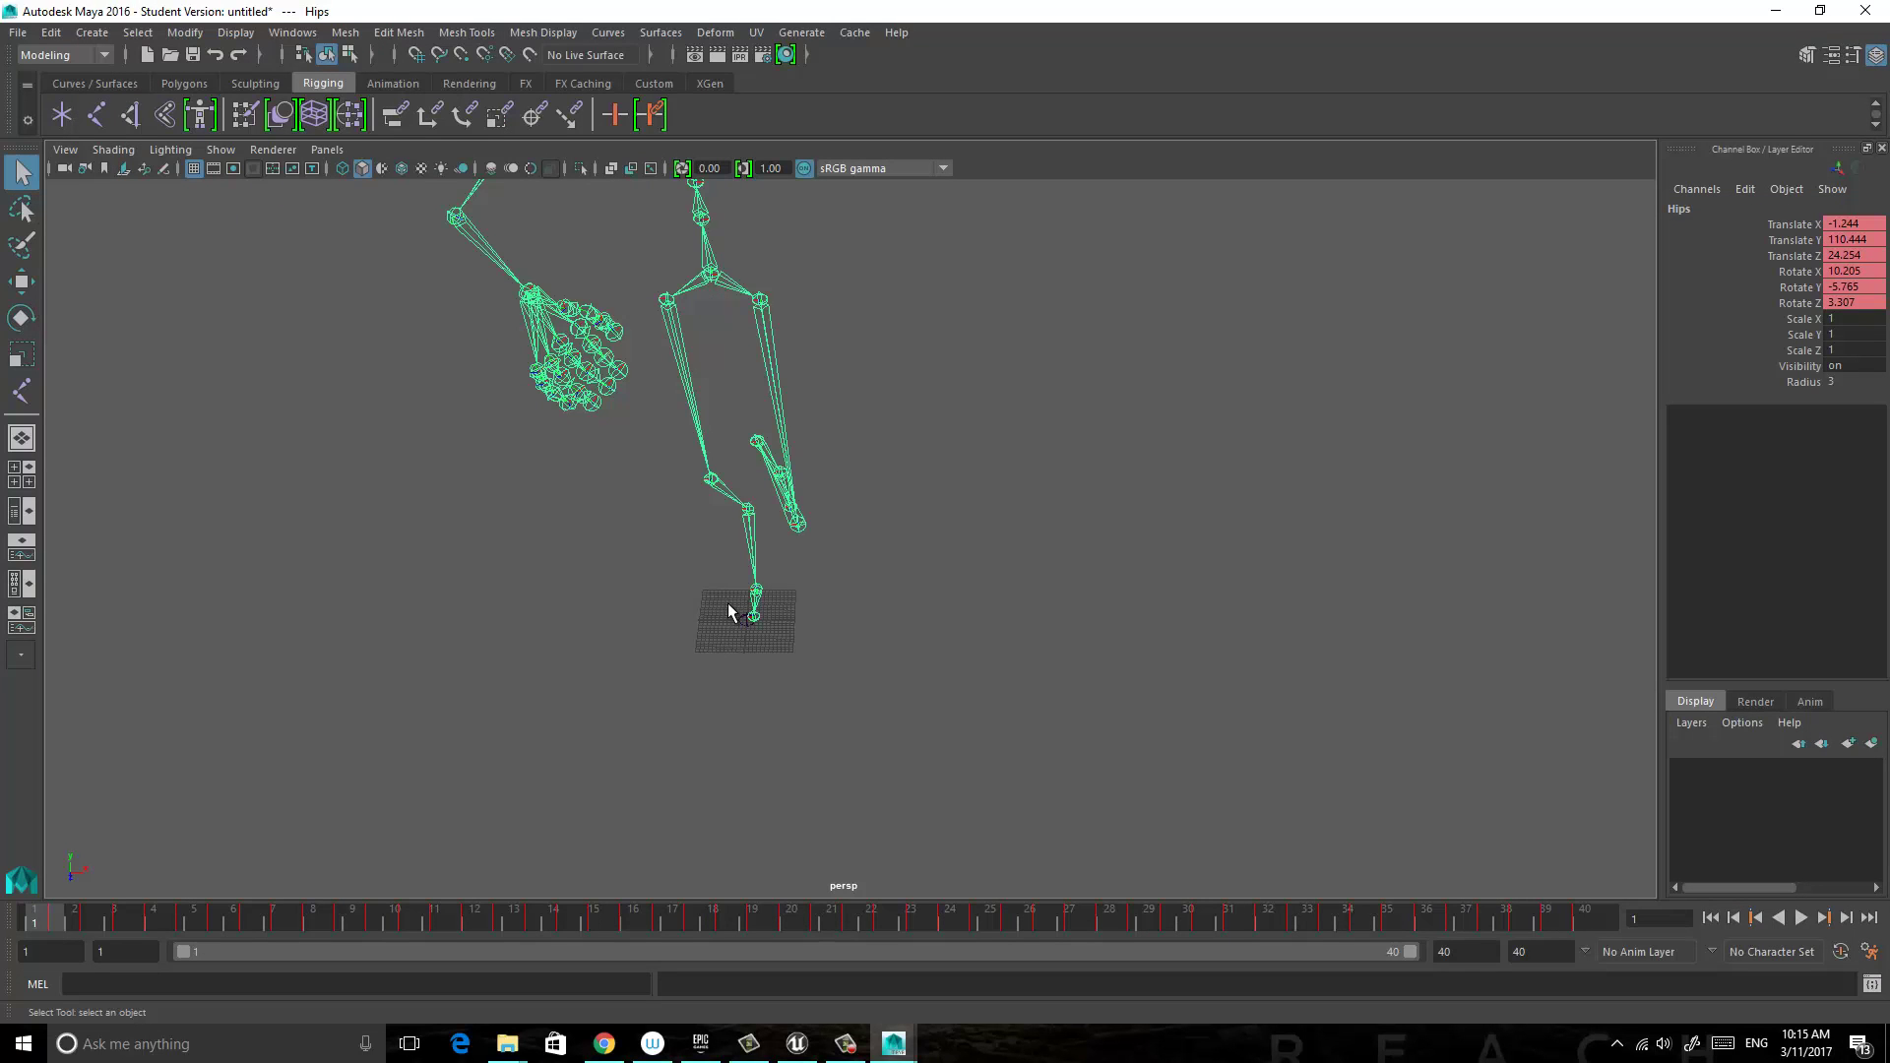
click(744, 617)
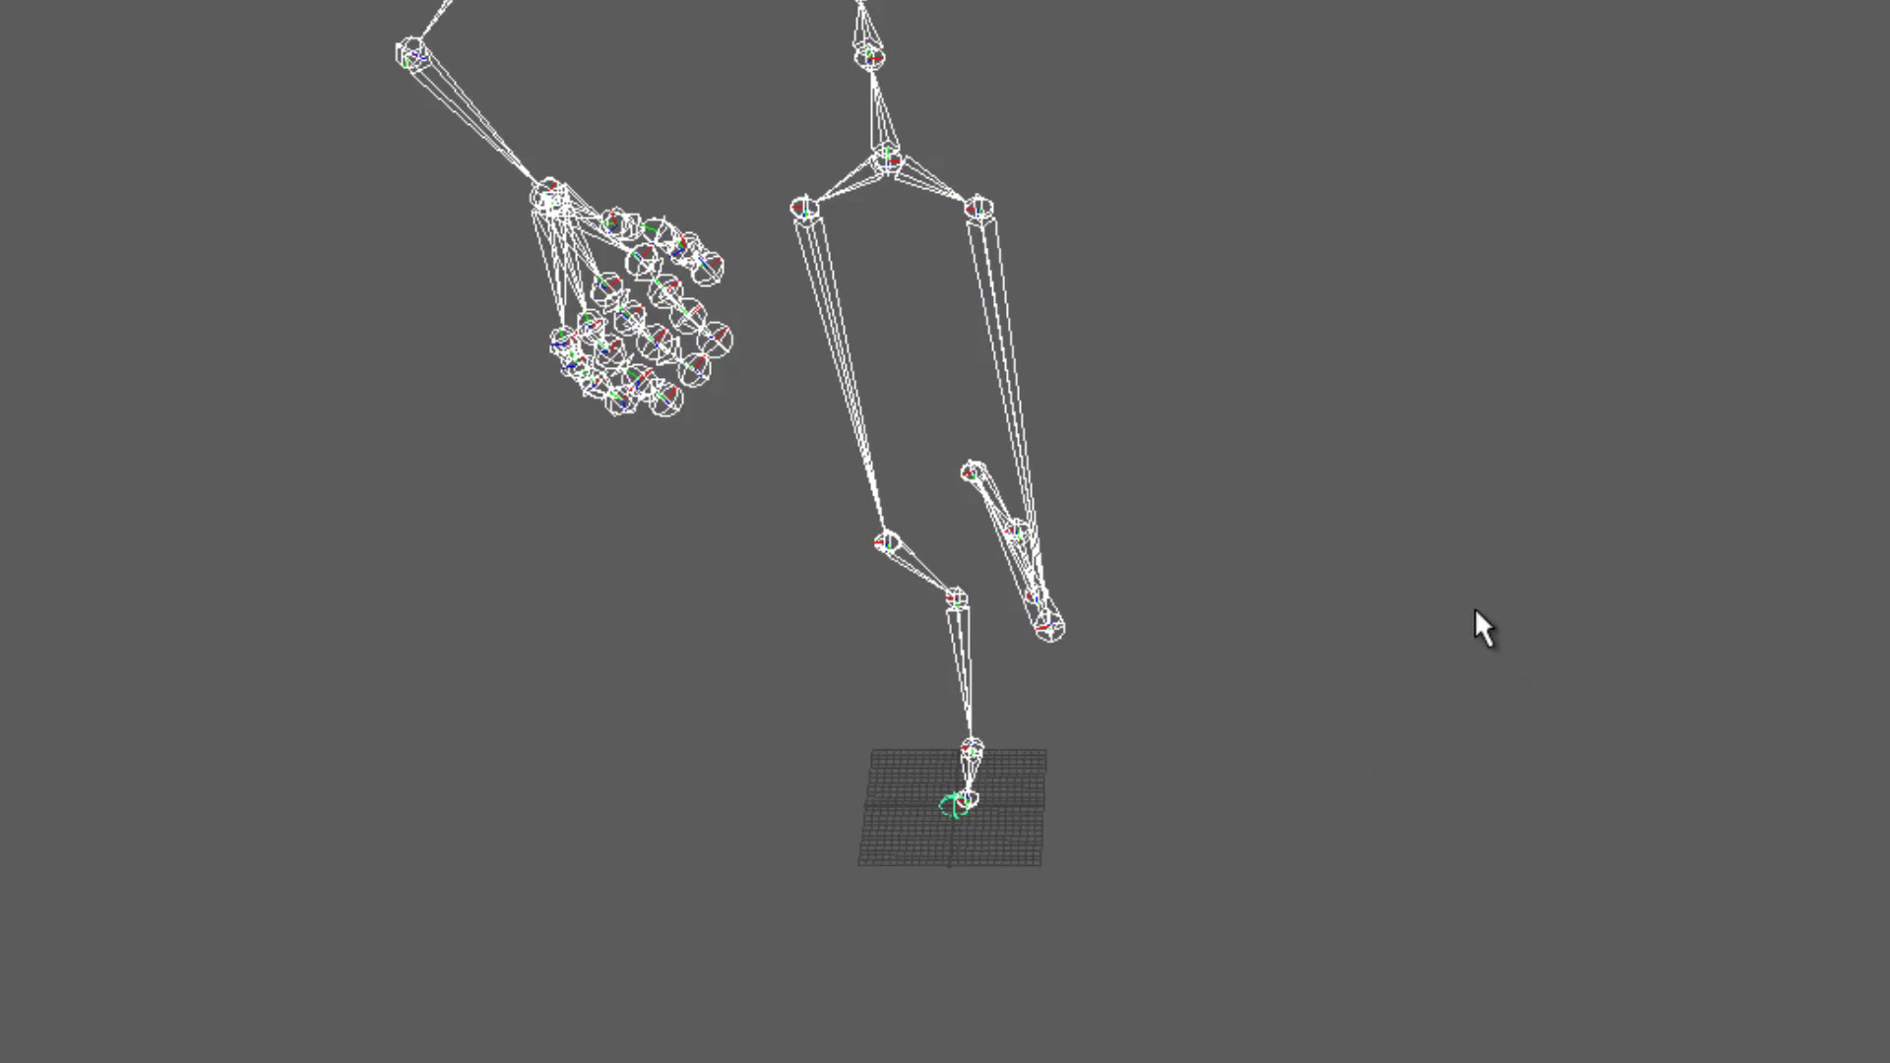
key(ctrl+z)
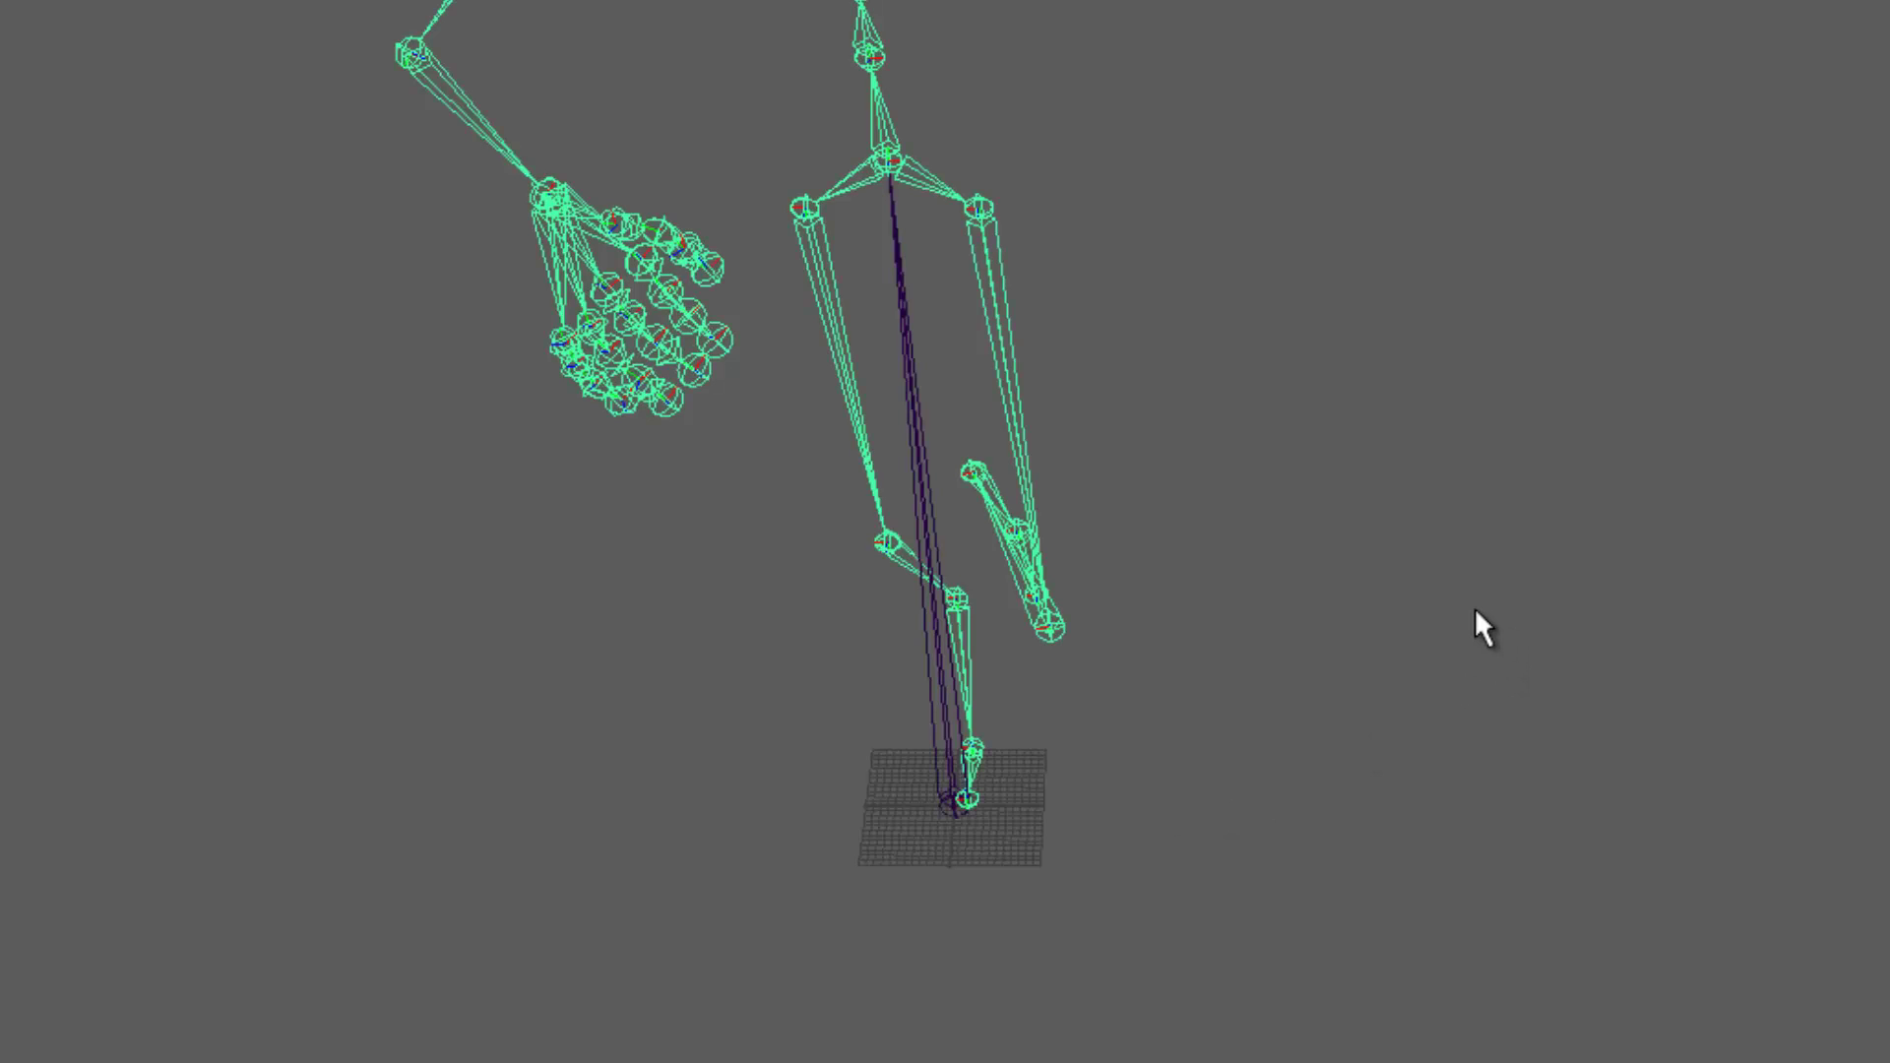
key(f)
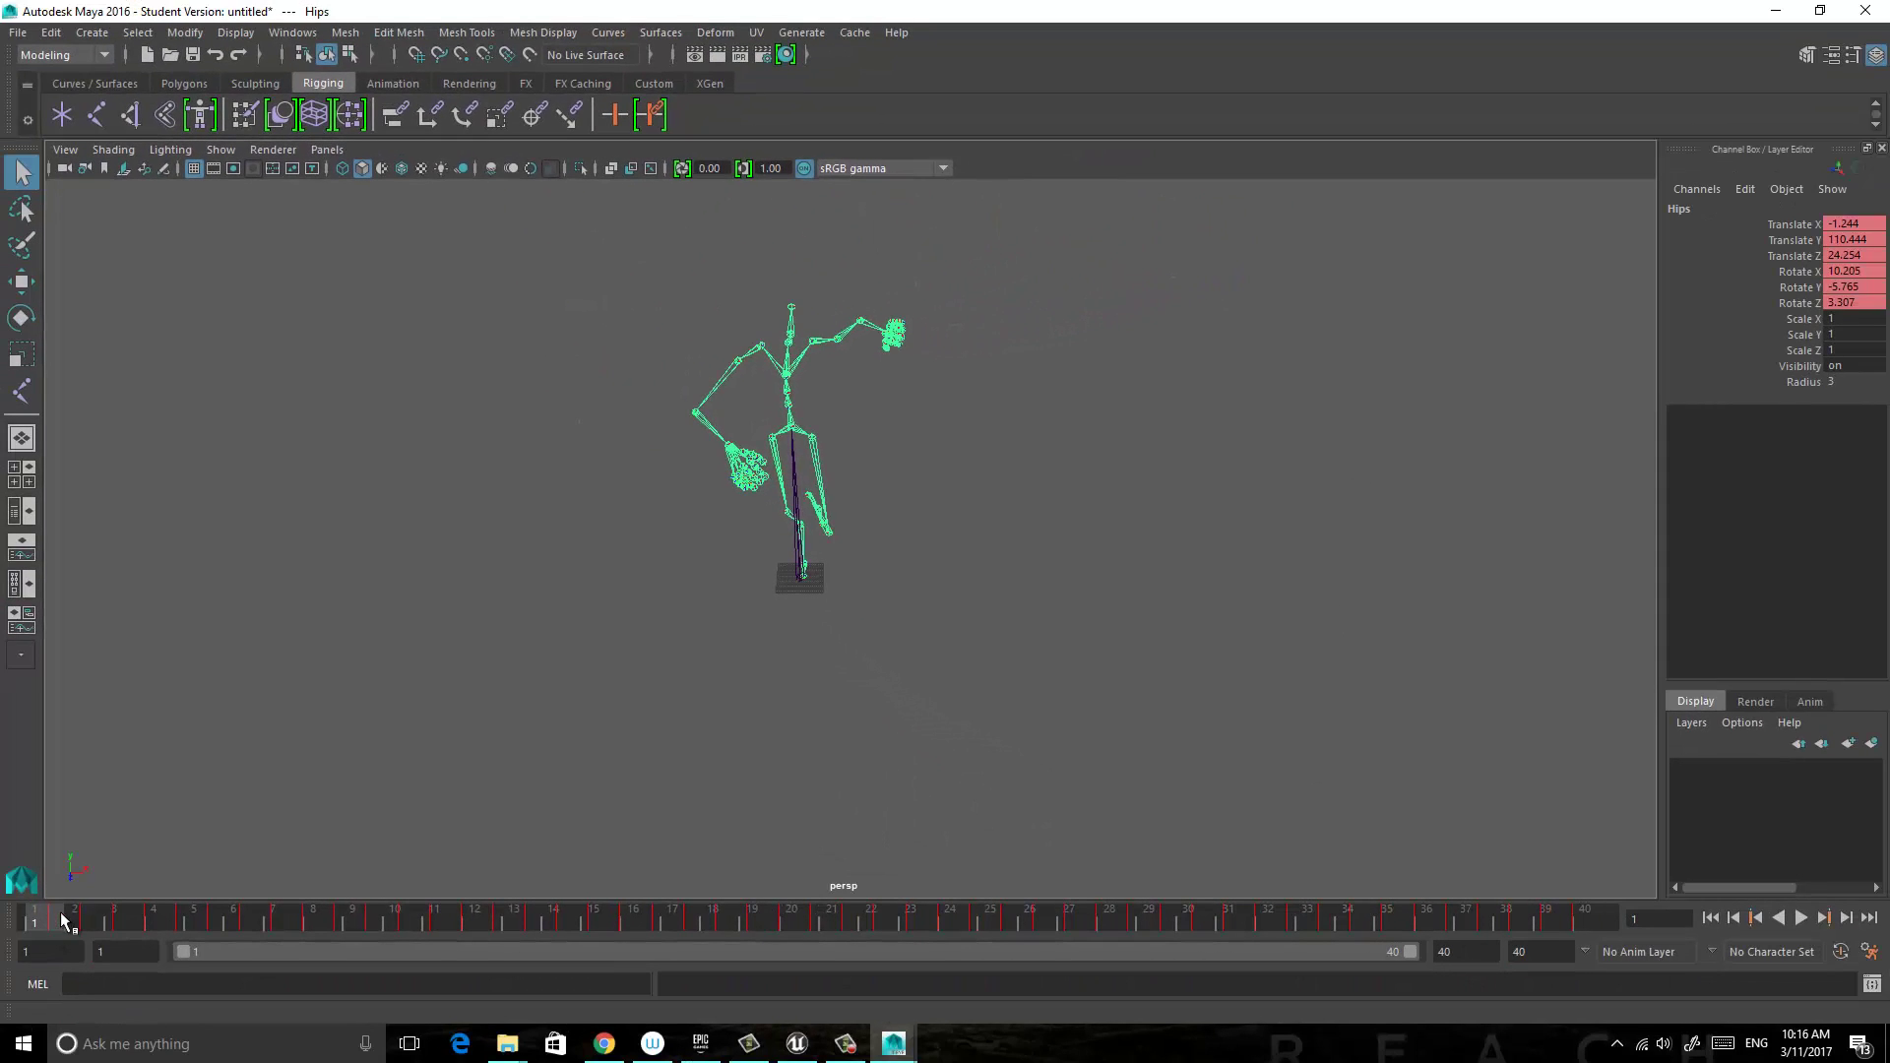
key(alt+v)
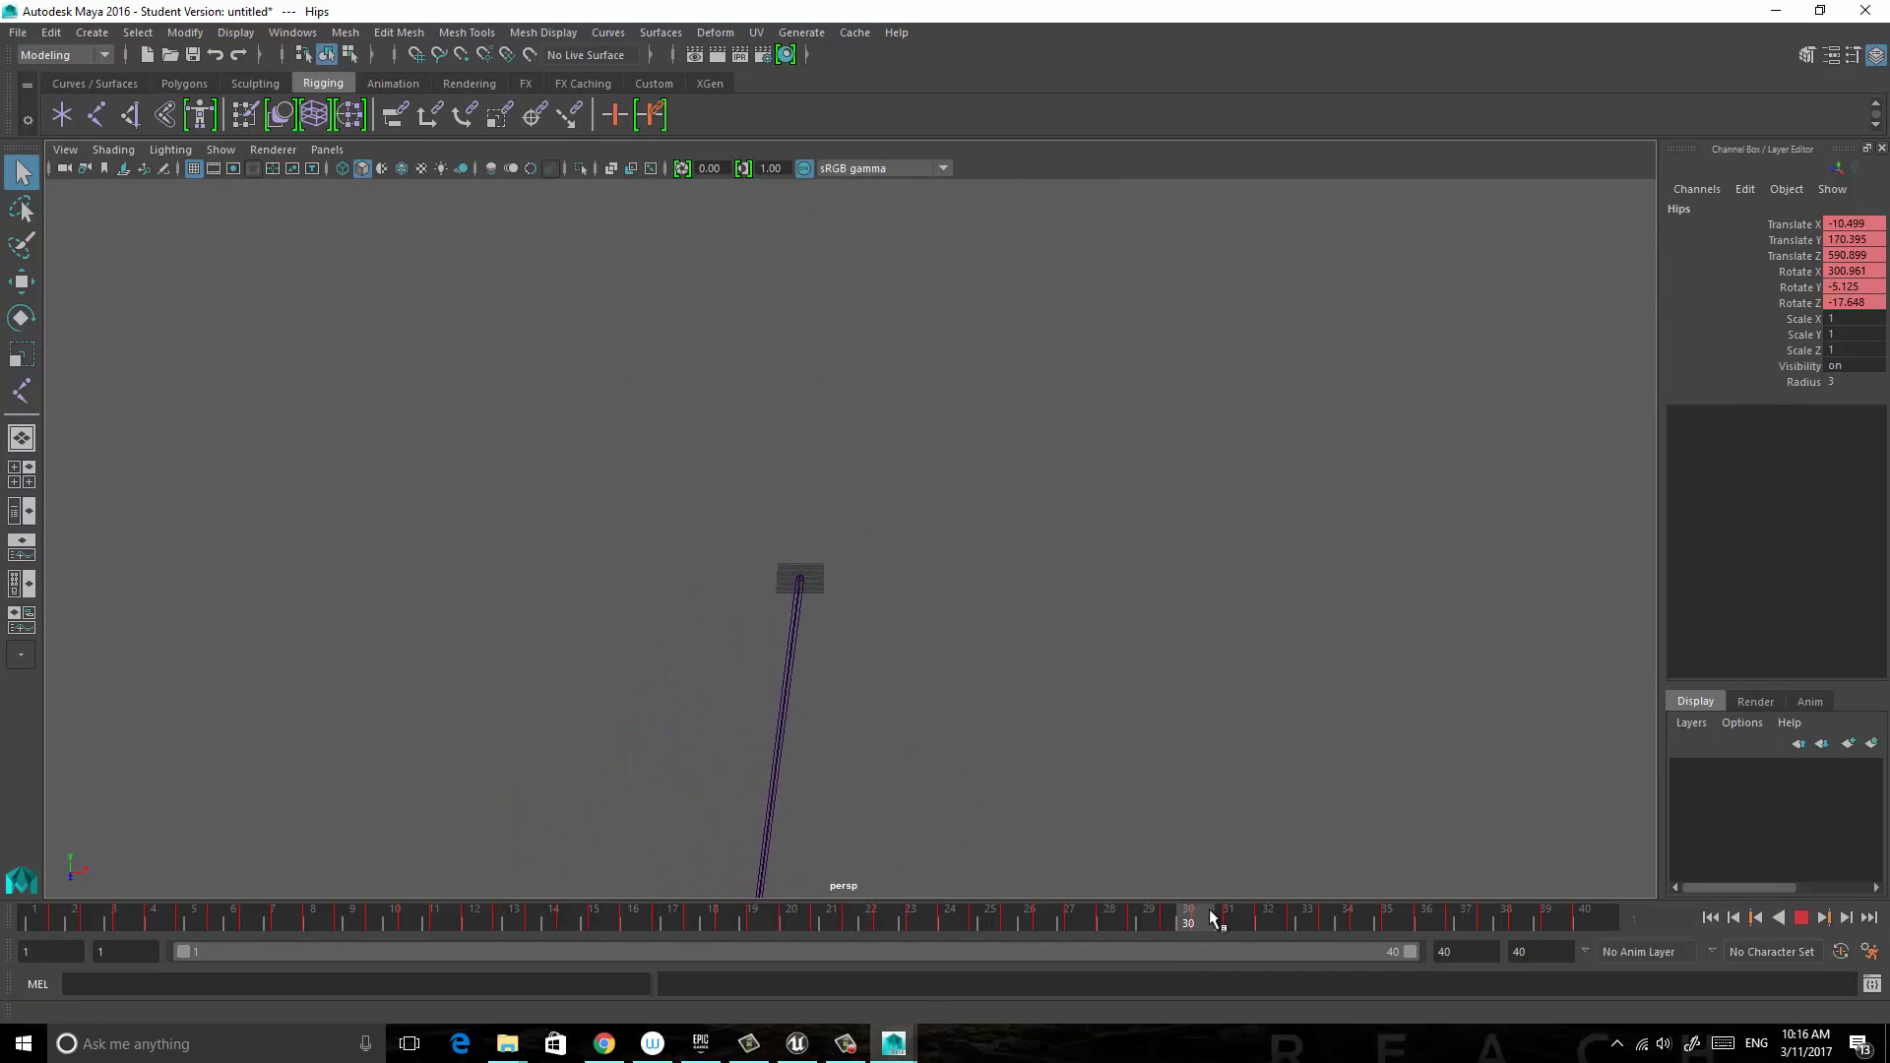
mouse_move(1268, 917)
mouse_down()
mouse_move(443, 886)
mouse_move(32, 916)
mouse_up()
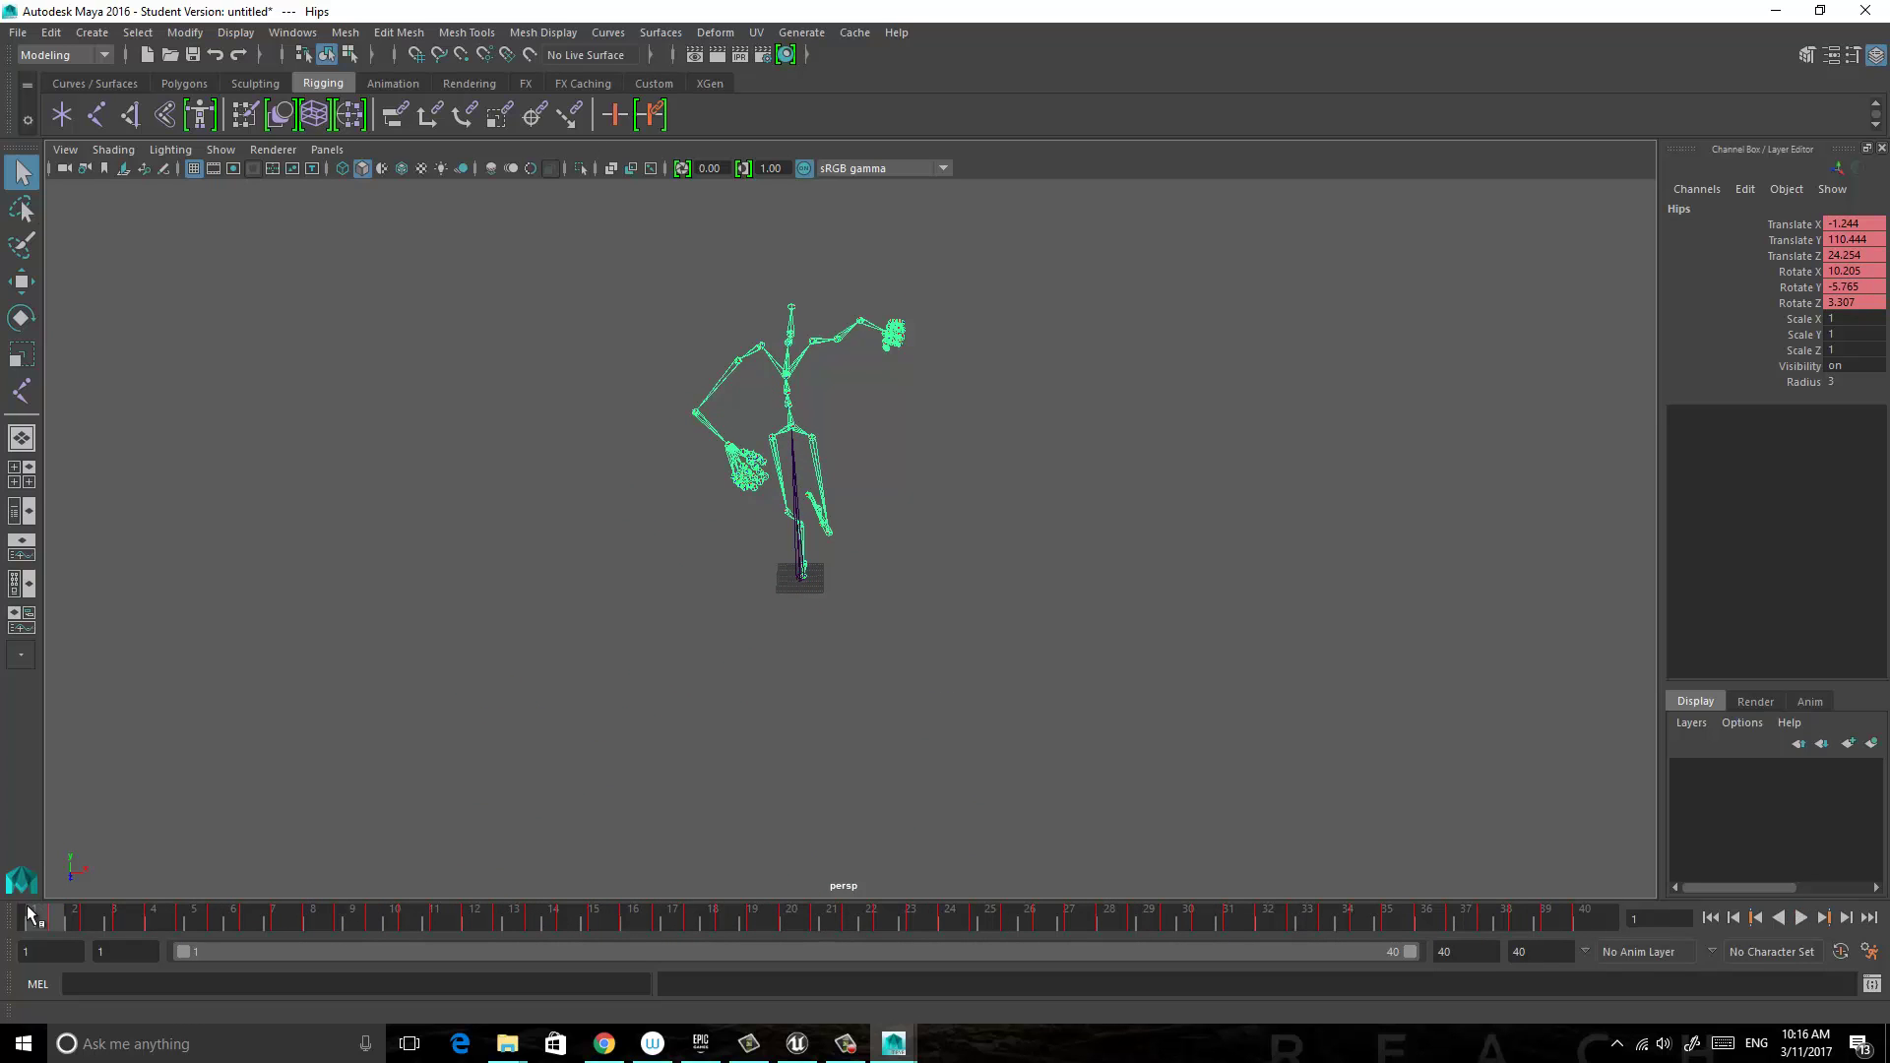
alt+drag(1059, 646, 809, 628)
mouse_move(42, 925)
mouse_down()
mouse_move(594, 894)
mouse_move(1566, 925)
mouse_move(415, 896)
mouse_up()
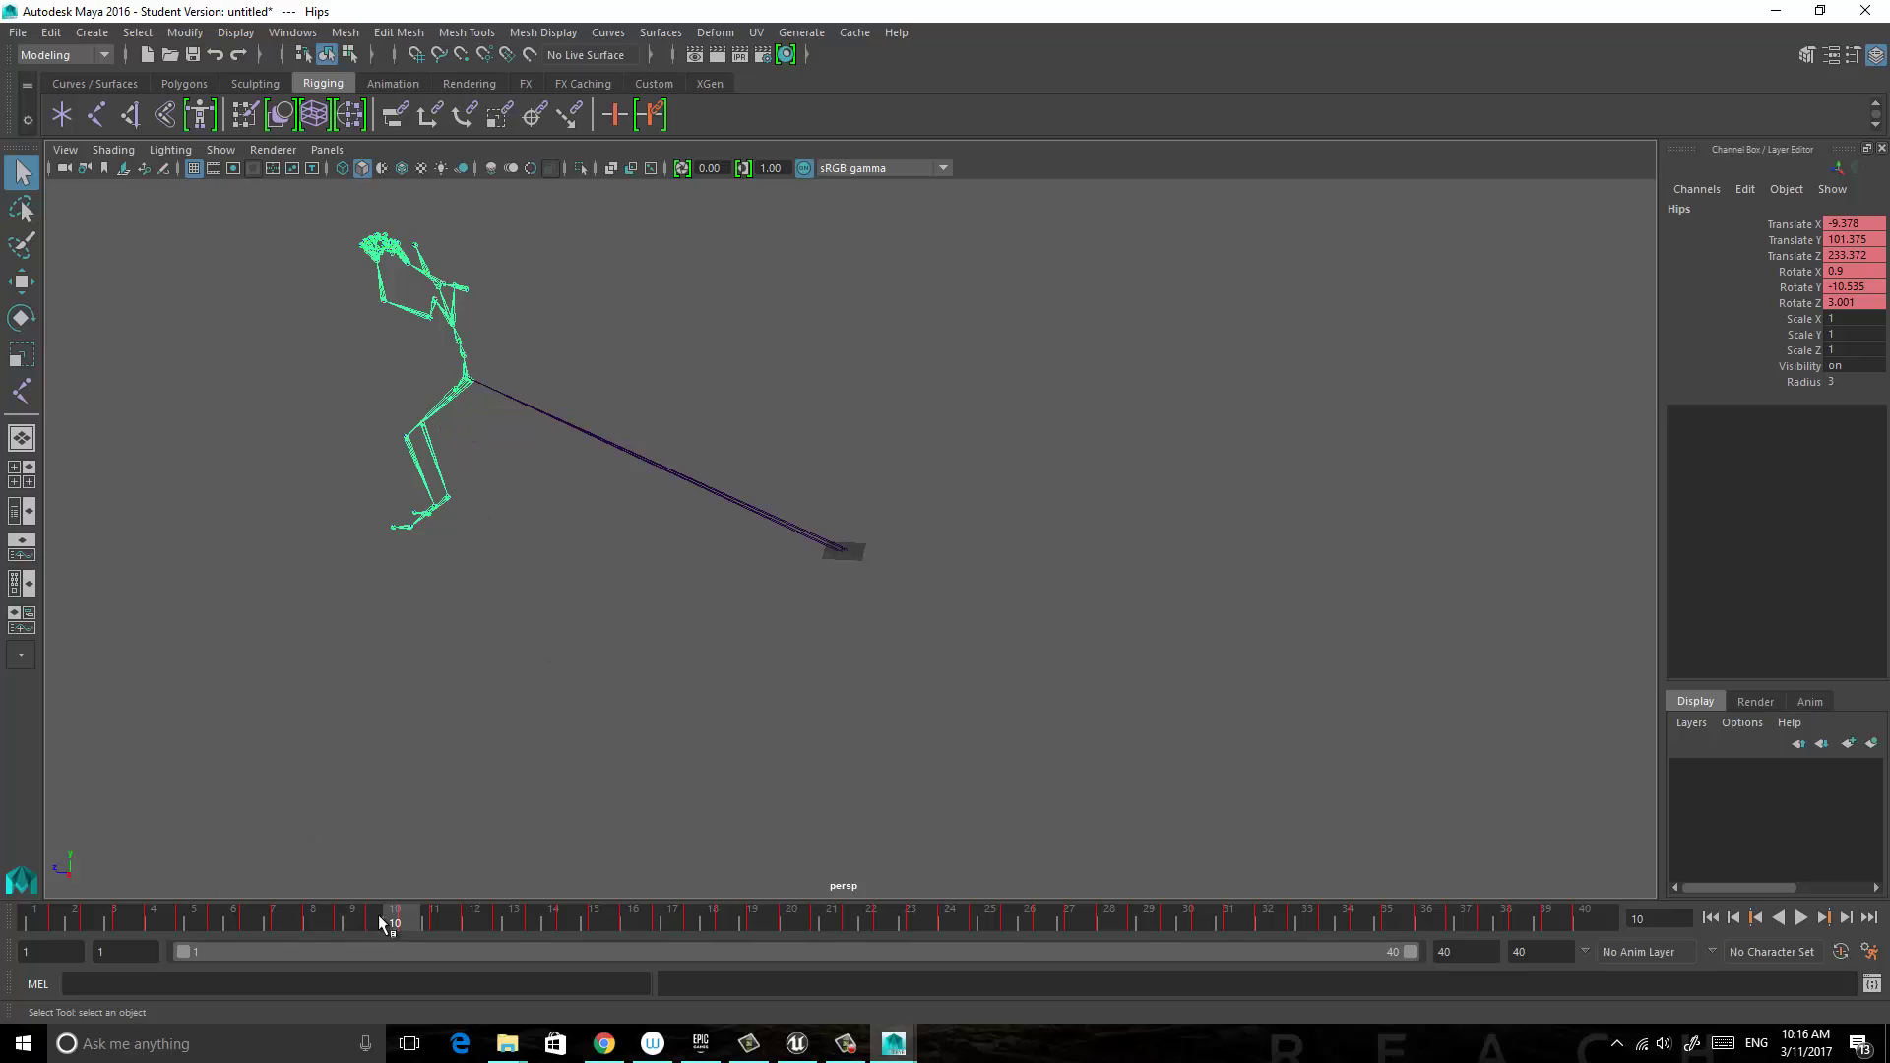
drag(380, 921, 33, 943)
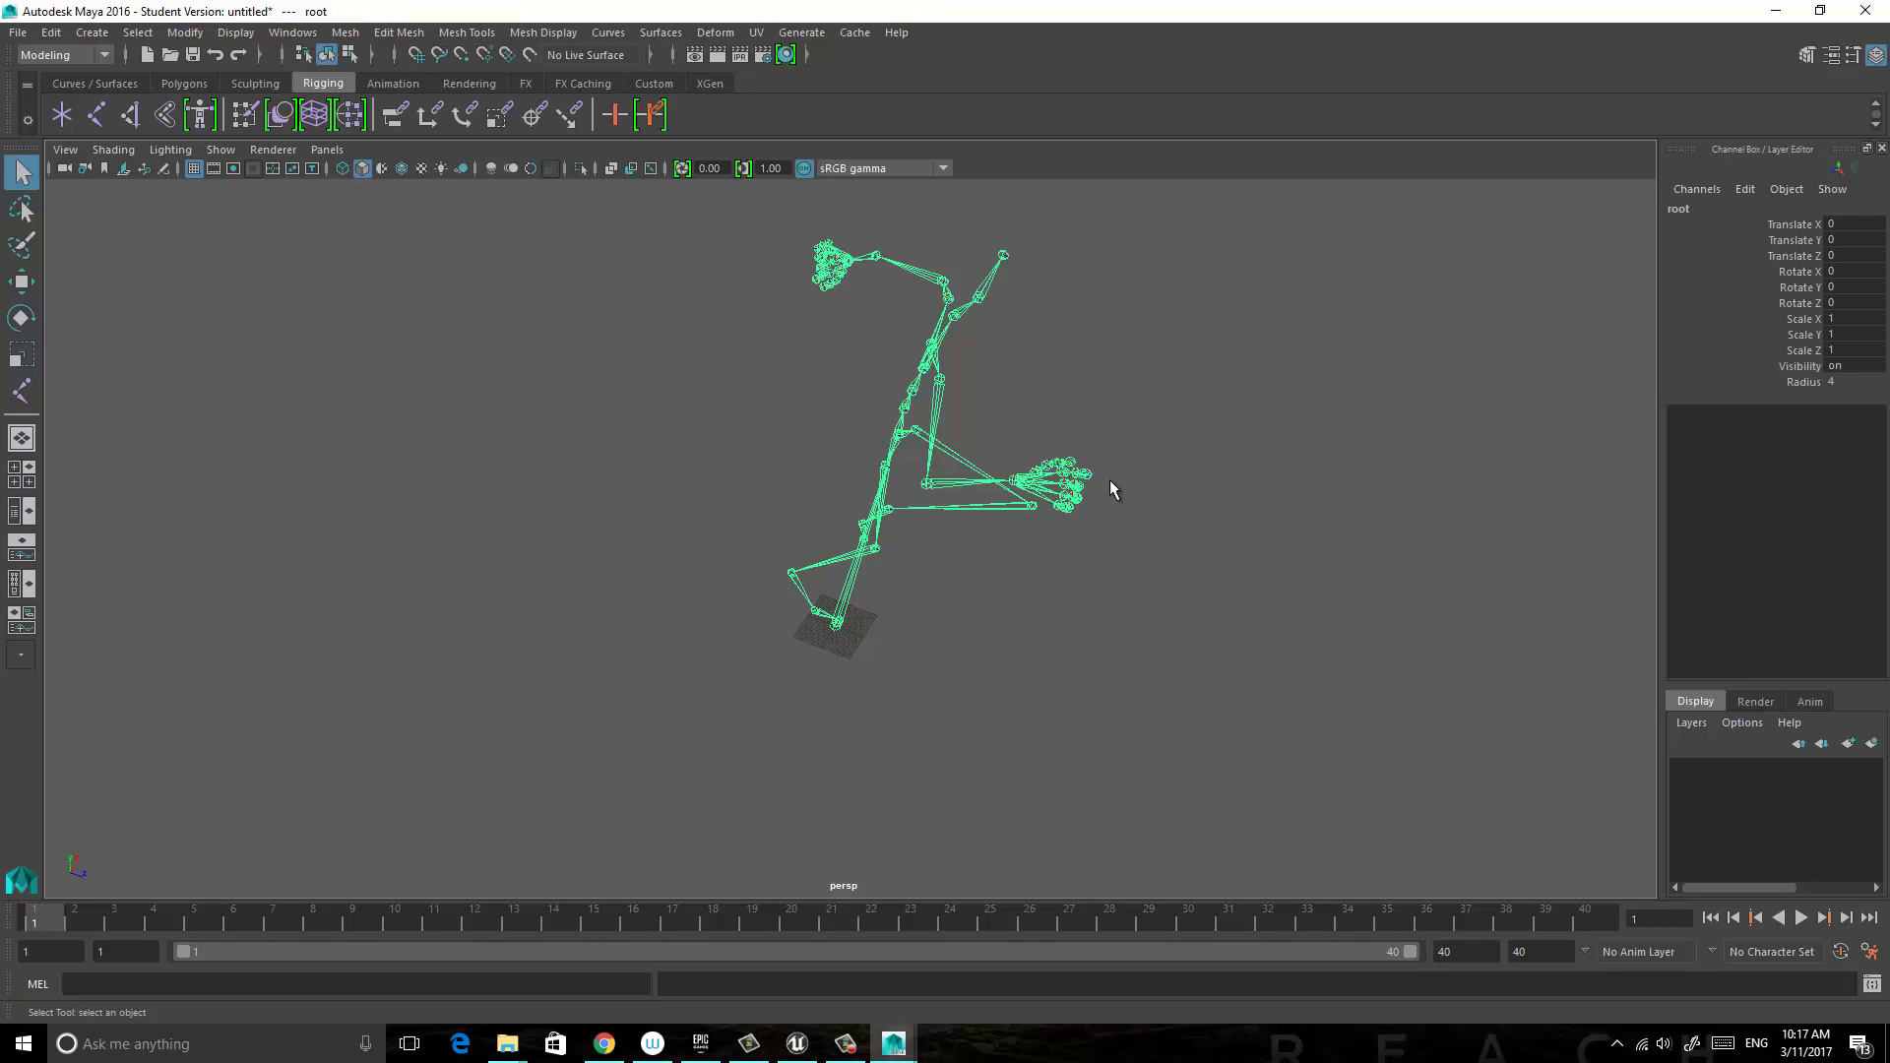
alt+drag(1089, 493, 835, 478)
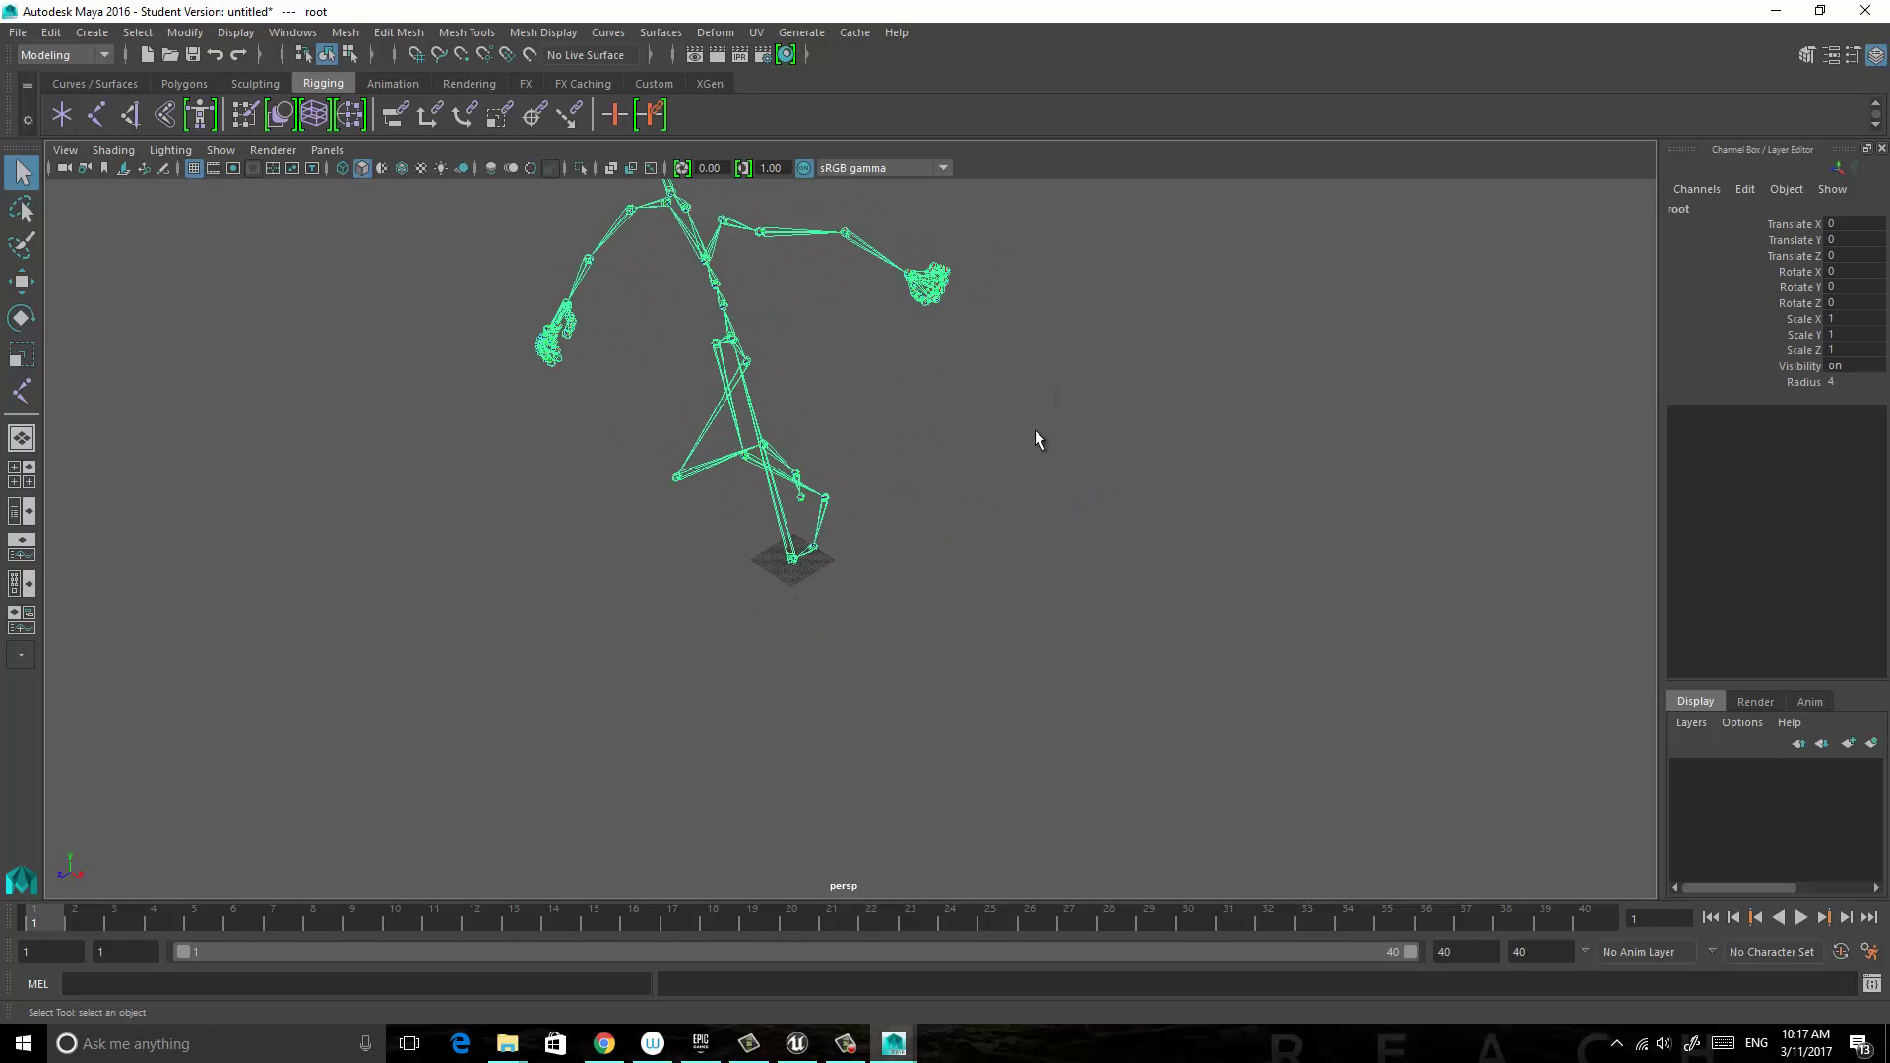
alt+drag(955, 362, 1006, 548)
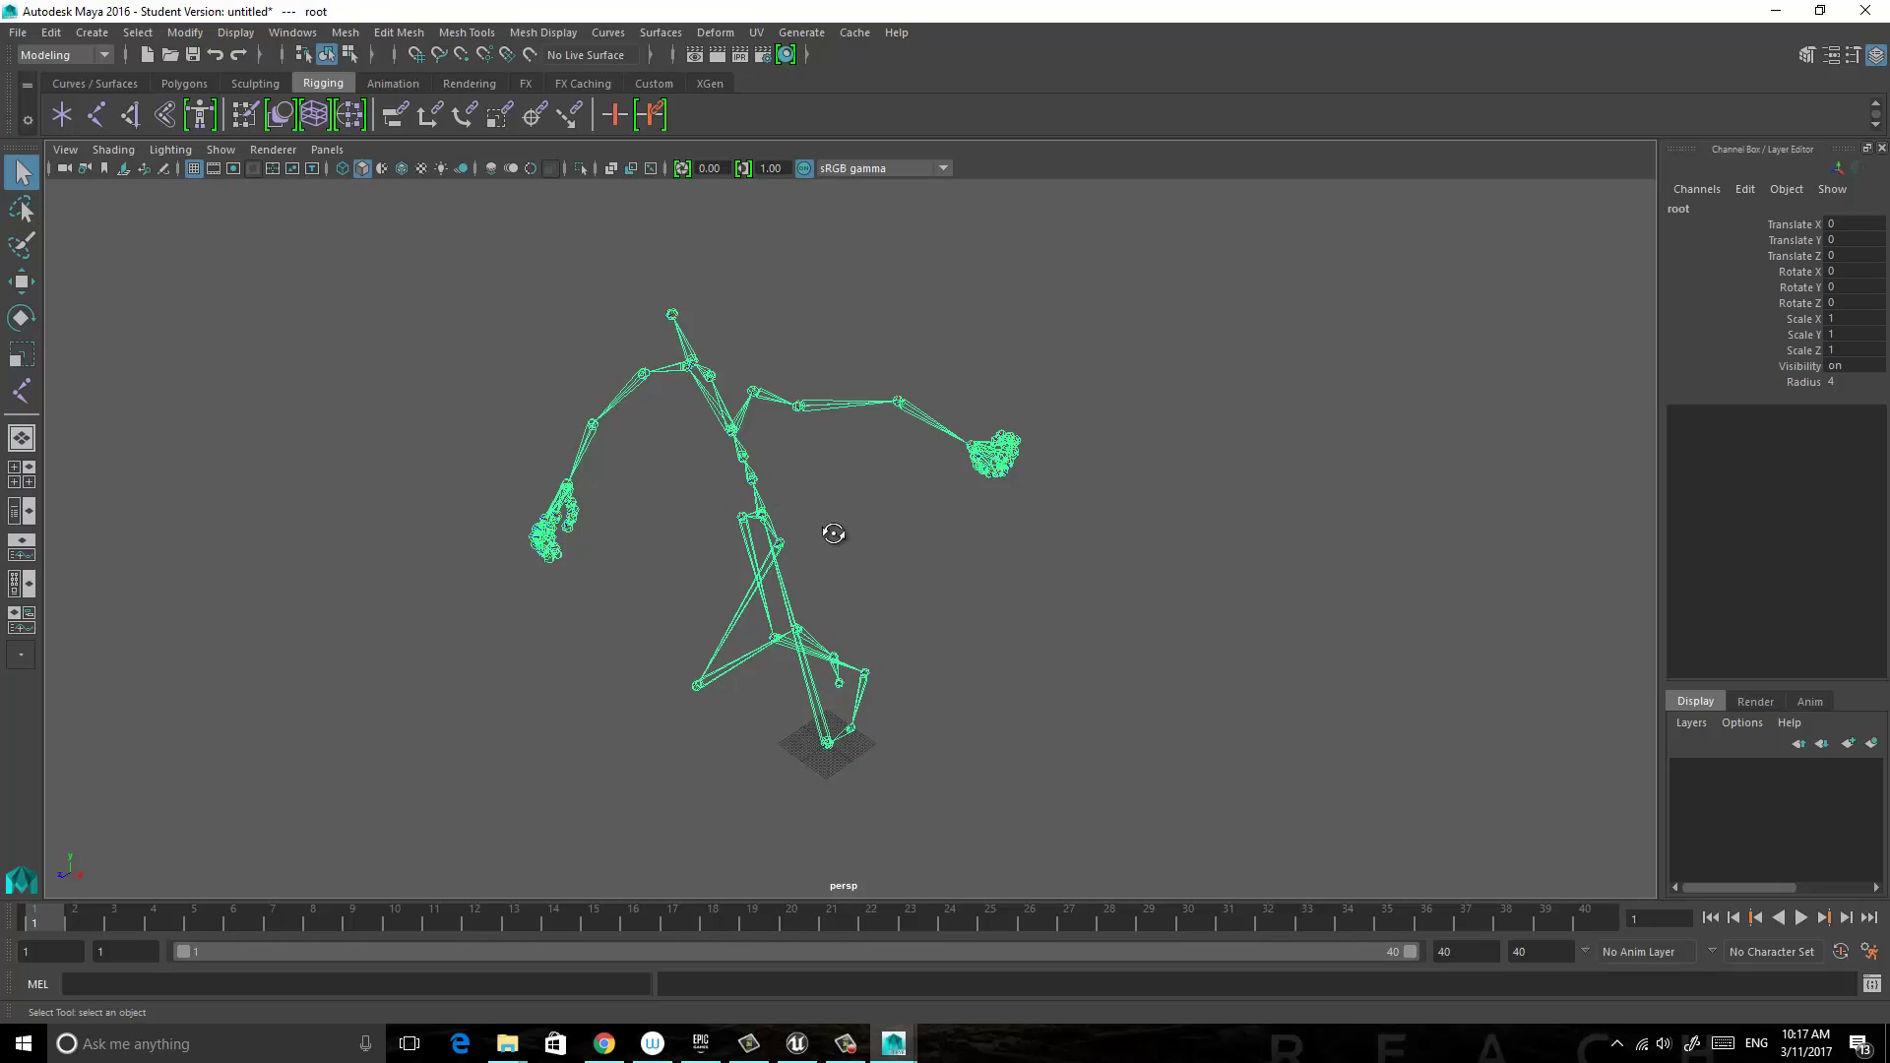
alt+drag(833, 532, 829, 450)
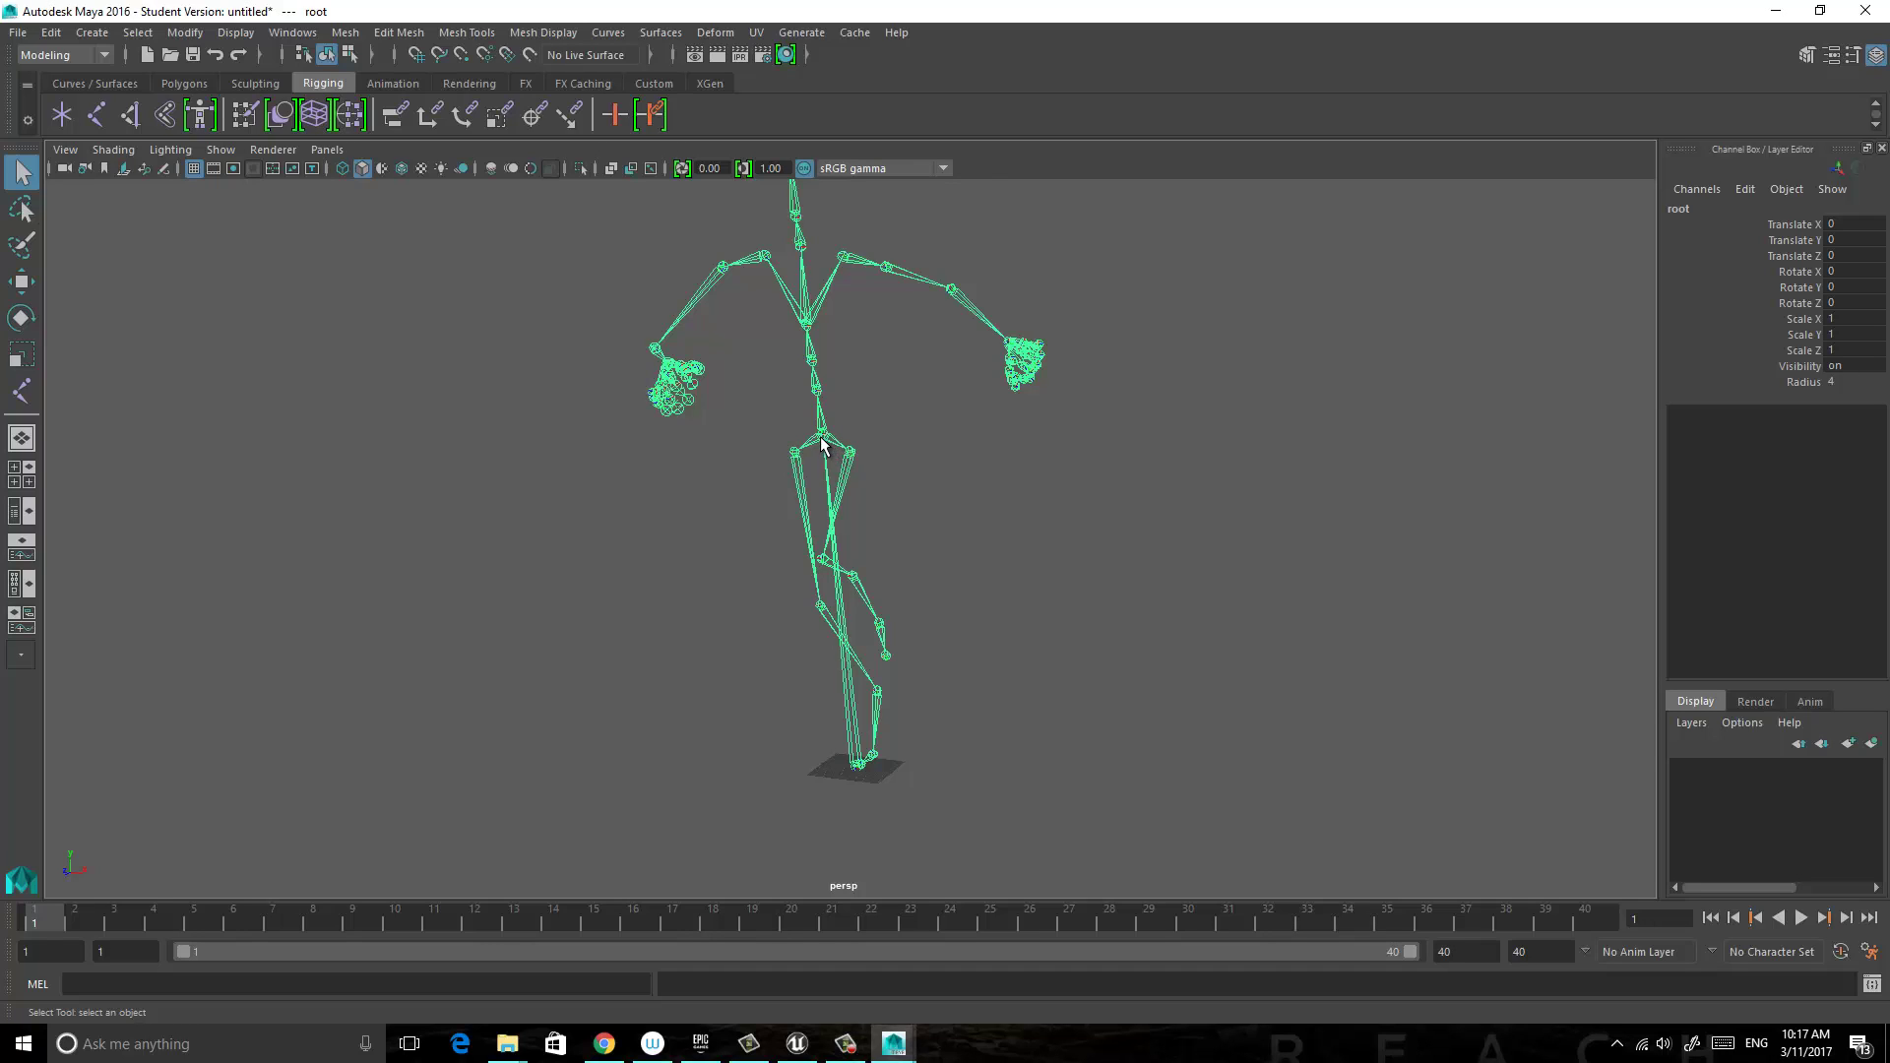
click(823, 451)
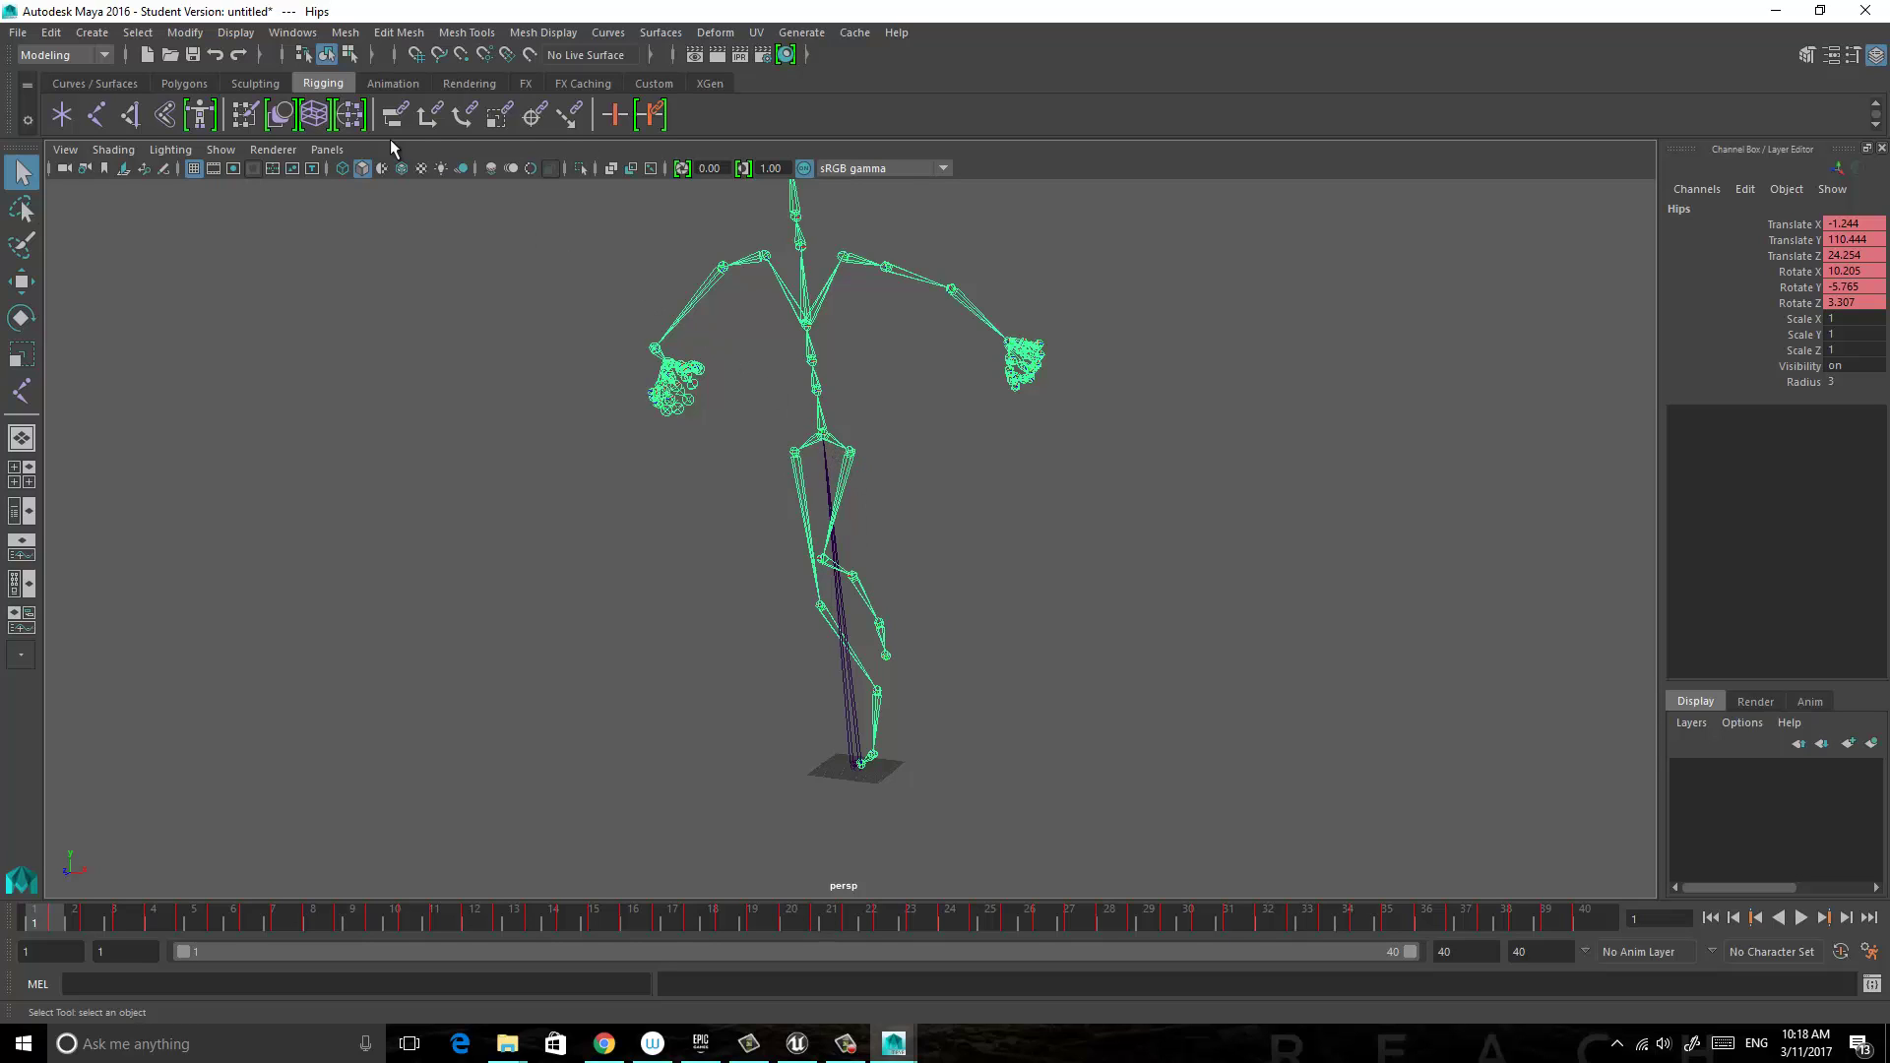
Open the Graph Editor from Windows > Animation Editors.
click(295, 33)
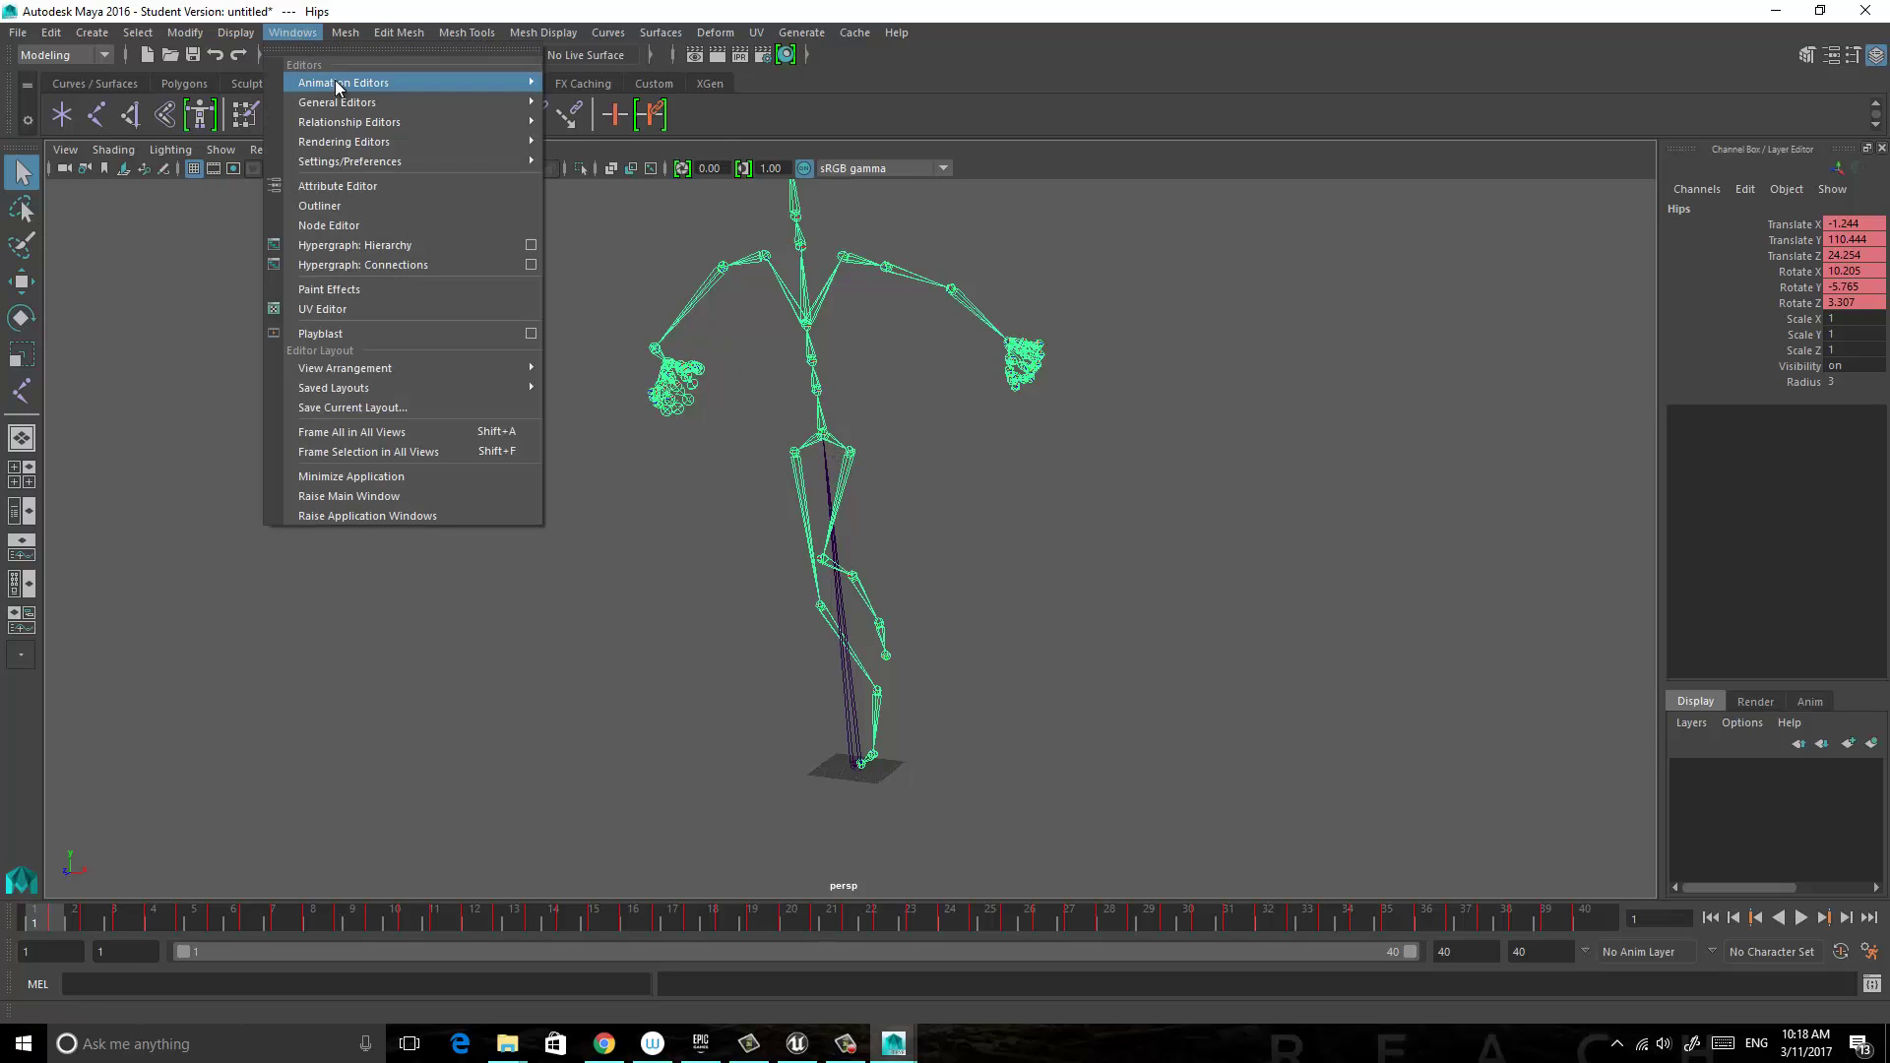
mouse_move(339, 83)
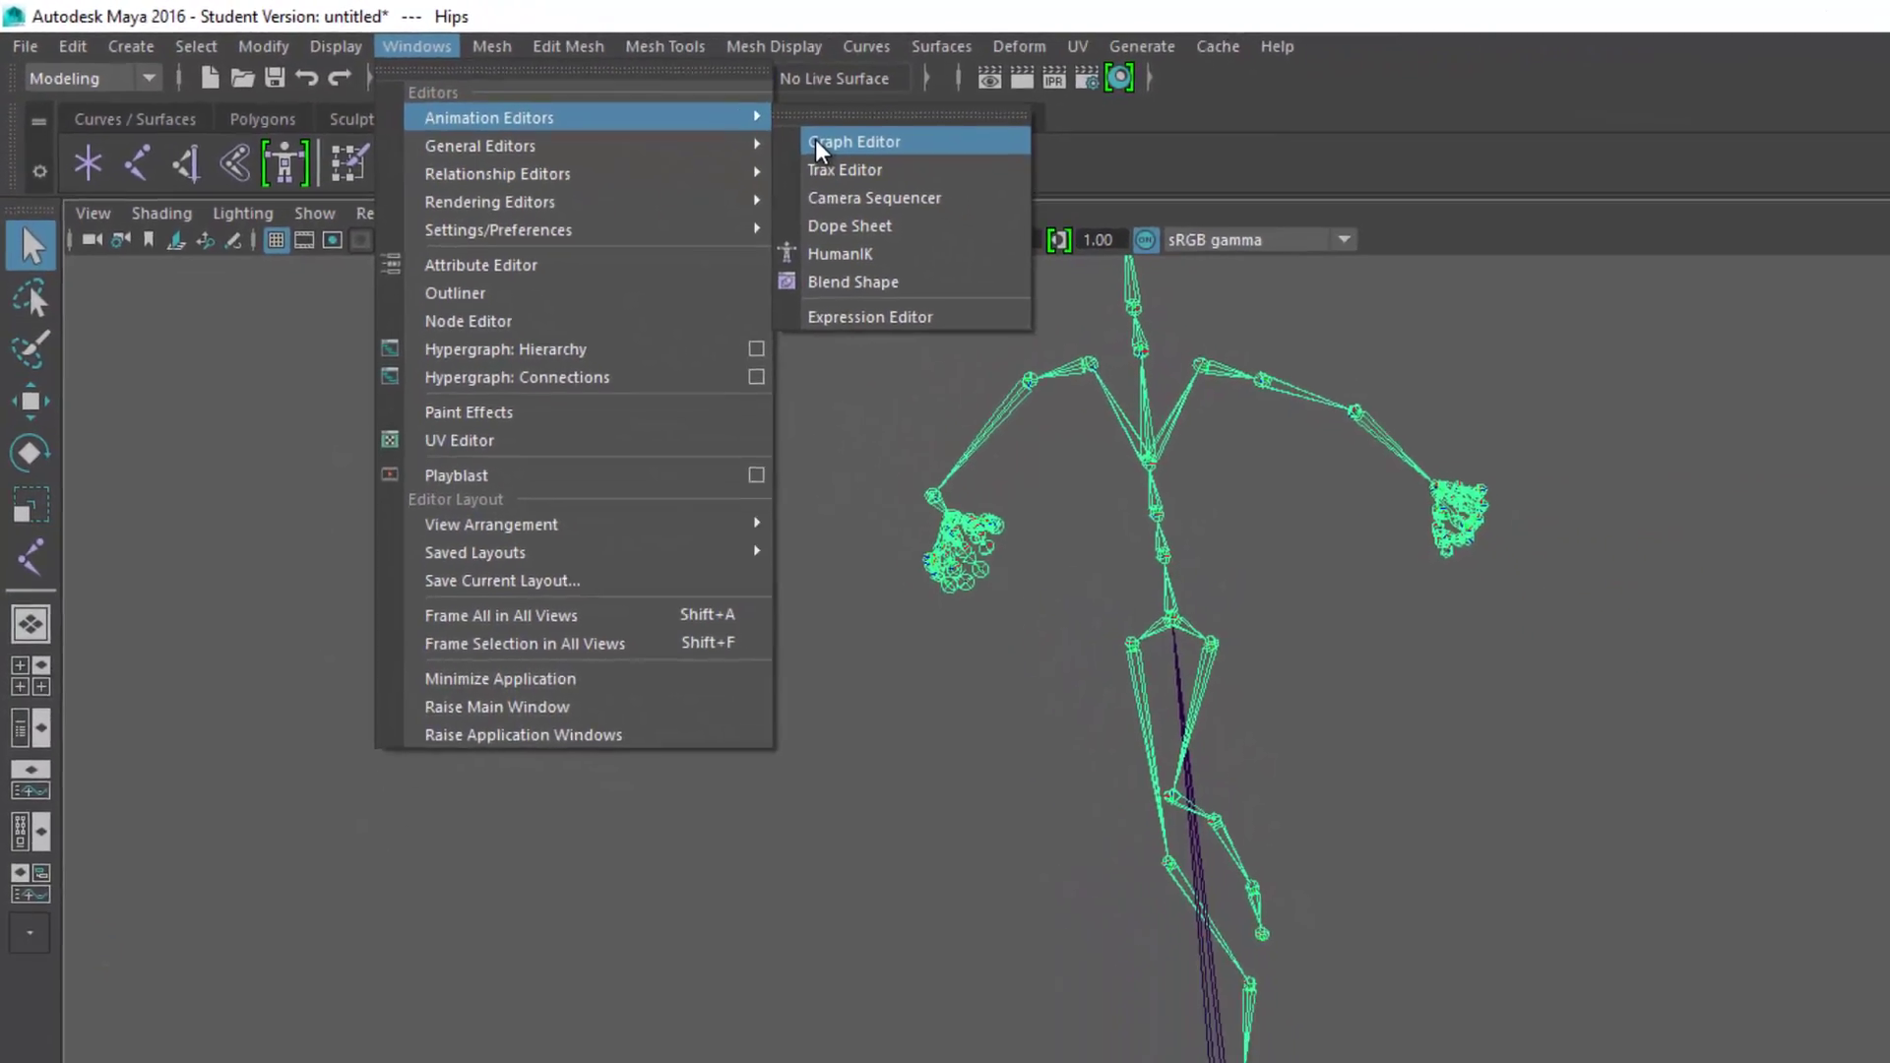
click(618, 103)
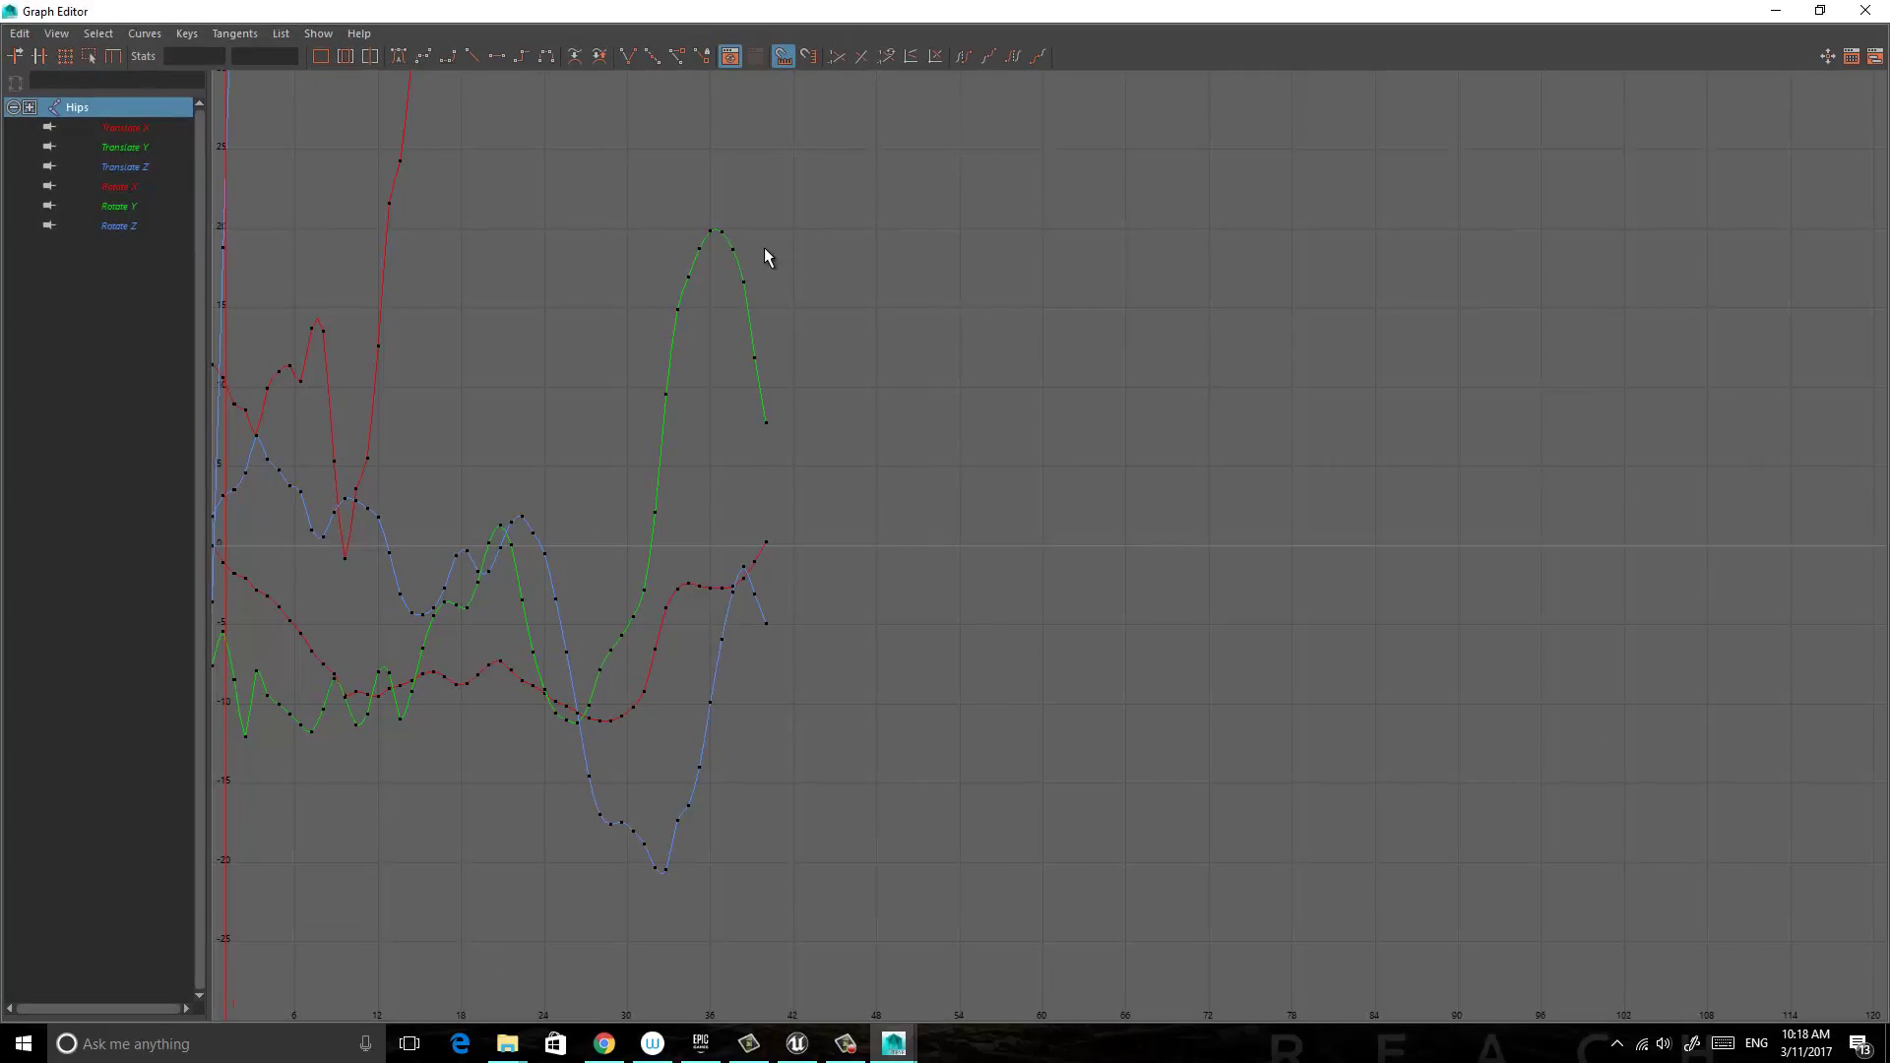
Show the Hips Translate X, Y and Z curves, then pickwalk up to the root joint.
click(136, 128)
shift+click(130, 148)
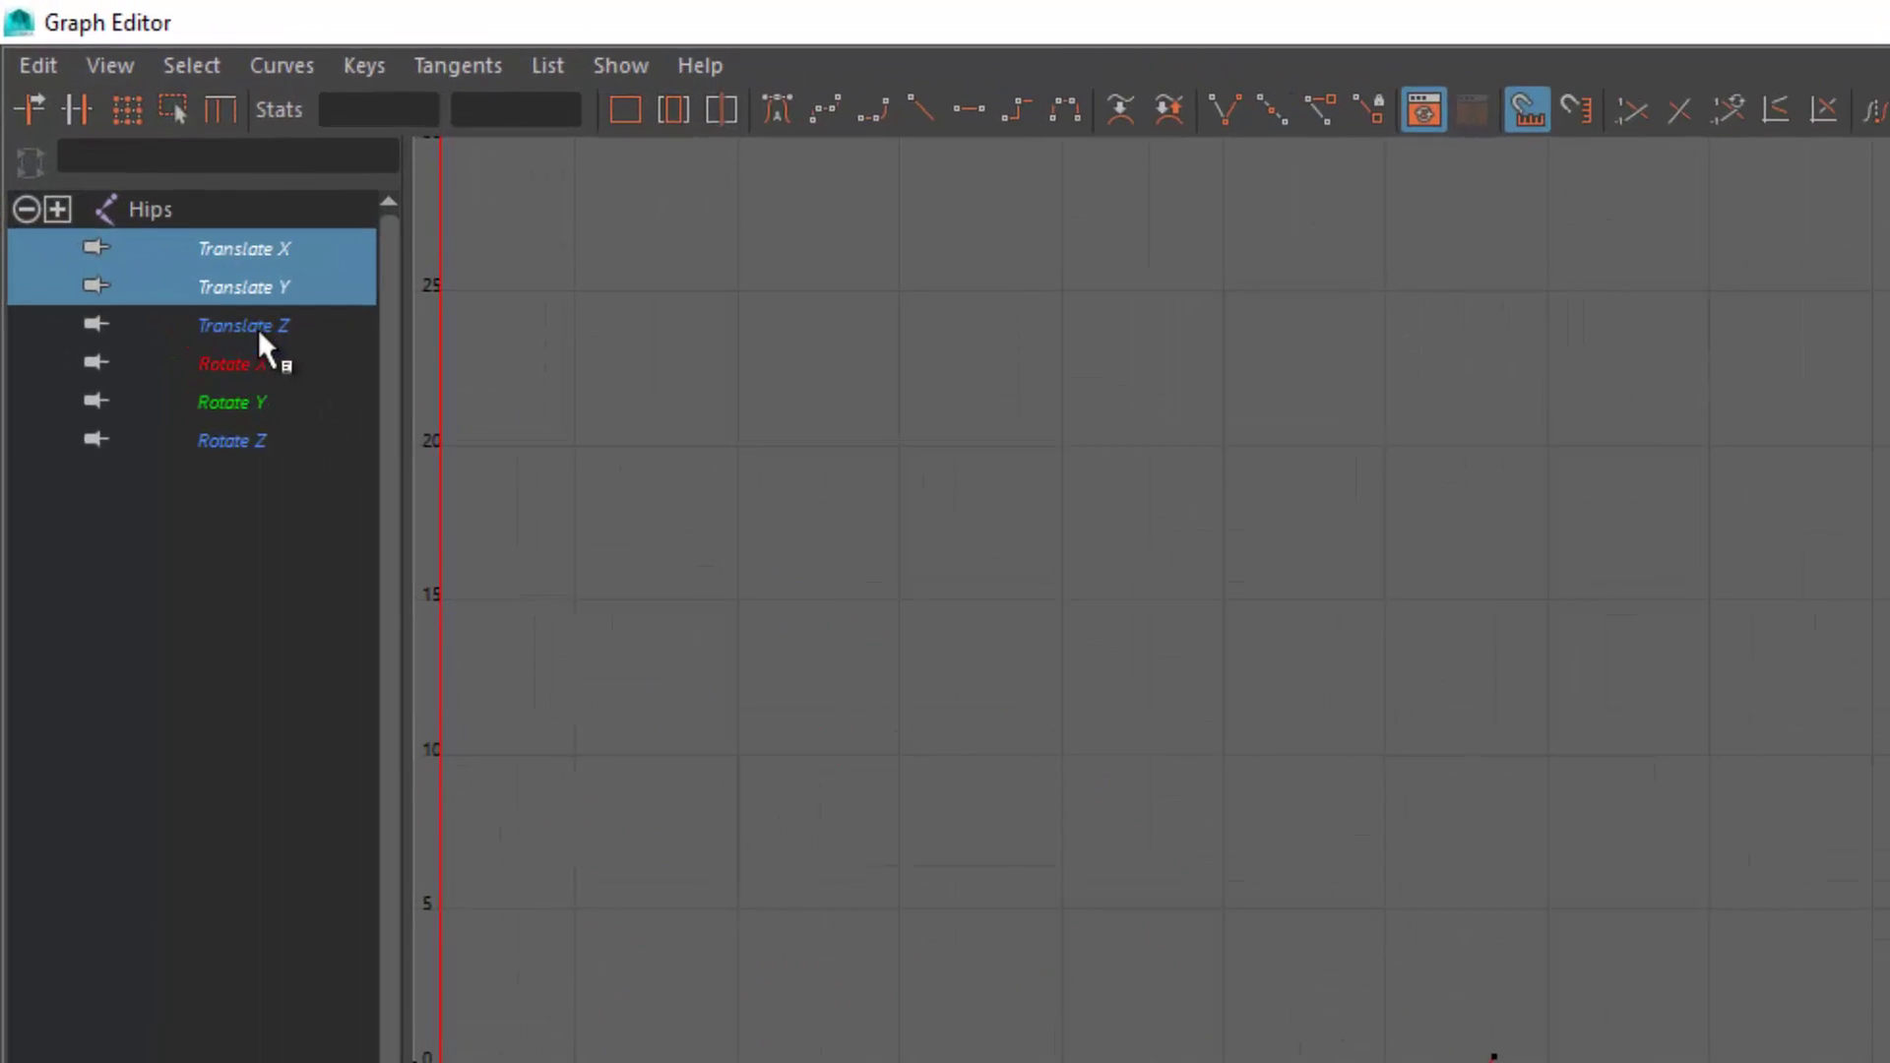
shift+click(258, 331)
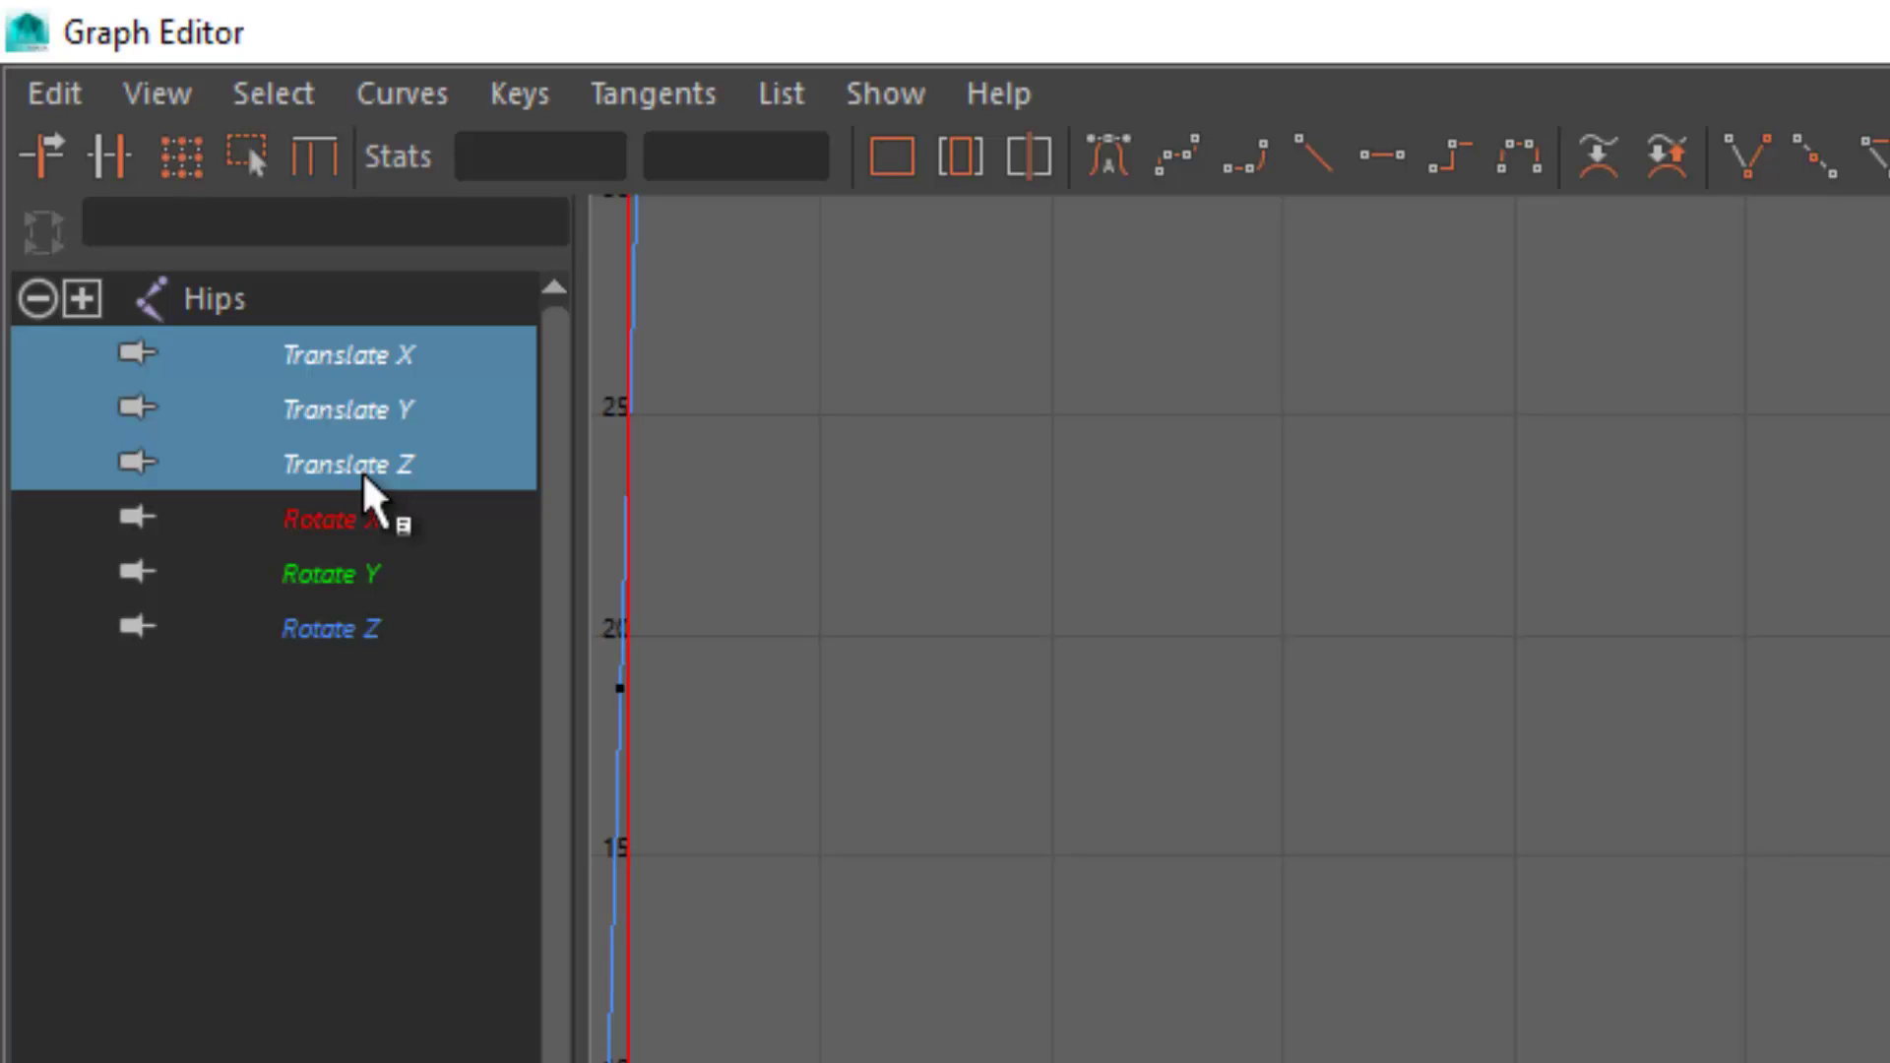
key(Up)
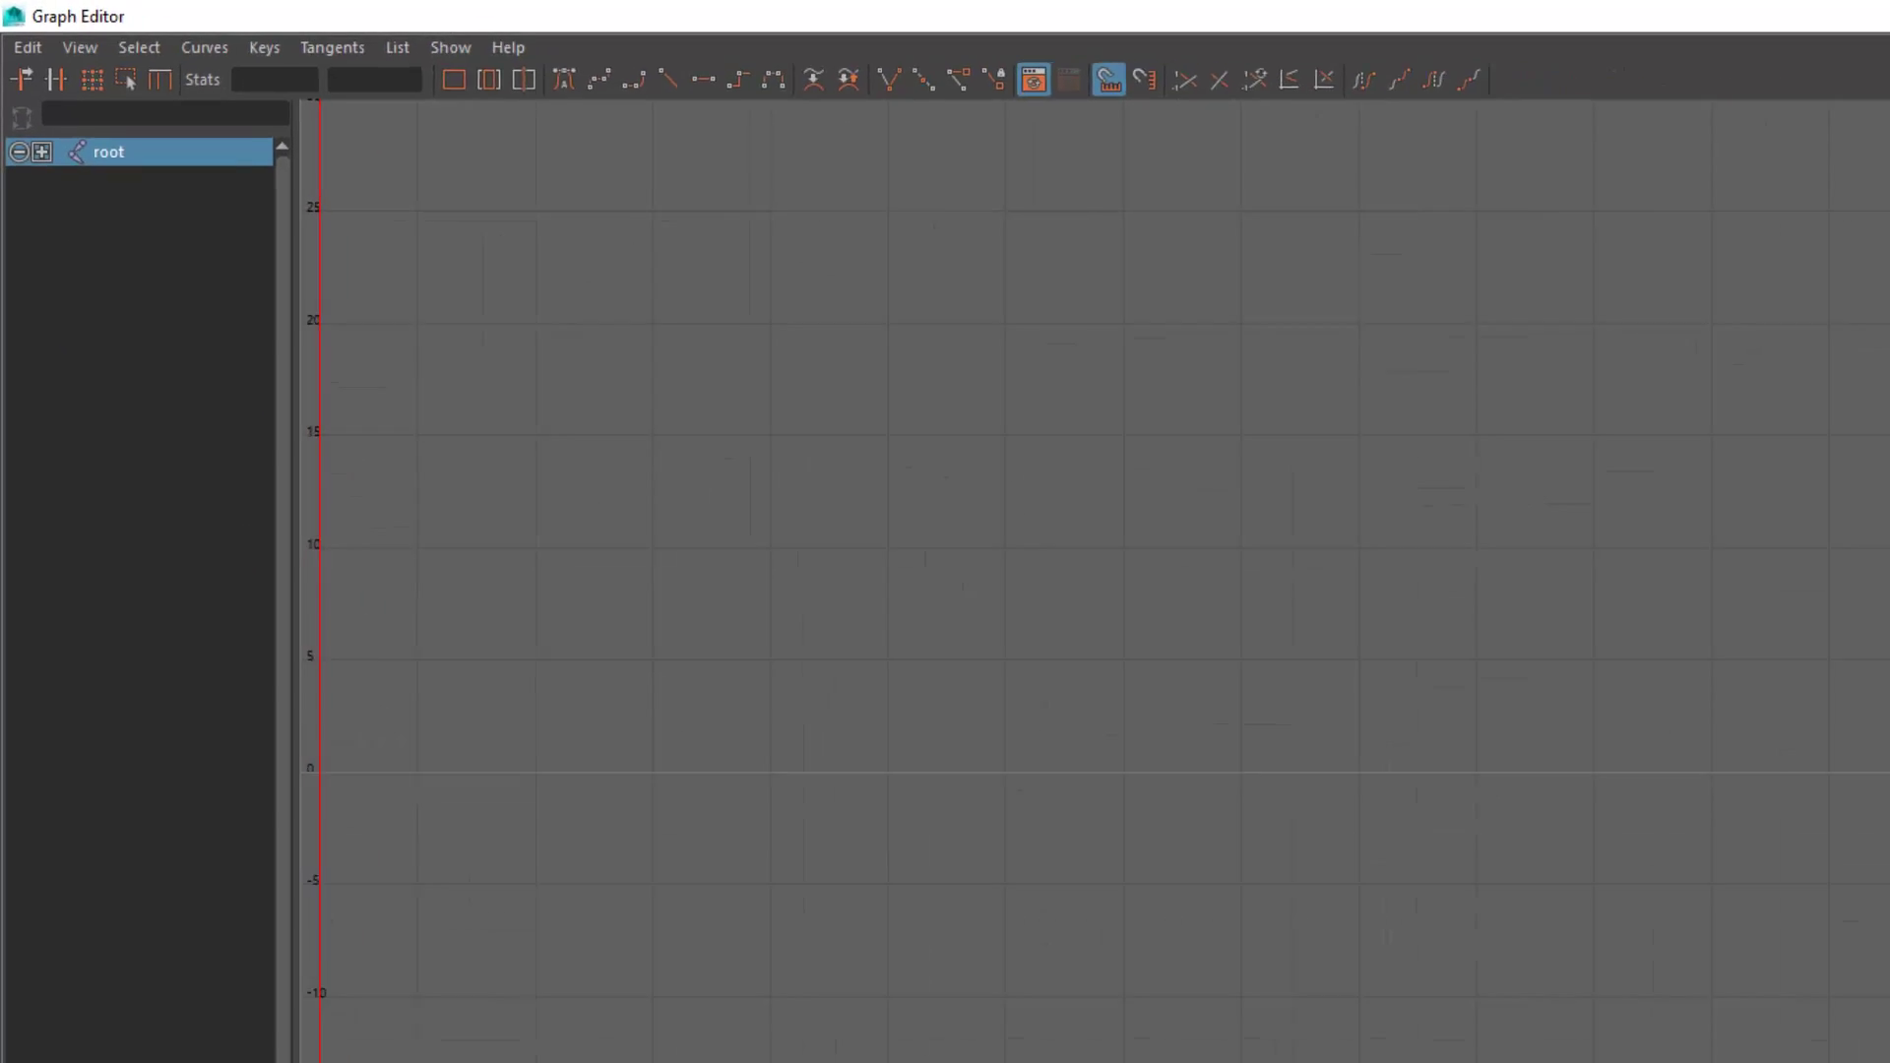
Float the Graph Editor over the viewport and expand root to show its translate curves.
click(1821, 10)
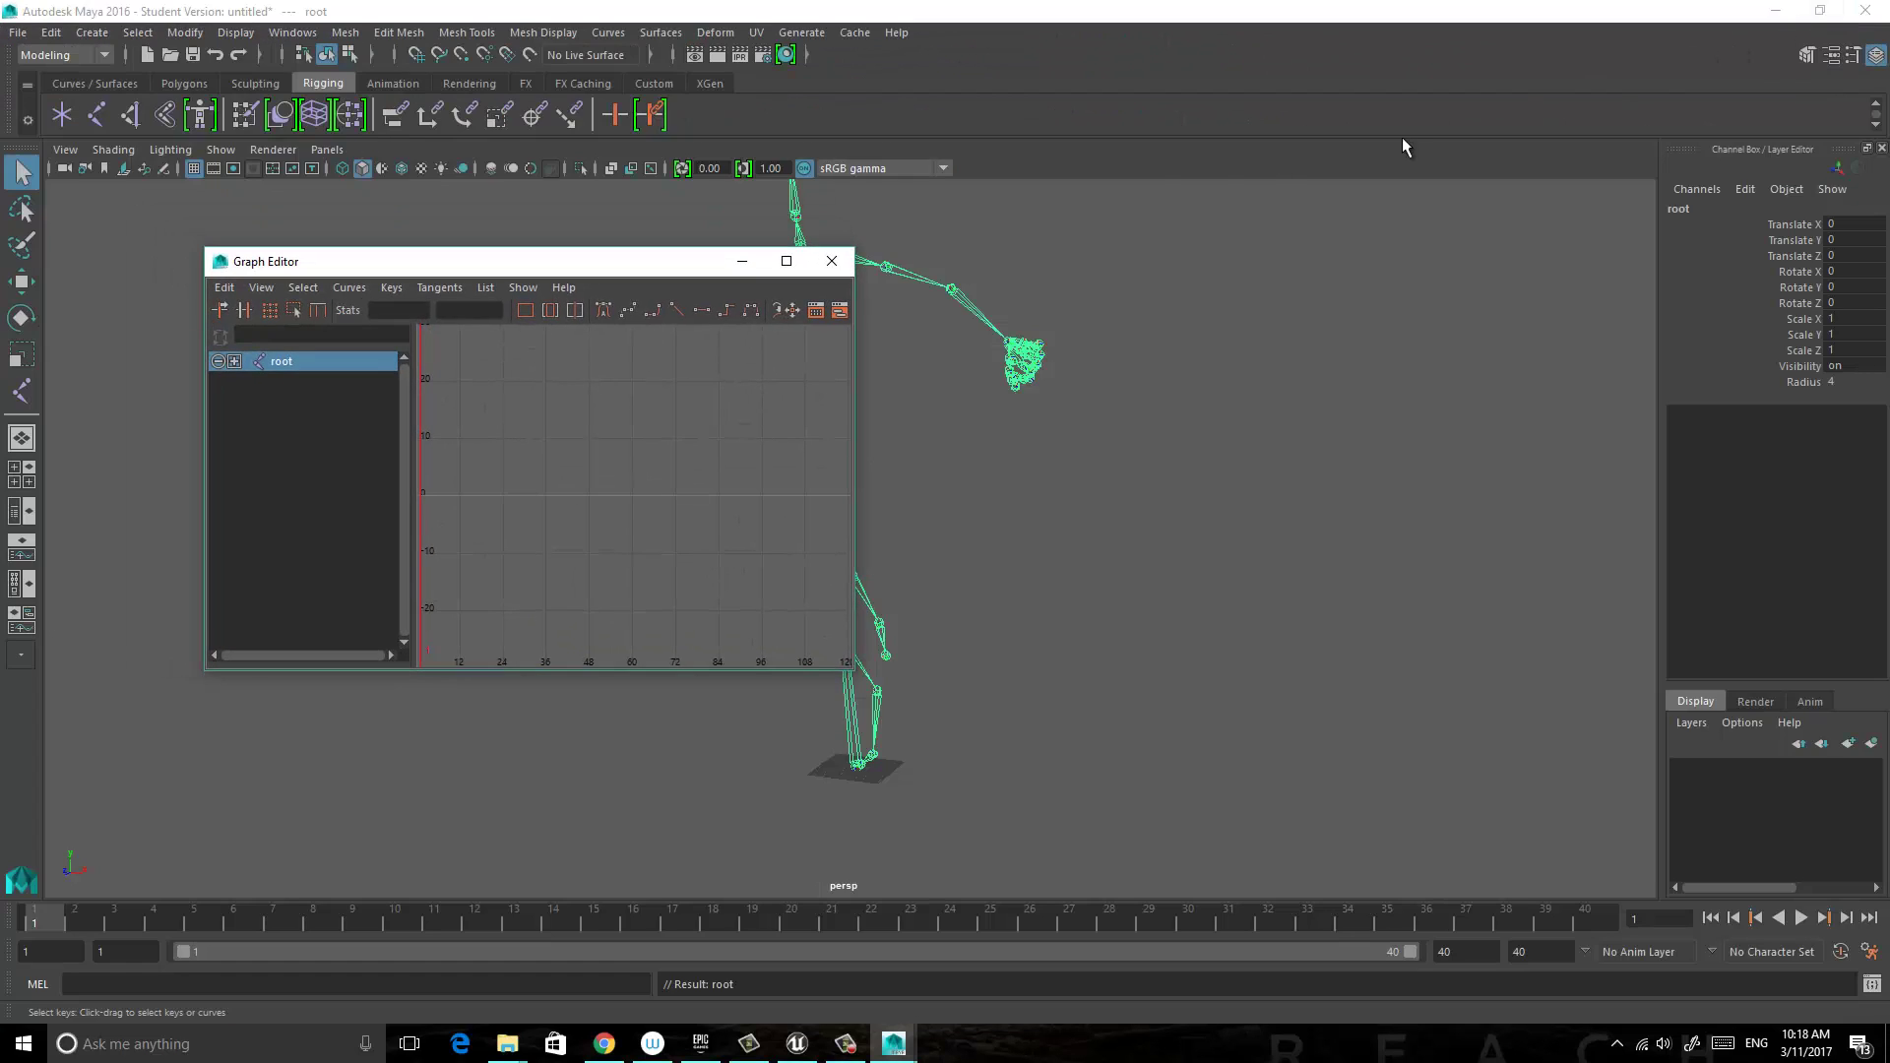
drag(678, 268, 945, 239)
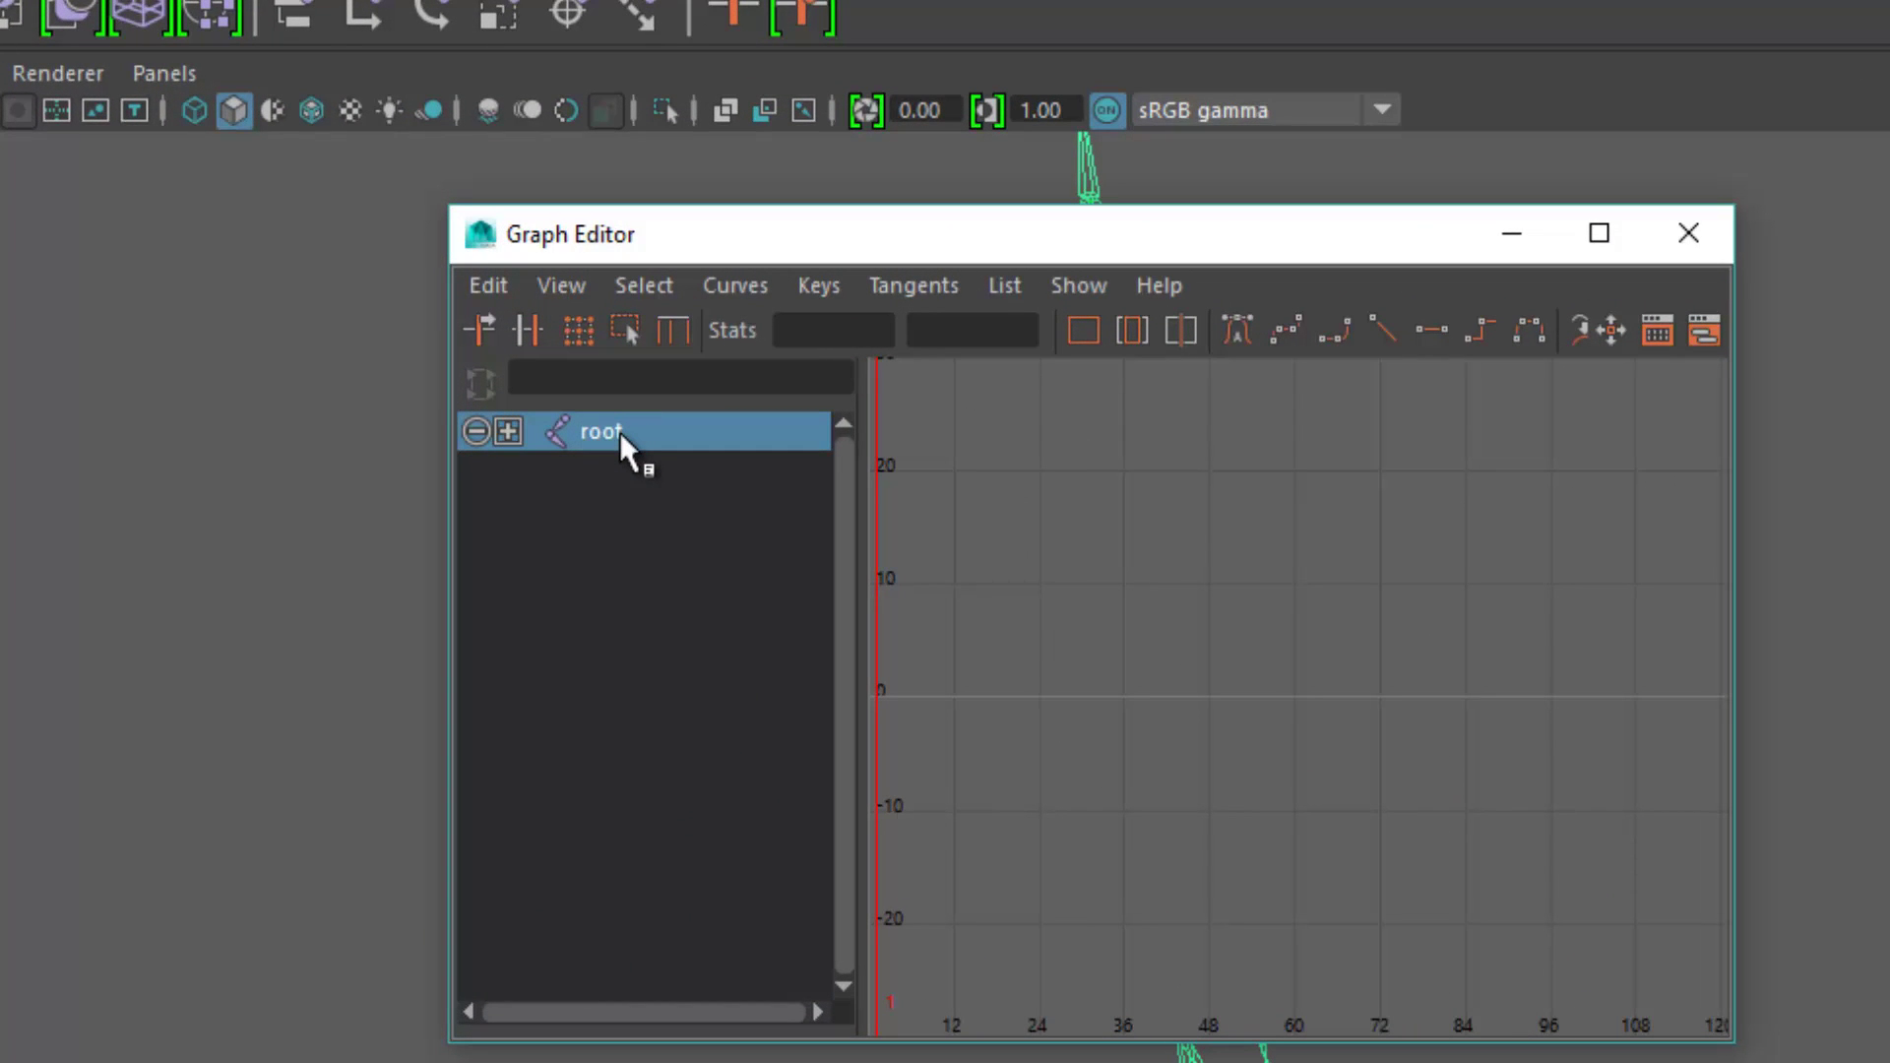
click(619, 431)
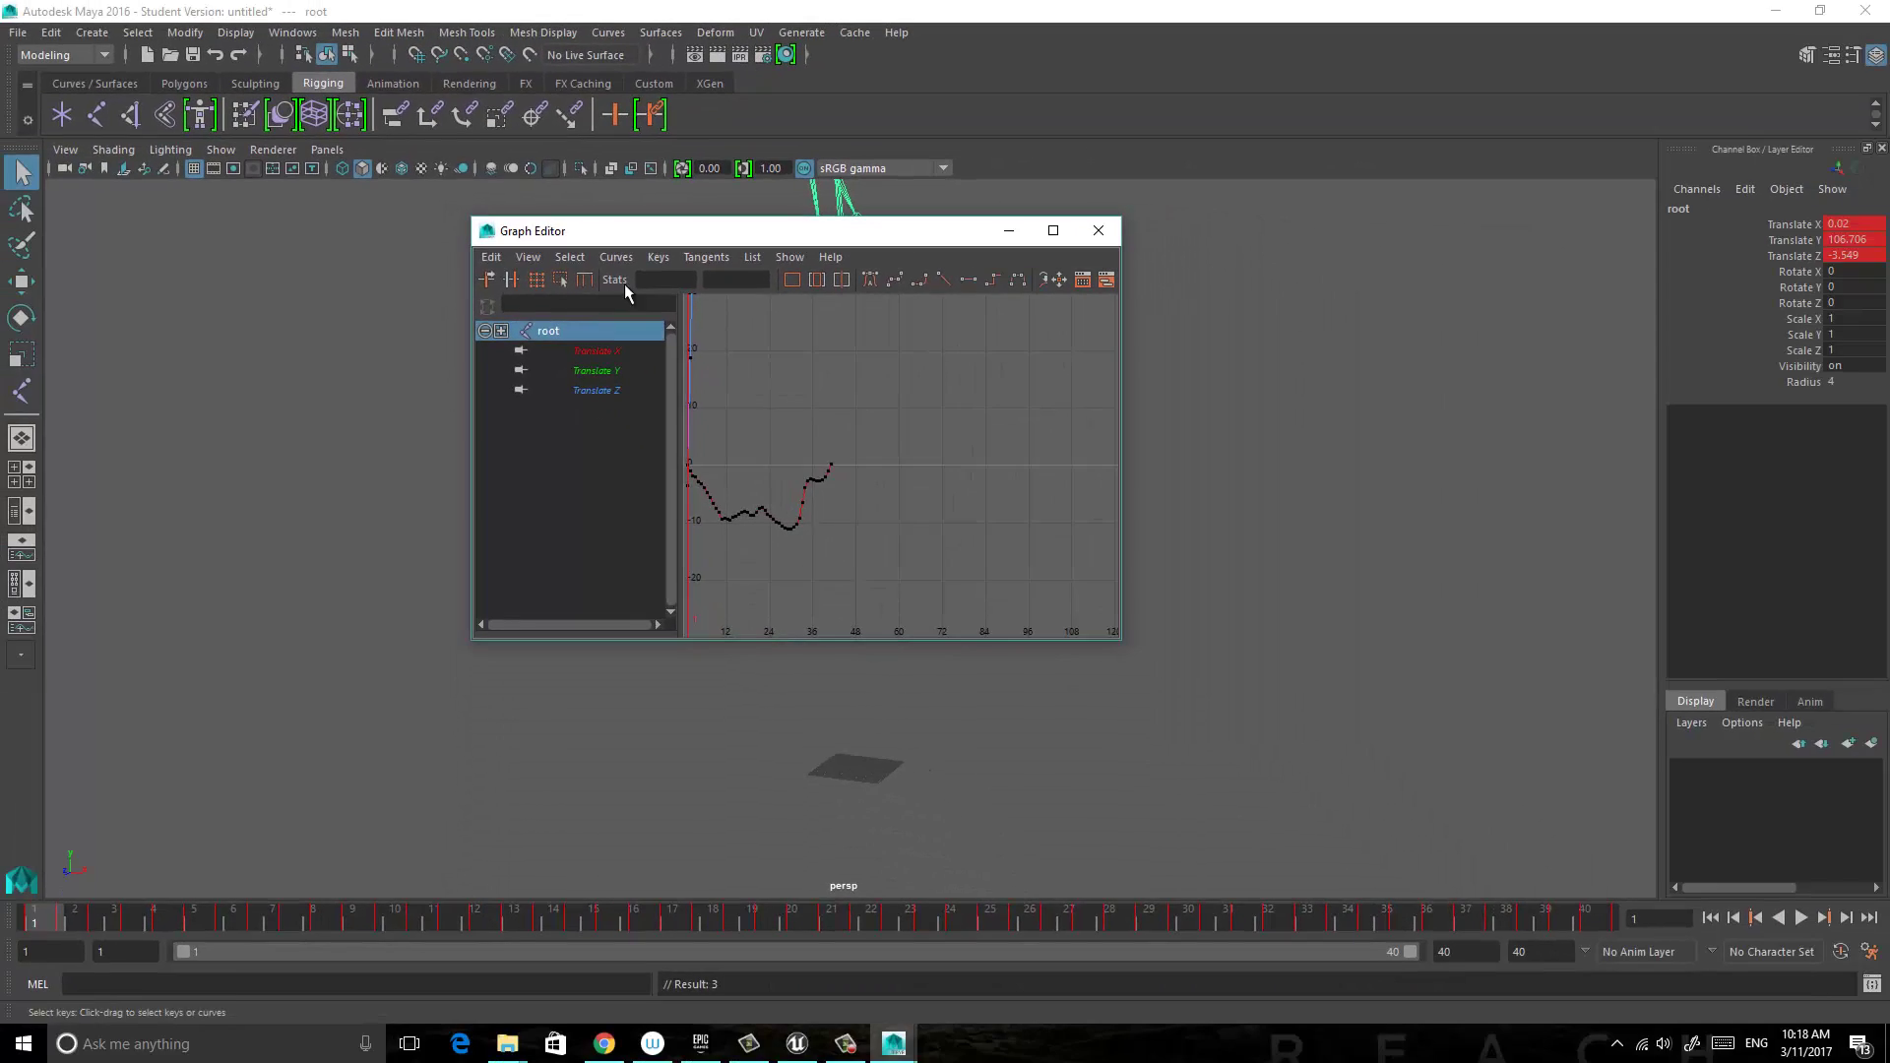
Move the Graph Editor aside, frame the skeleton, and select the Hips joint to load its curves.
drag(717, 239, 1249, 248)
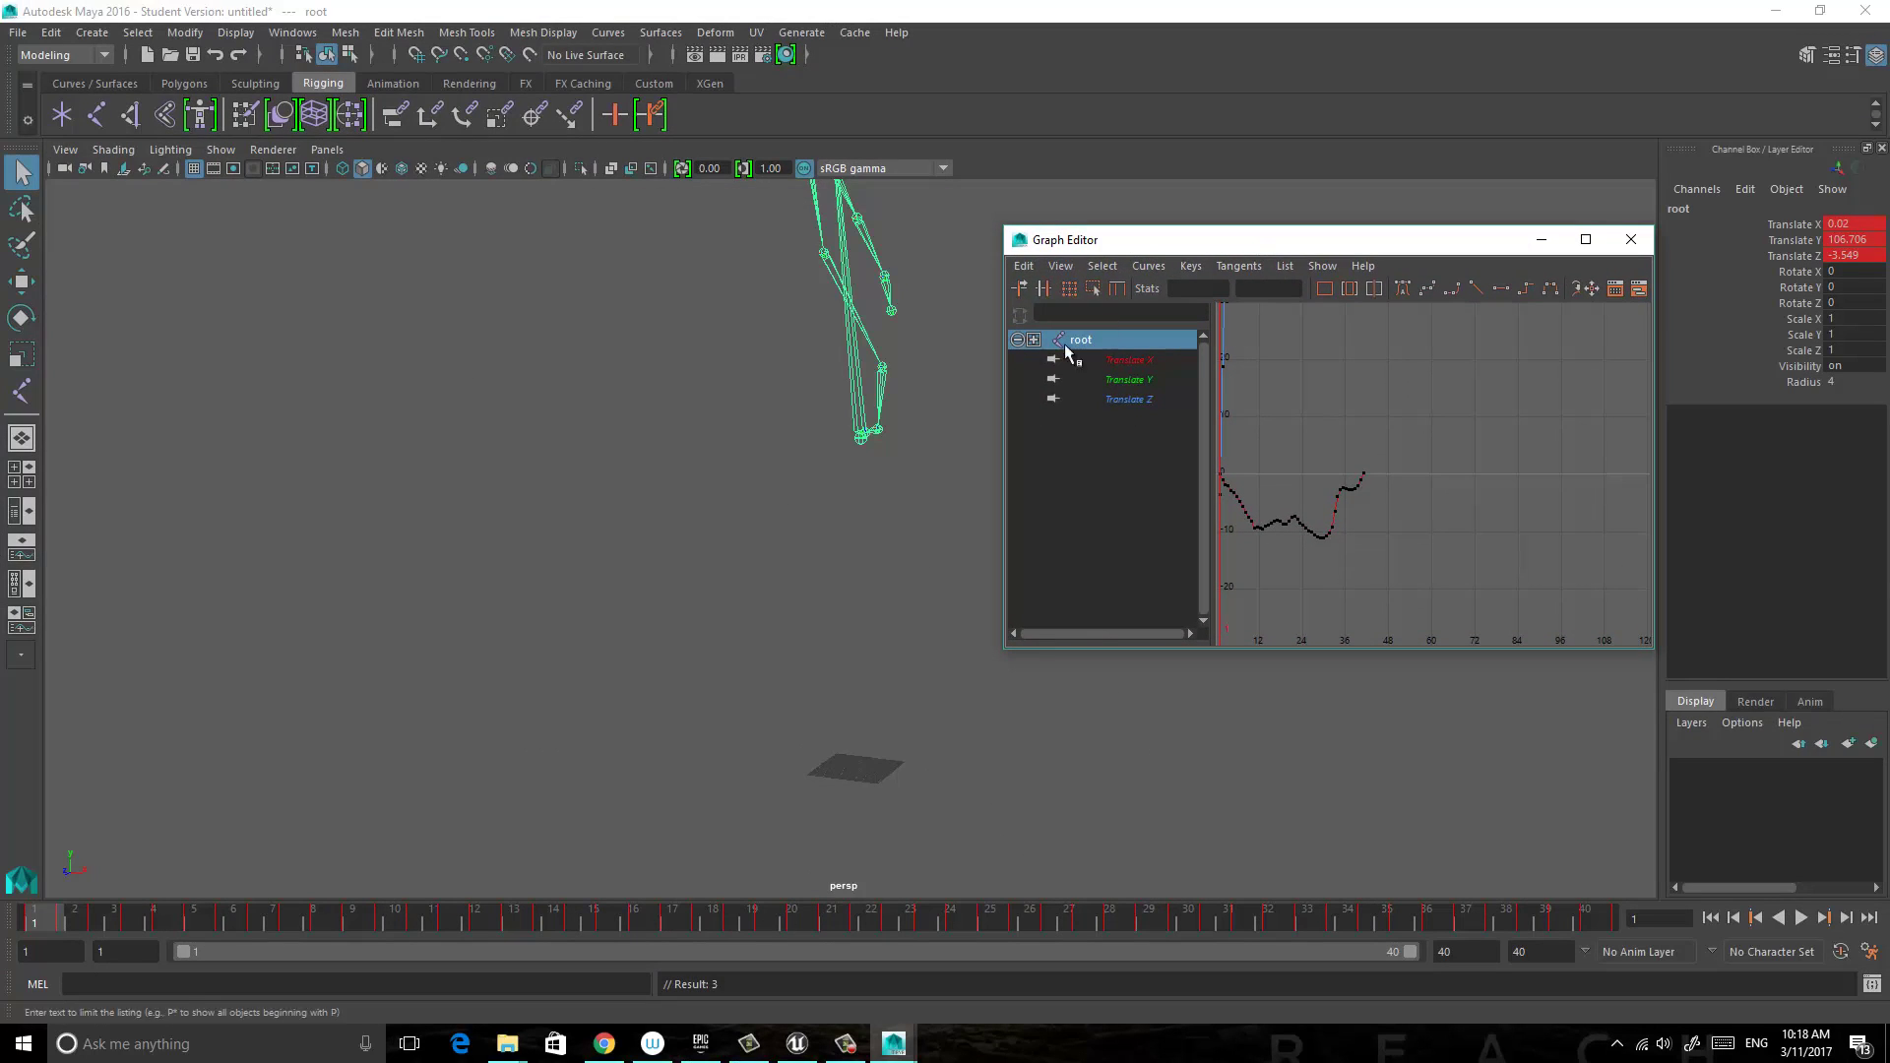
alt+drag(844, 343, 862, 401)
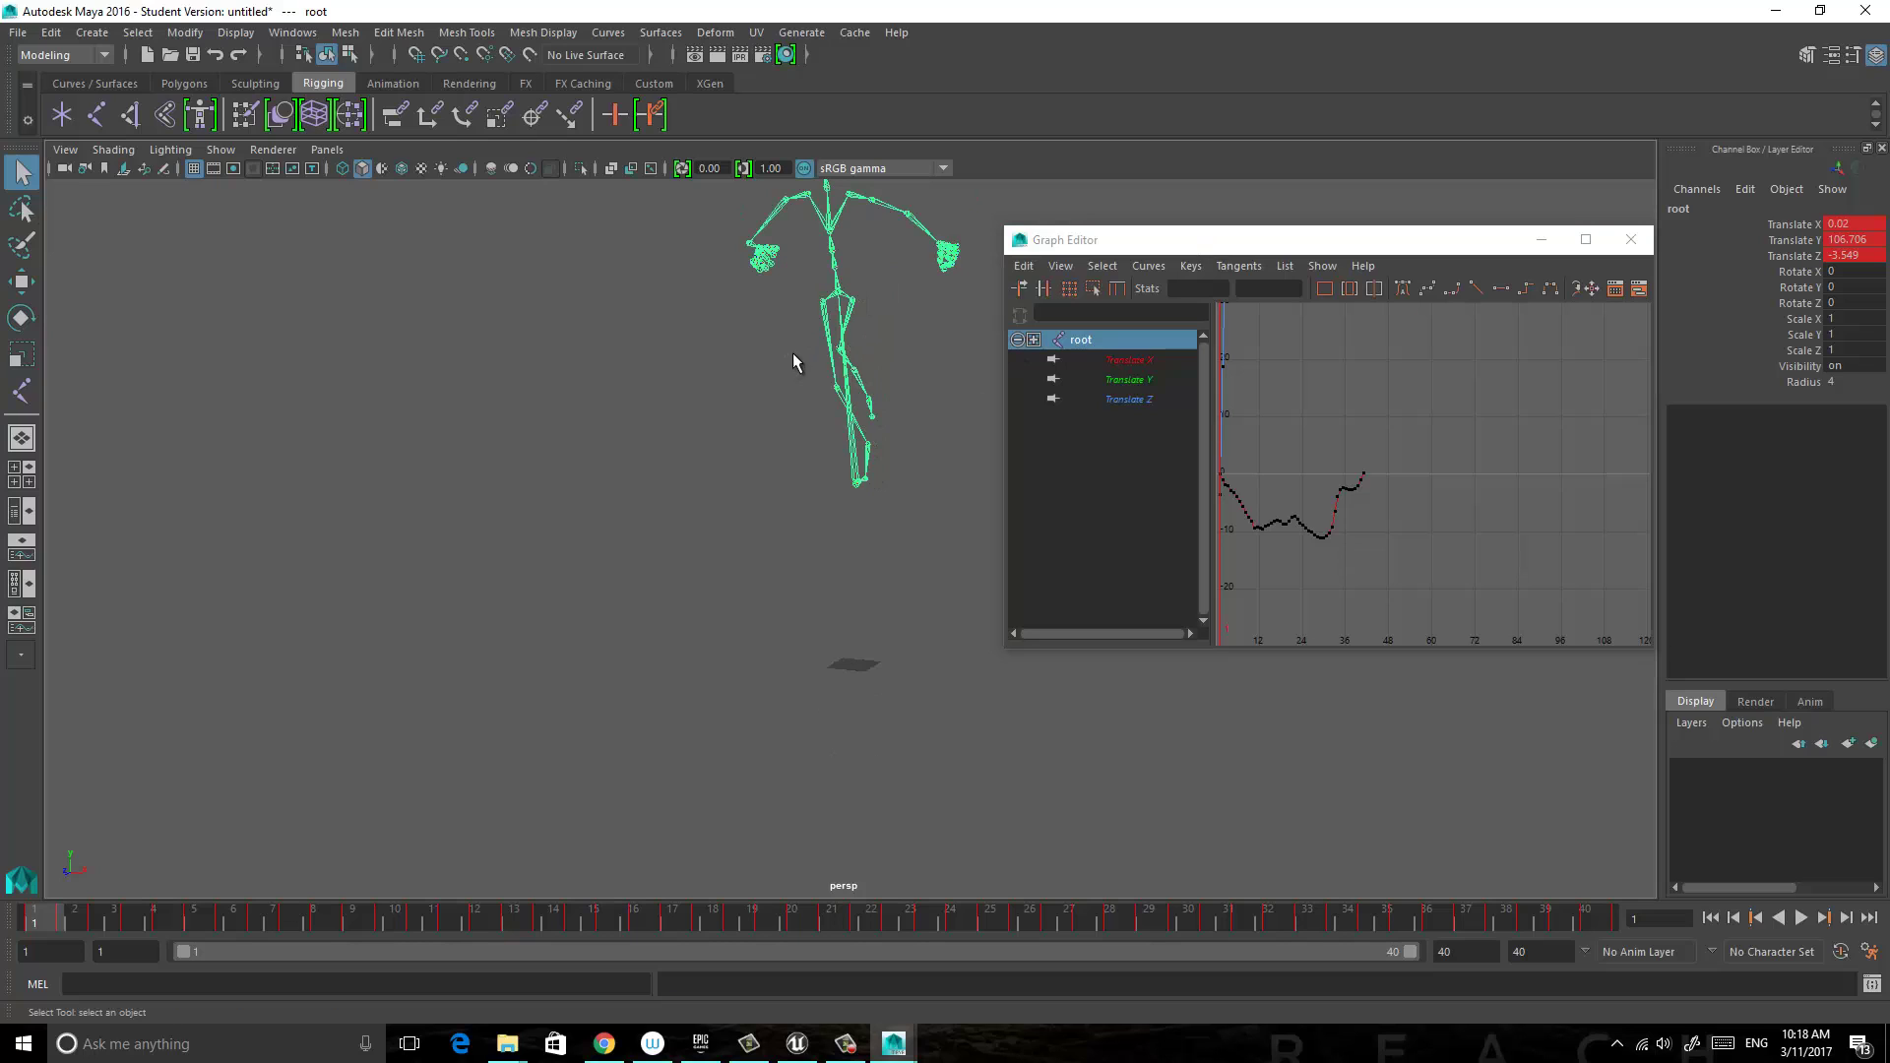
alt+middle_drag(793, 364, 621, 473)
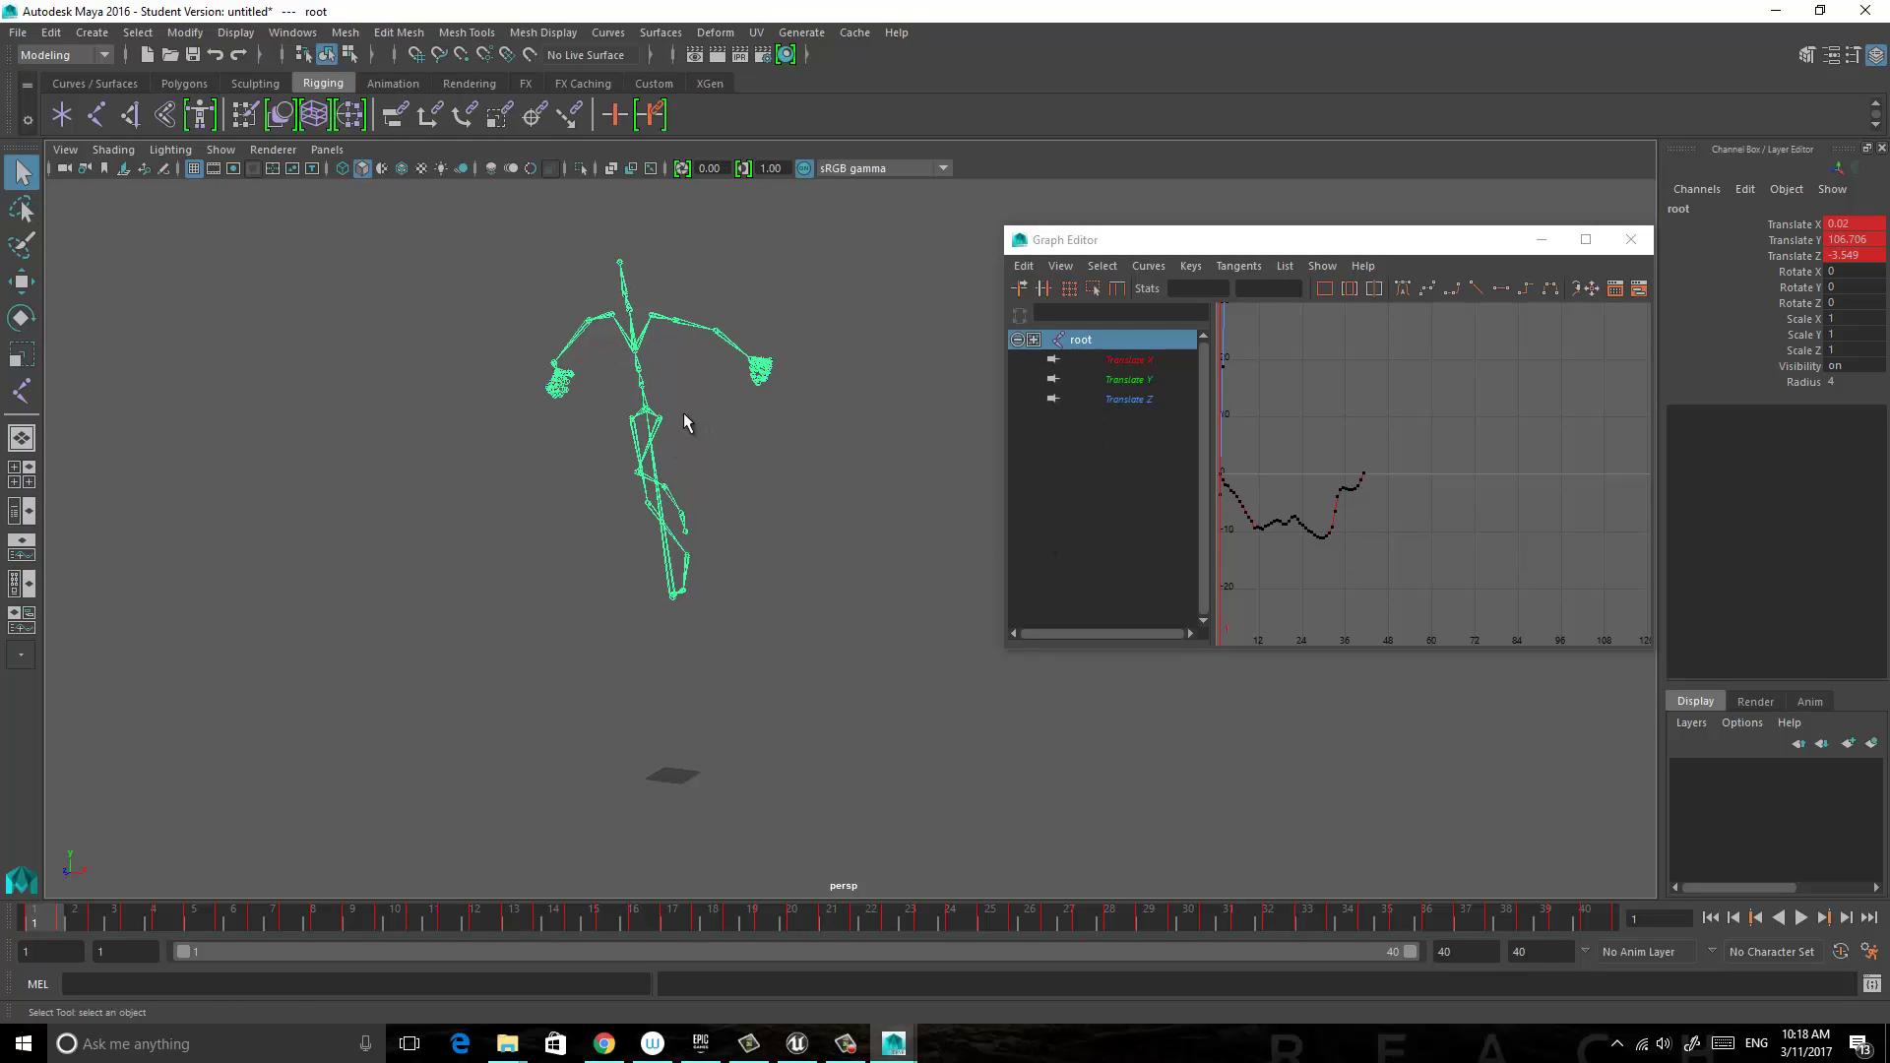
scroll(635, 418, up, 4)
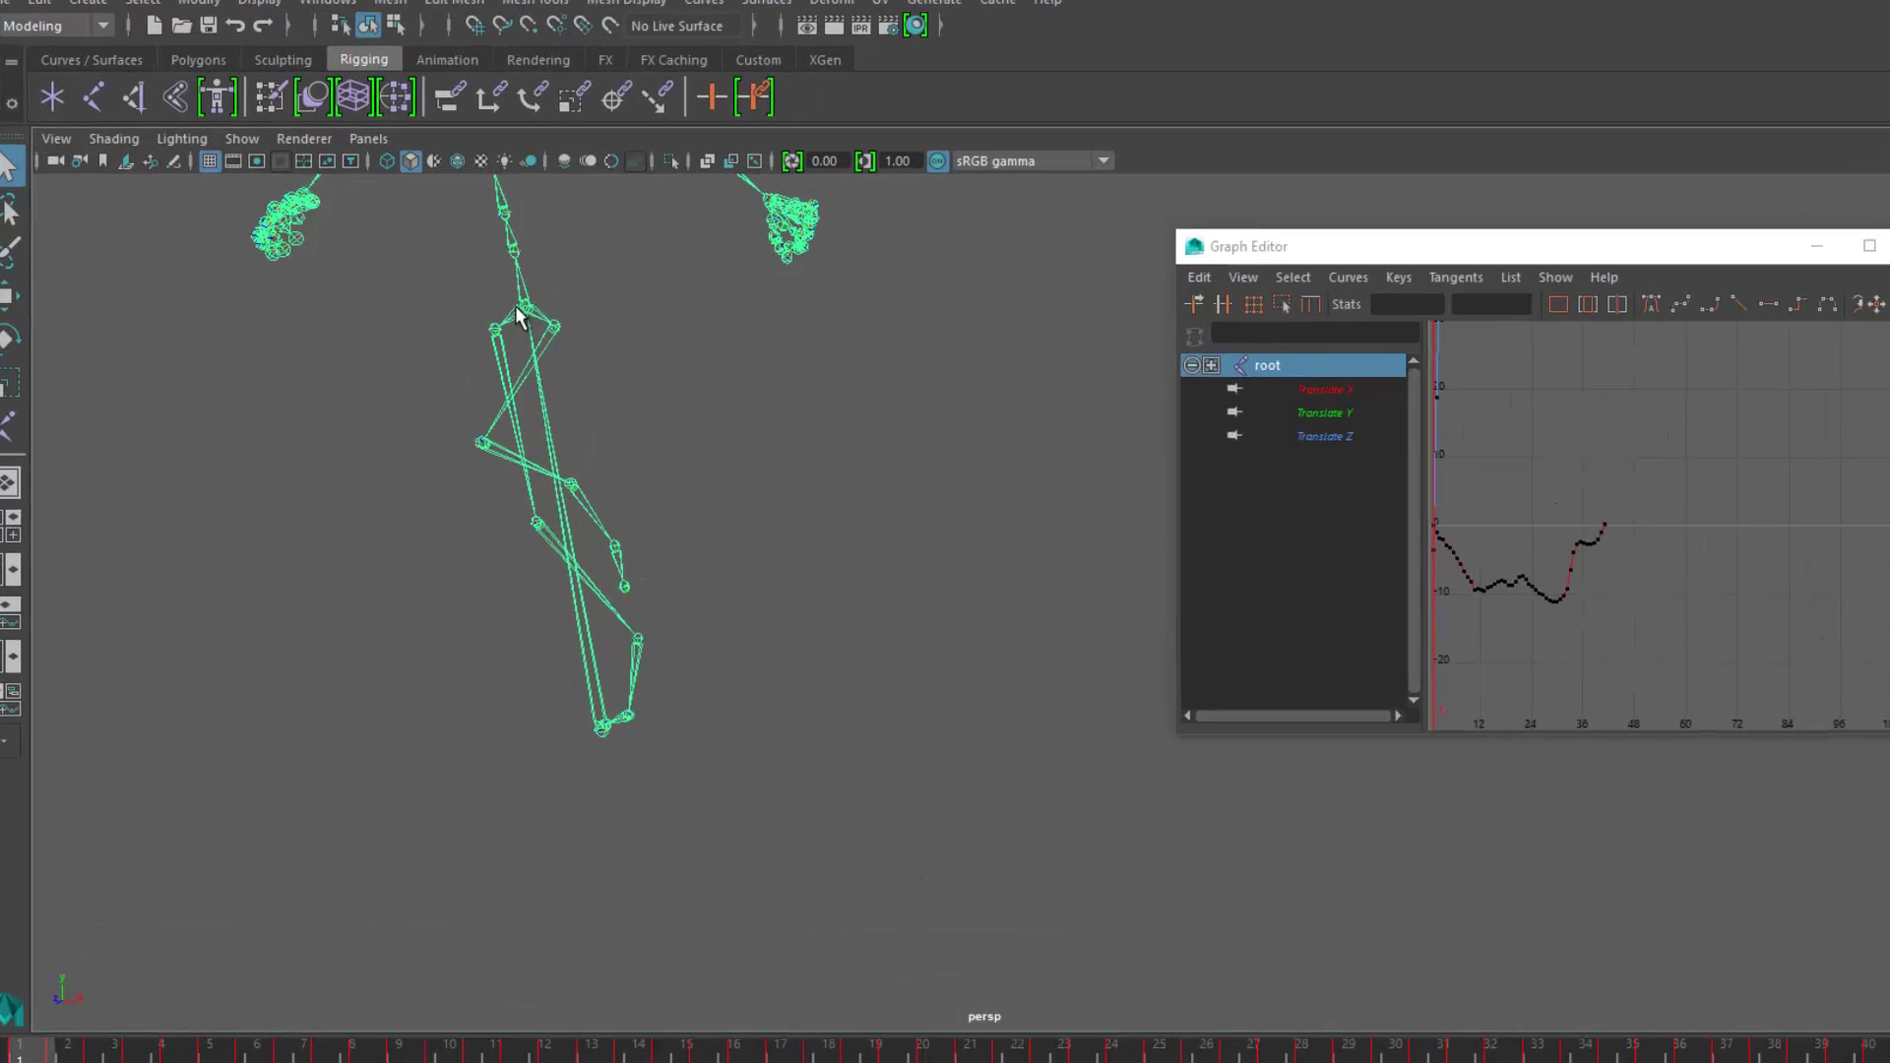
click(521, 313)
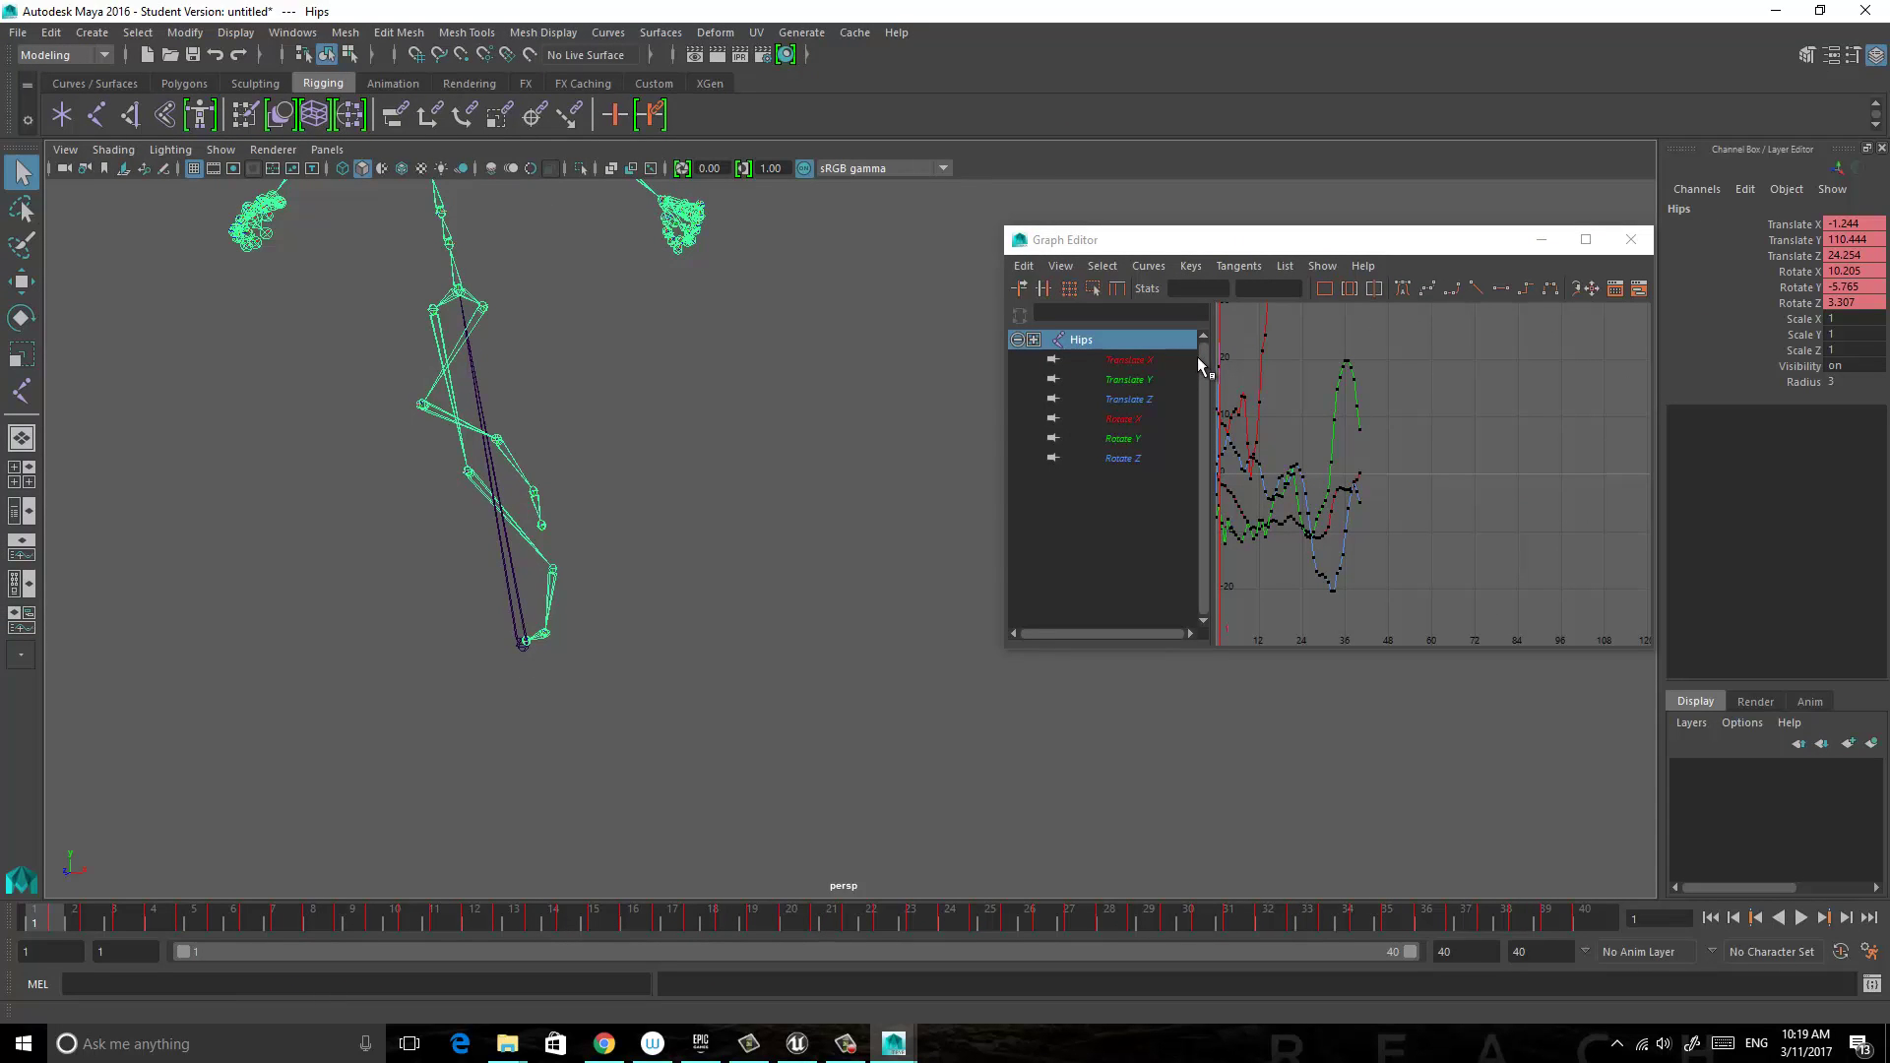
Maximize the Graph Editor, compare the Hips translate curves, and frame Translate X alone.
key(super+Up)
scroll(370, 343, down, 3)
scroll(375, 343, up, 3)
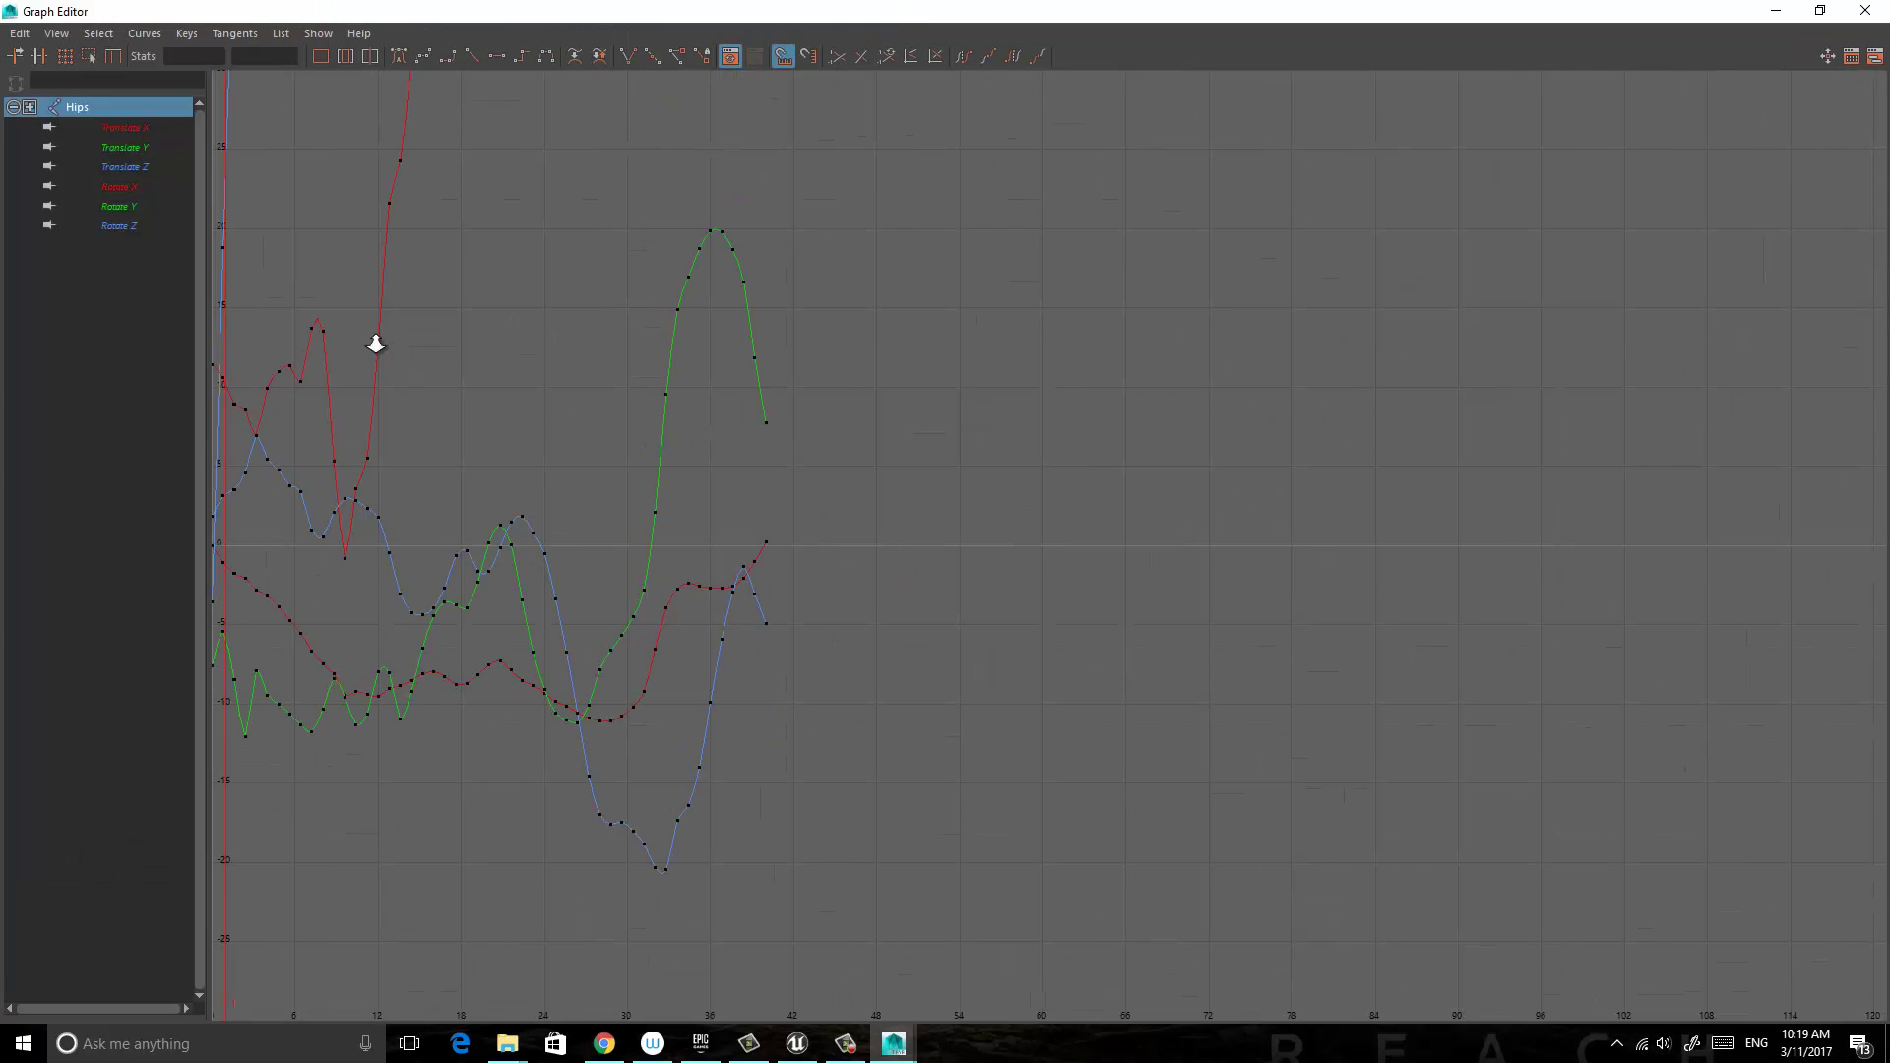
scroll(370, 340, up, 3)
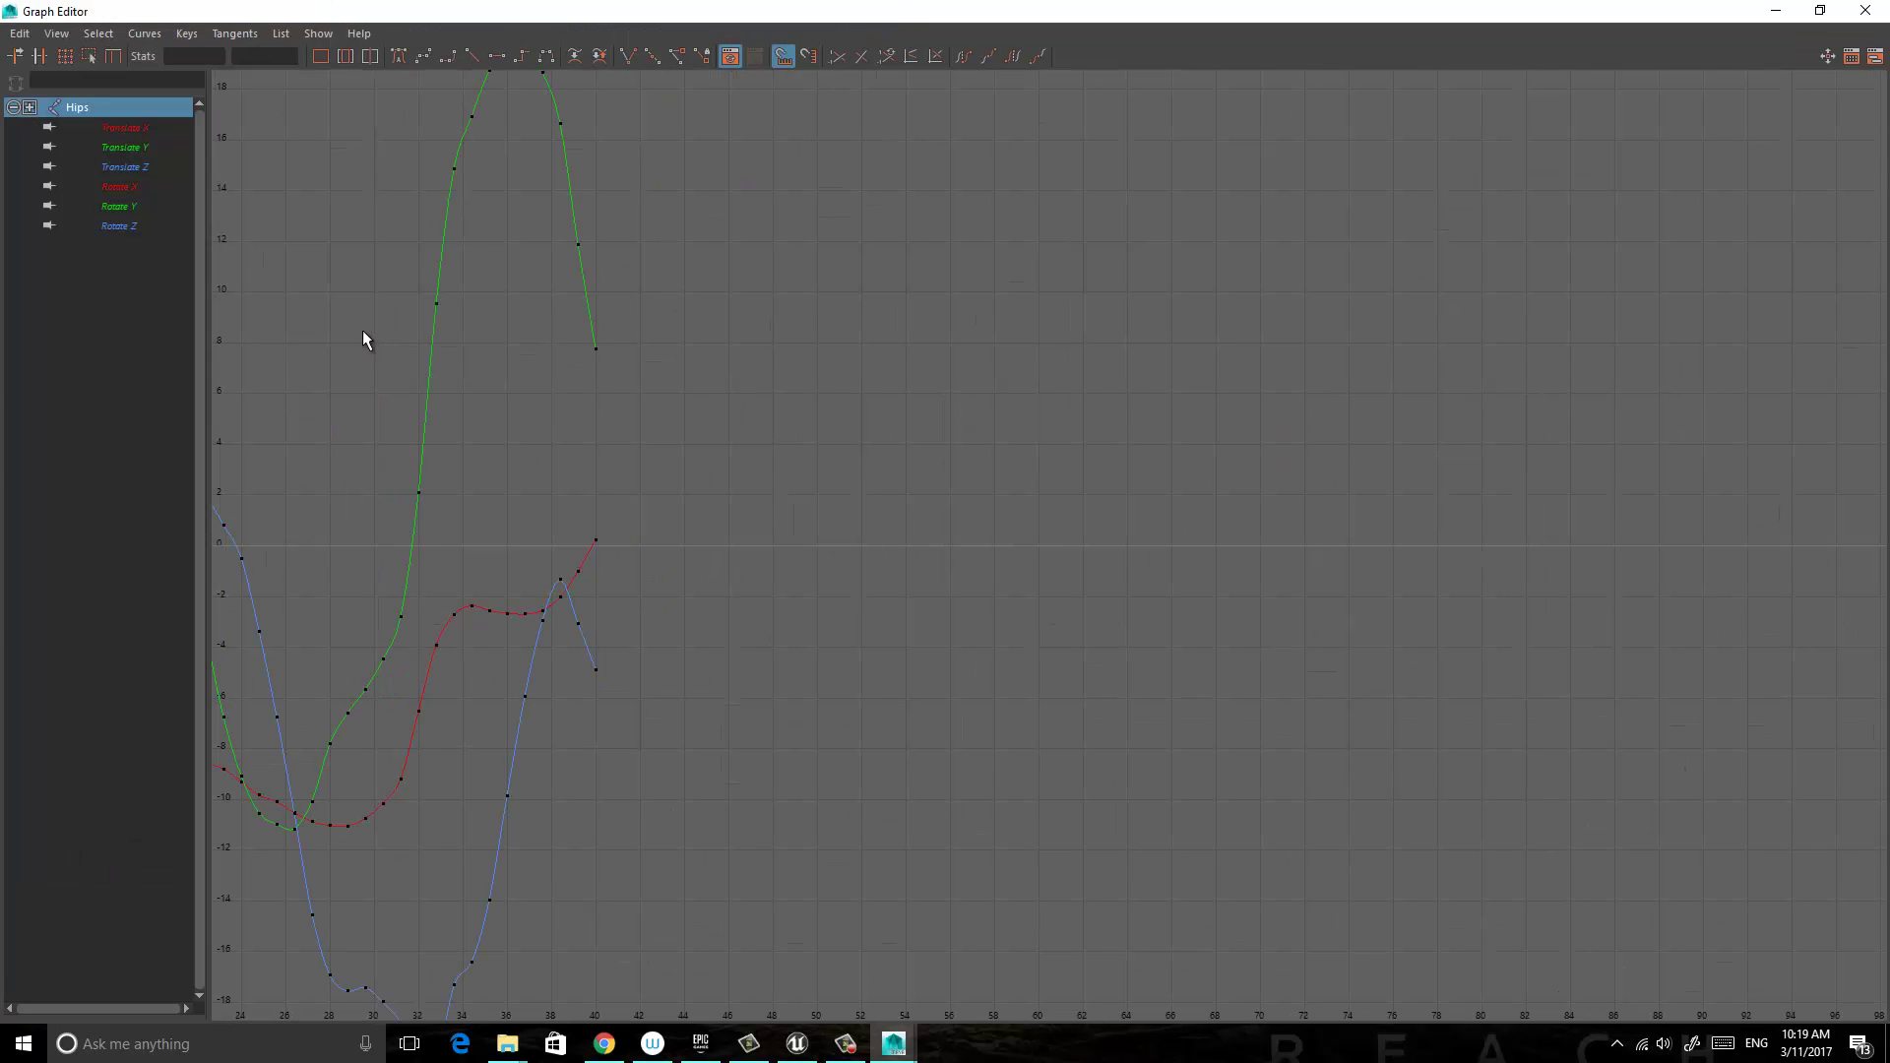
click(140, 126)
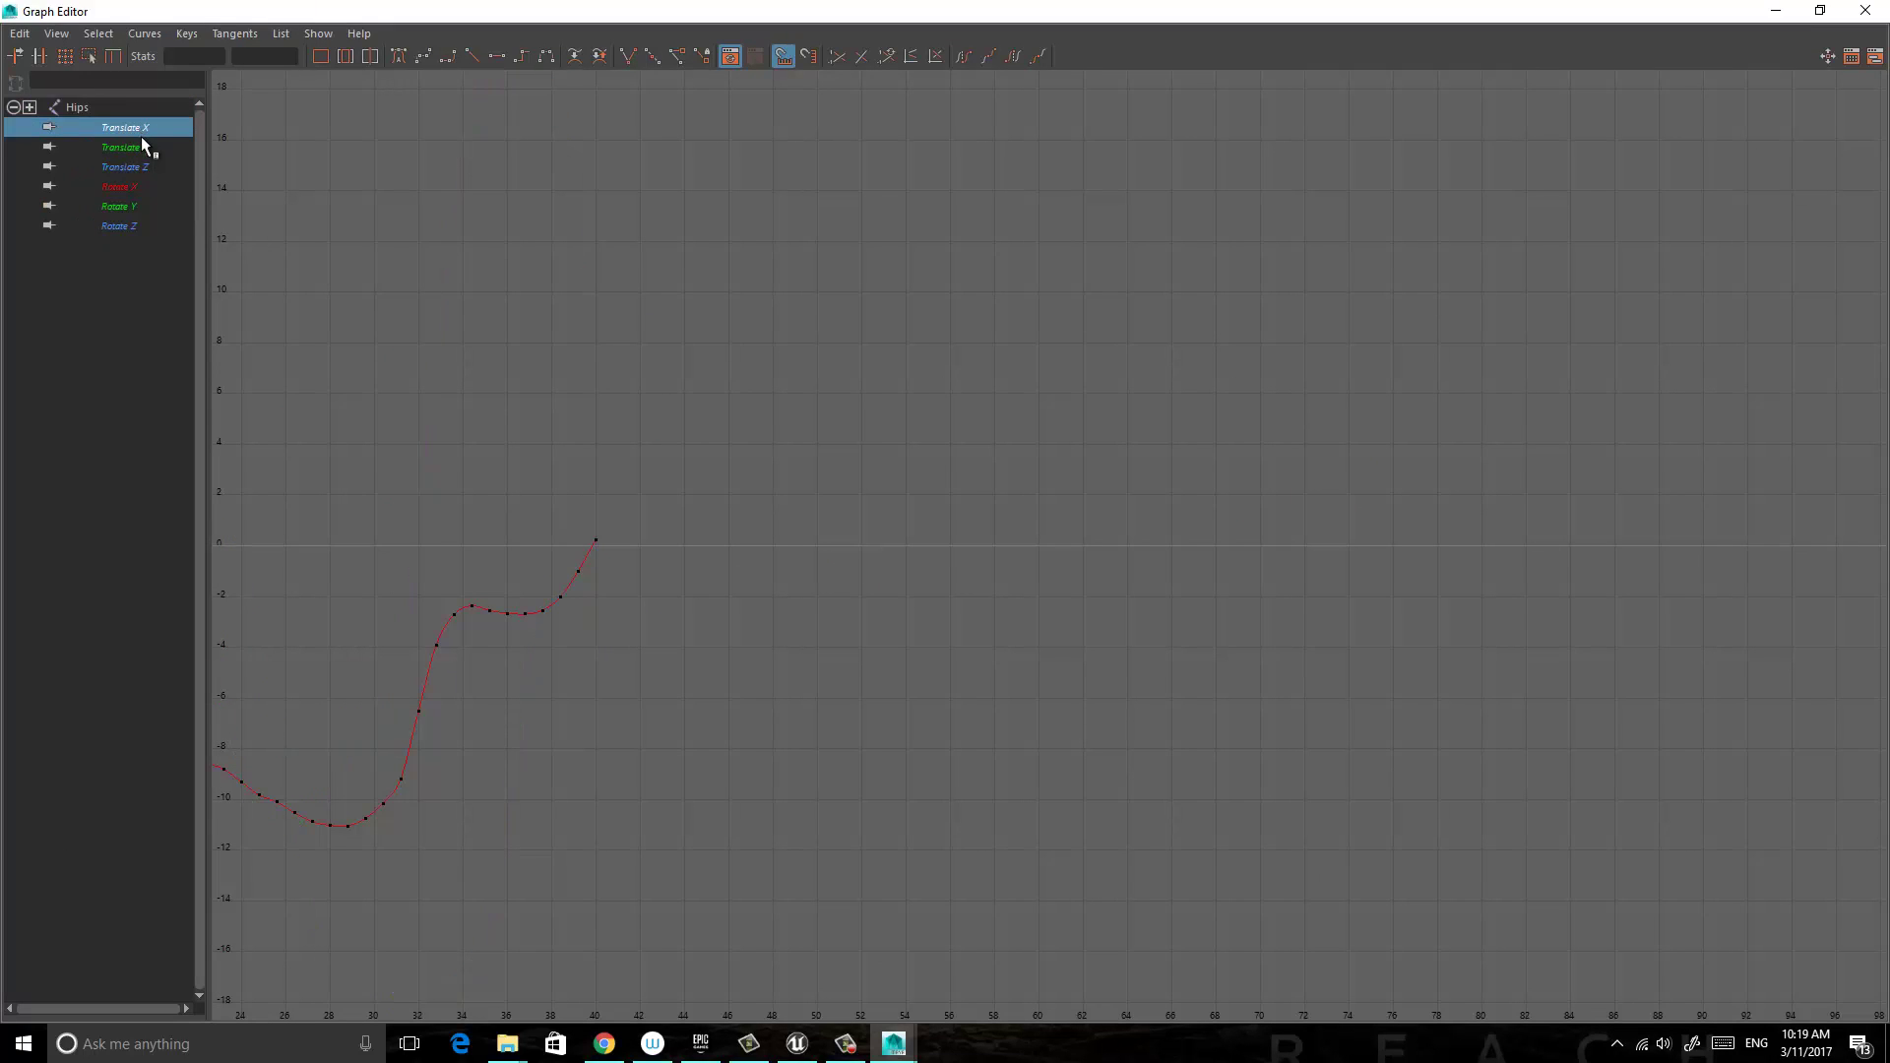
click(140, 146)
click(142, 165)
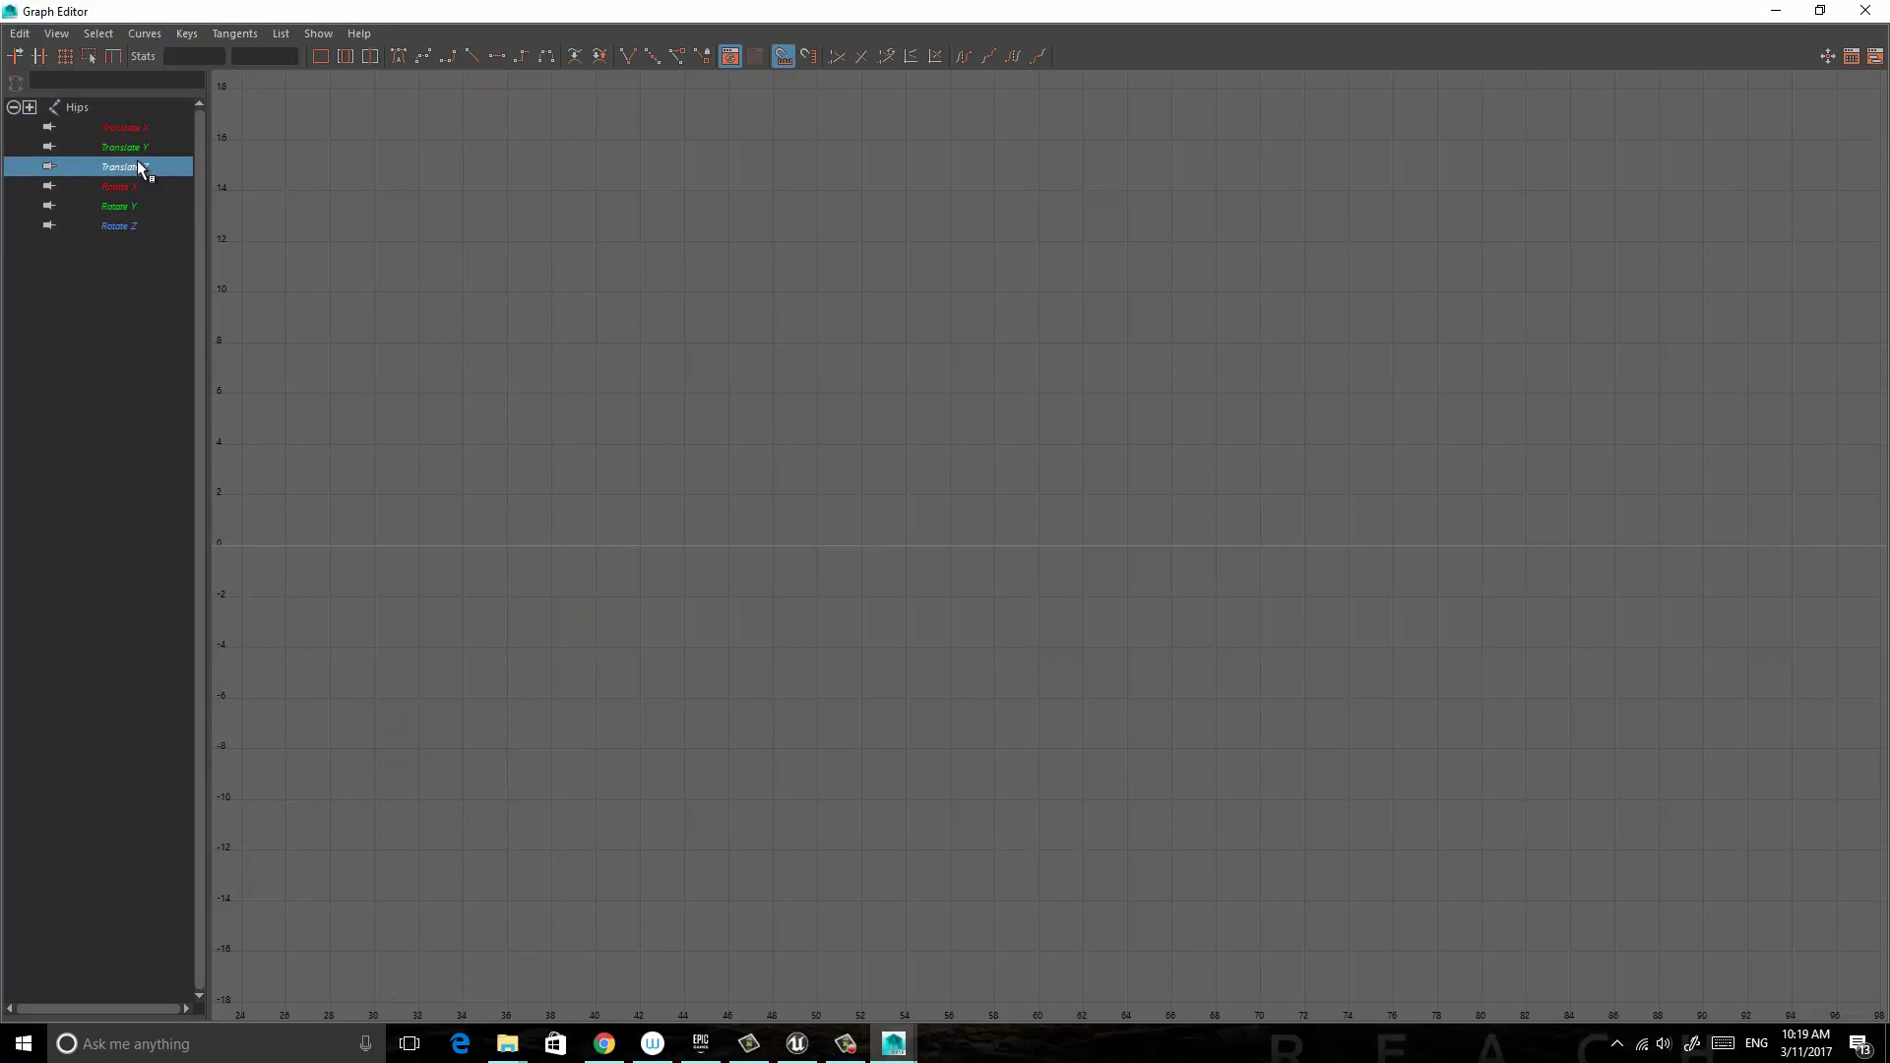
click(133, 127)
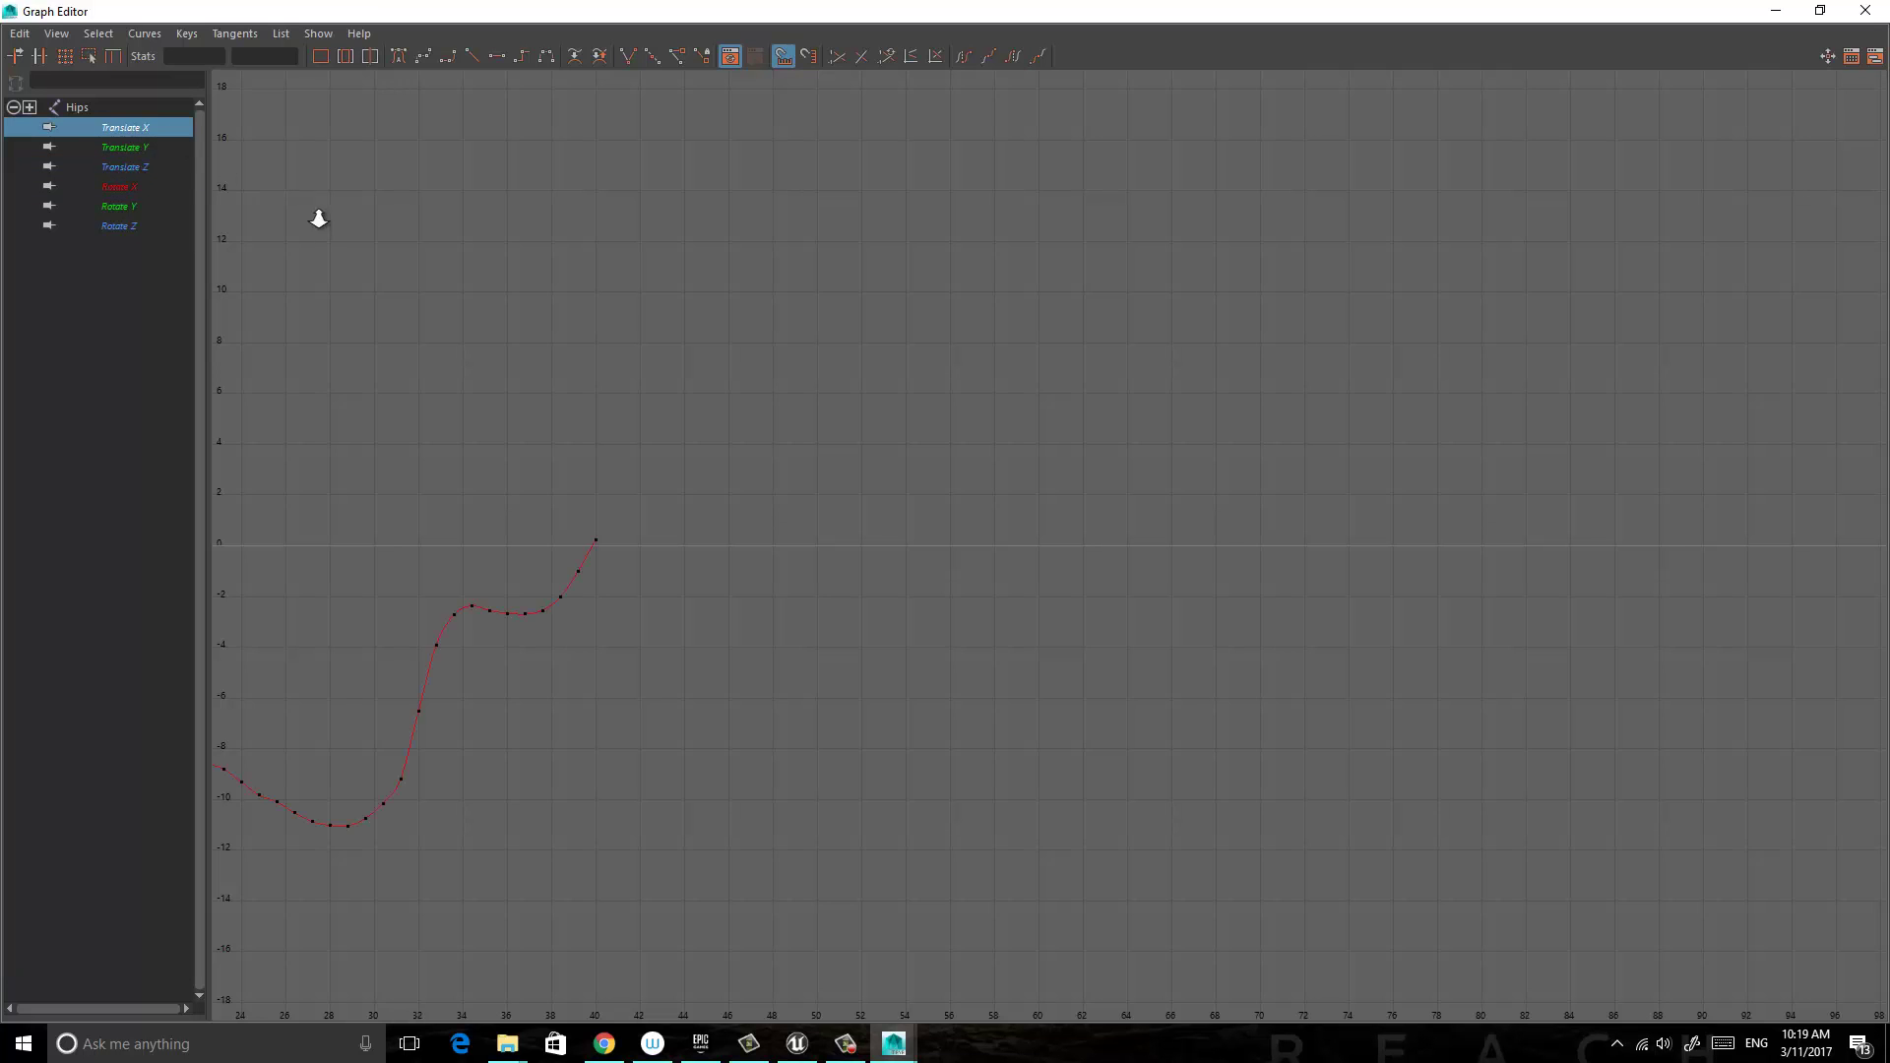
key(f)
key(f)
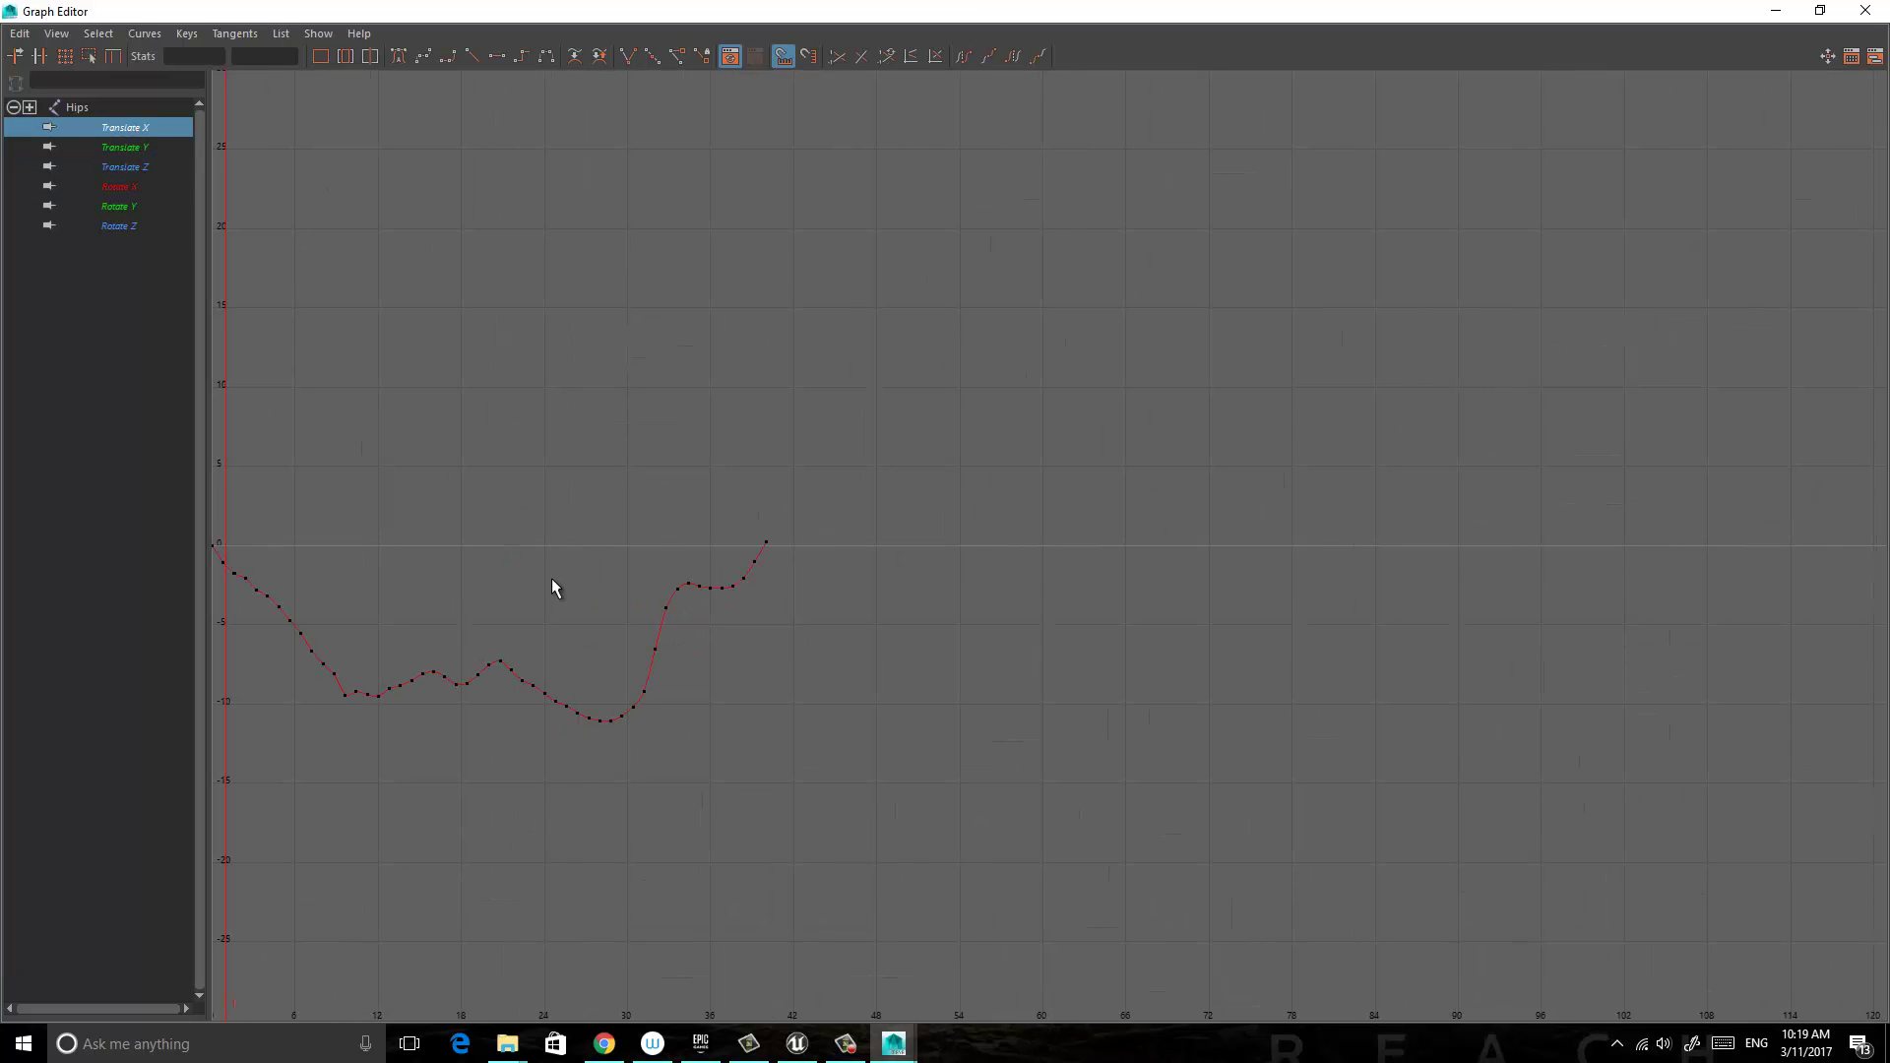
Marquee-select all keys on the Hips Translate X curve.
alt+middle_drag(552, 588, 852, 437)
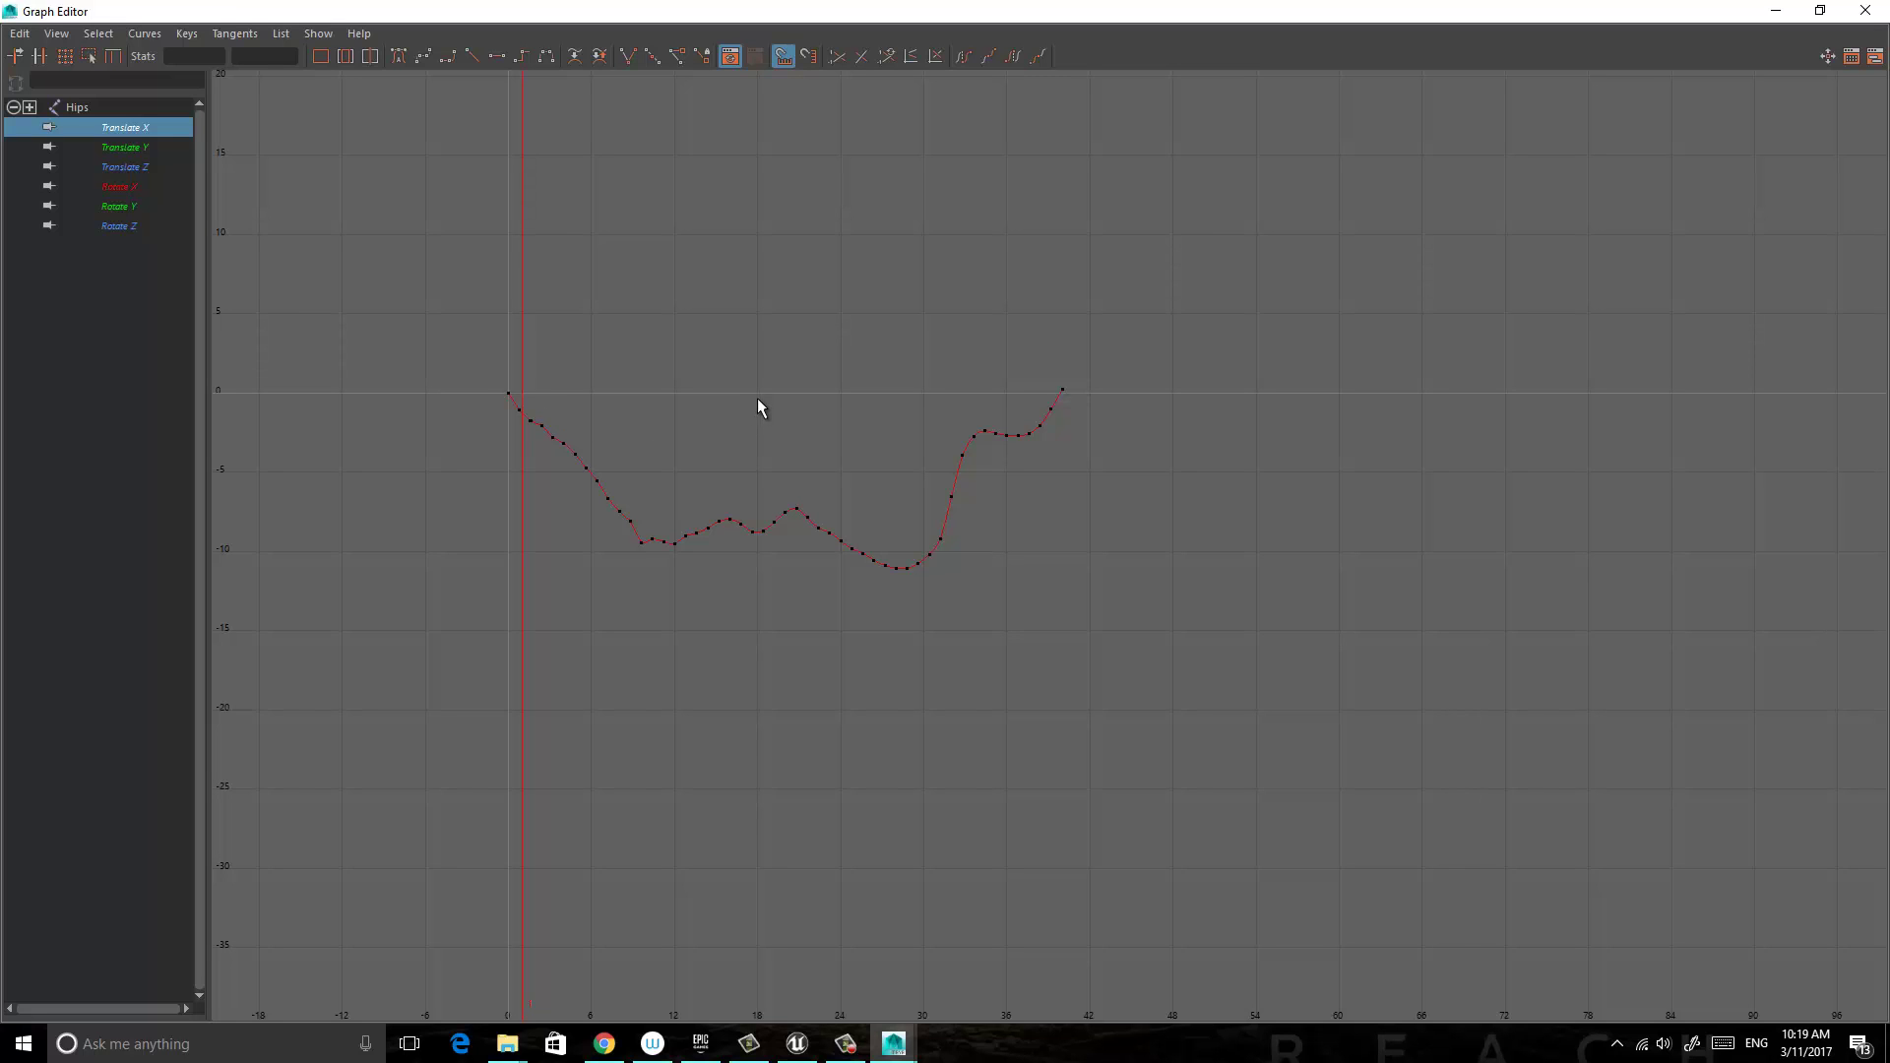
alt+middle_drag(793, 385, 889, 484)
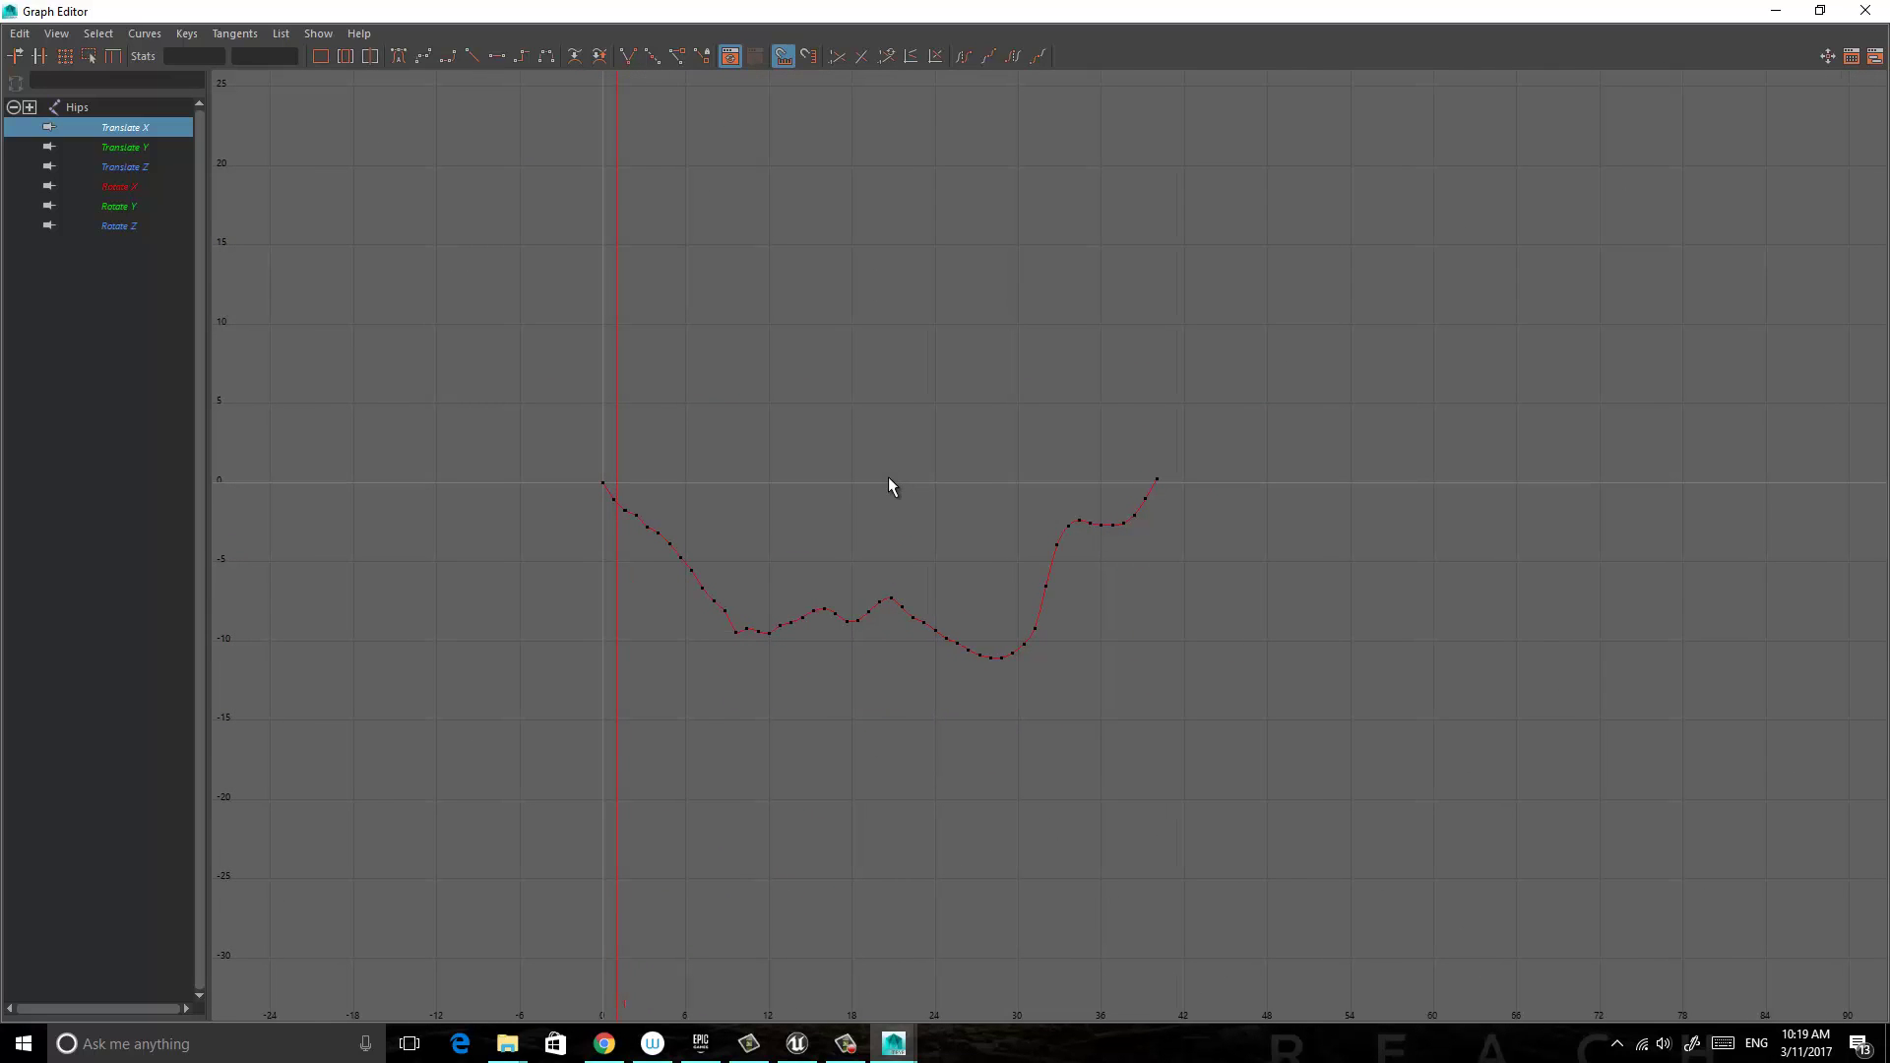
scroll(889, 479, down, 2)
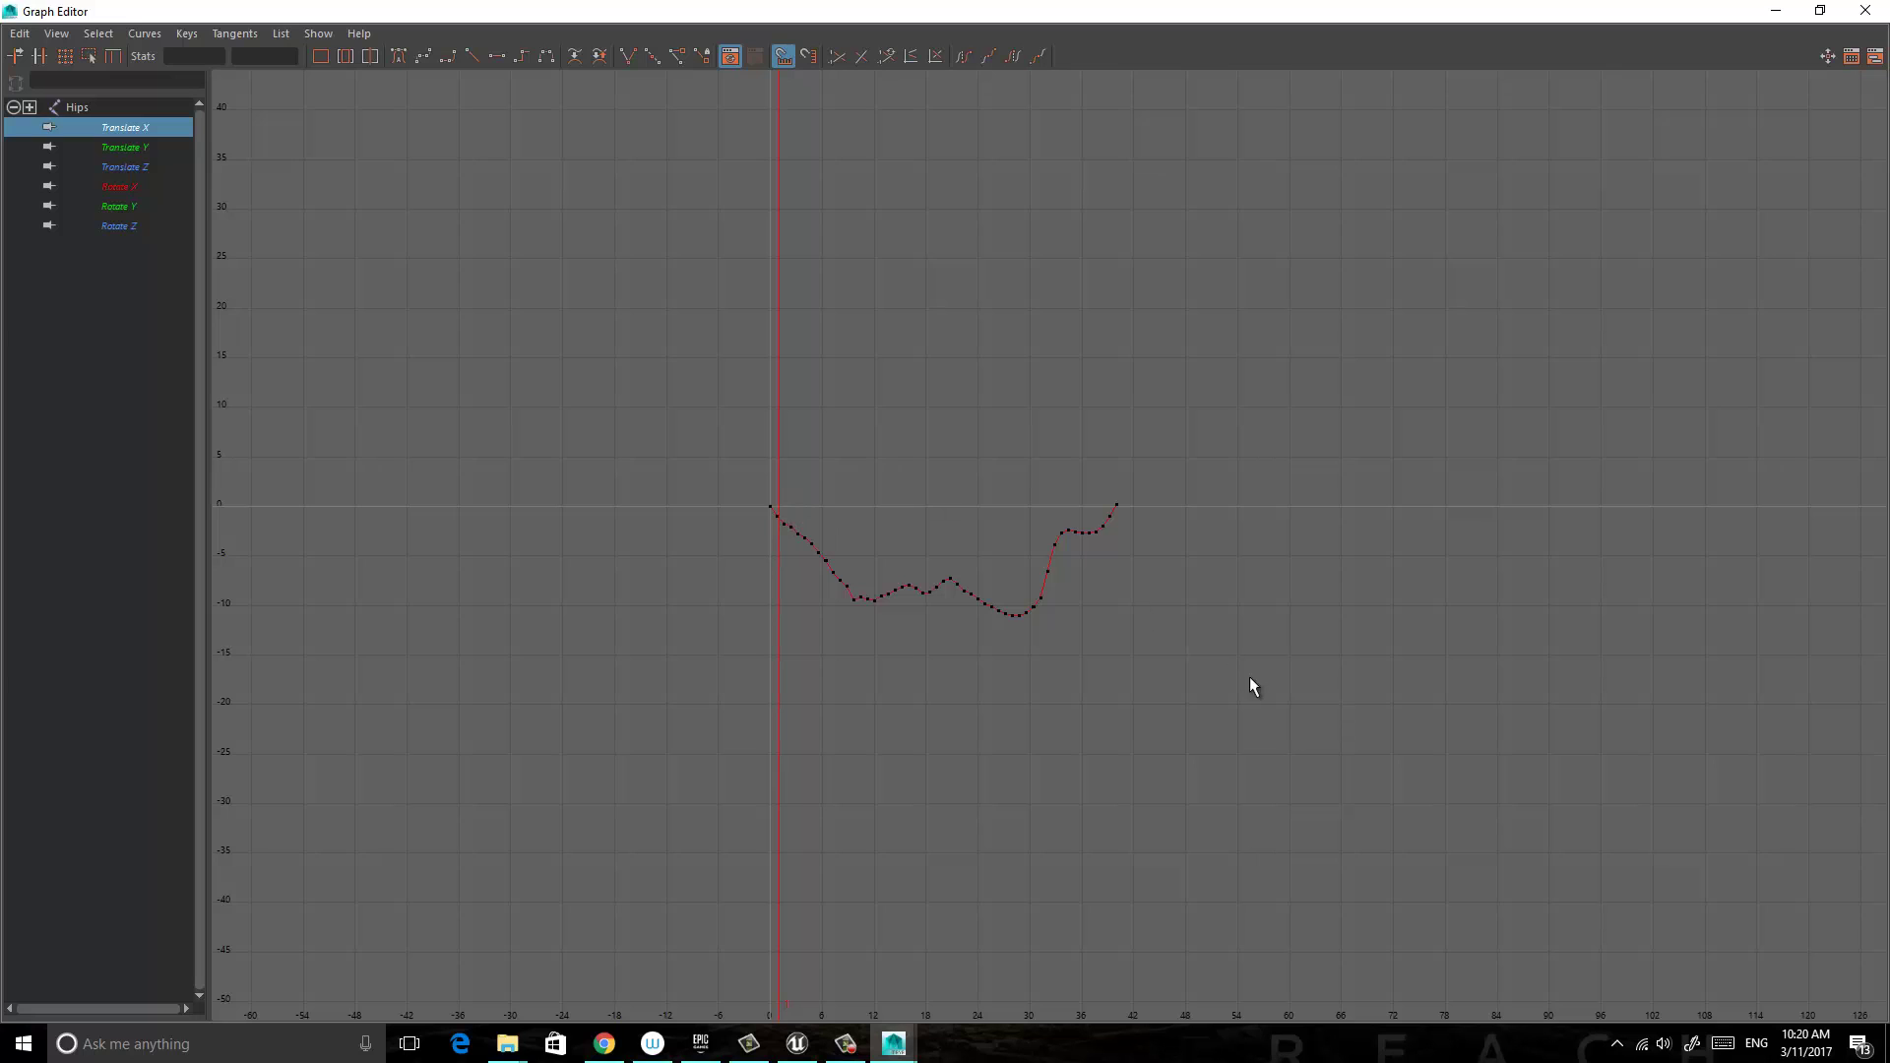
drag(988, 560, 780, 393)
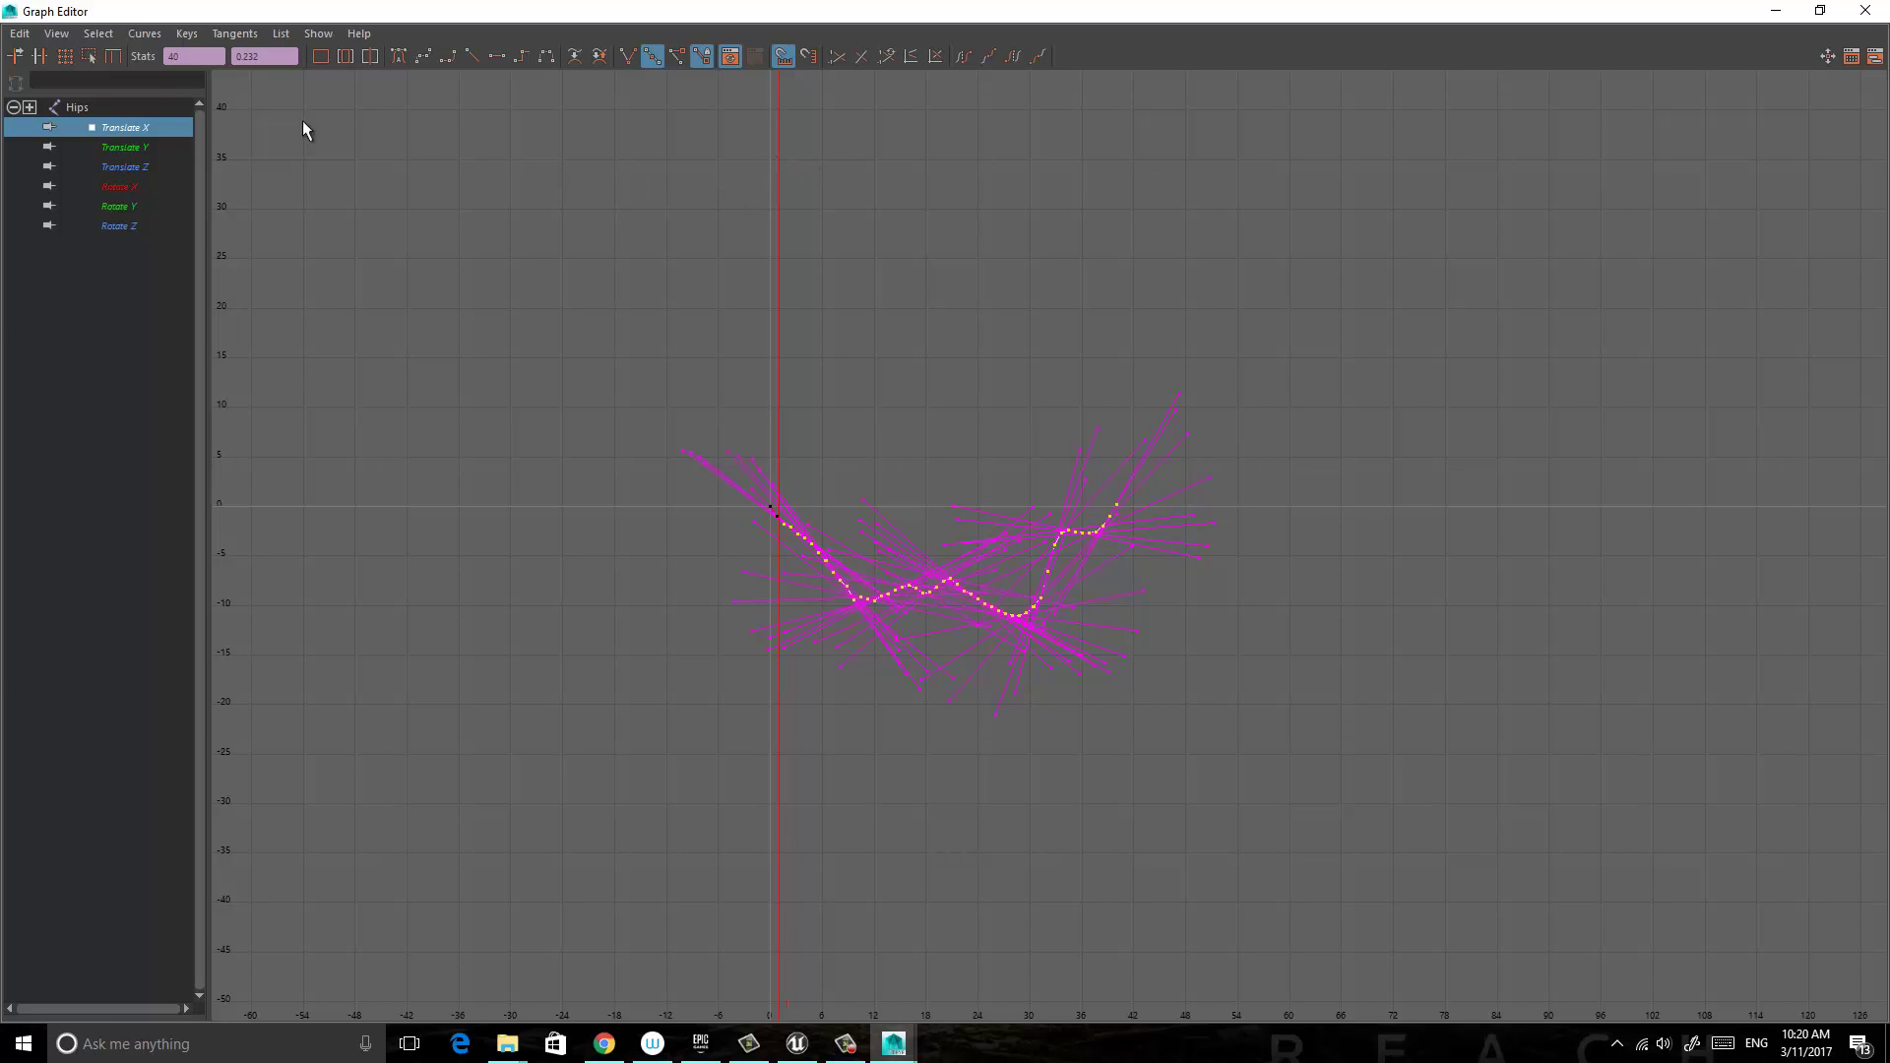
Squash the Hips Translate X keys flat to about 0 with the Region Tool.
click(90, 57)
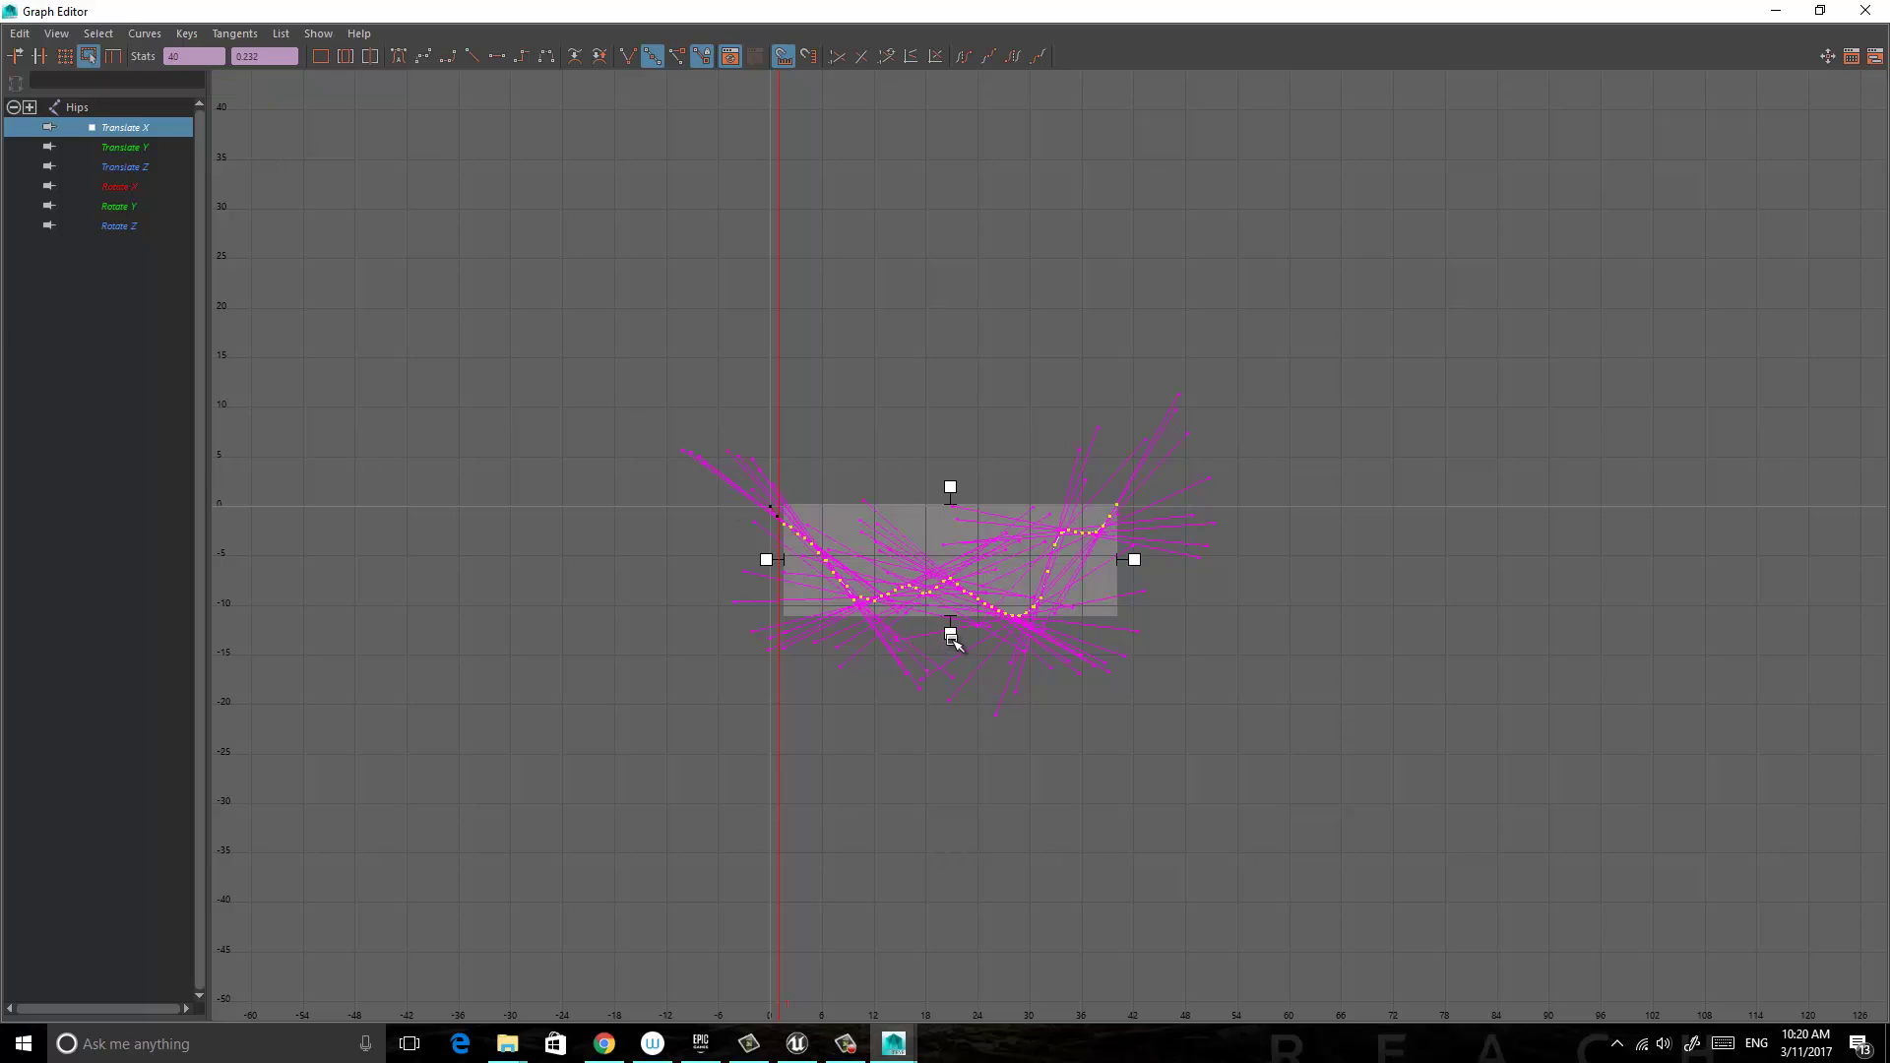
drag(952, 632, 995, 523)
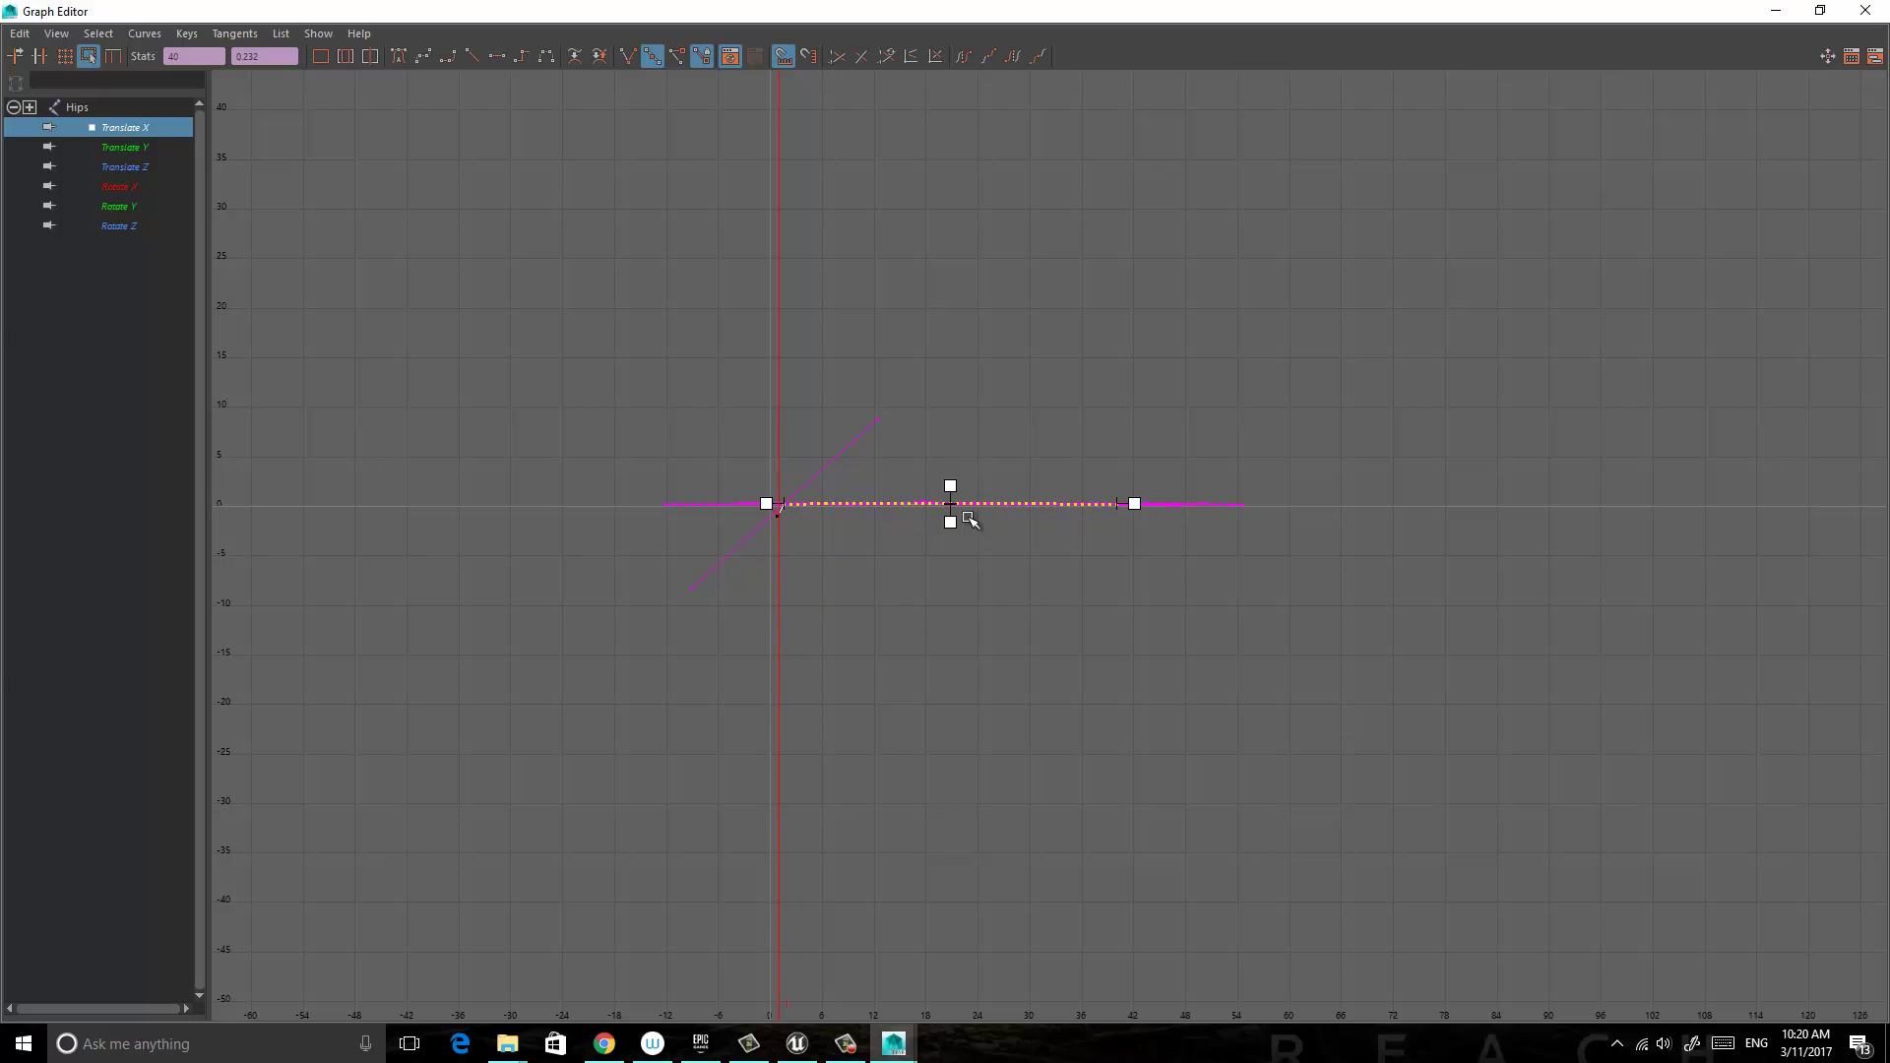
key(f)
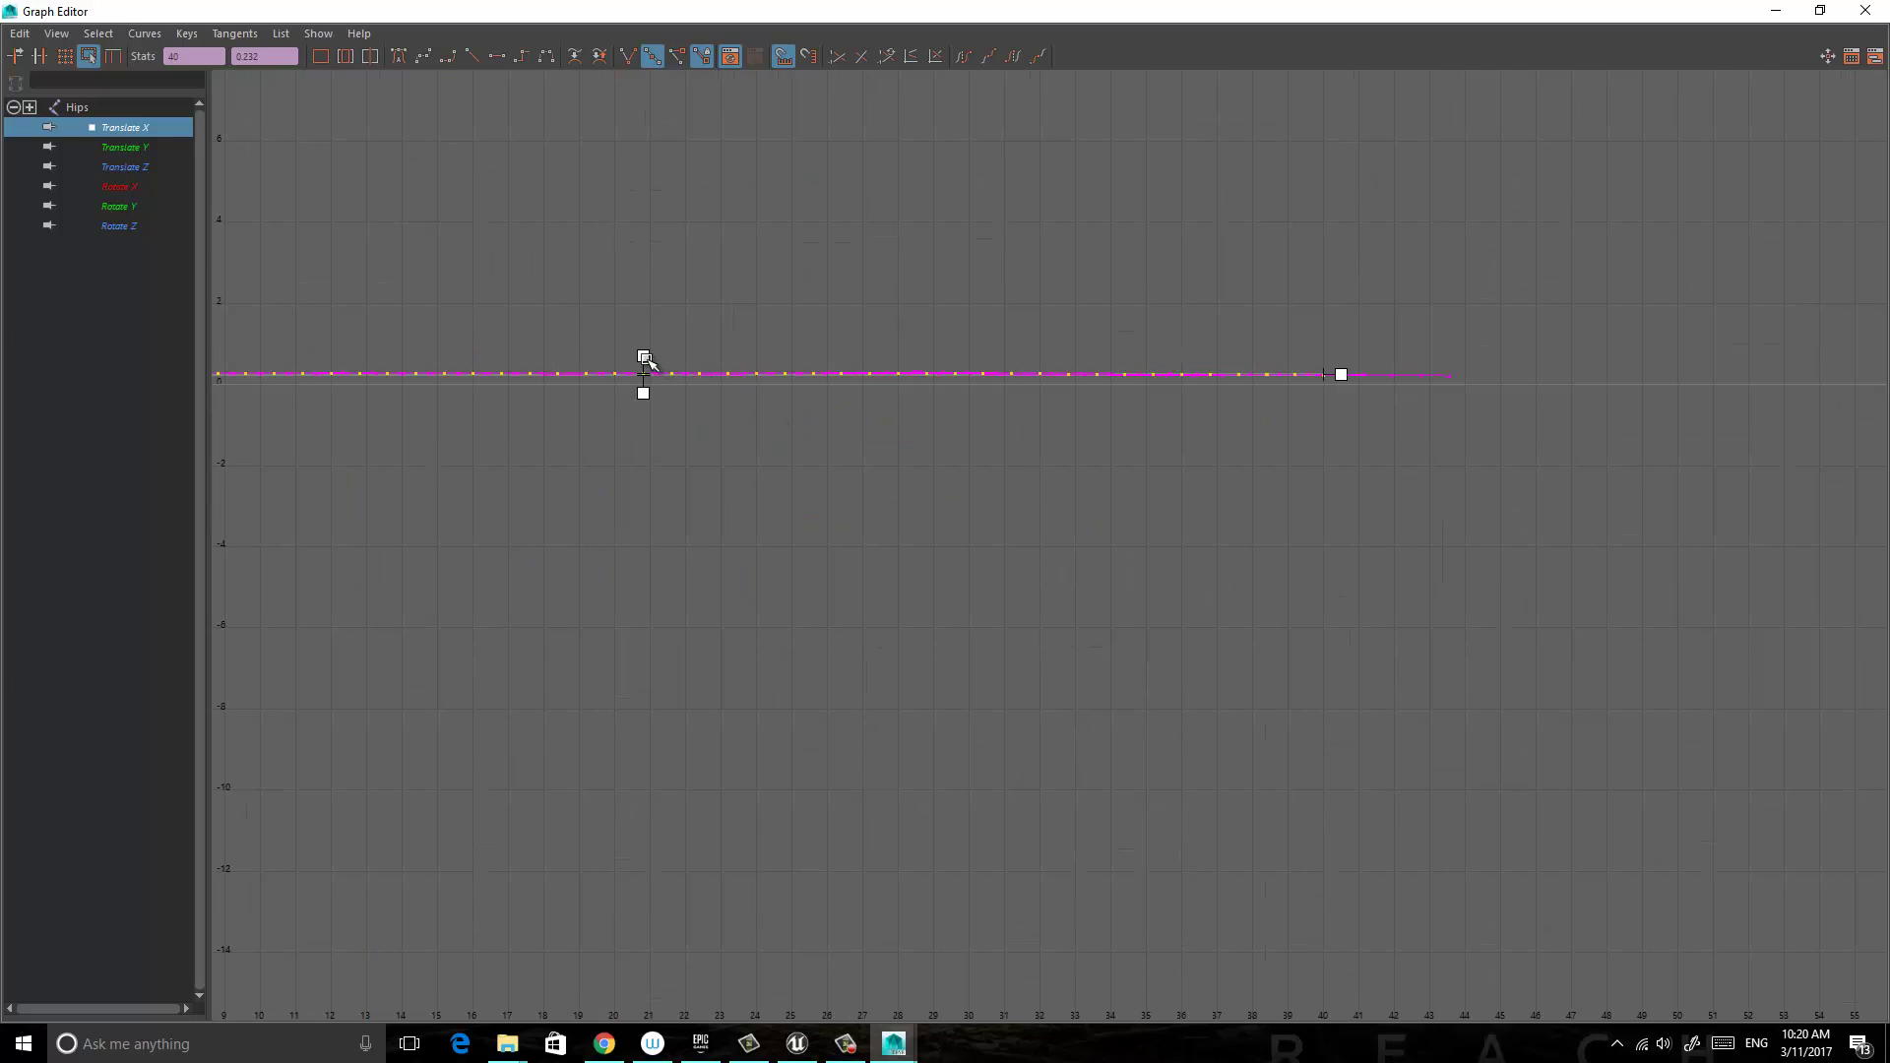
drag(645, 356, 651, 358)
key(a)
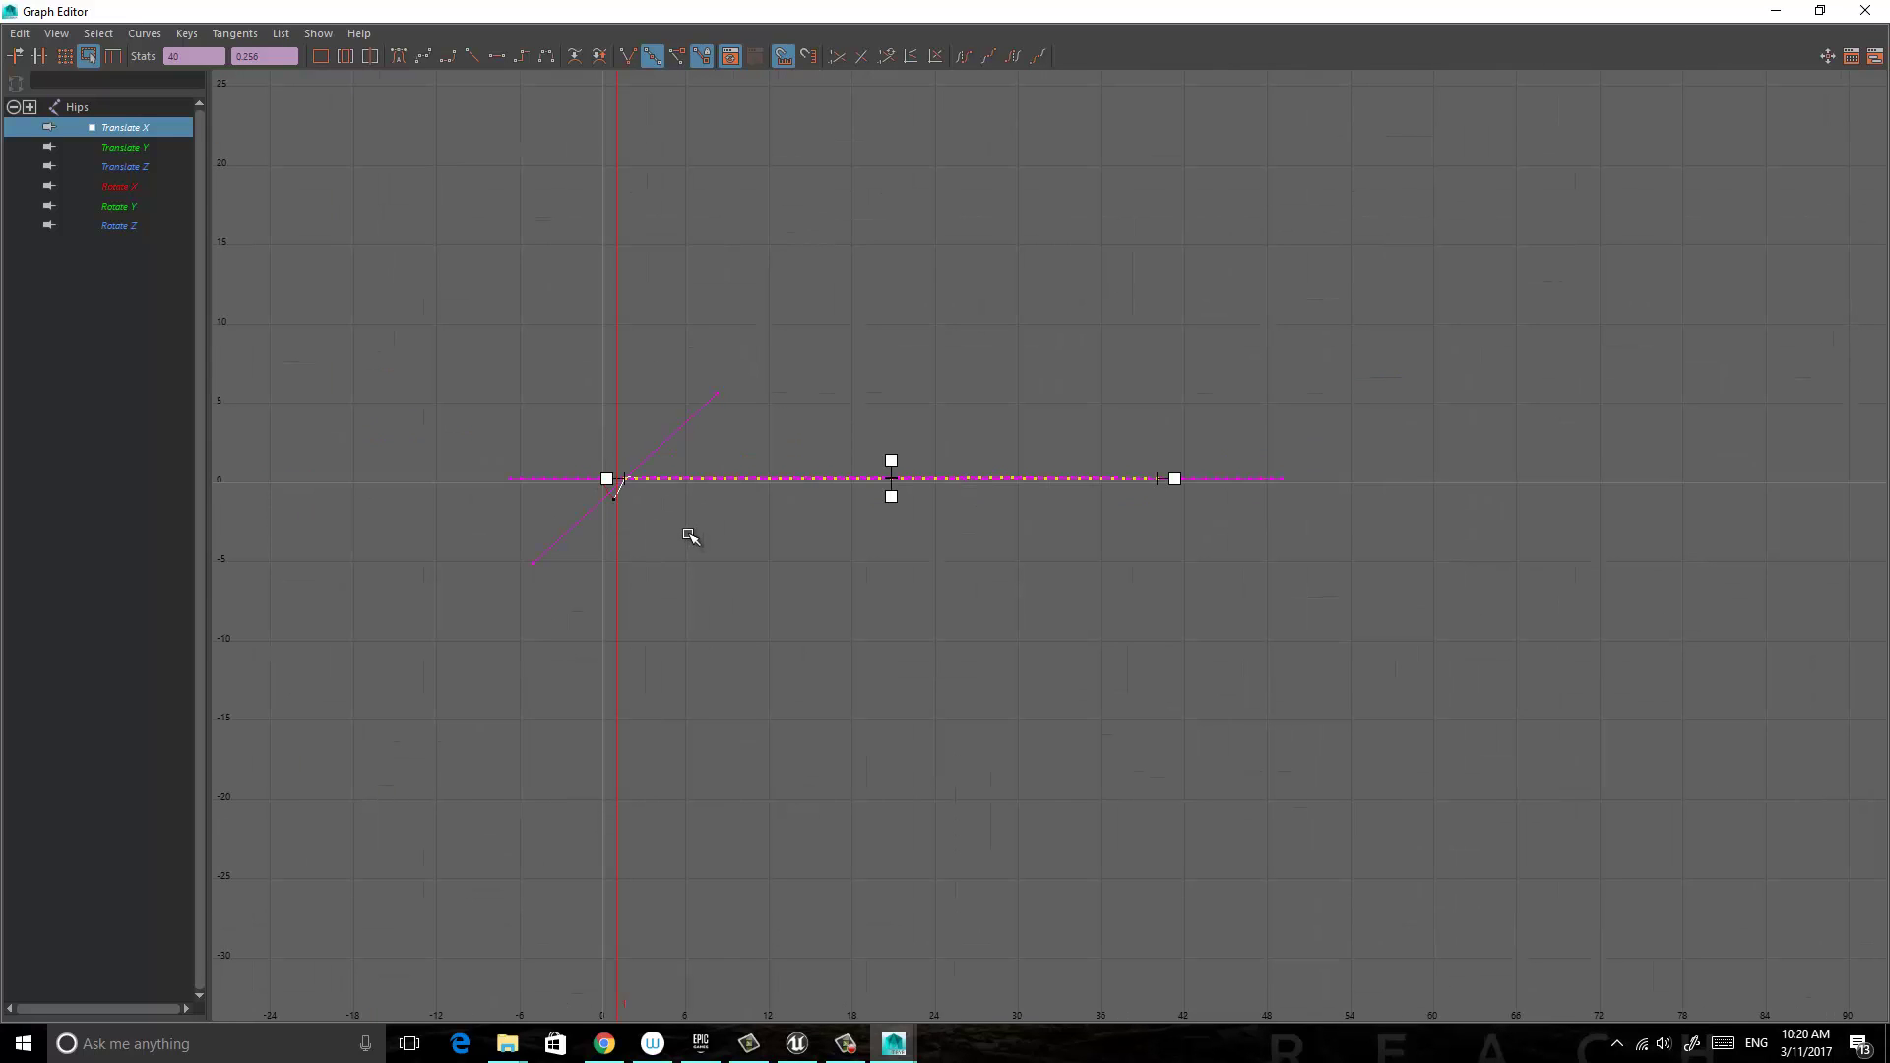
Display the Hips Translate Y curve, peaking near 260, fully in view.
click(139, 150)
key(a)
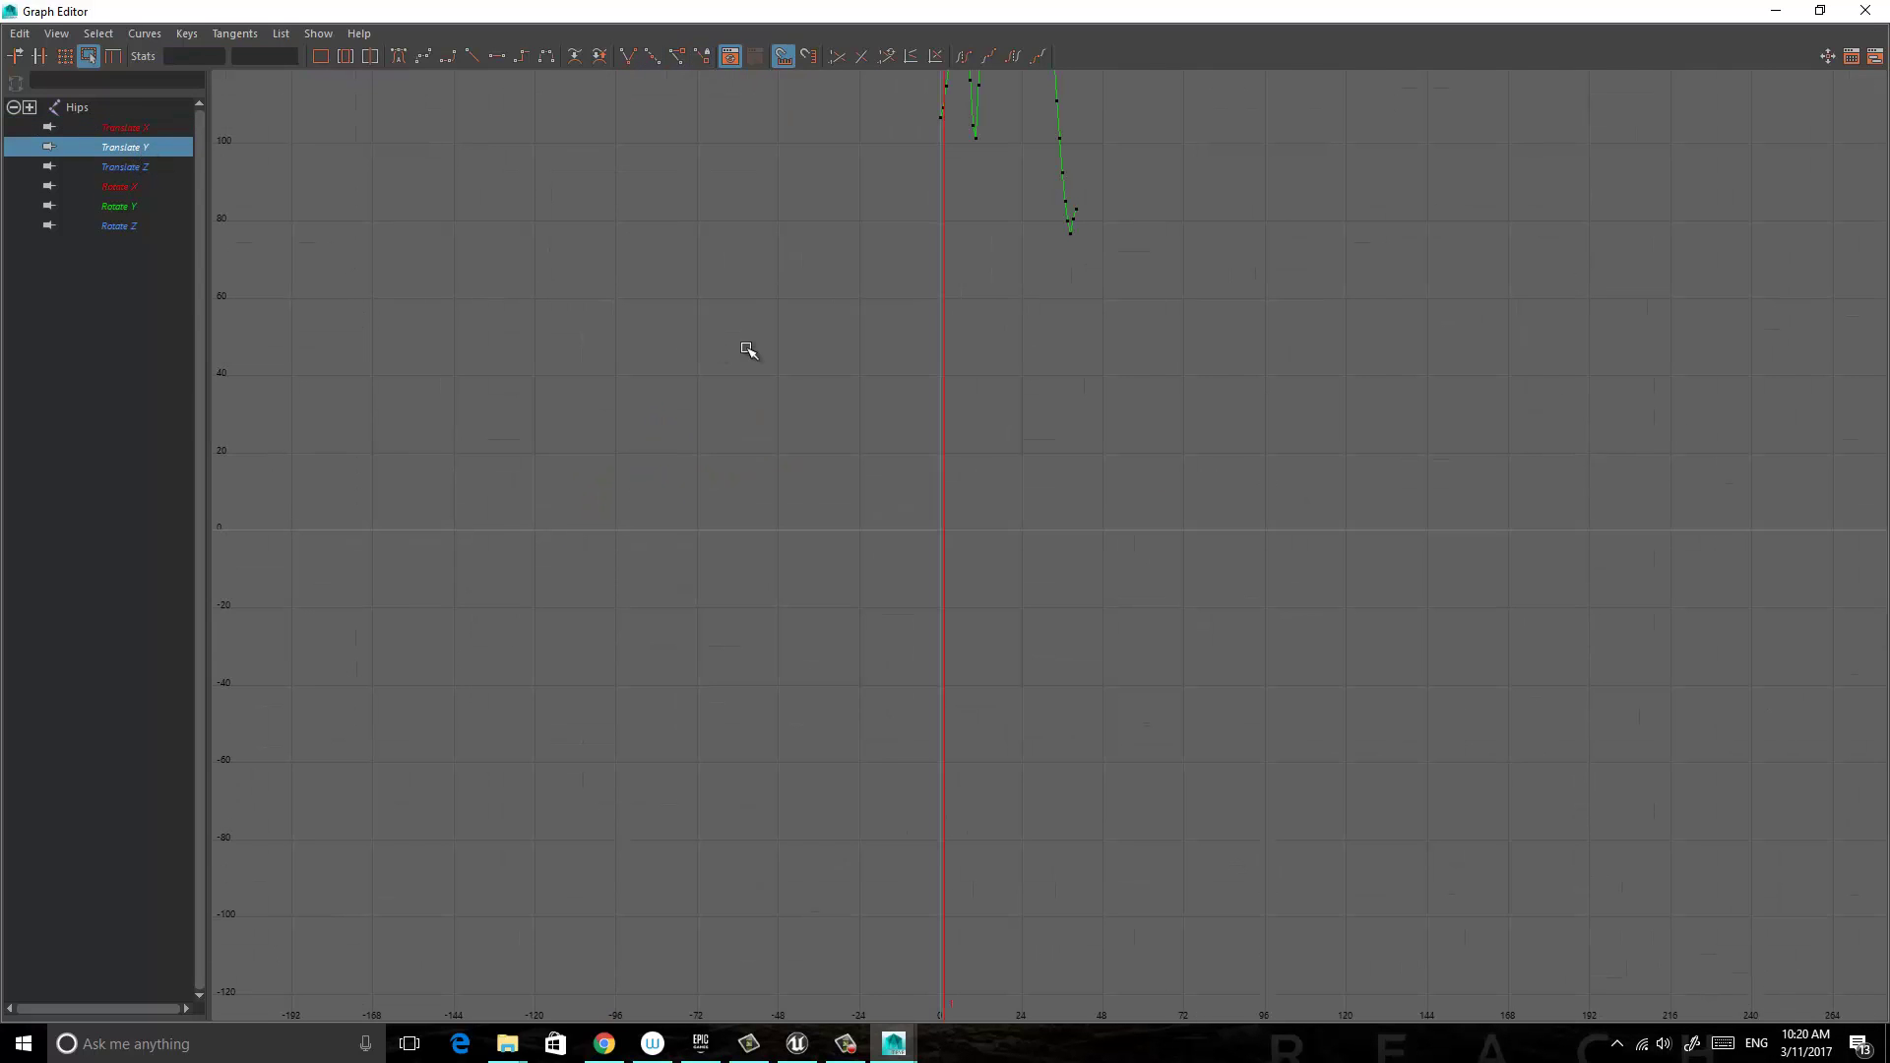
alt+middle_drag(1130, 276, 1156, 832)
Select the Hips Translate Y keys and scale them vertically toward a near-flat line.
scroll(1159, 832, down, 2)
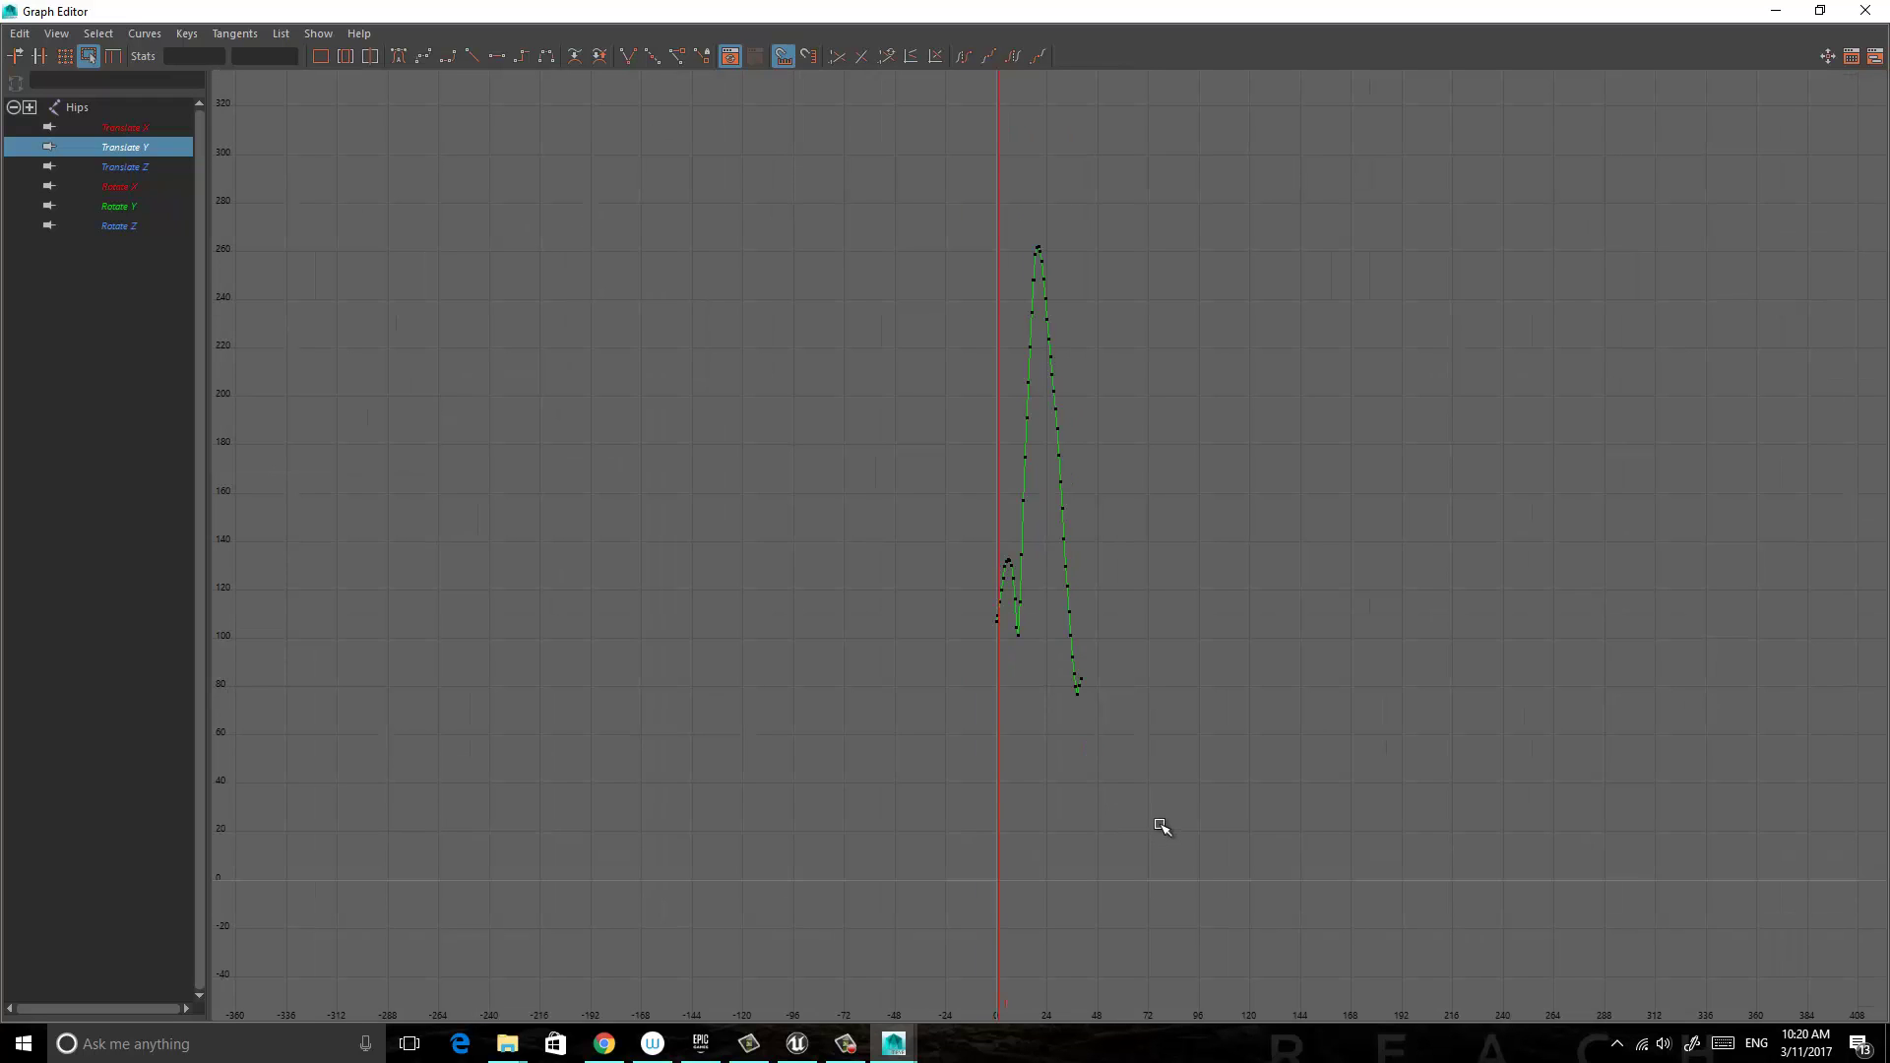
drag(1171, 777, 1042, 435)
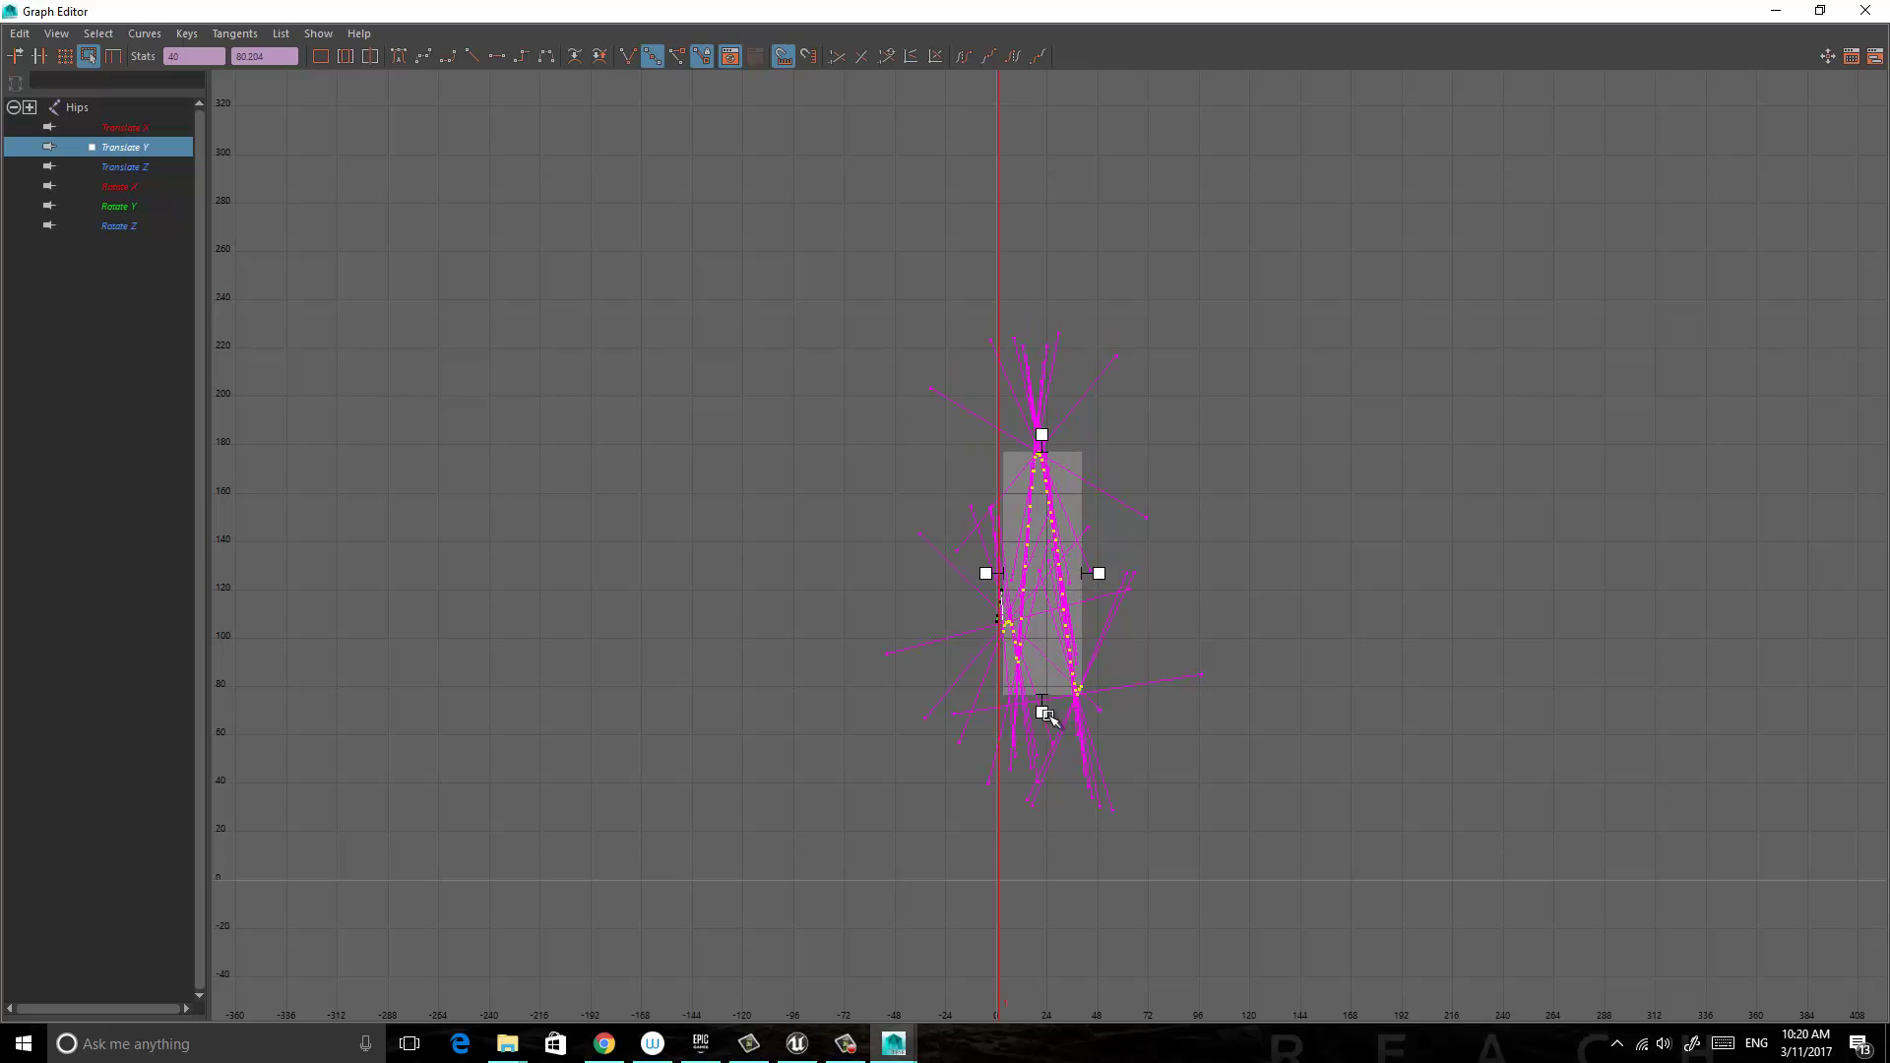
drag(1040, 709, 1042, 506)
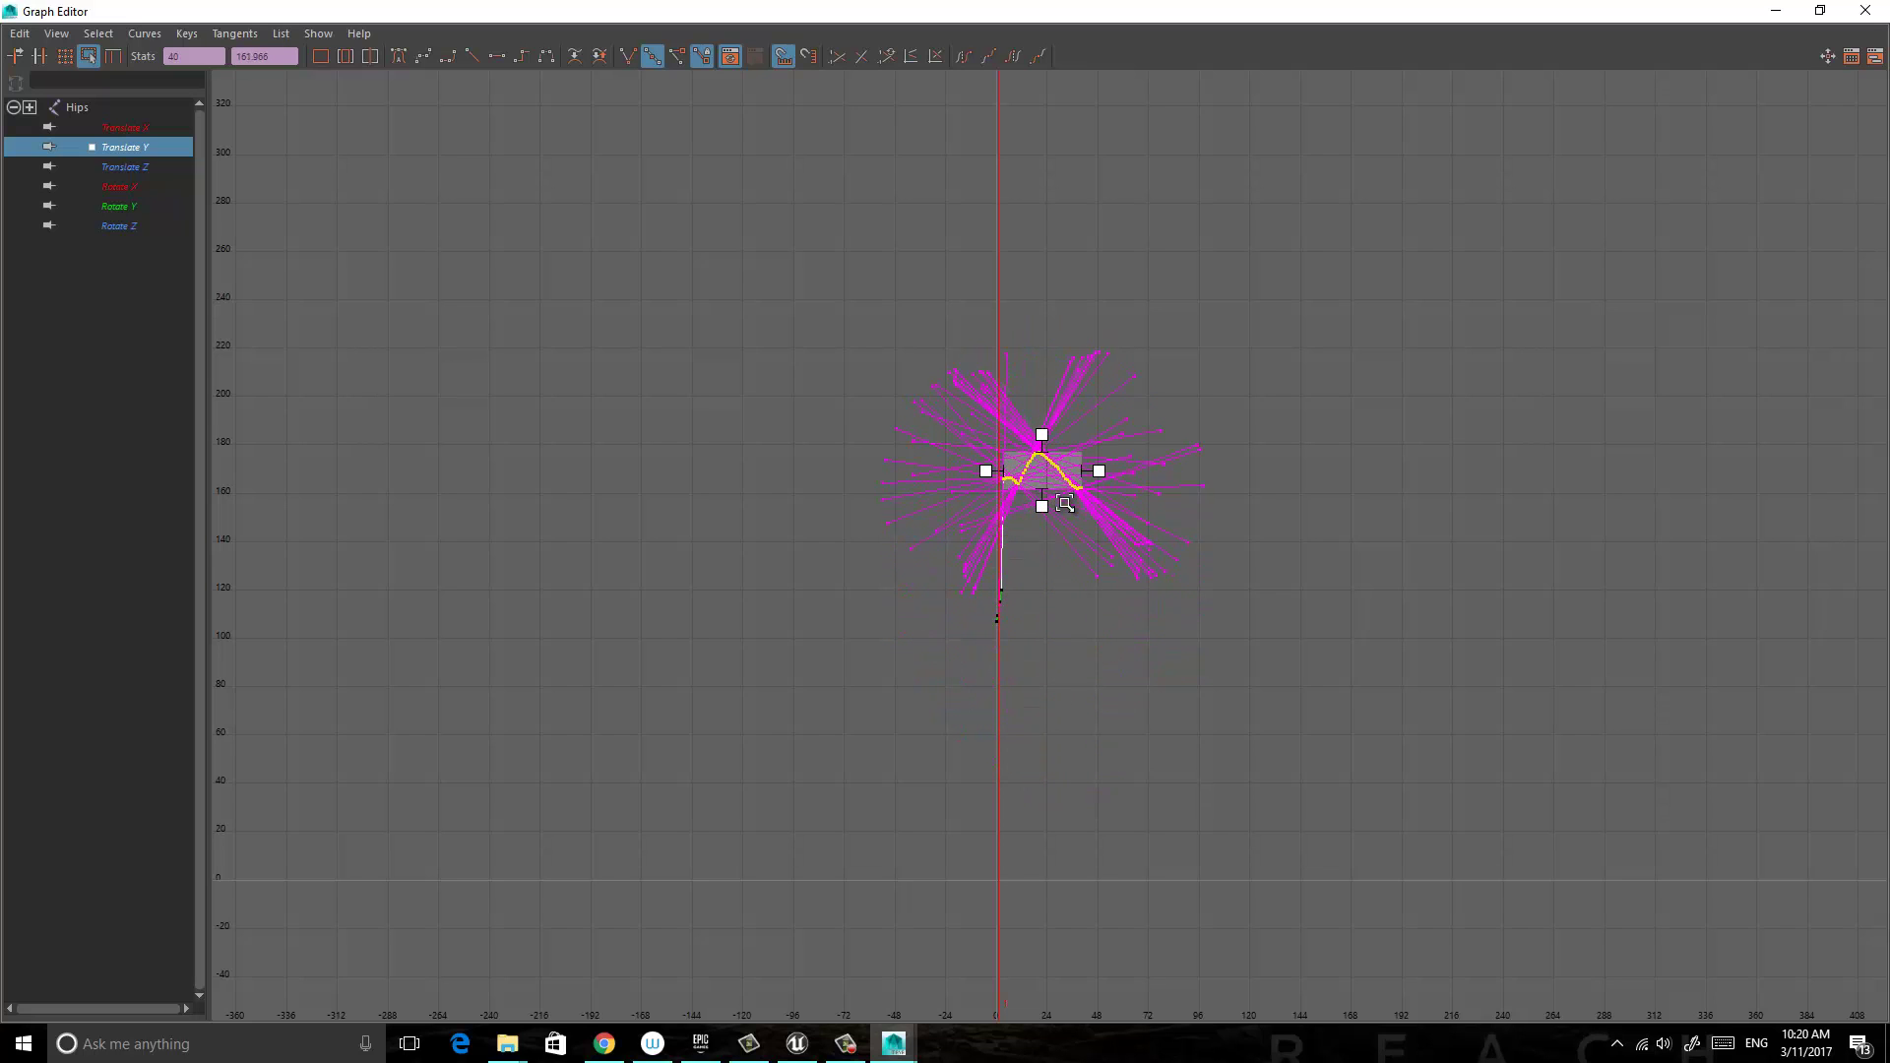
drag(1042, 434, 1045, 470)
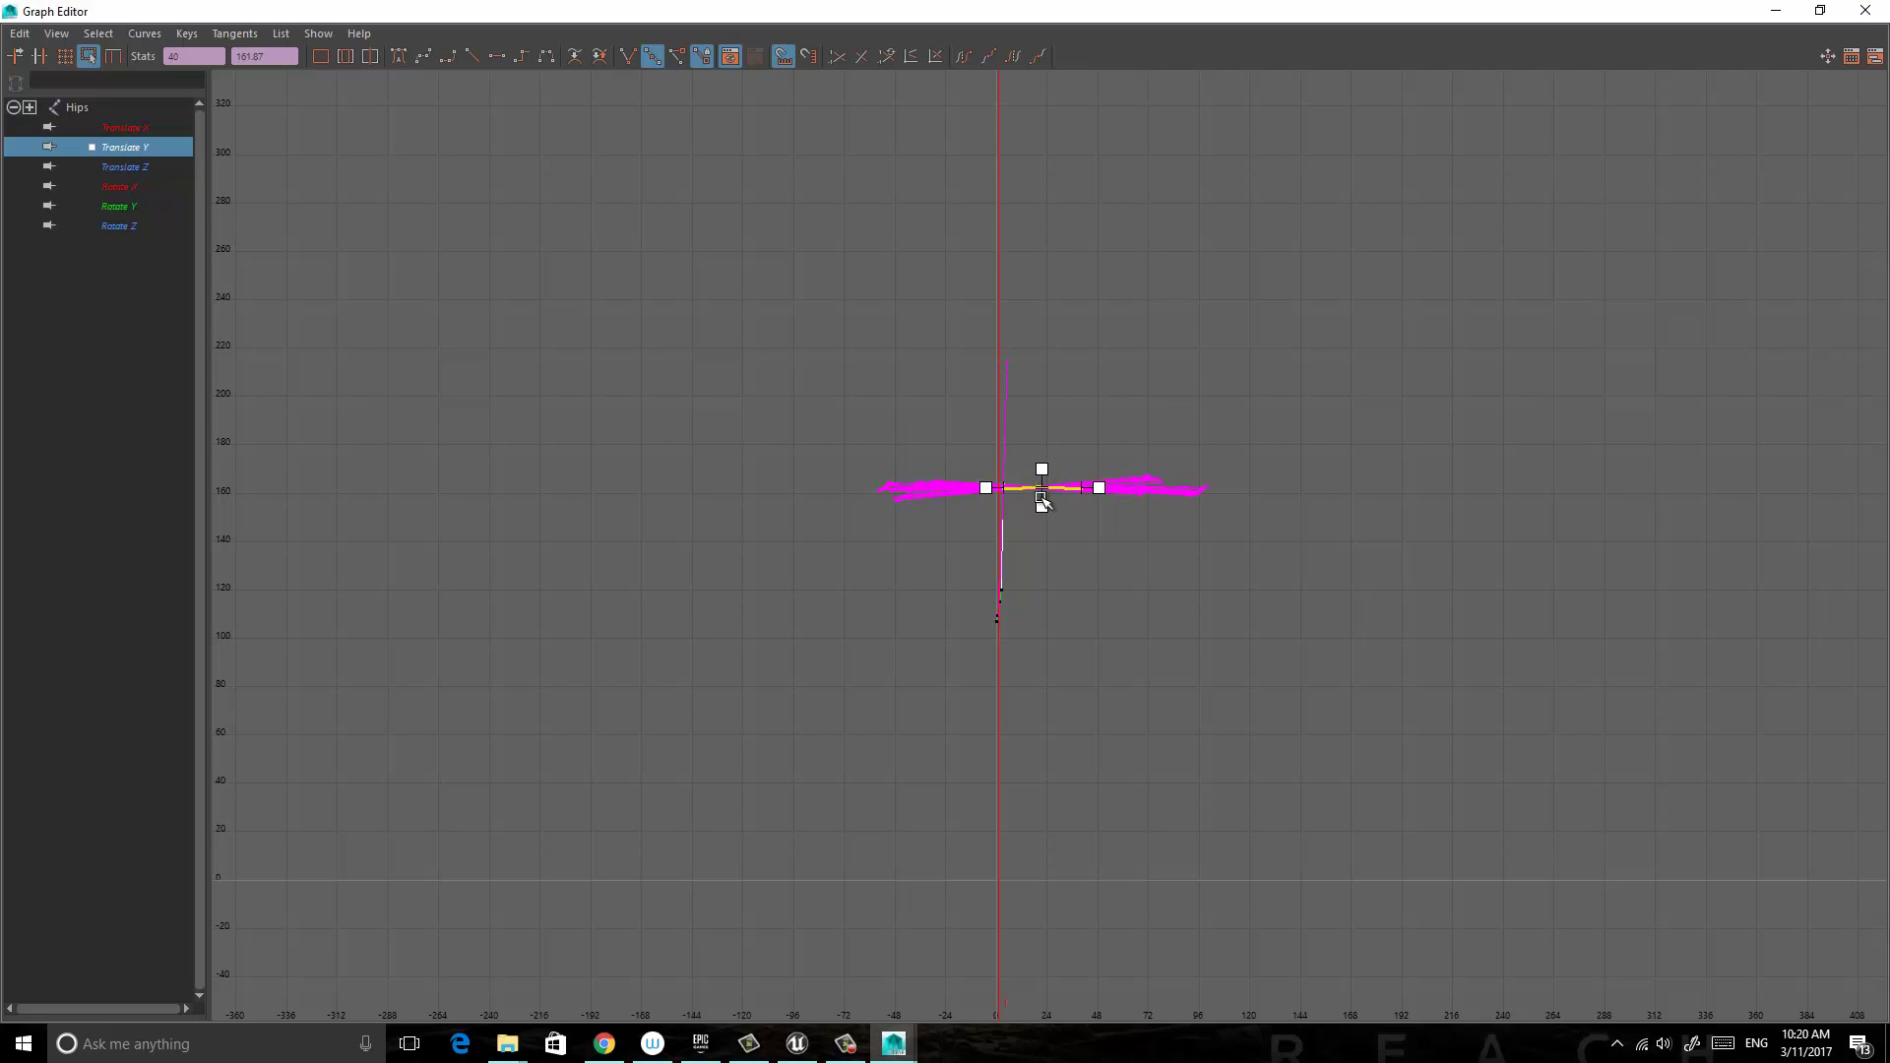
drag(1042, 506, 1044, 600)
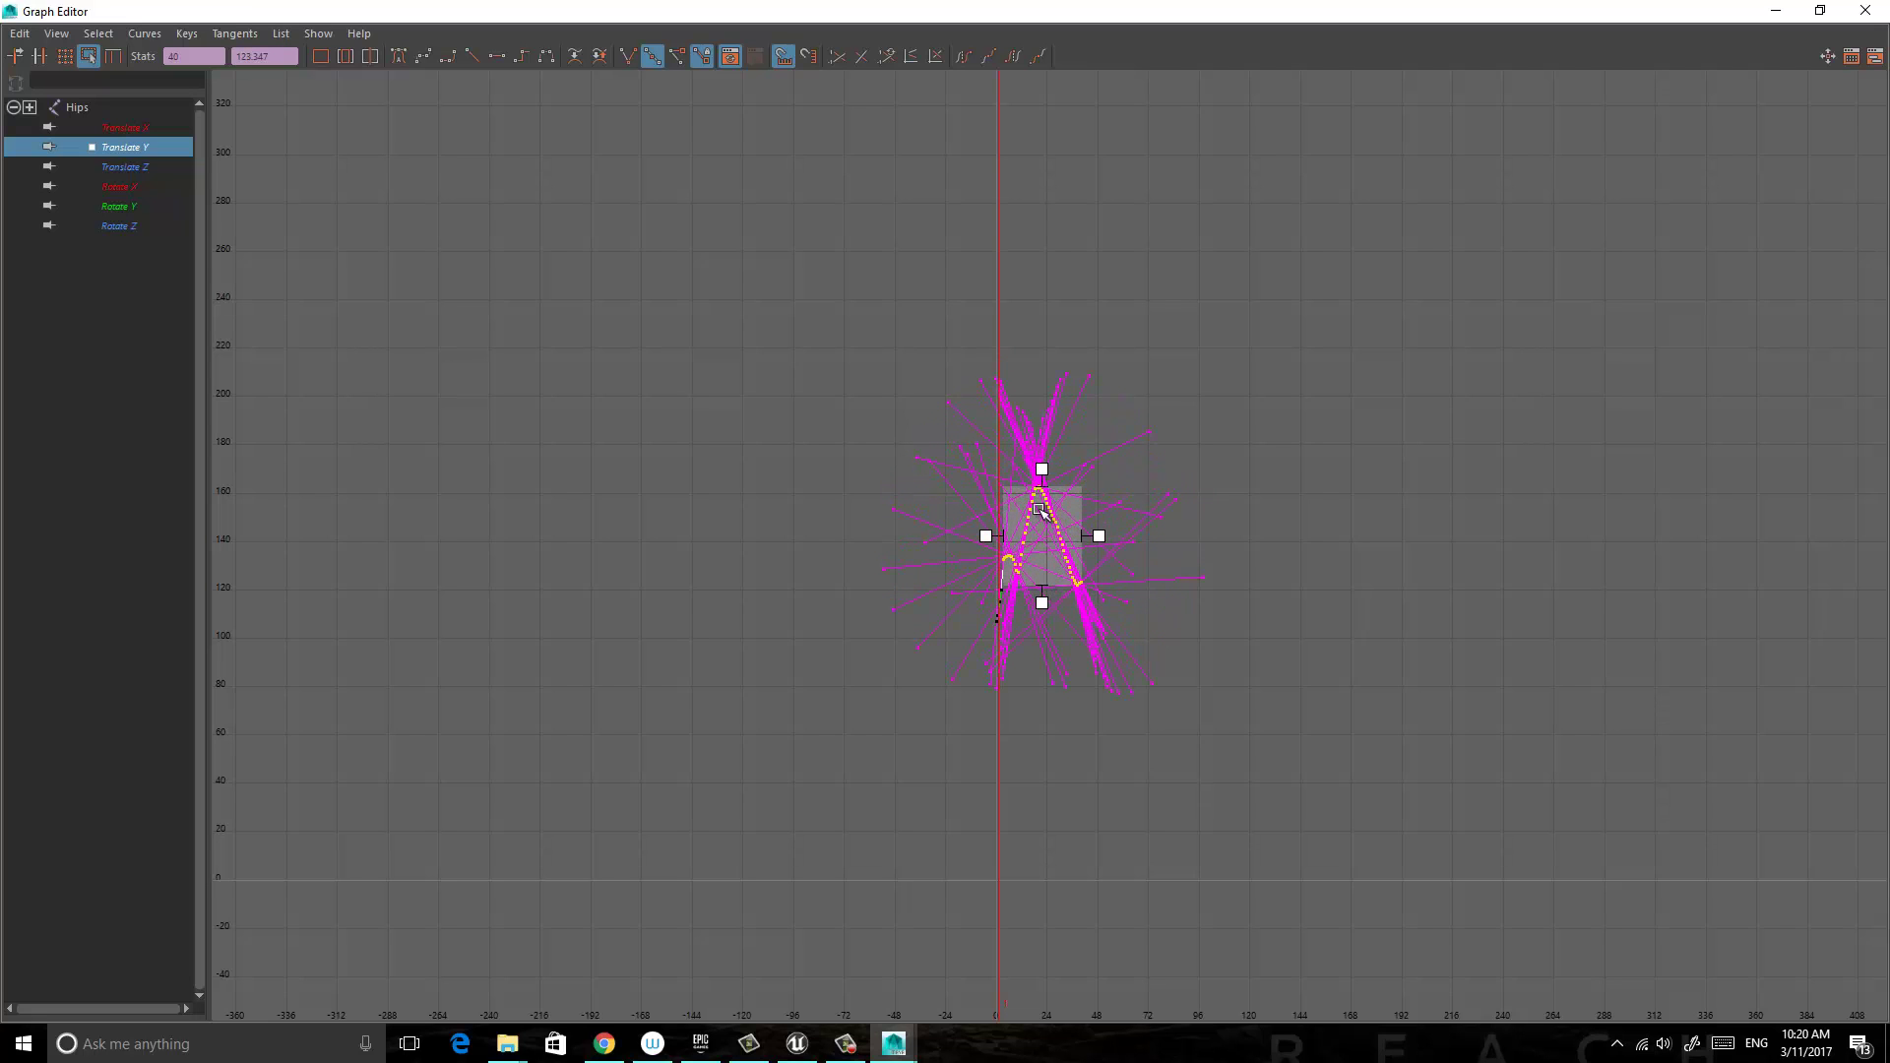
drag(1042, 470, 1042, 645)
mouse_move(1044, 569)
mouse_down()
mouse_move(1051, 613)
mouse_move(1053, 543)
mouse_up()
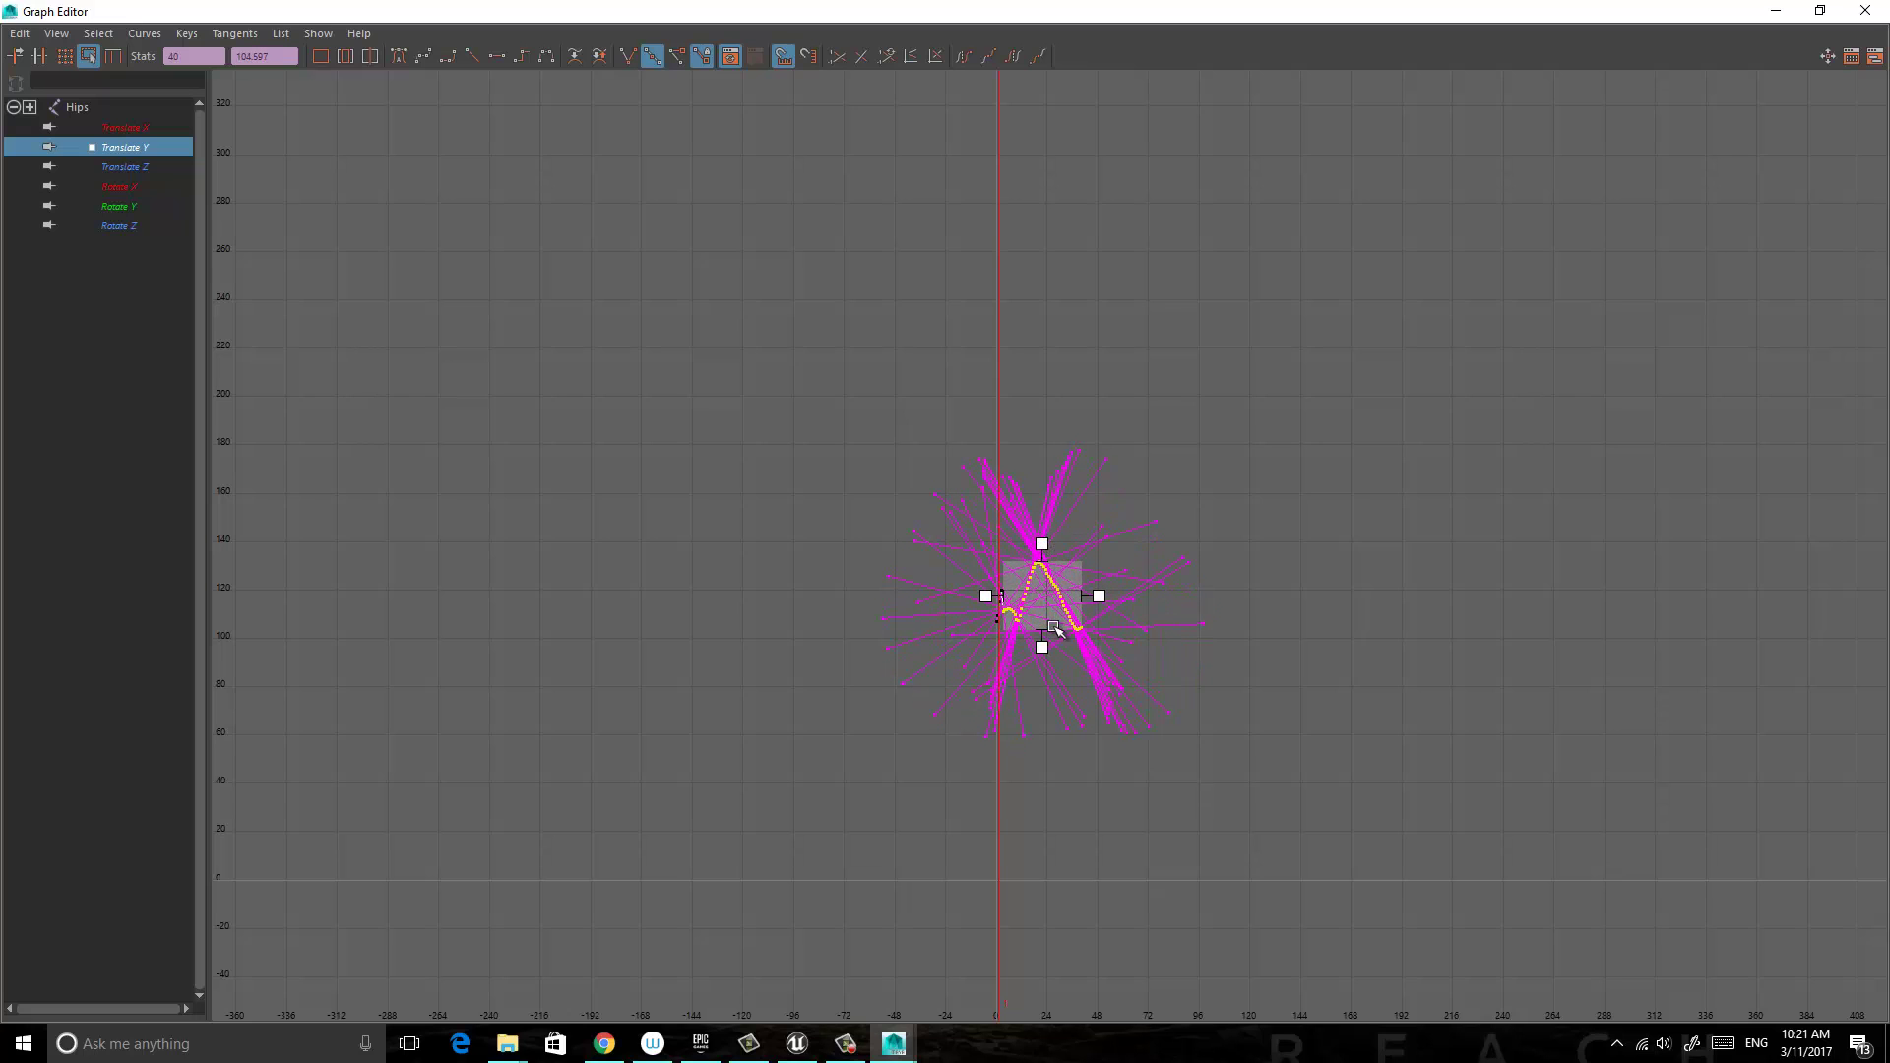
drag(1045, 649, 1042, 580)
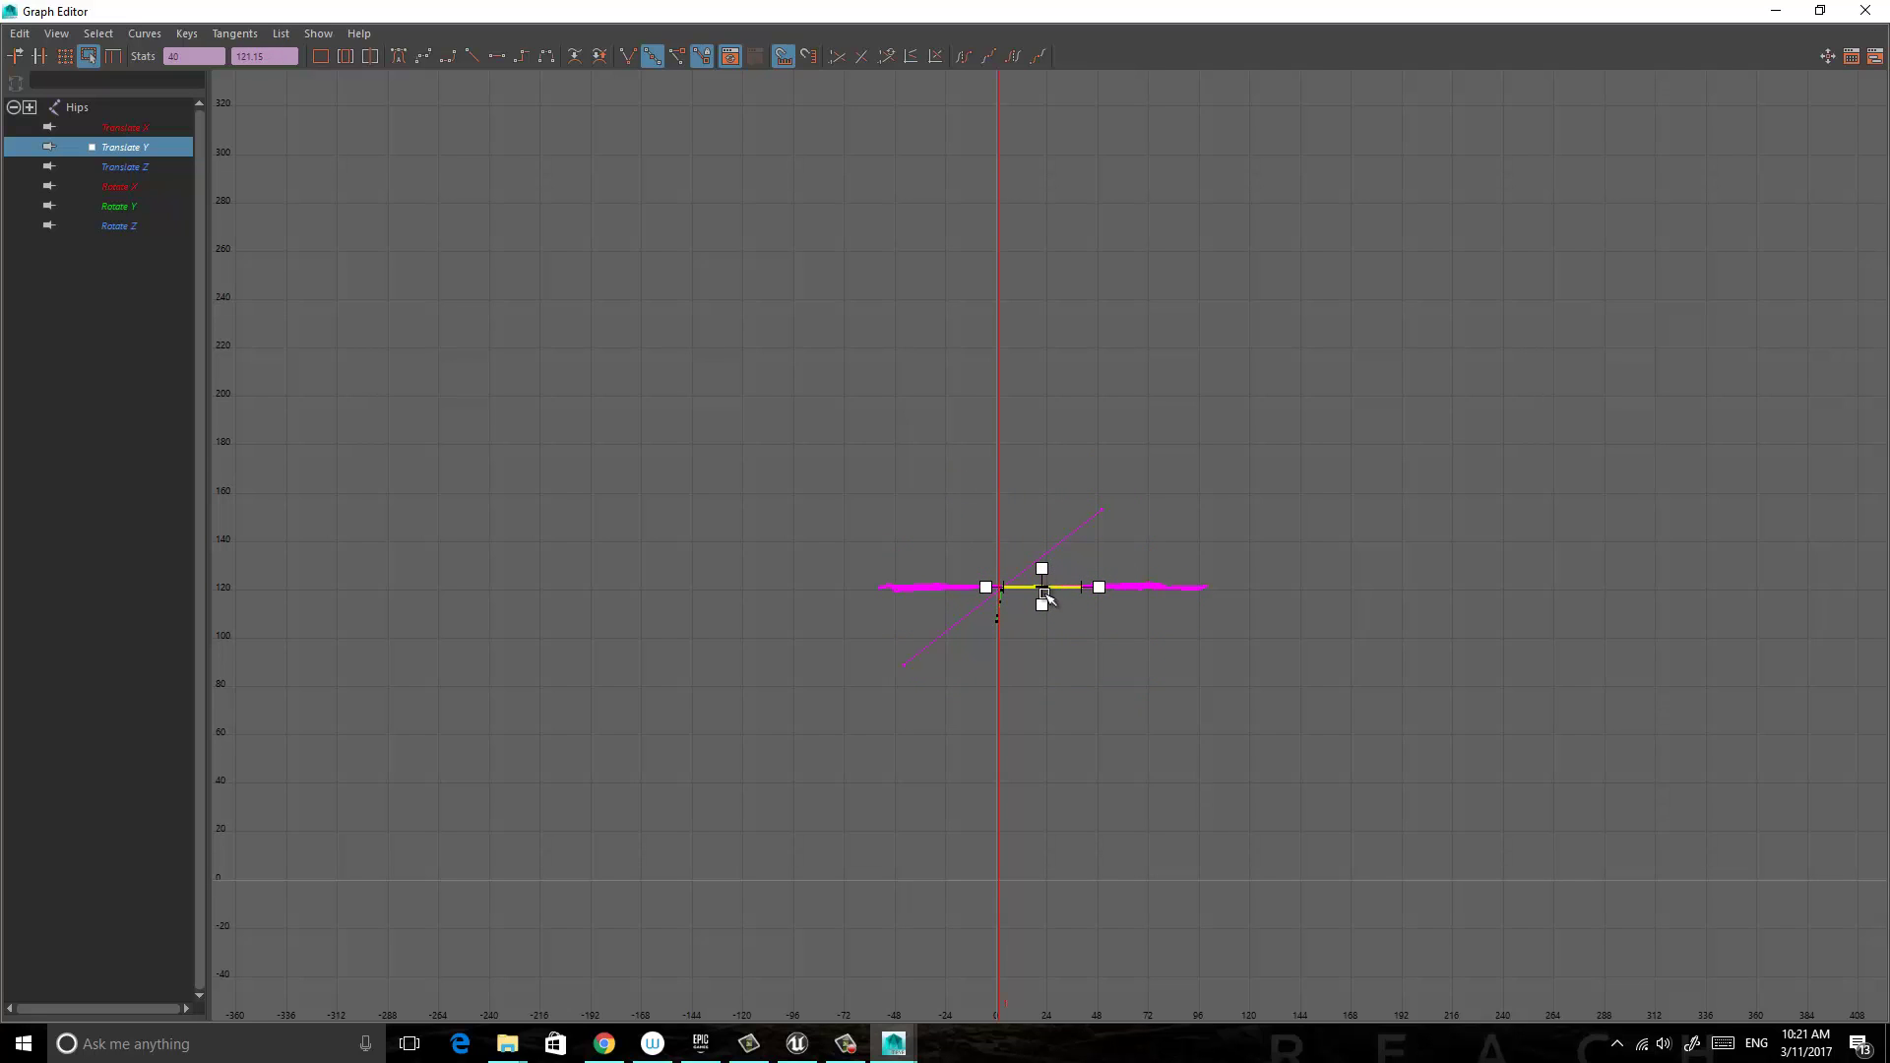
scroll(1042, 591, up, 5)
scroll(1009, 729, up, 2)
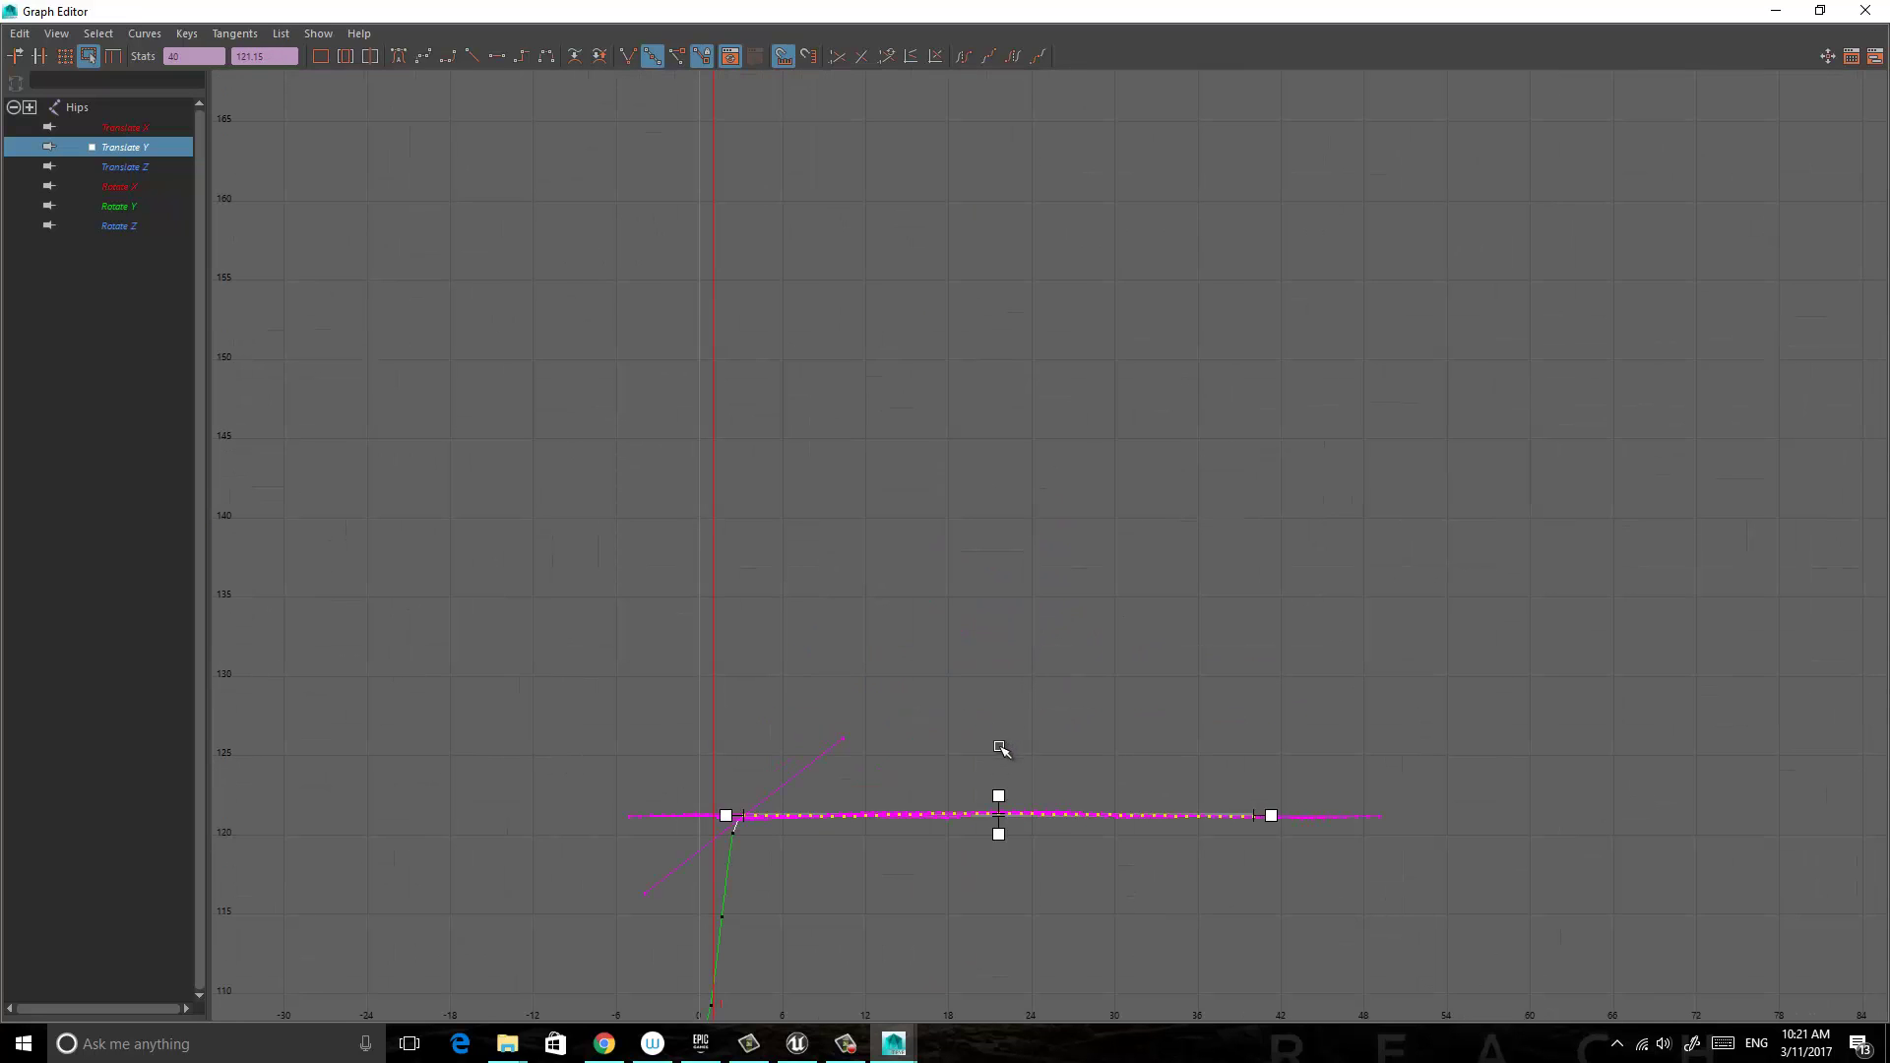
drag(999, 798, 1000, 800)
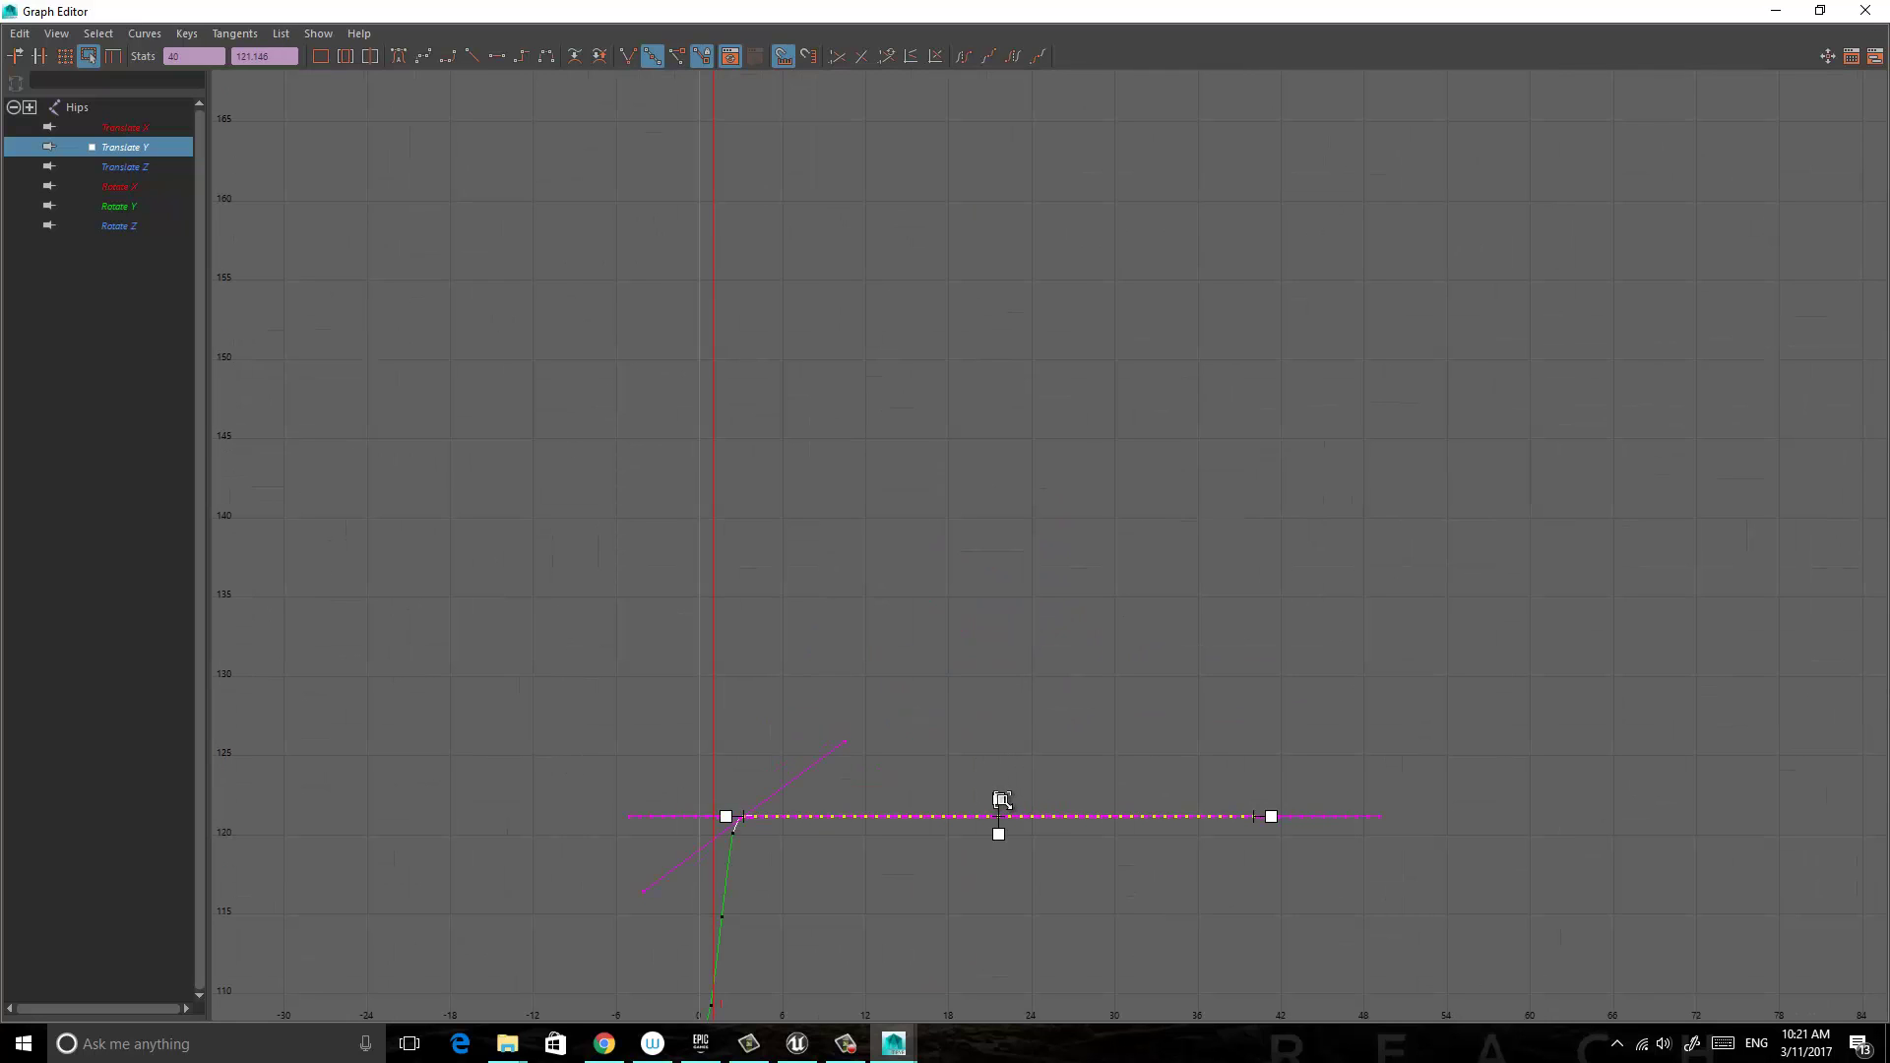
click(939, 885)
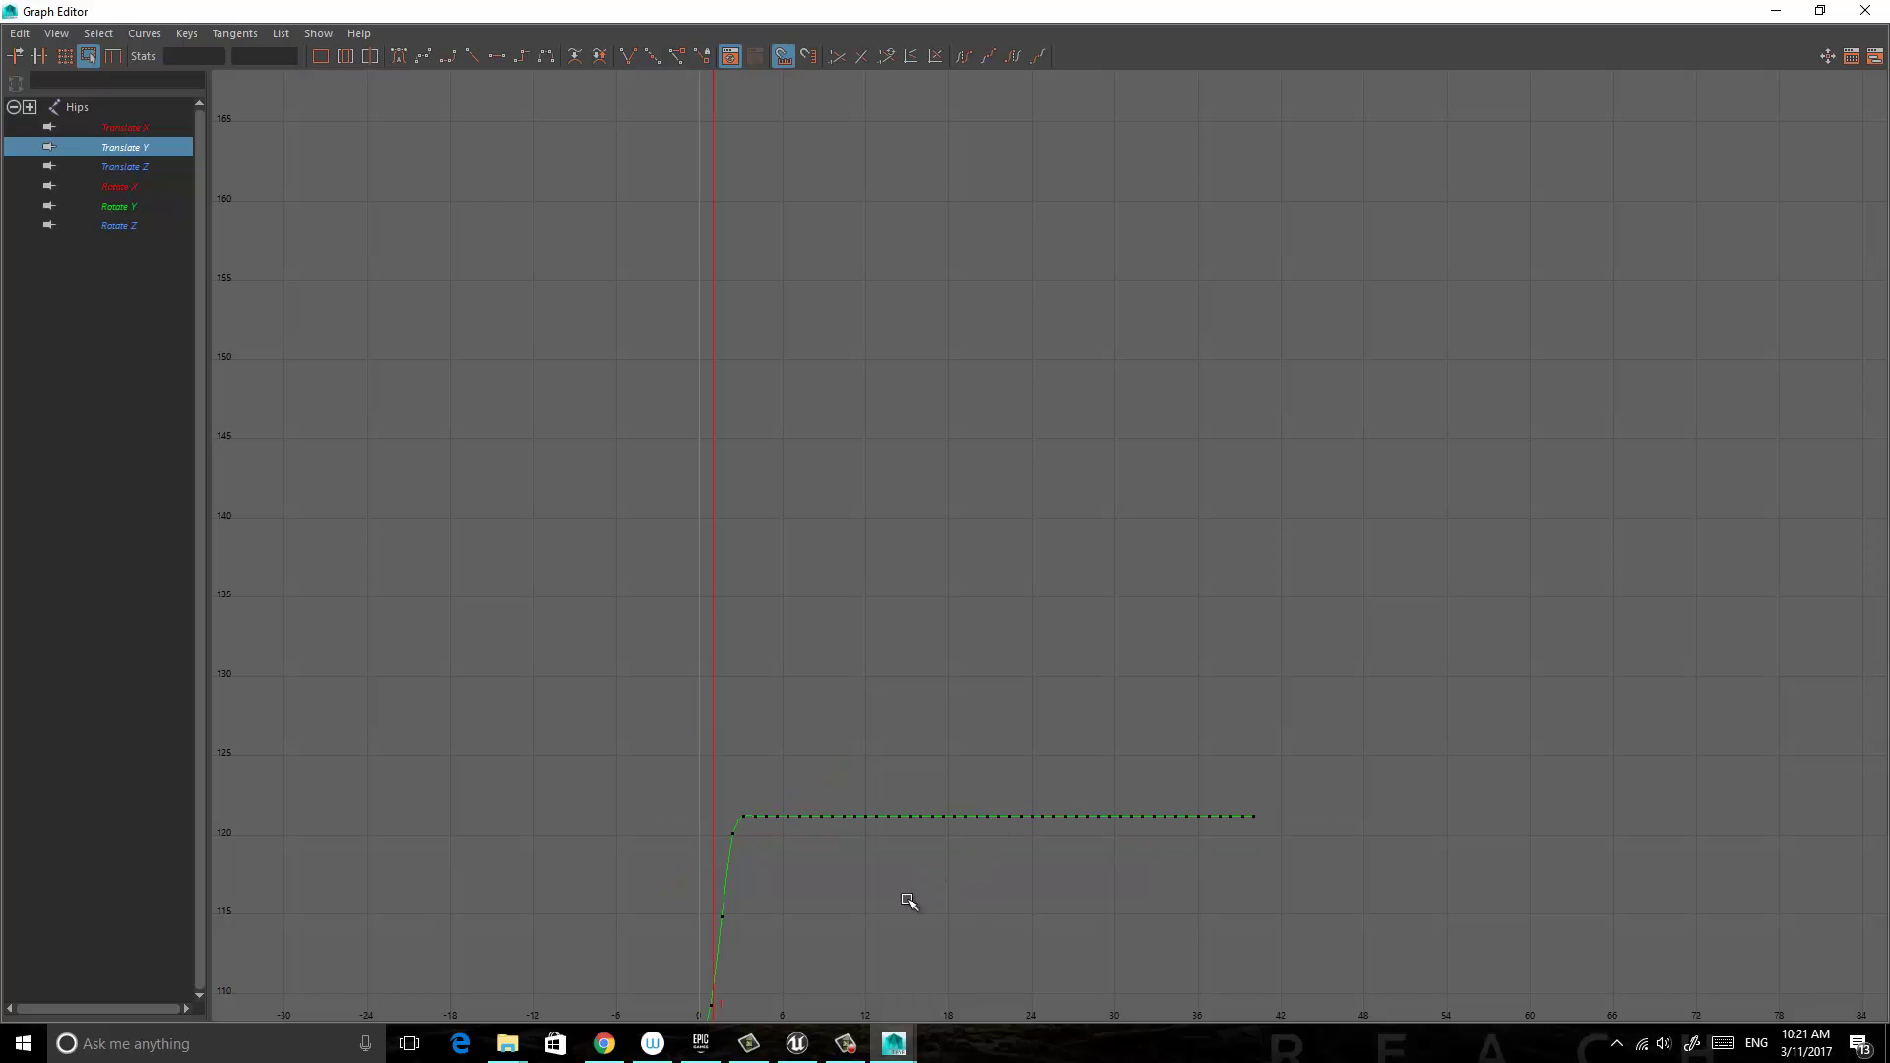
Reselect the Translate Y keys and level them at about 115, then show Translate Z.
scroll(871, 878, down, 2)
alt+middle_drag(867, 874, 899, 725)
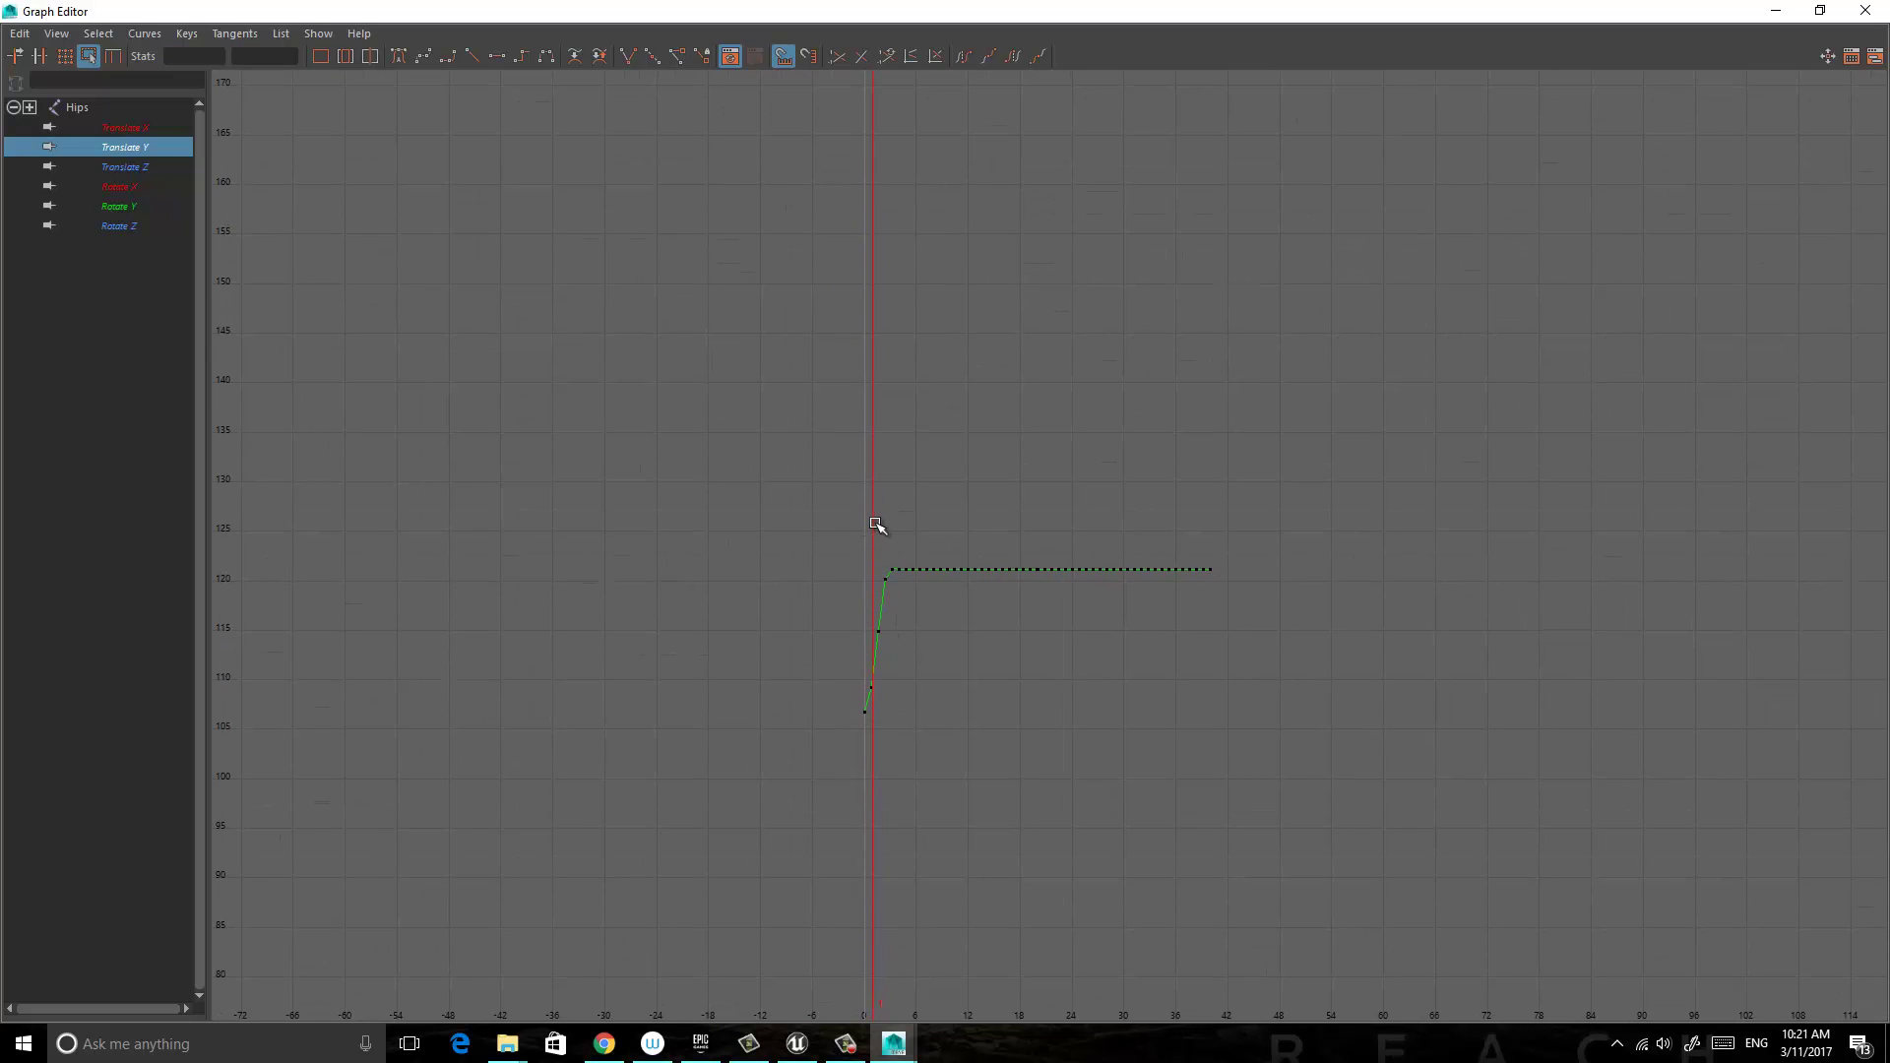
drag(874, 524, 1318, 707)
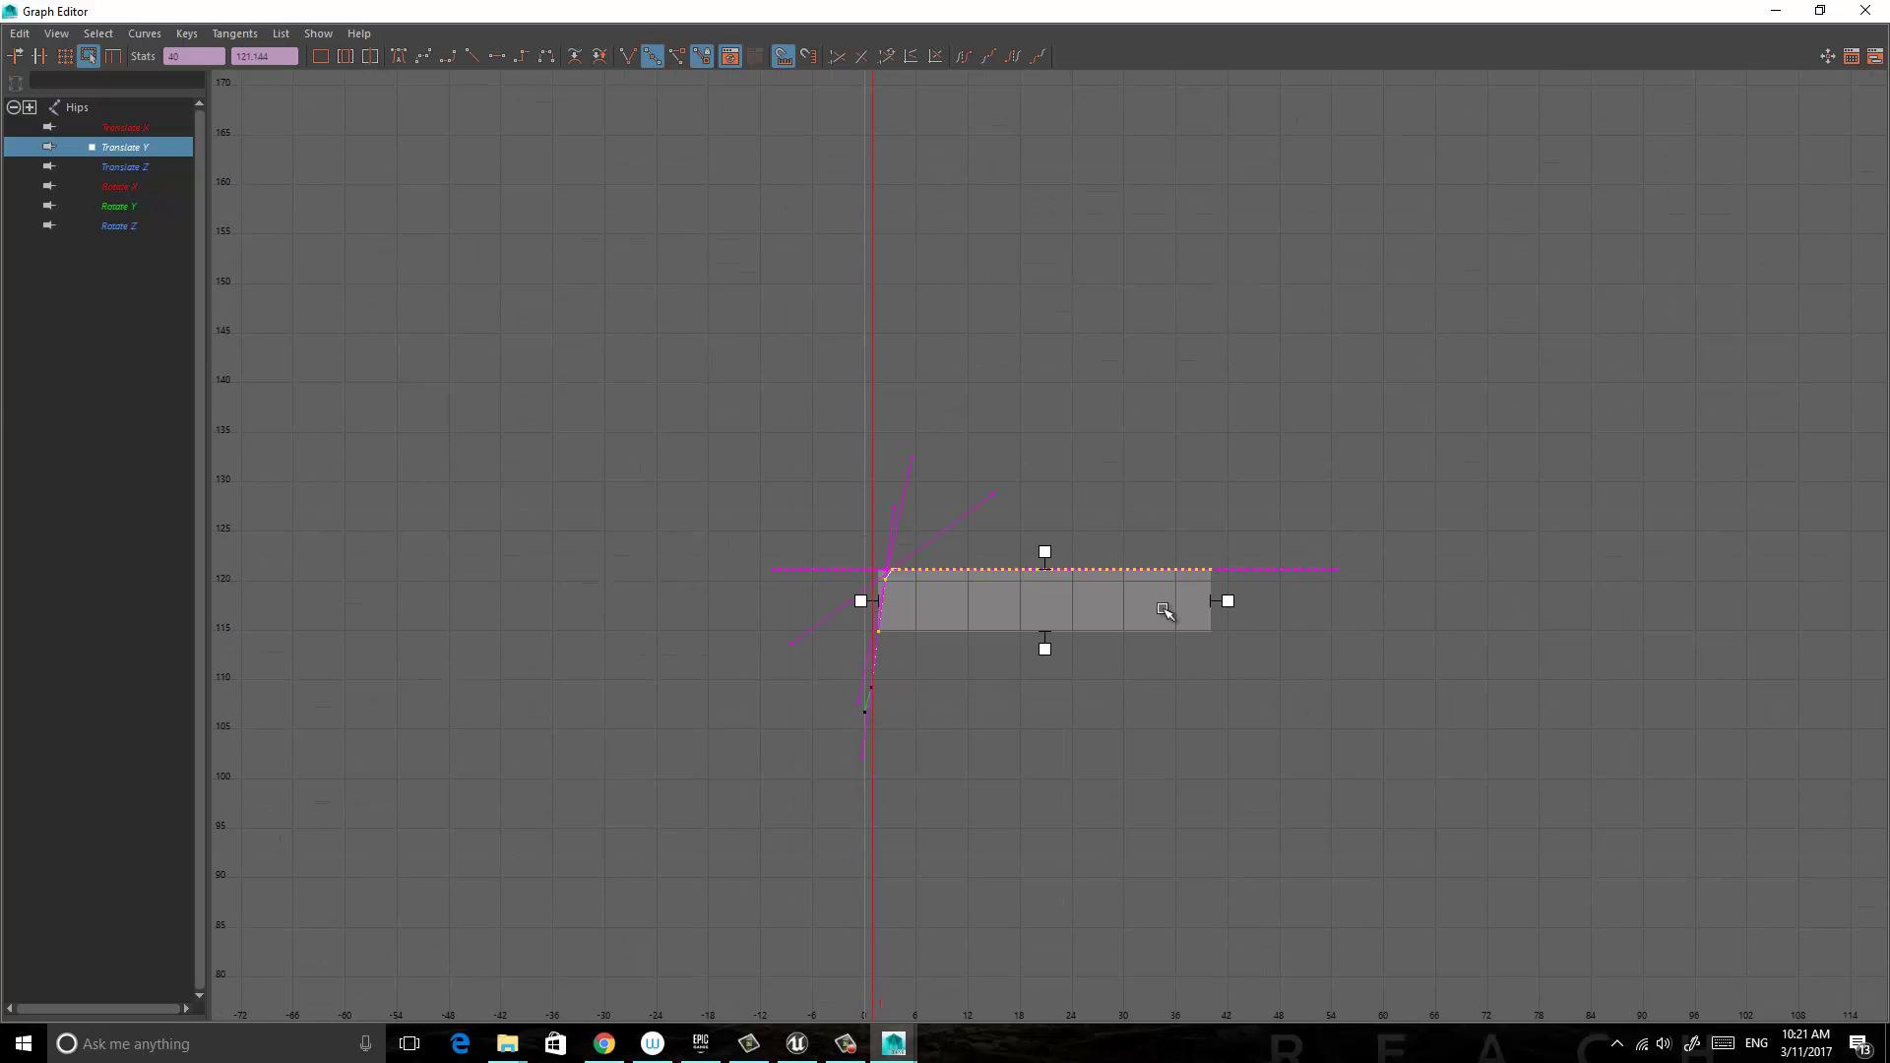
drag(1045, 555, 1050, 610)
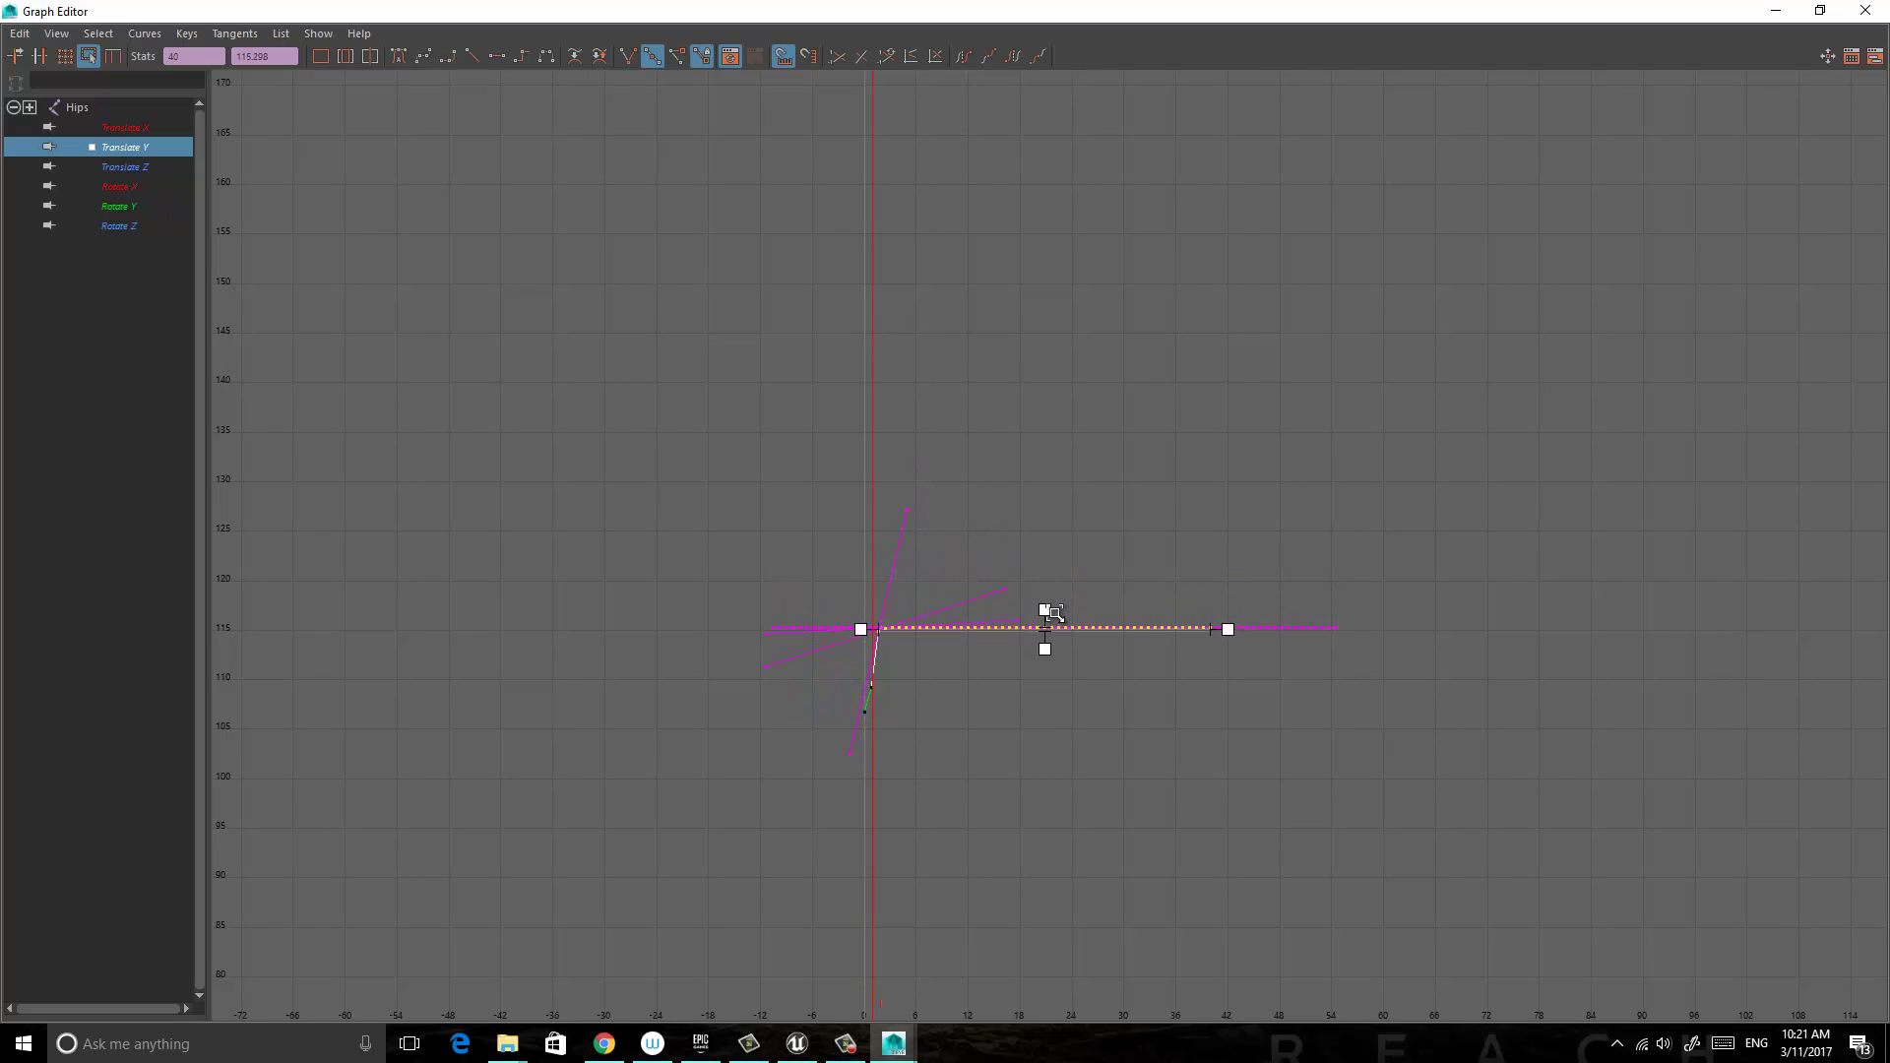
key(f)
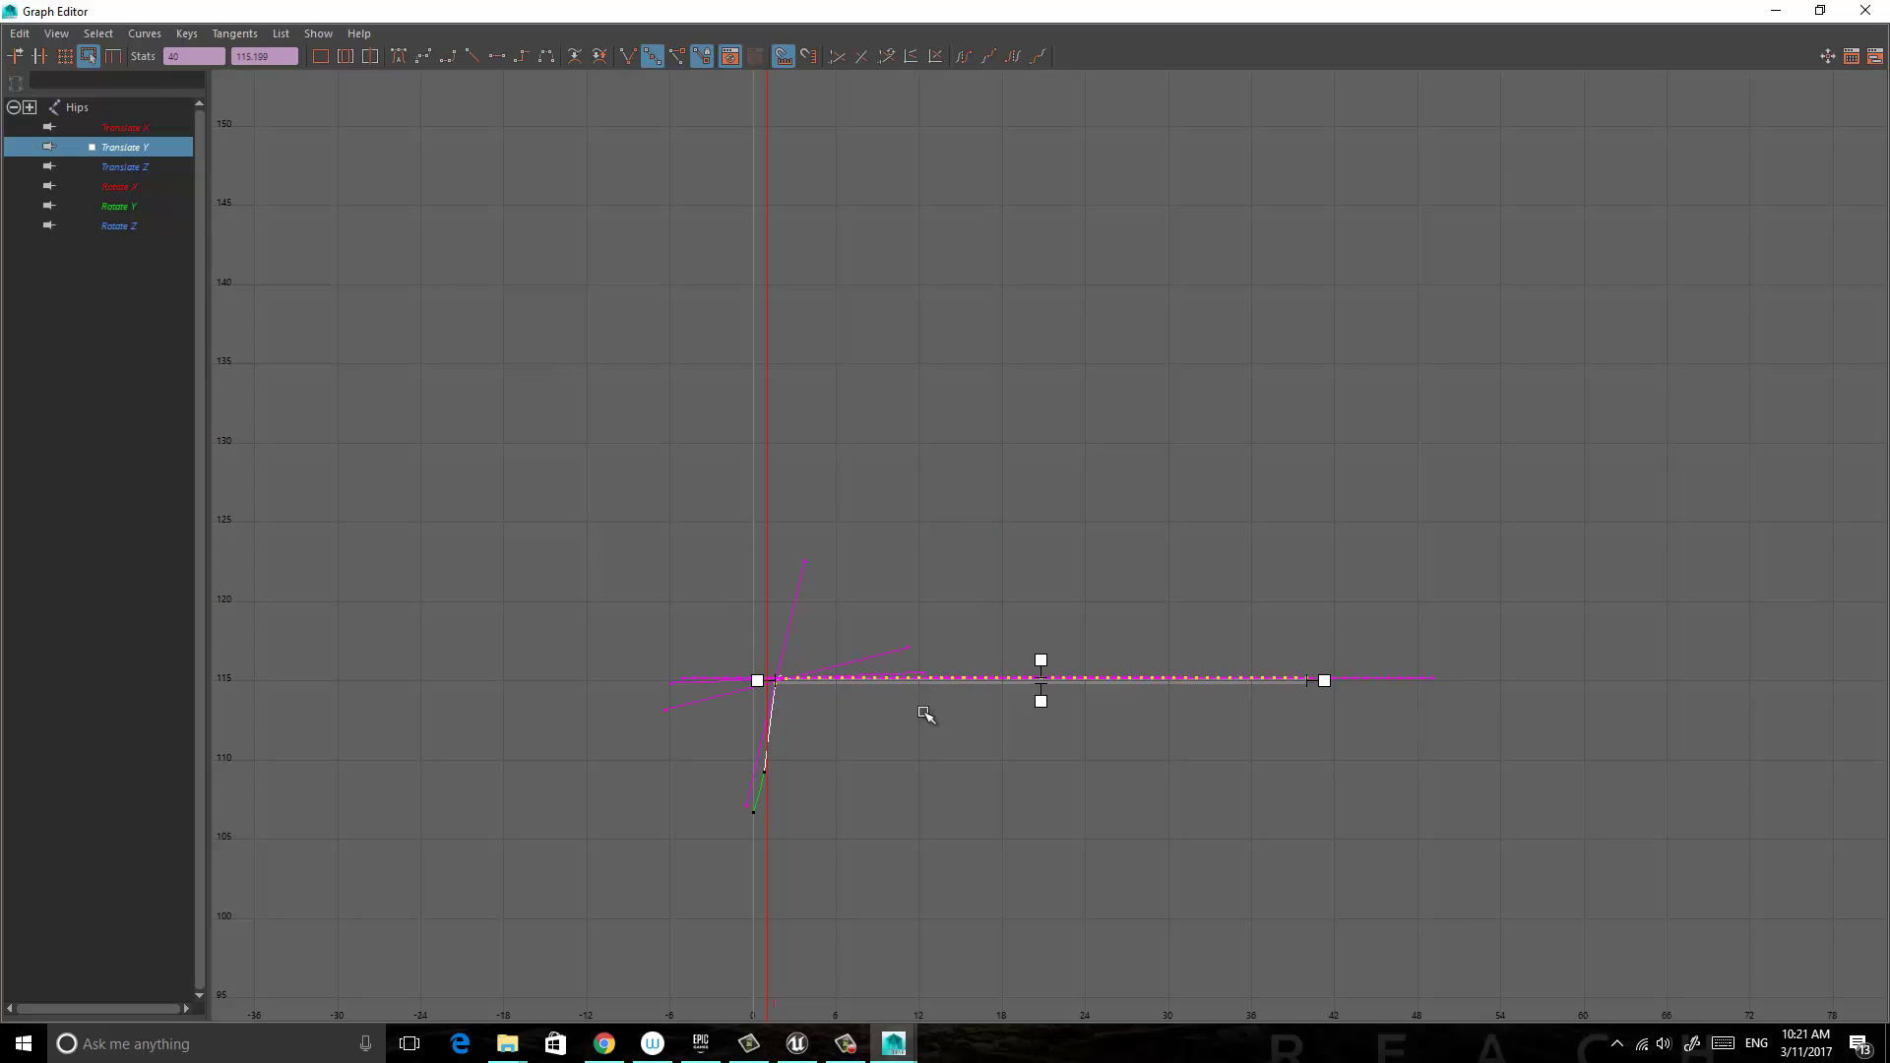
click(906, 750)
drag(770, 655, 1402, 737)
middle_drag(1036, 660, 1036, 658)
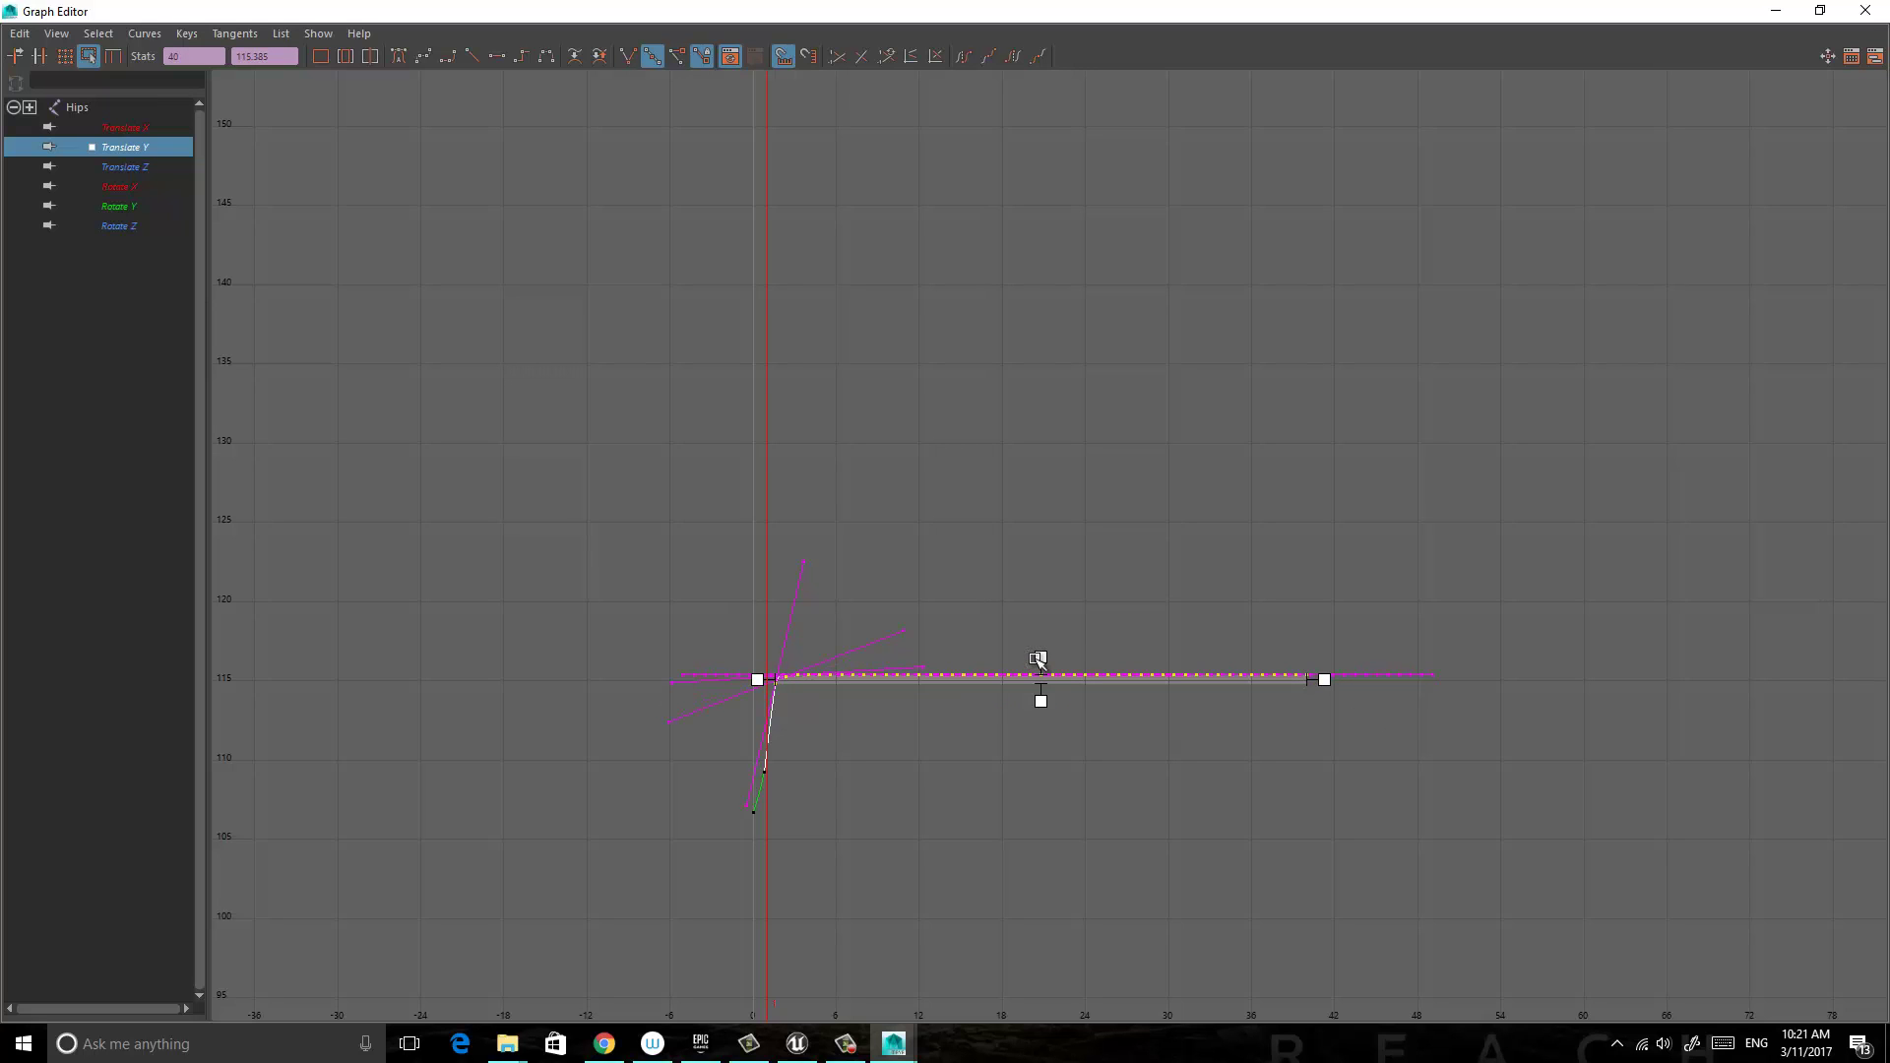
click(1001, 729)
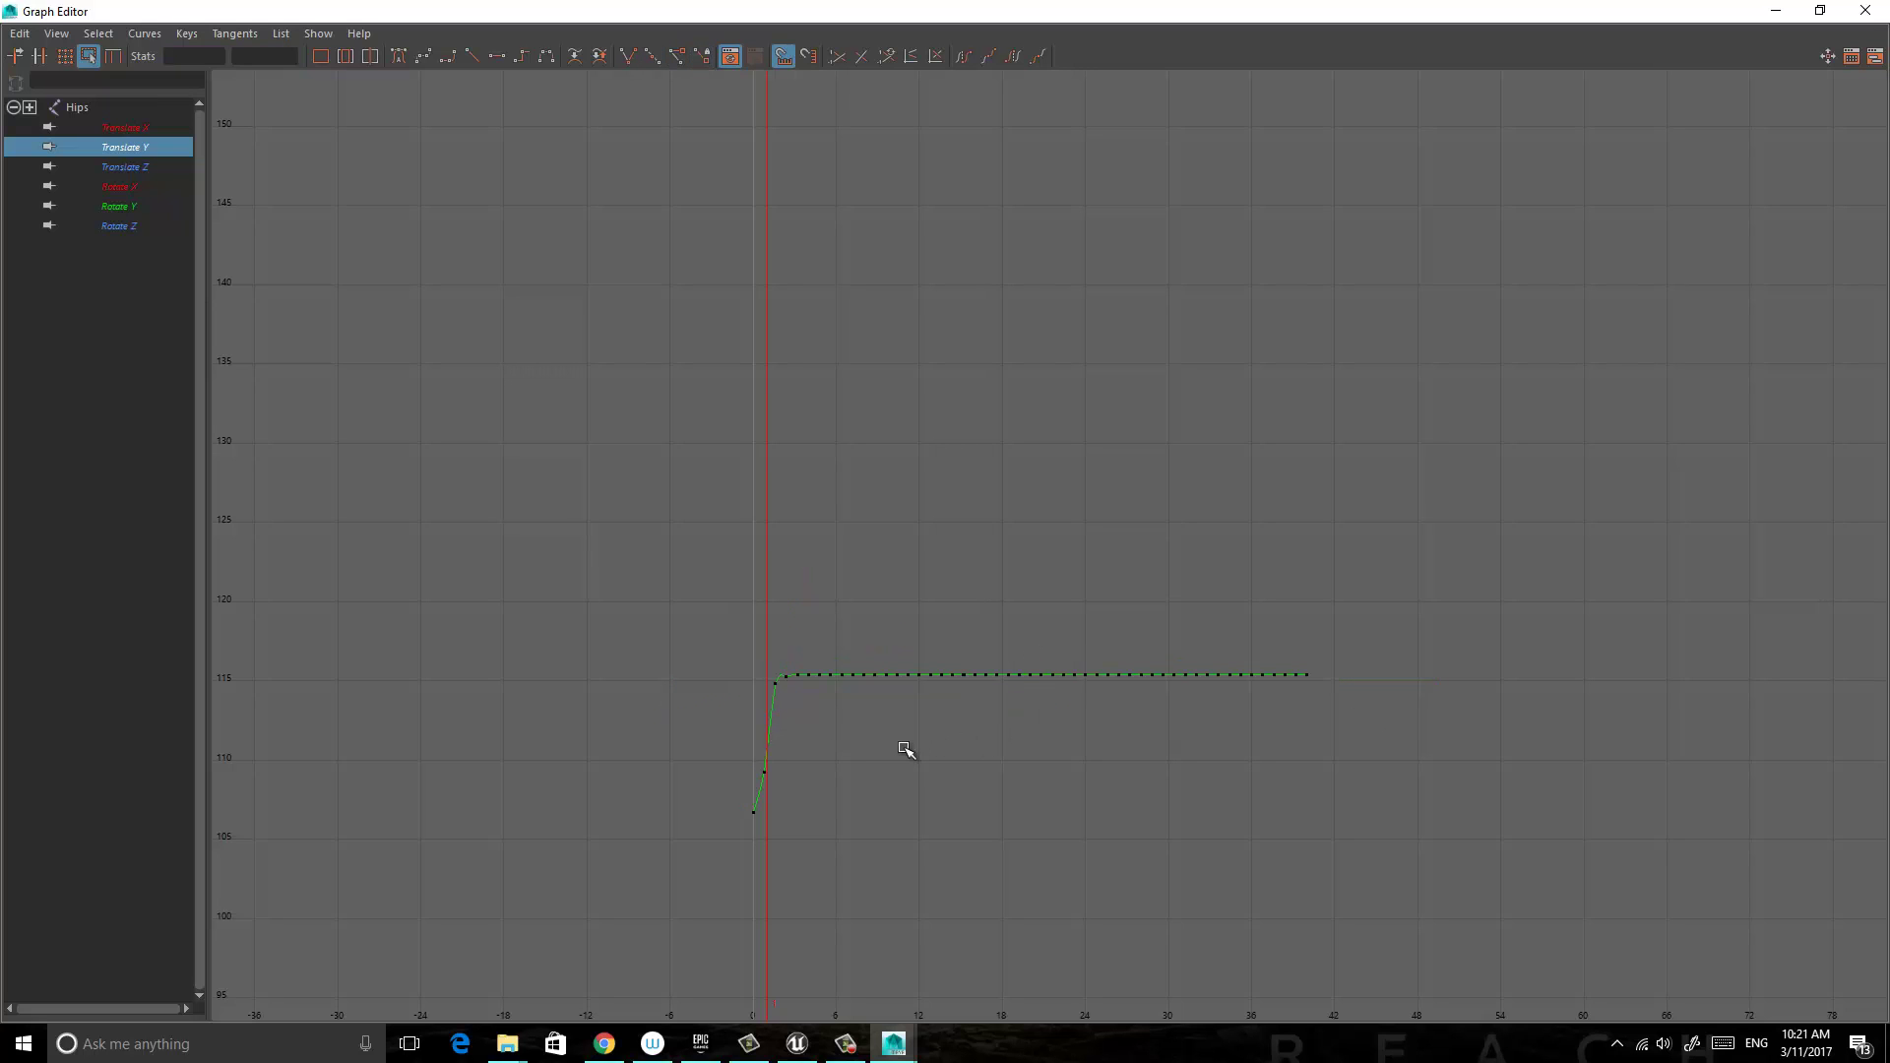
click(126, 167)
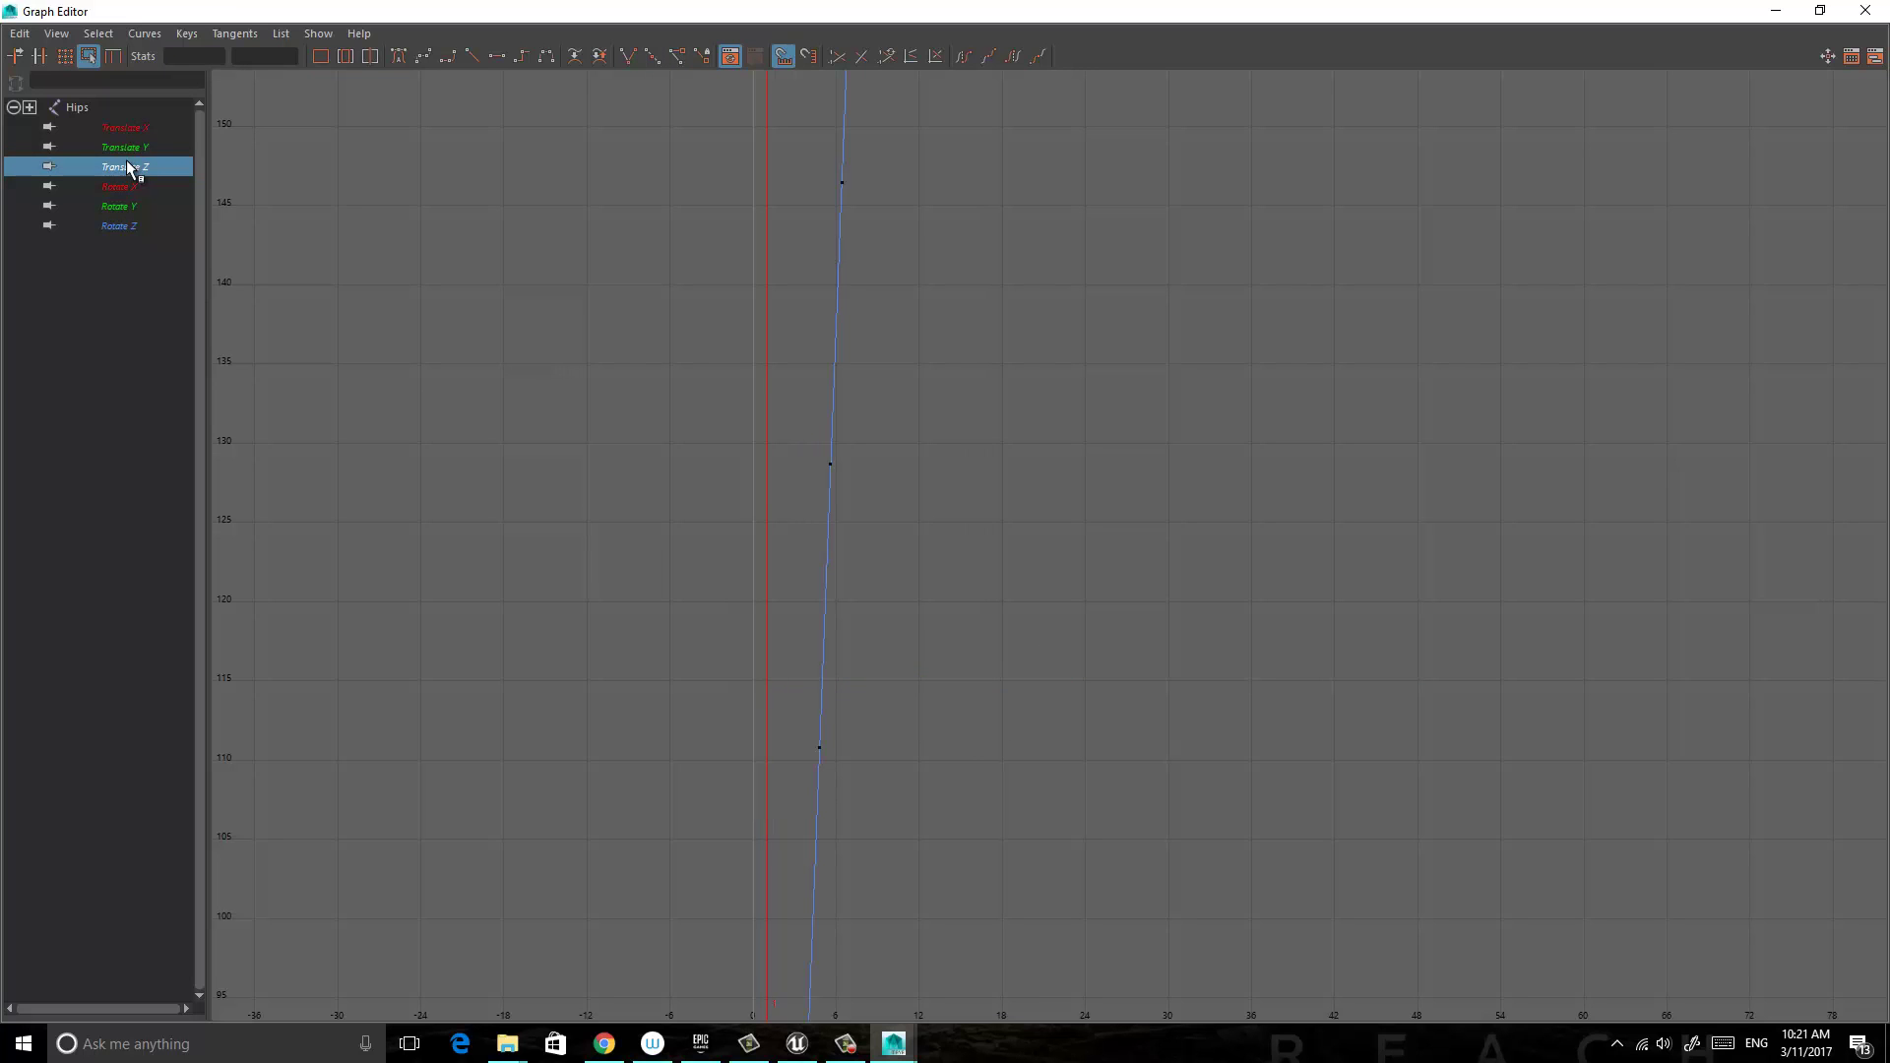
Frame the Hips Translate Z curve and attempt scaling its keys, undoing both tries.
key(f)
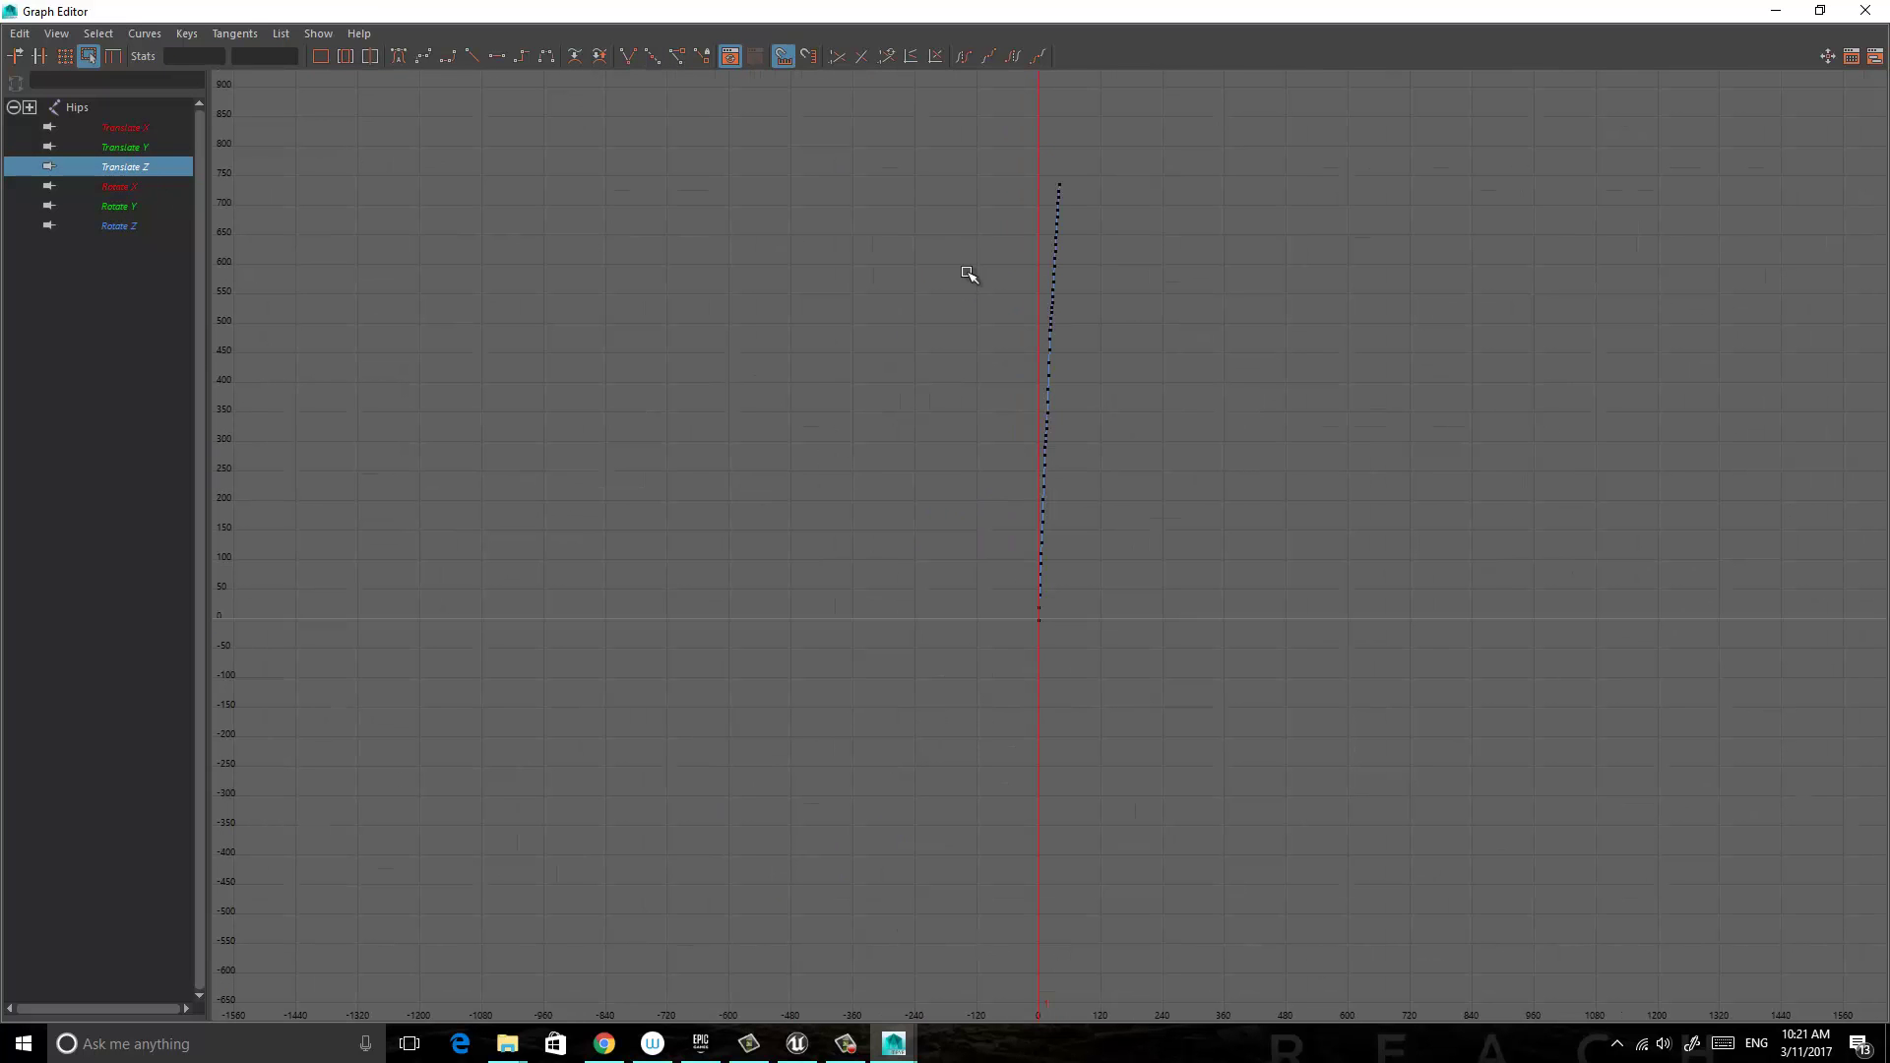
drag(1036, 187, 1159, 605)
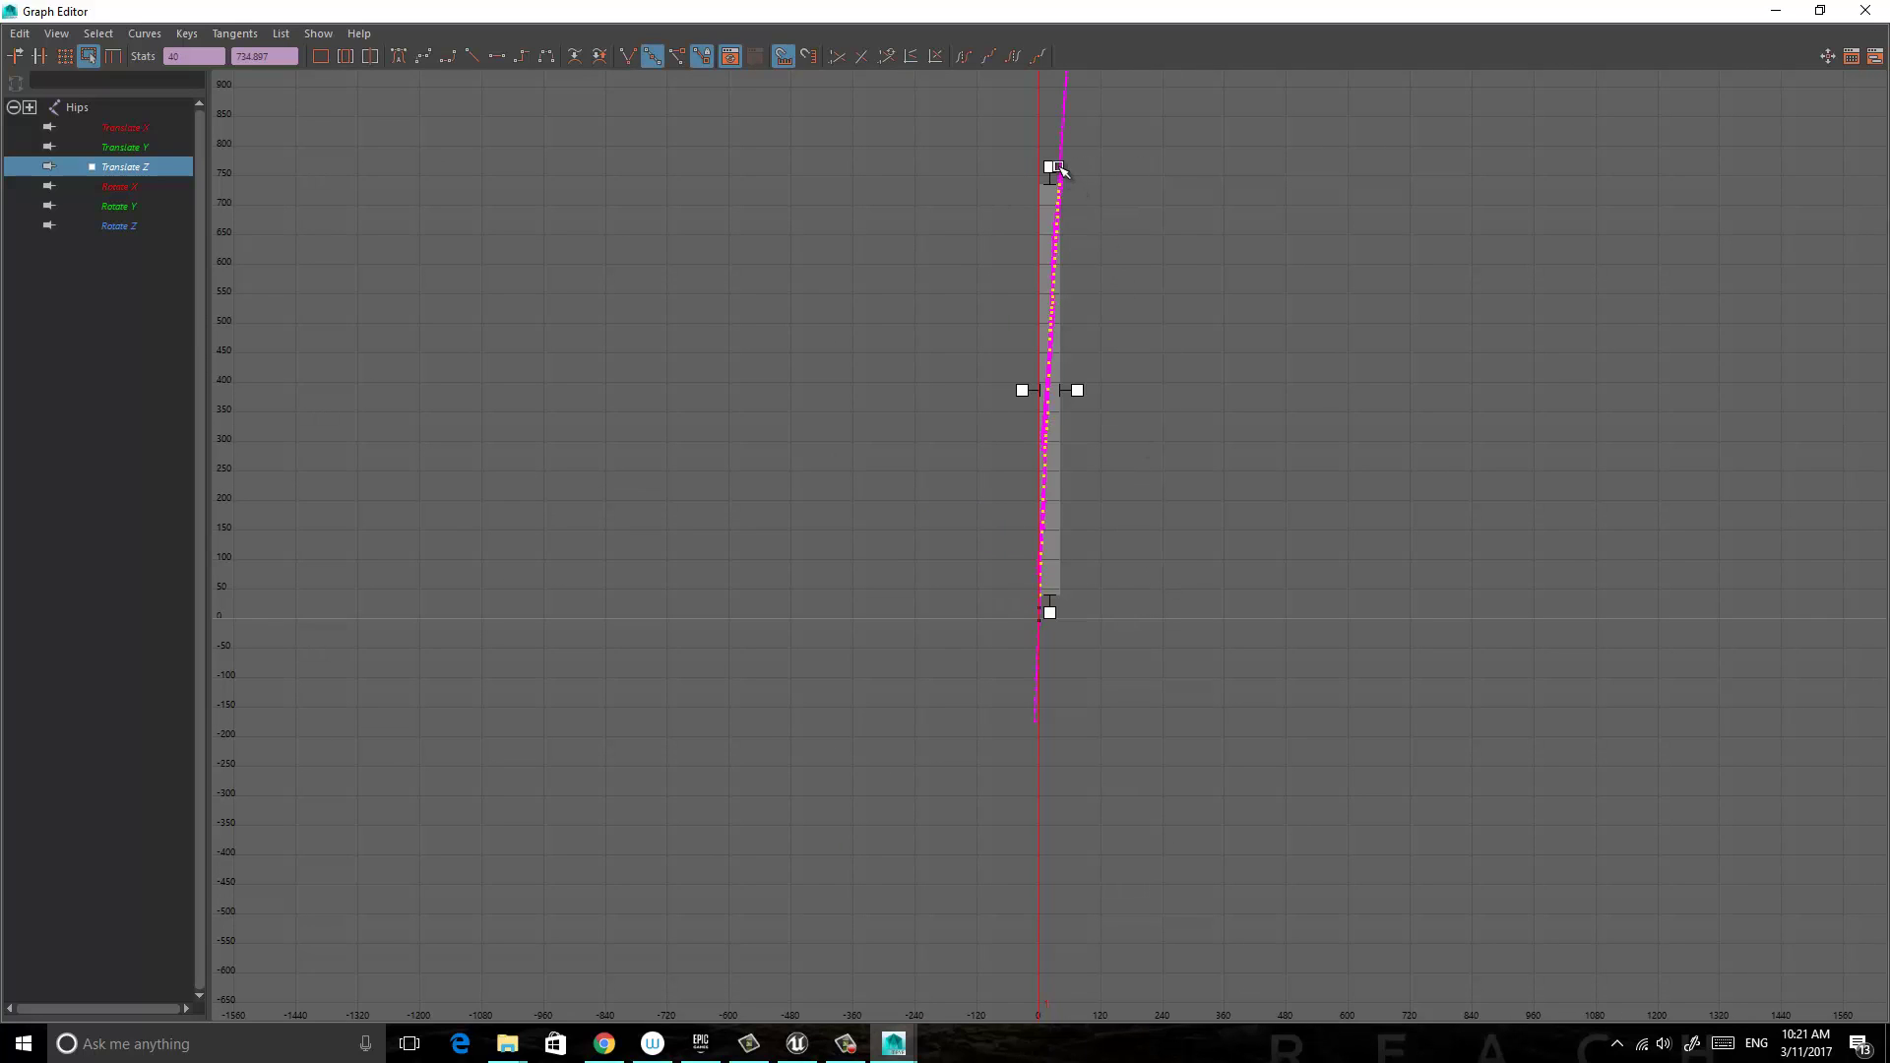
drag(1051, 167, 1051, 176)
key(ctrl+z)
scroll(1184, 264, down, 2)
scroll(1131, 262, up, 1)
click(1019, 210)
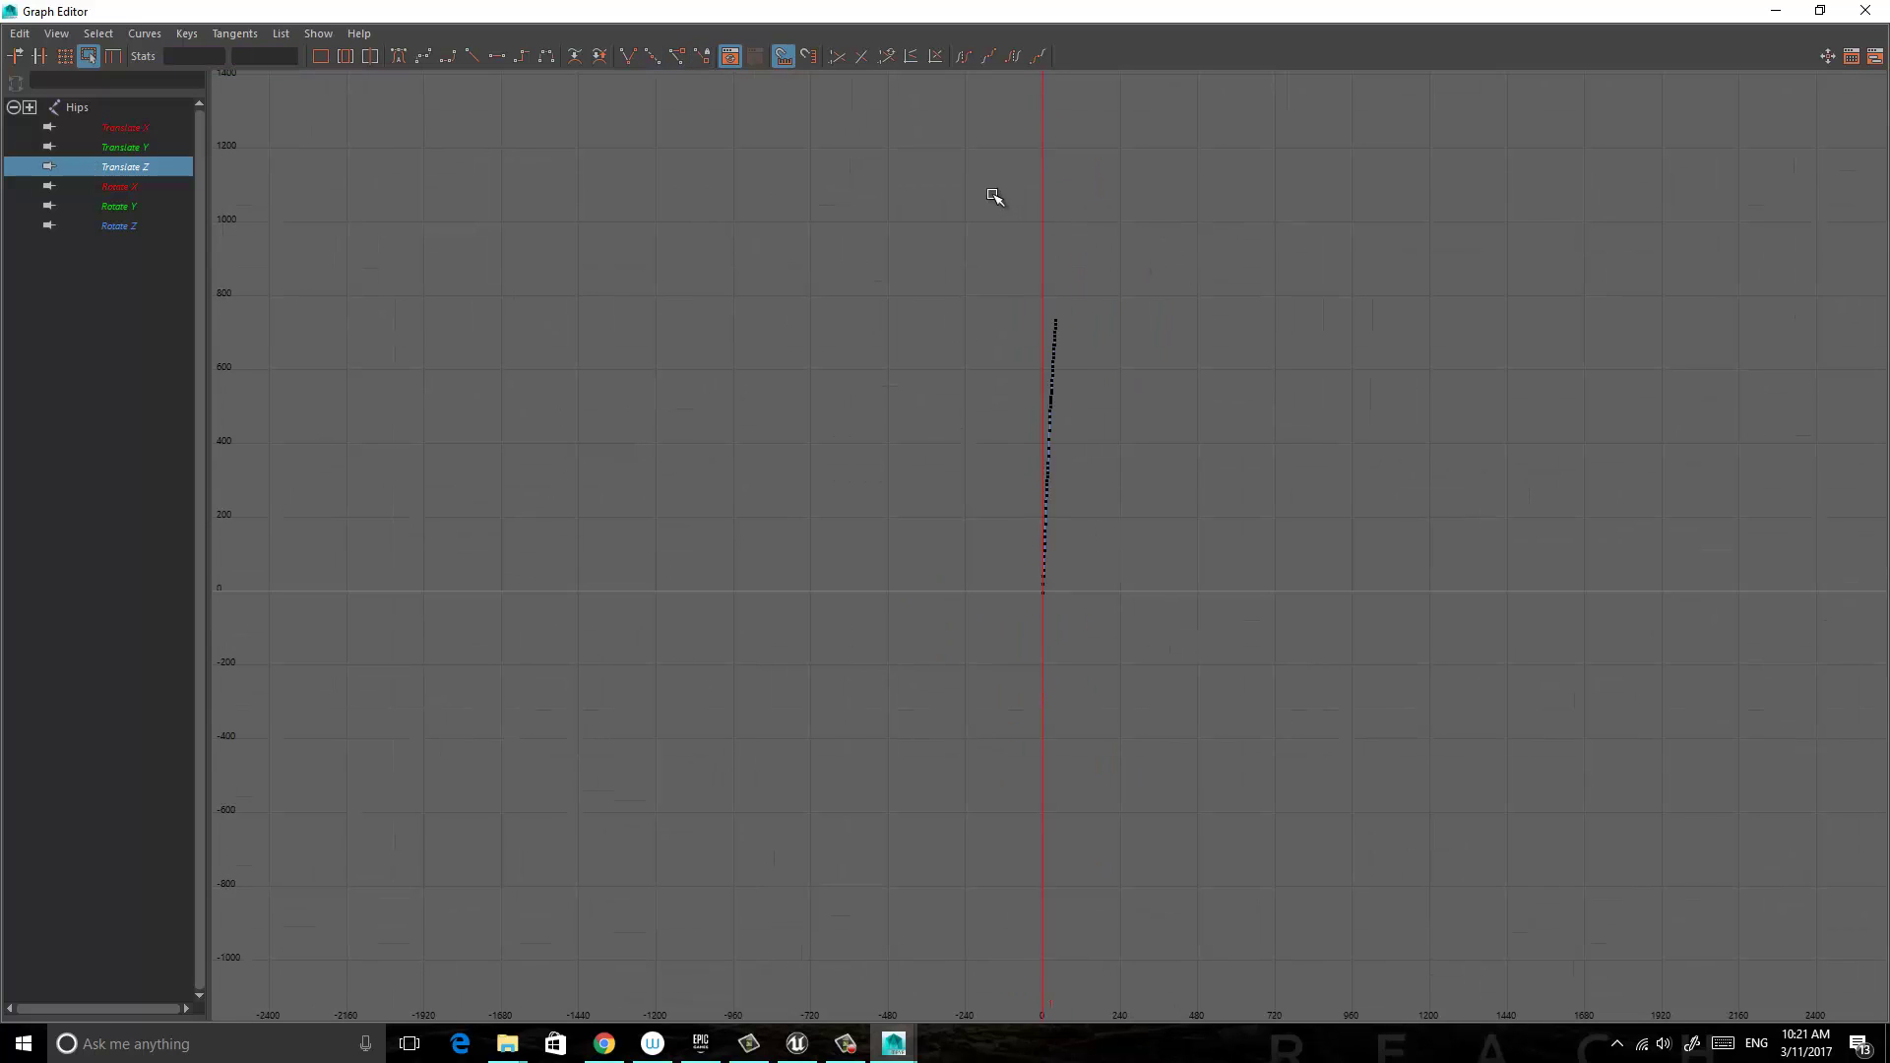
drag(991, 224, 1140, 582)
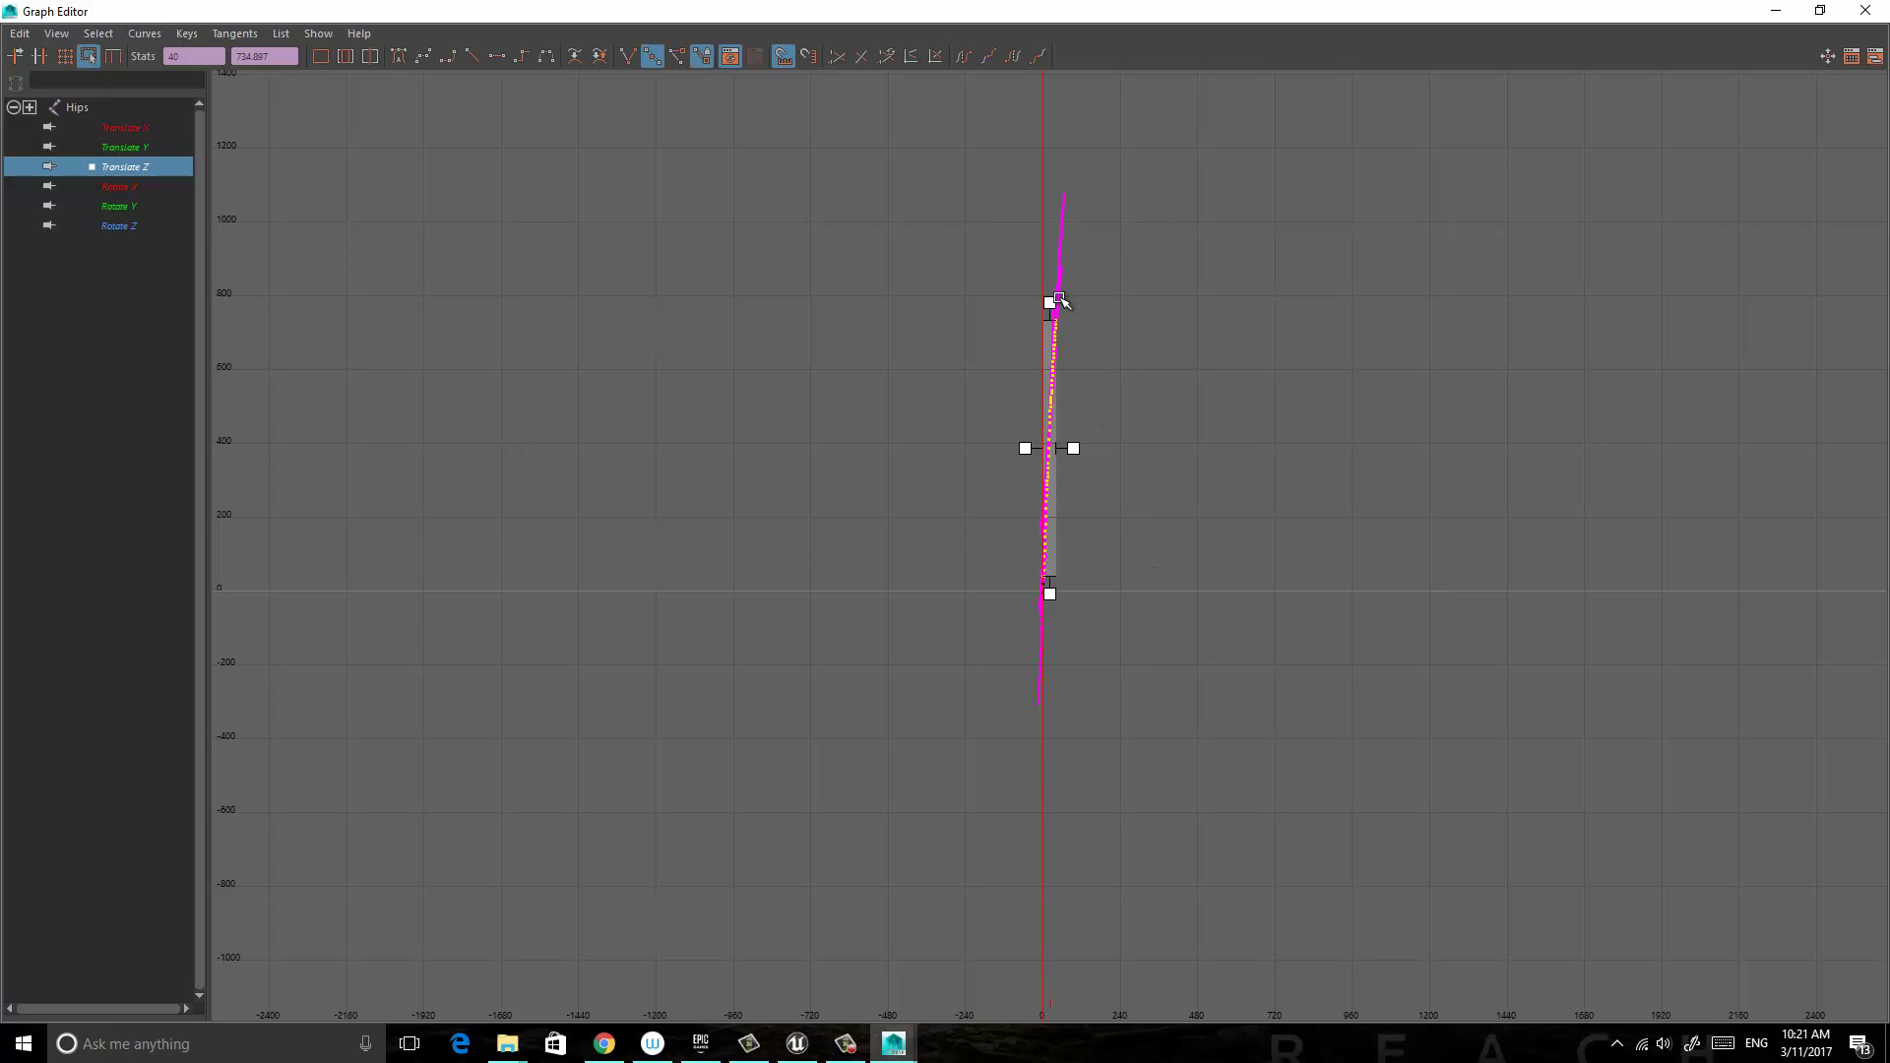
mouse_move(1051, 296)
mouse_down()
mouse_move(1083, 359)
mouse_move(1054, 328)
mouse_up()
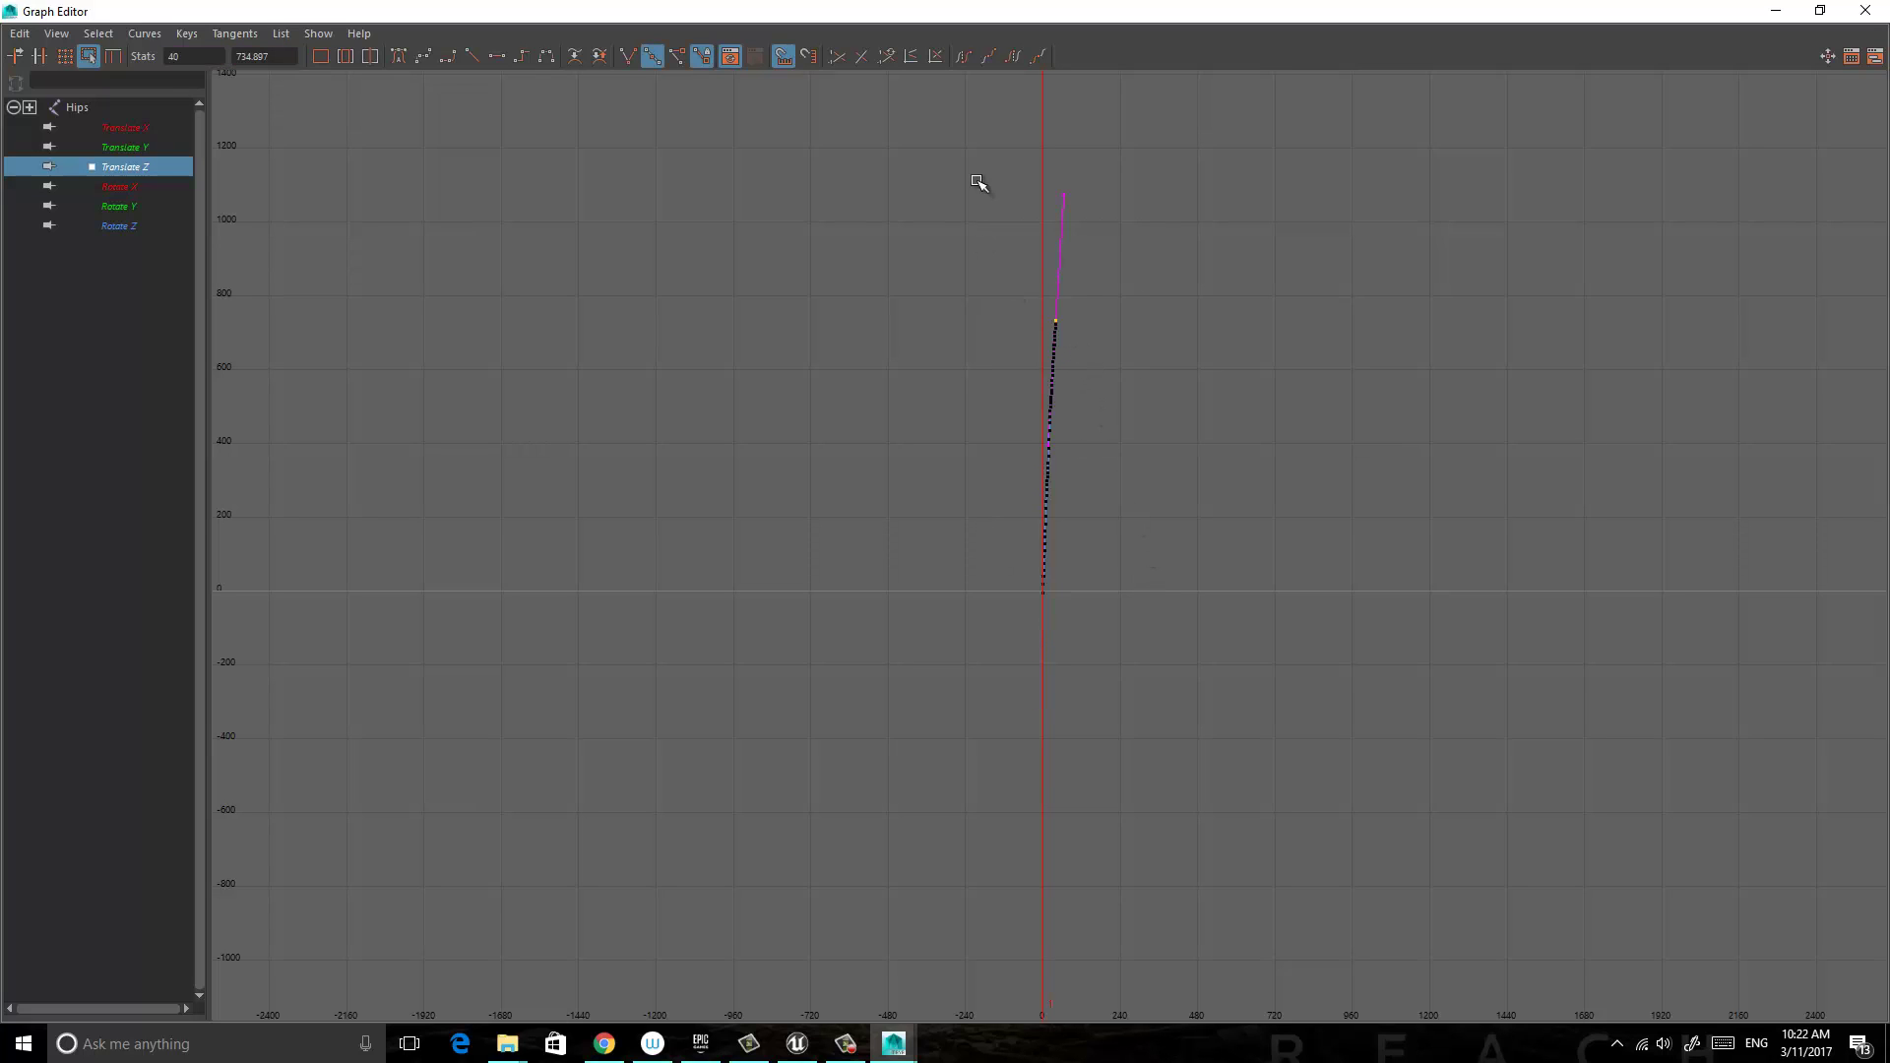
key(ctrl+z)
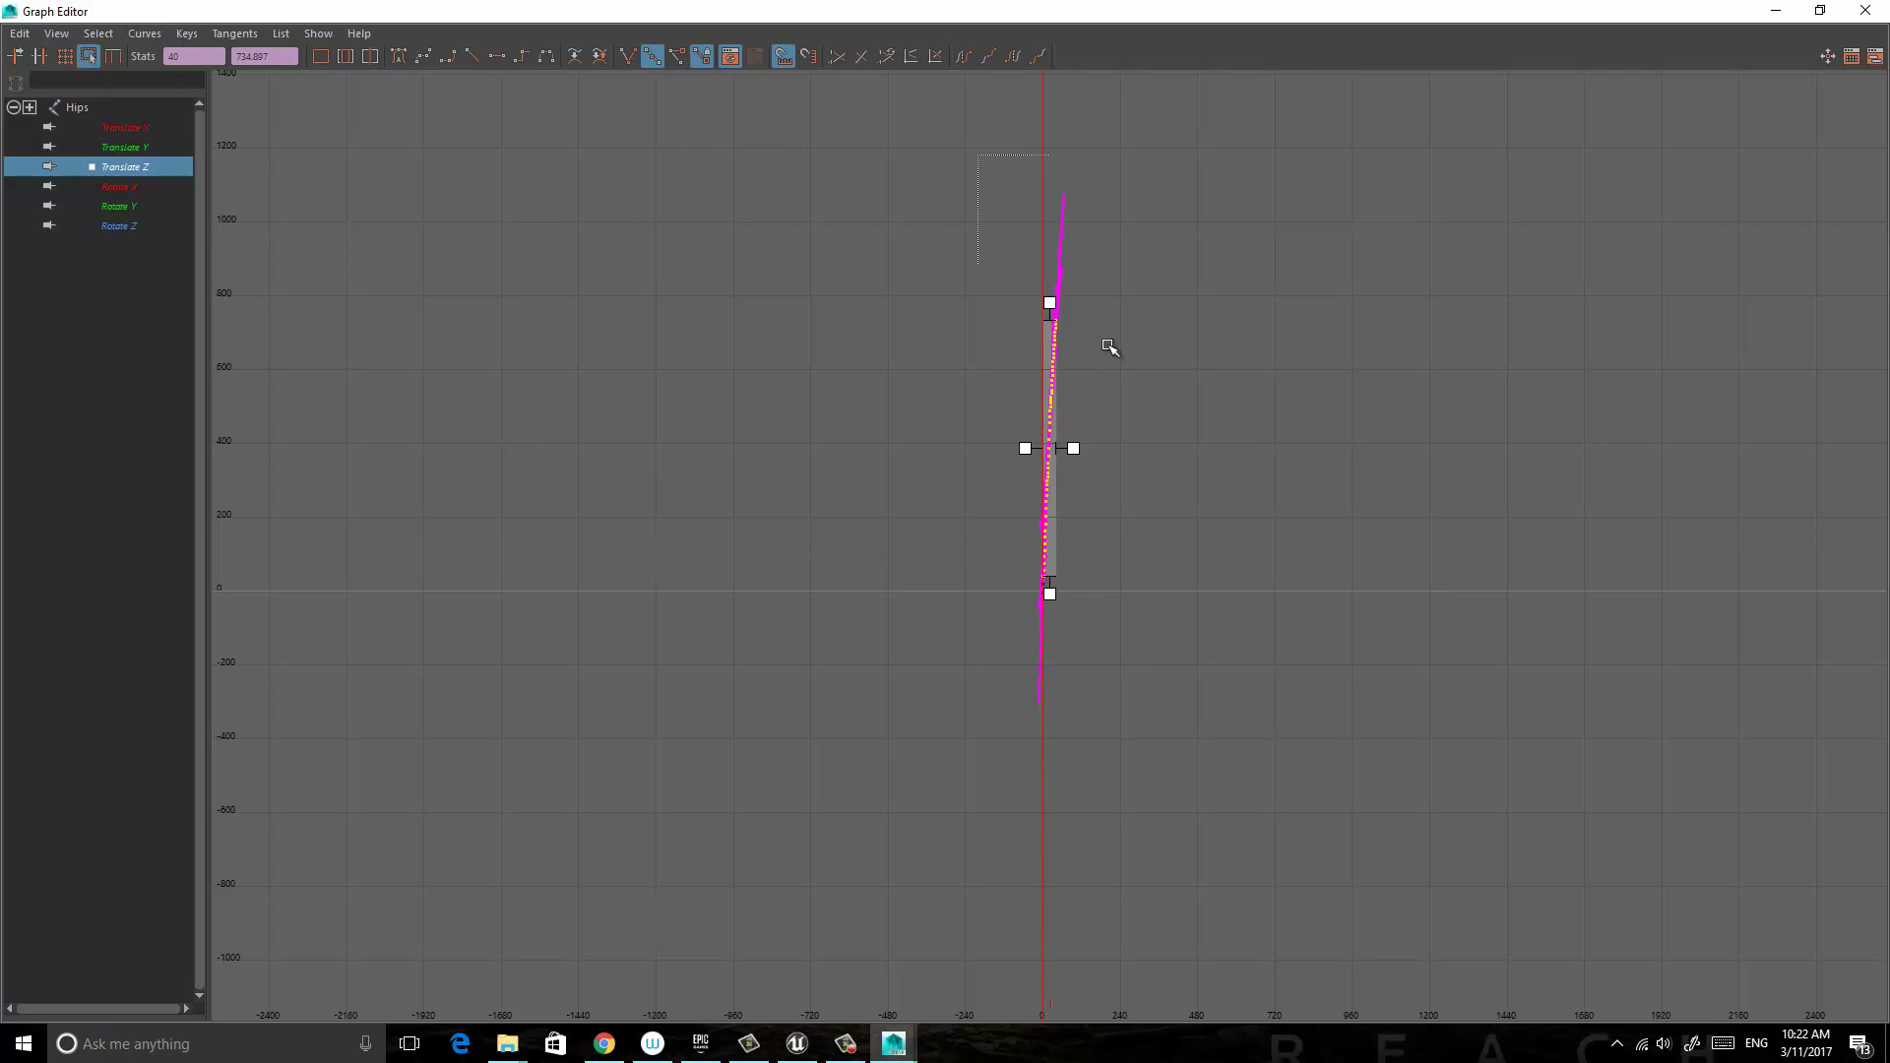
click(1176, 547)
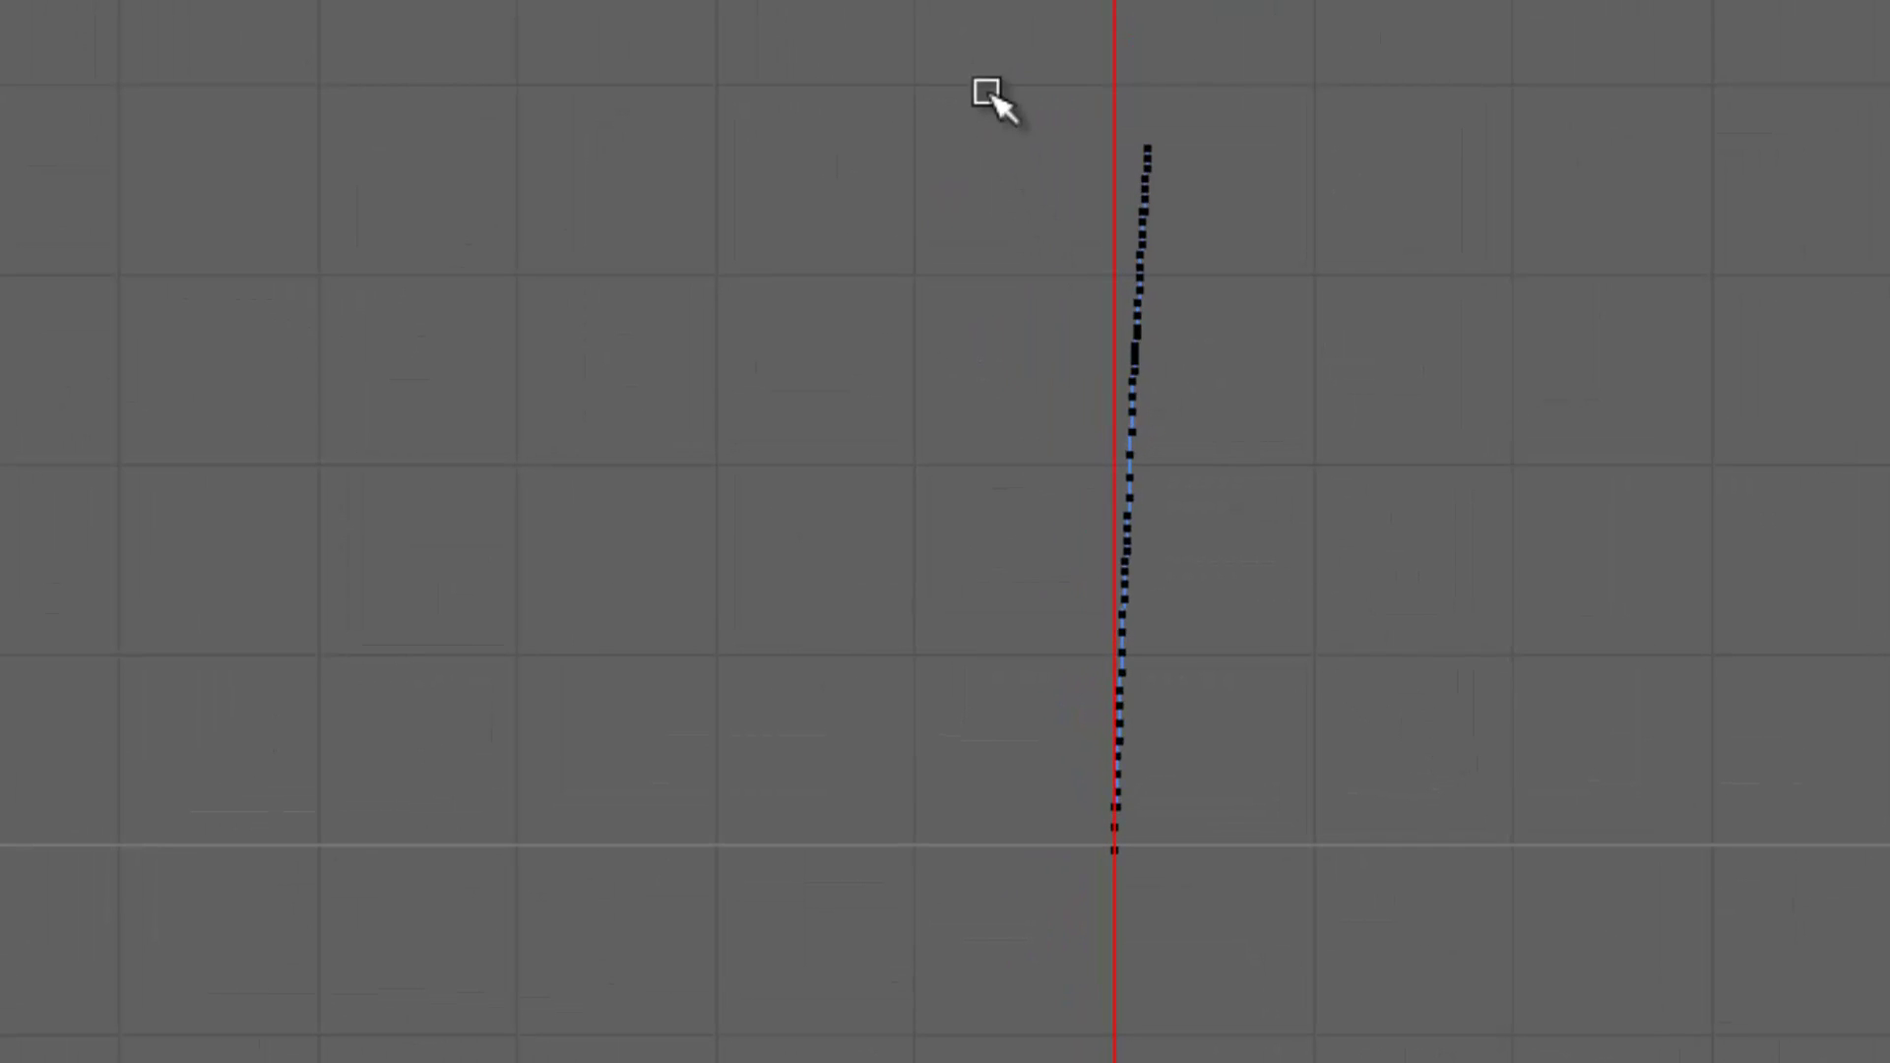
key(f)
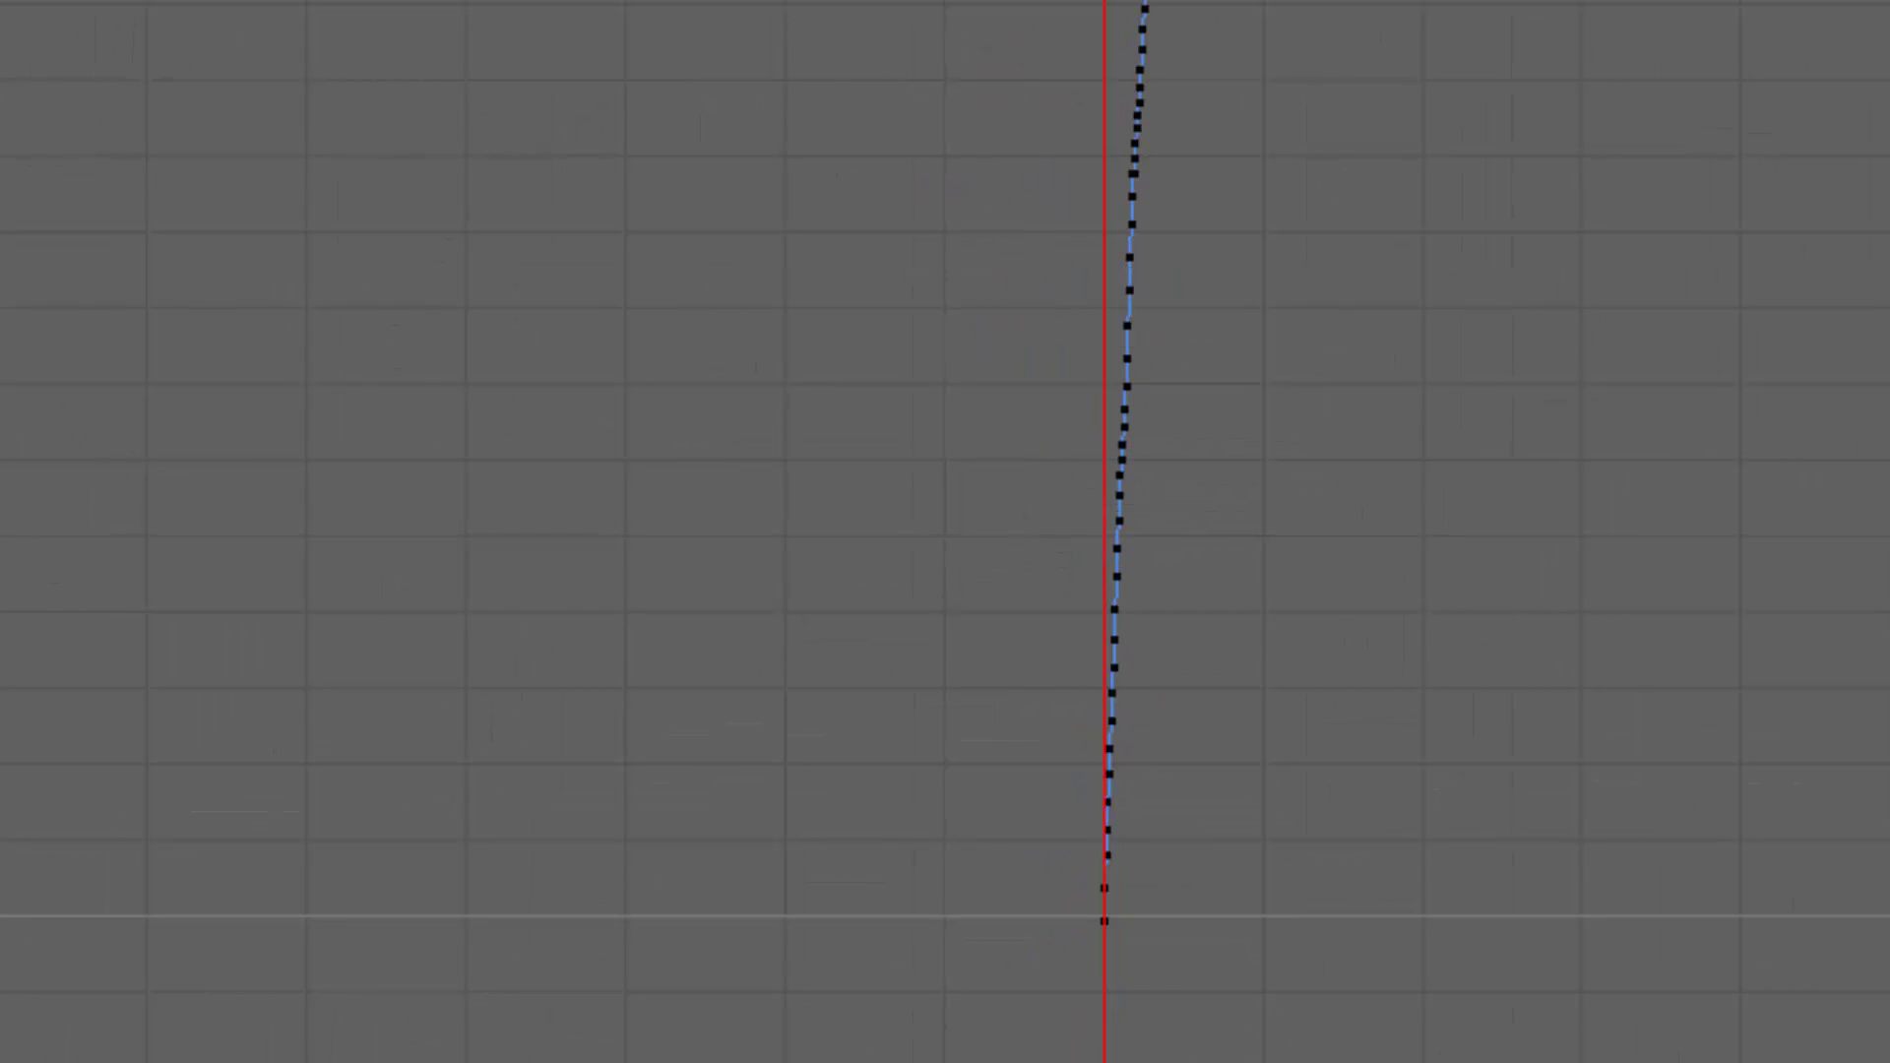
Select all Translate Z keys and squash them flat vertically.
drag(835, 2, 1370, 856)
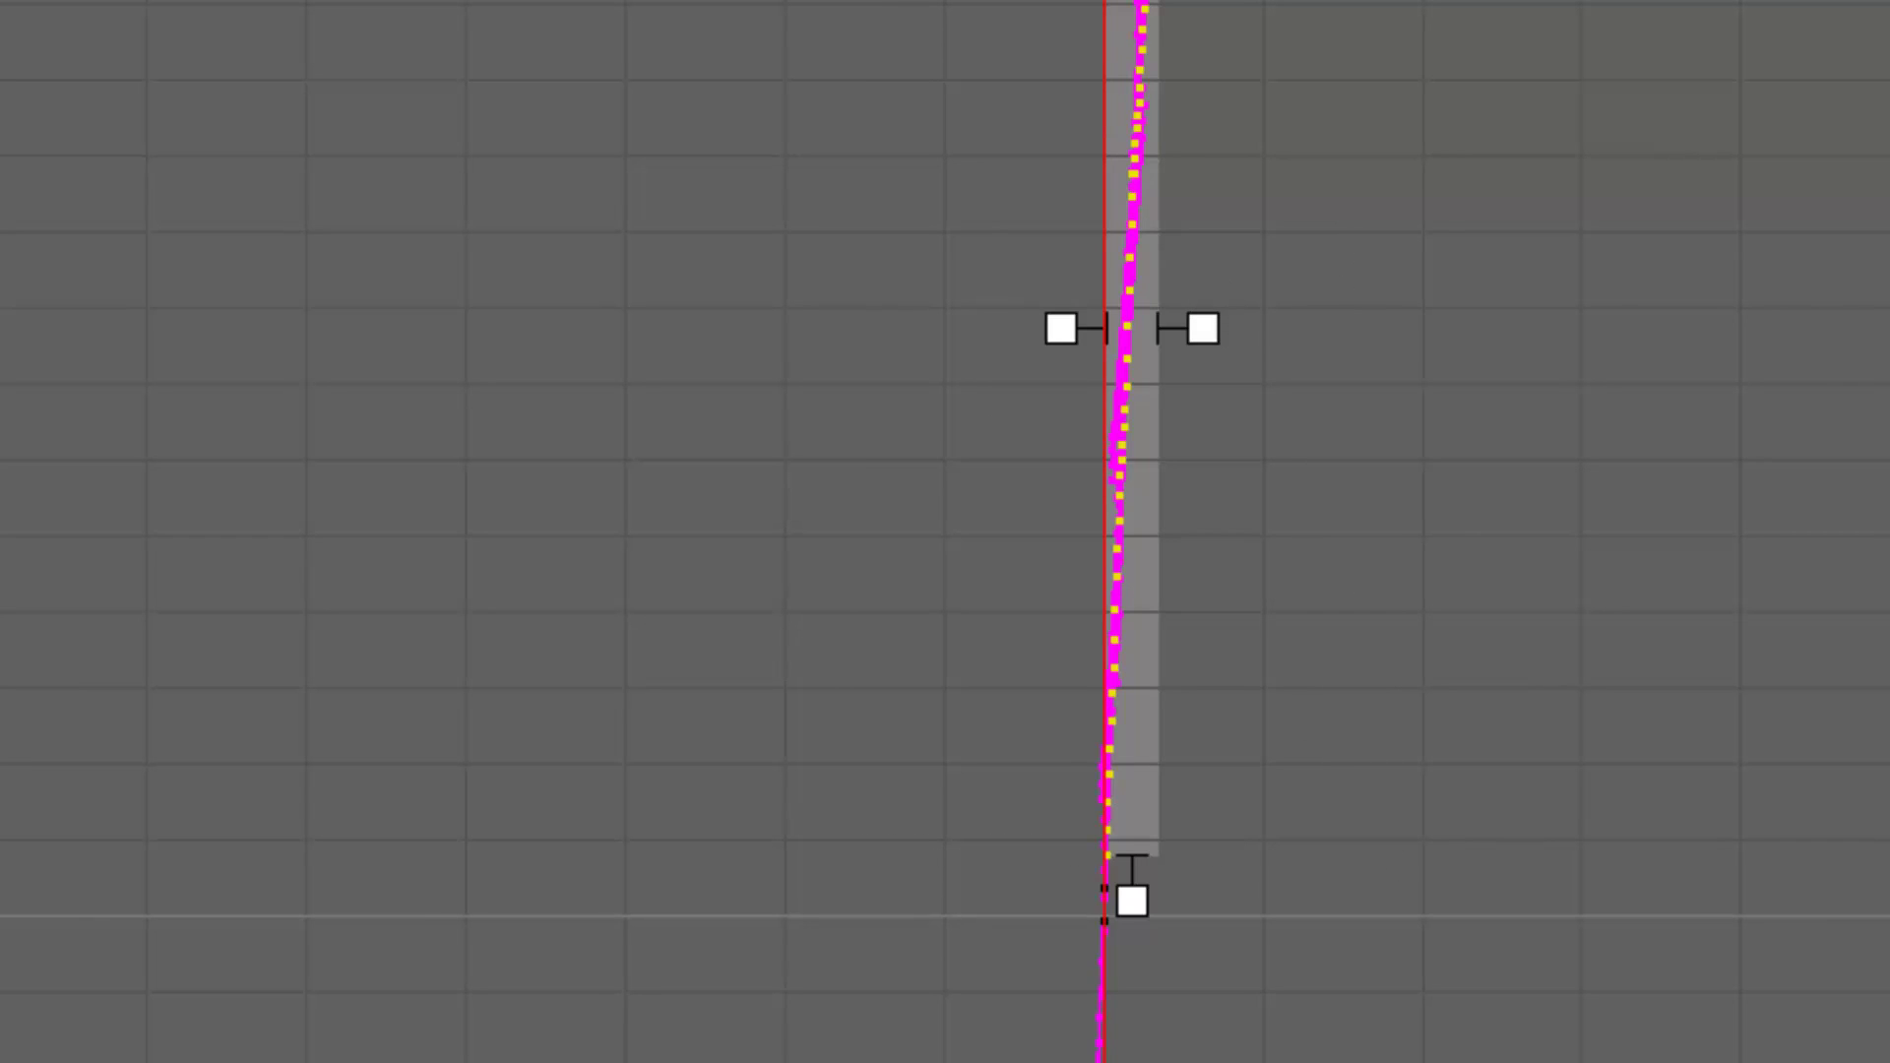
drag(1182, 2, 1016, 943)
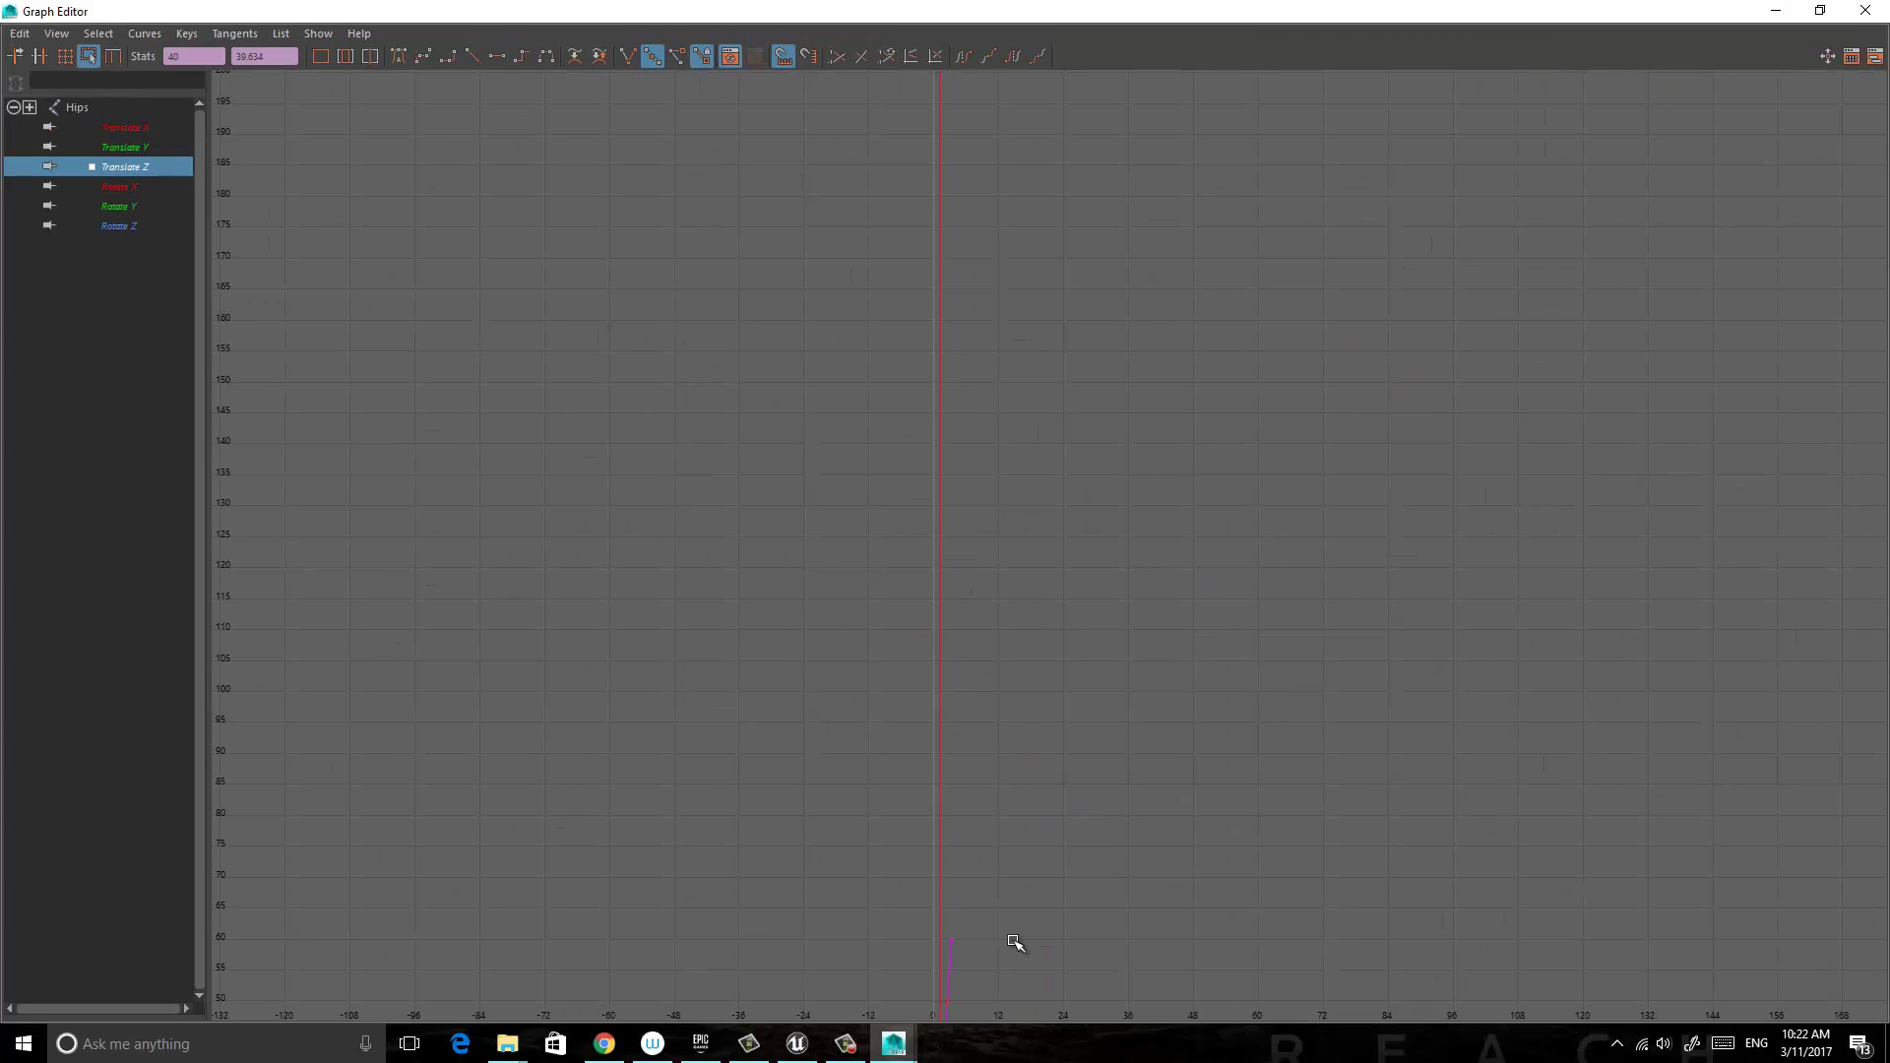
key(f)
alt+middle_drag(1024, 940, 1029, 624)
scroll(1034, 615, up, 5)
scroll(1043, 604, up, 2)
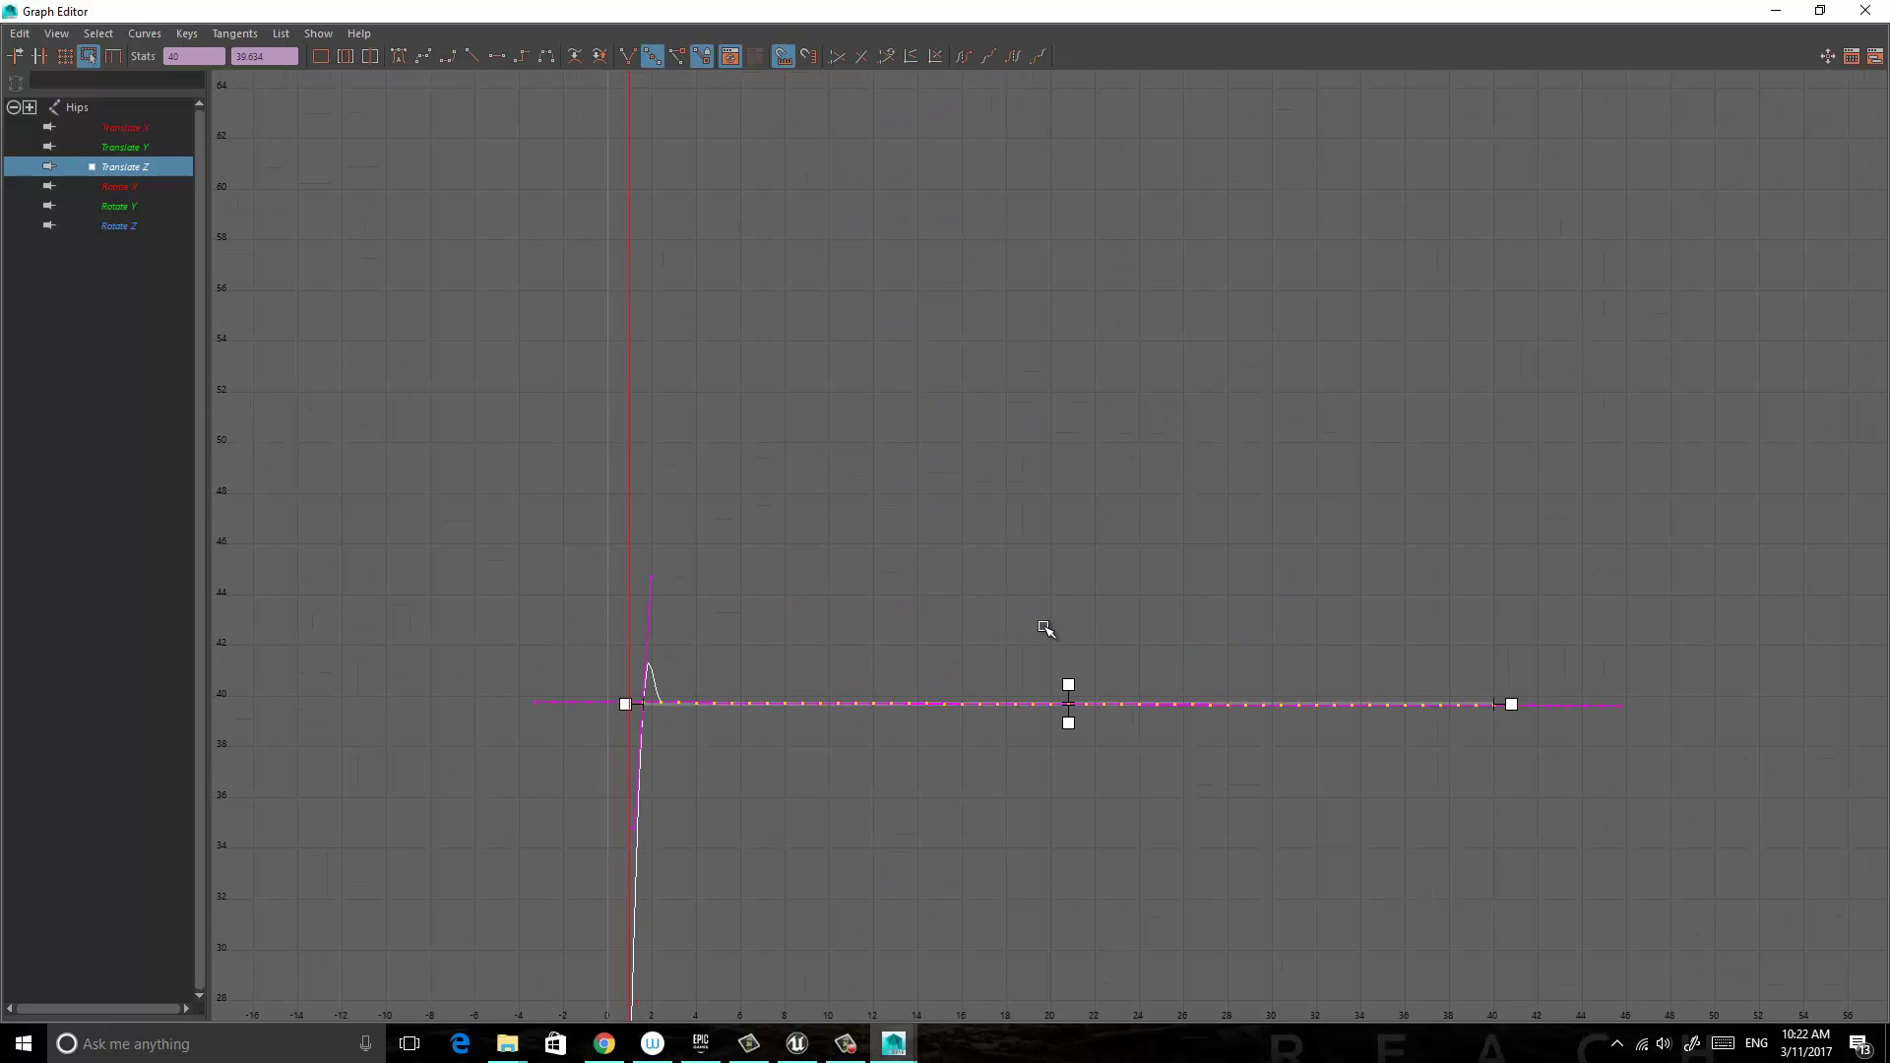
middle_drag(1069, 681, 1068, 681)
Fine-tune the flattened Translate Z keys into a level line near 40.
click(971, 772)
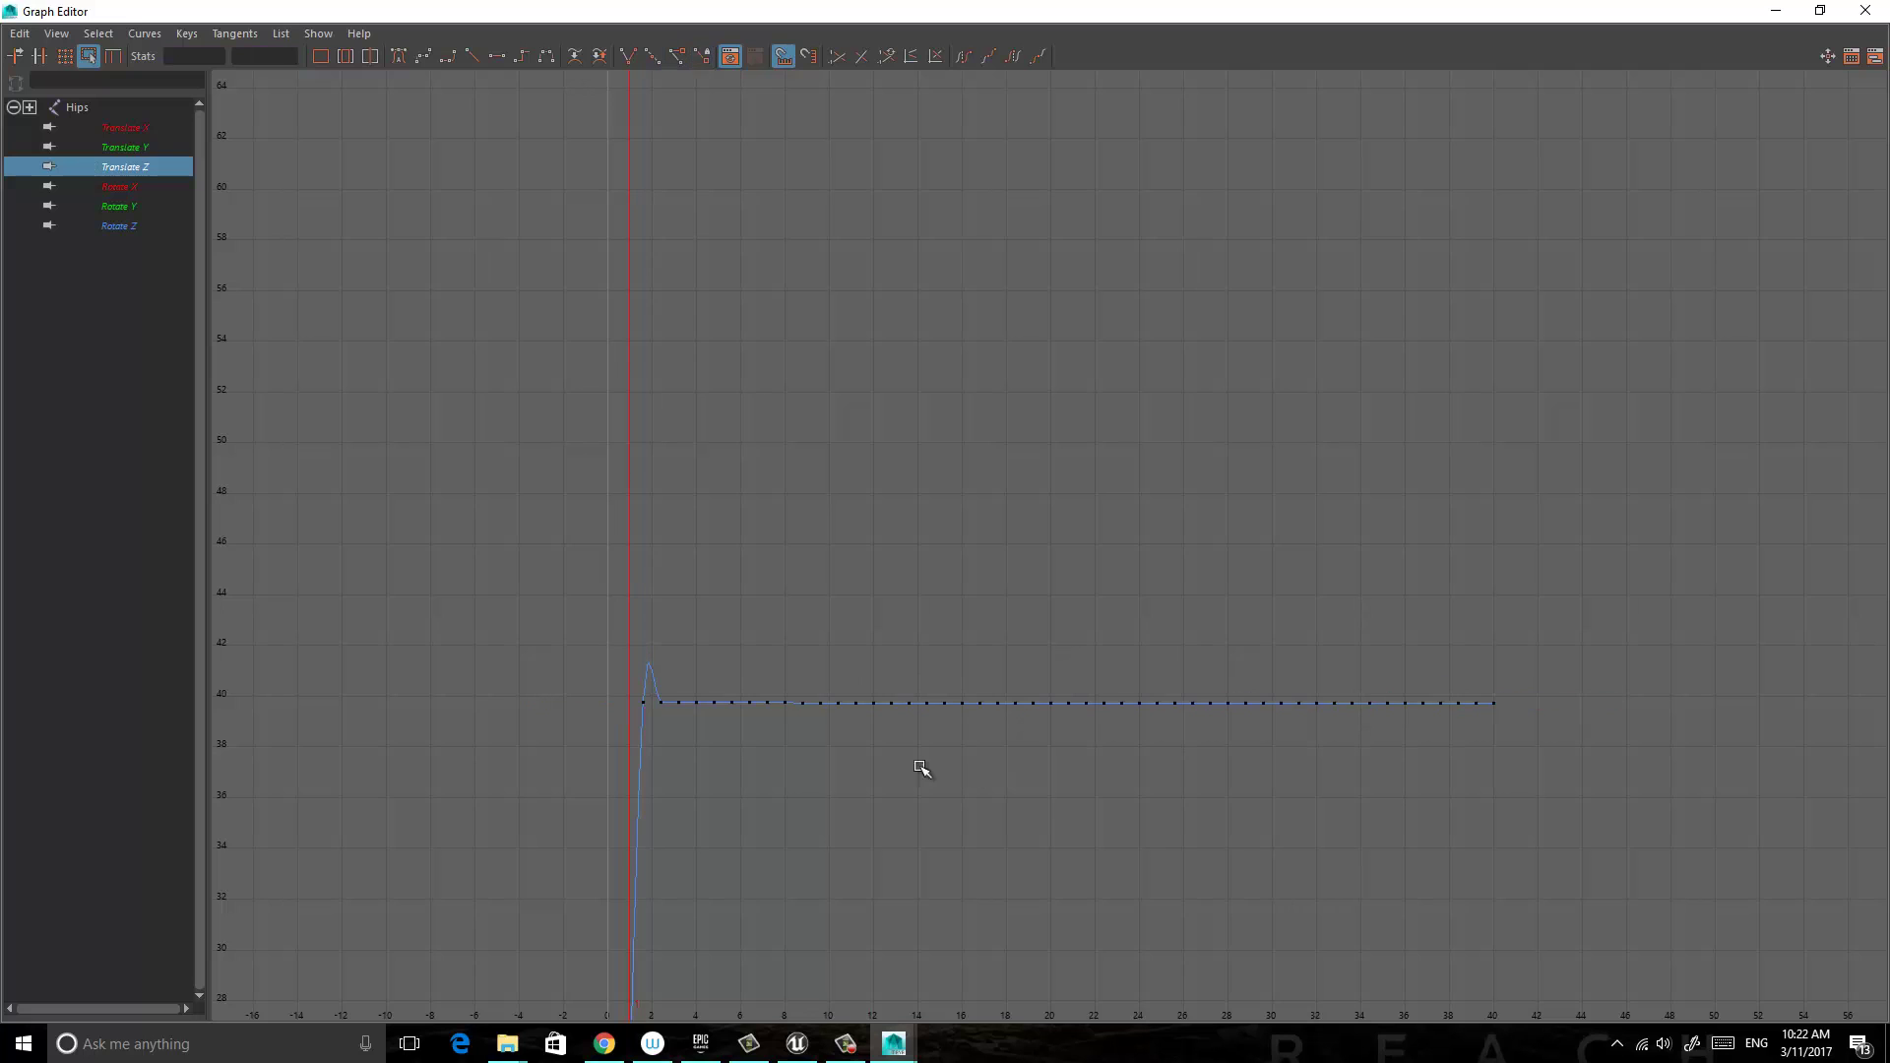
click(1368, 703)
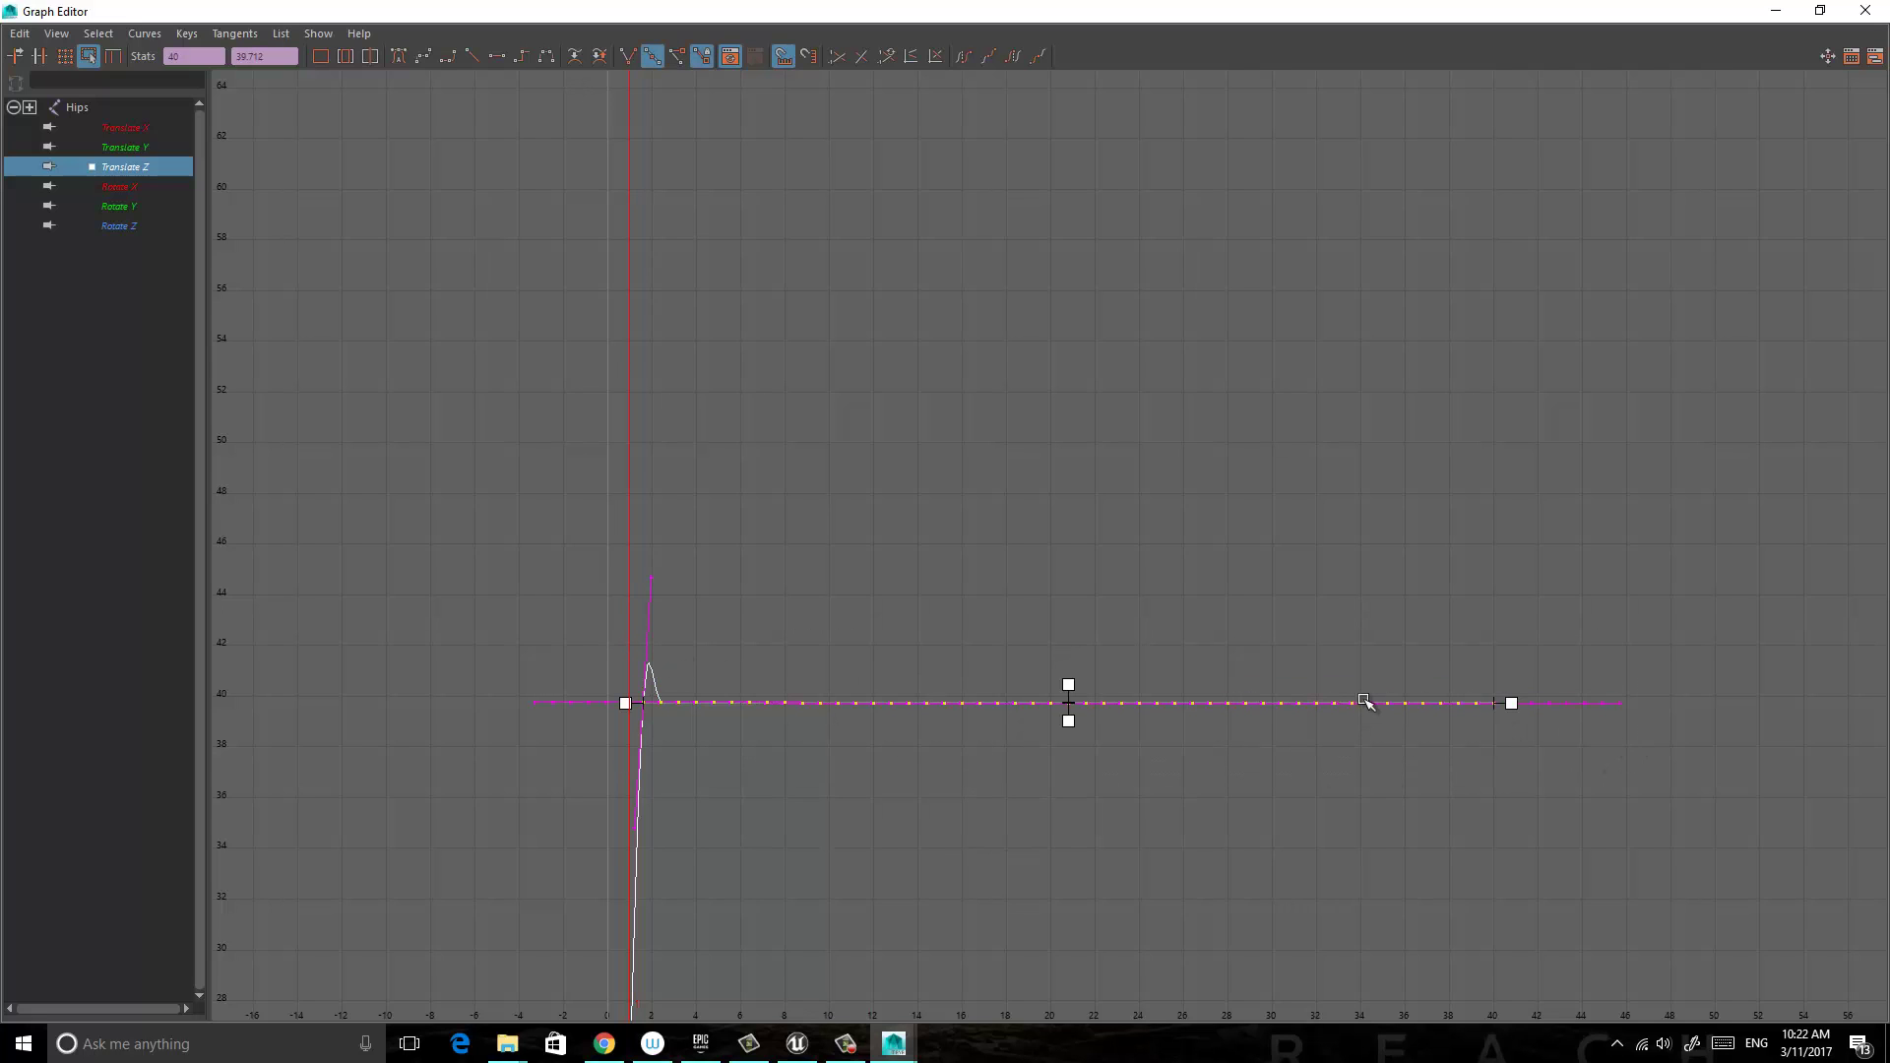
middle_drag(1071, 682, 1066, 683)
click(891, 774)
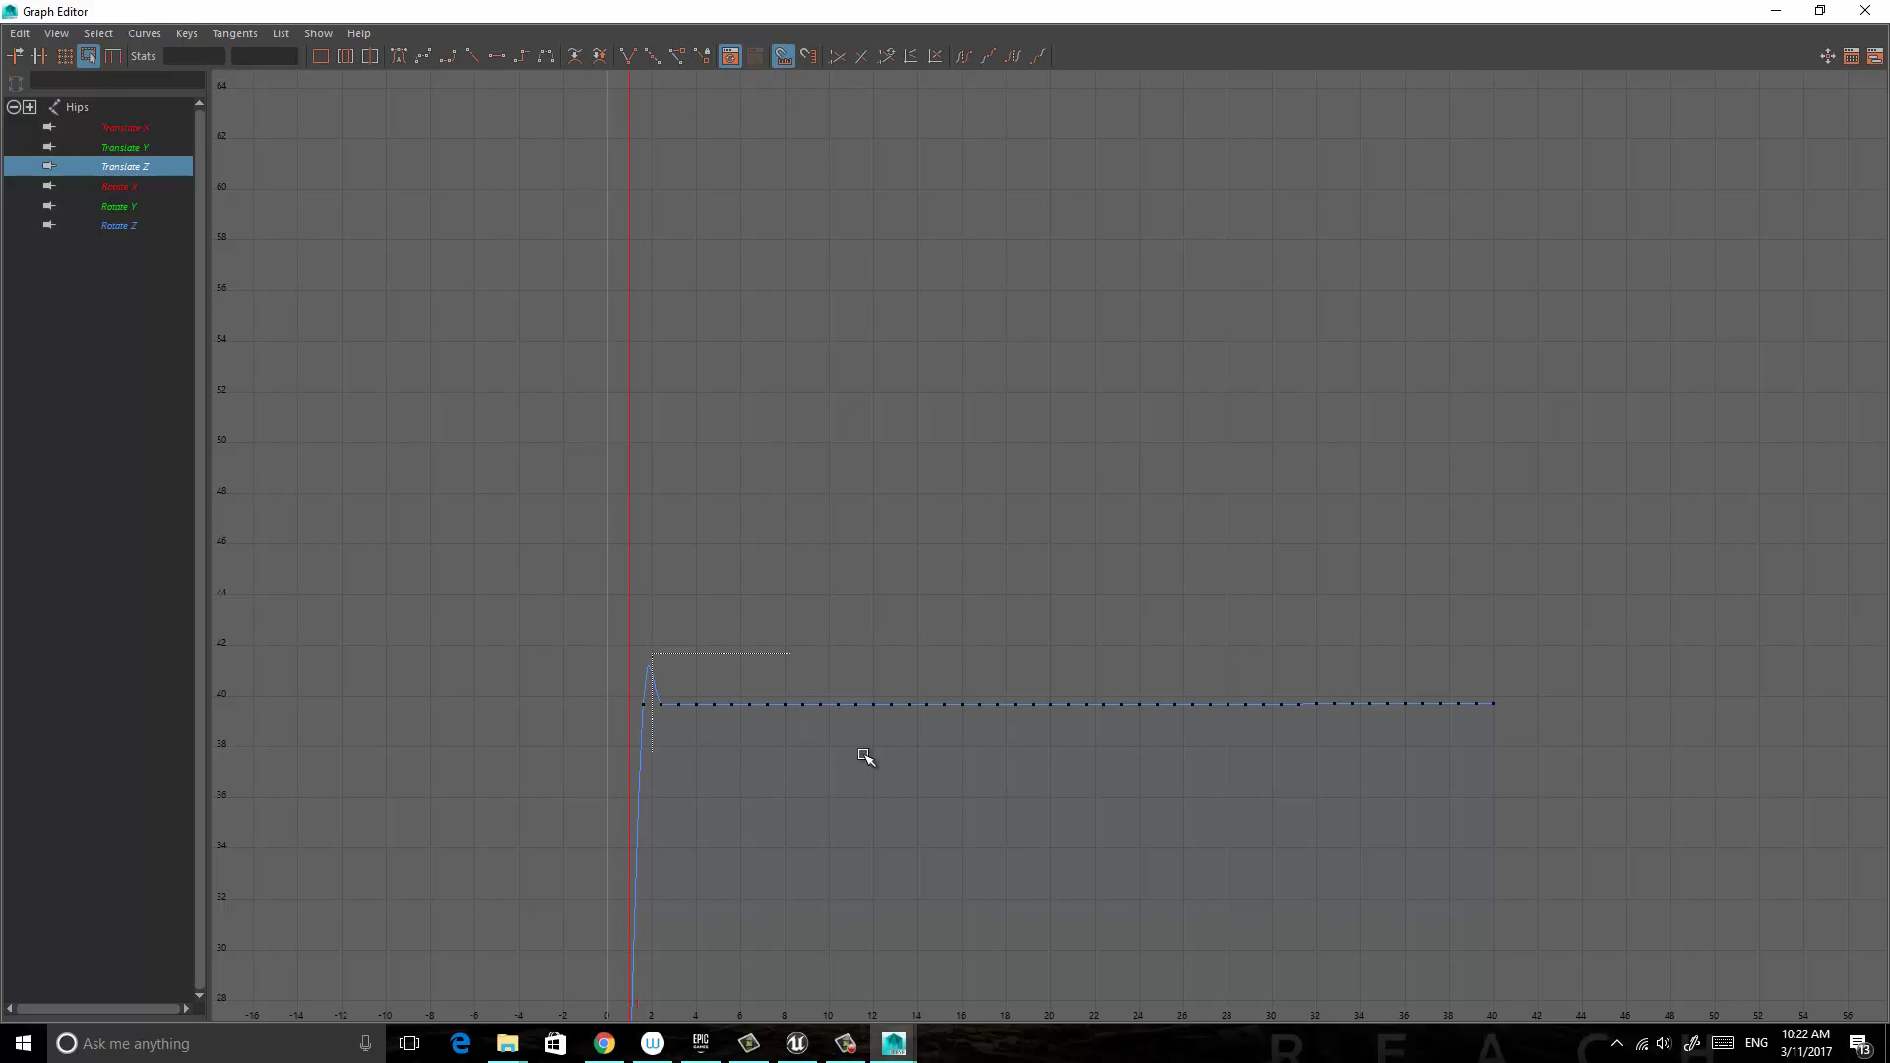
click(1359, 705)
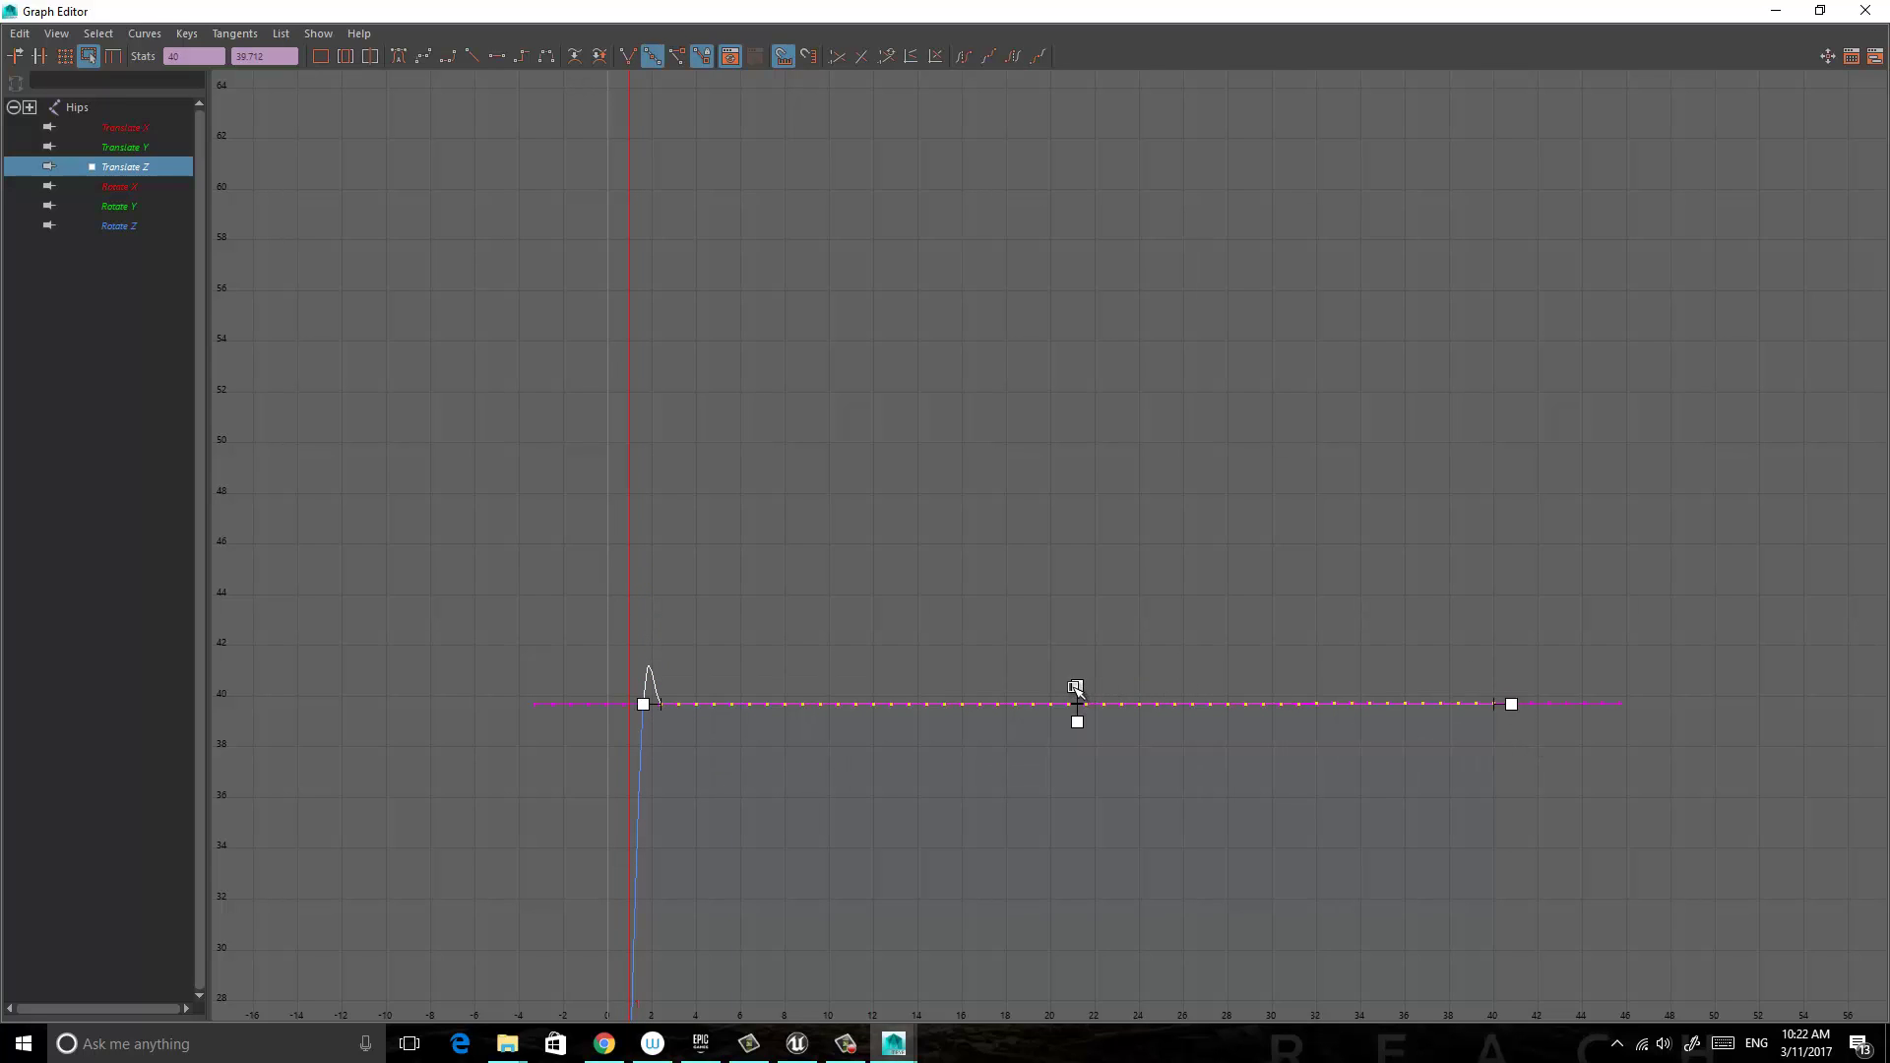
mouse_move(1078, 684)
mouse_down()
mouse_move(1078, 659)
mouse_move(1080, 680)
mouse_up()
click(1070, 640)
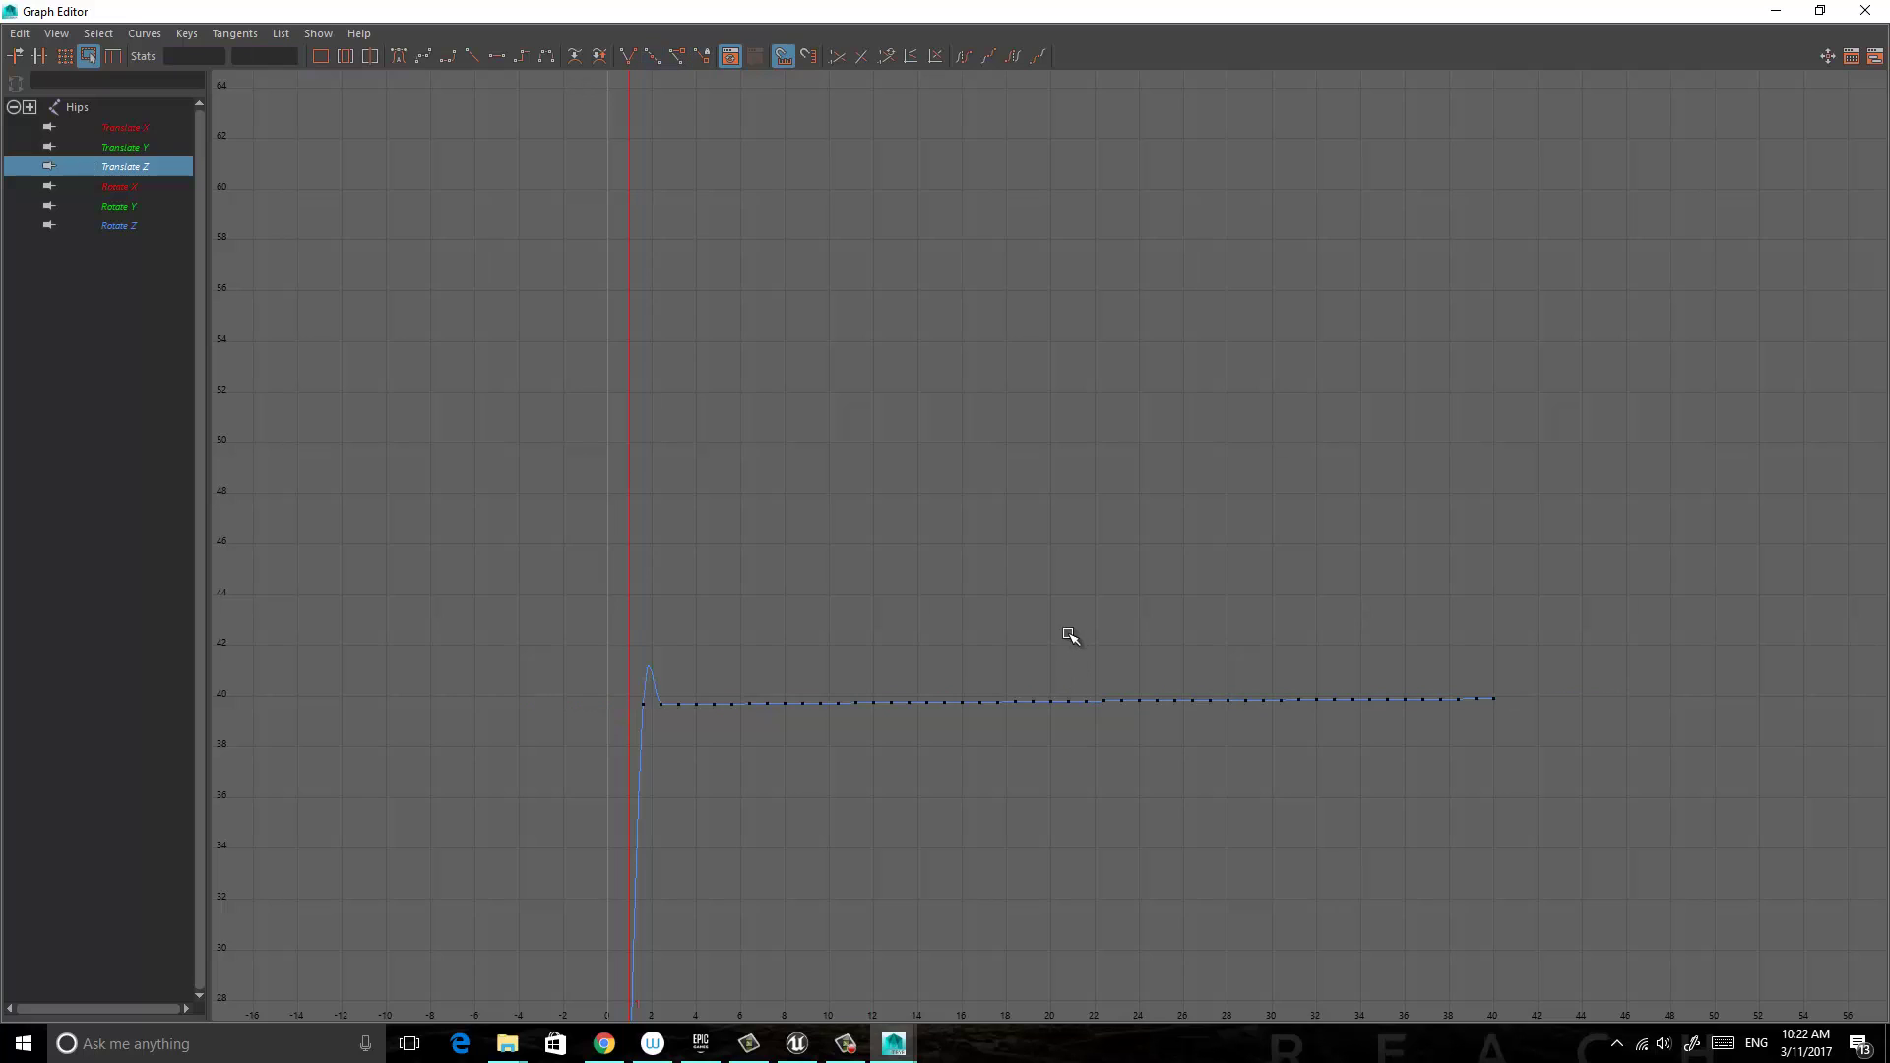
key(a)
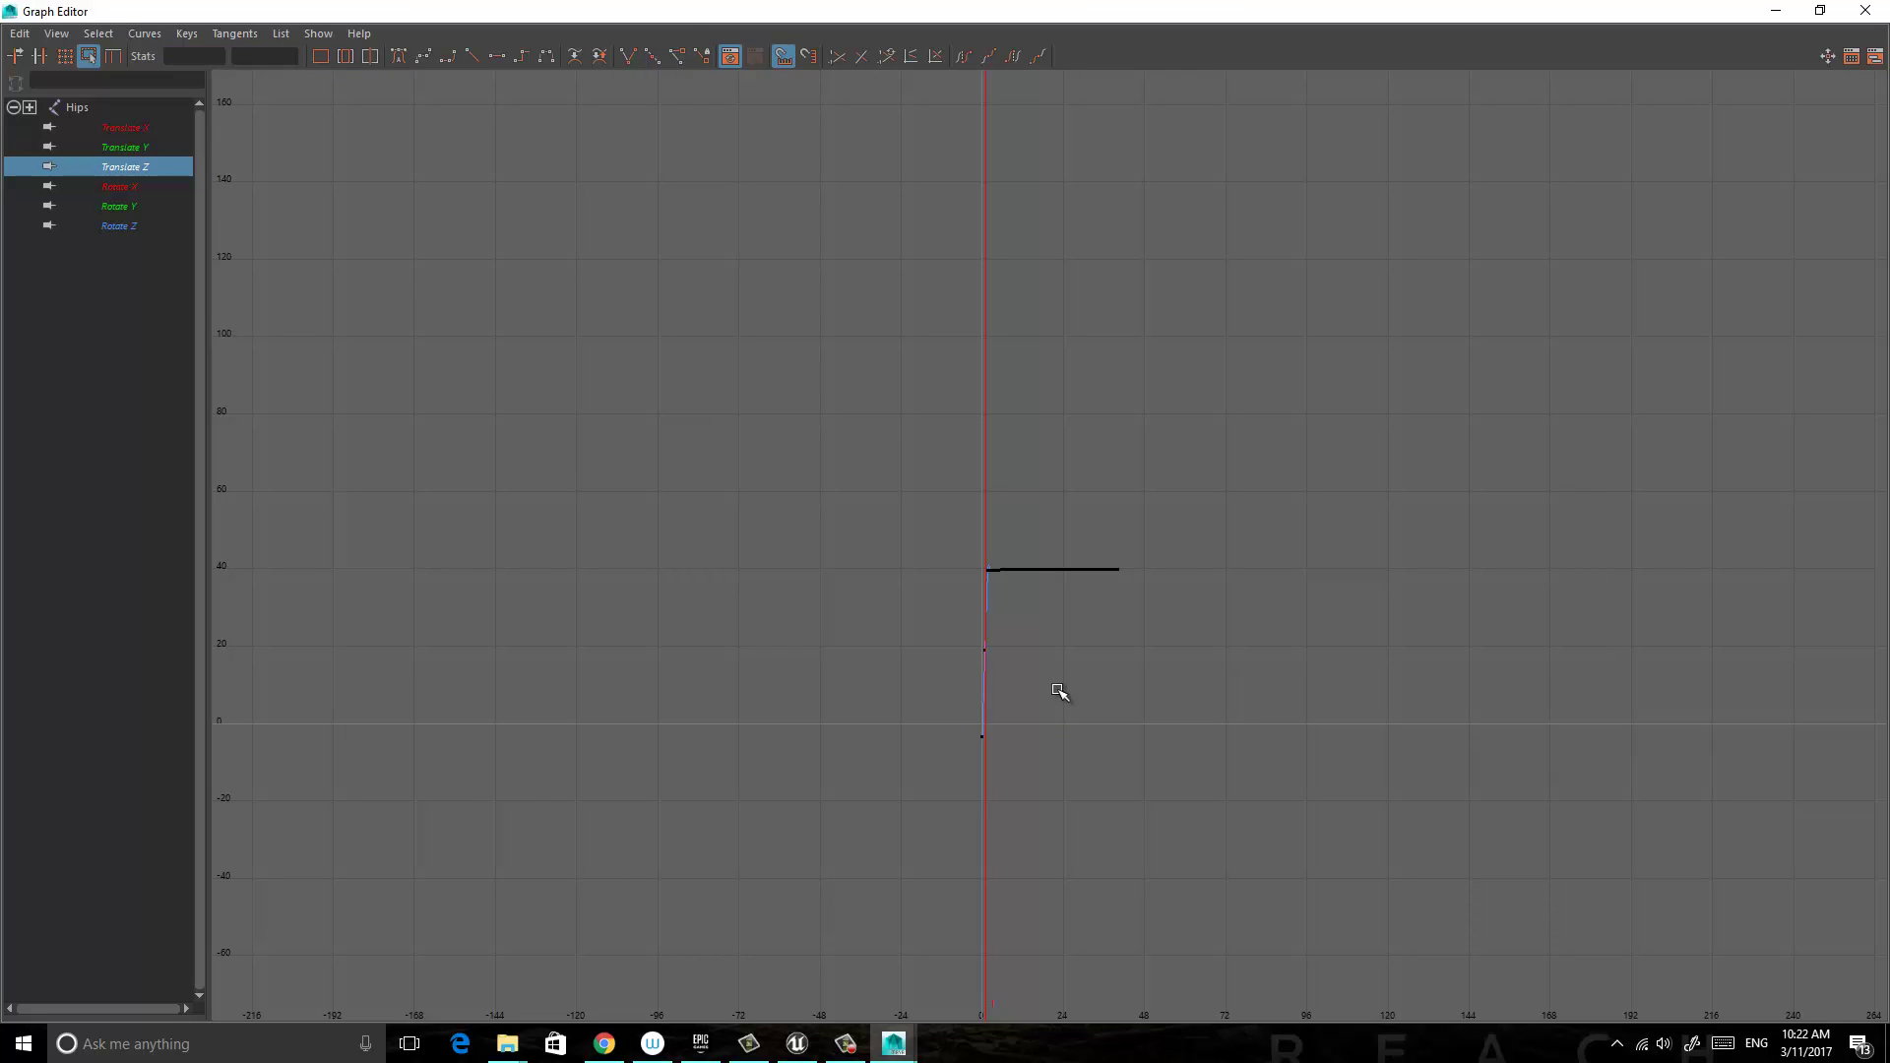
Reframe the level Translate Z curve across frames 1–40 and check the Translate Y curve.
drag(945, 513, 1170, 678)
click(1142, 736)
key(f)
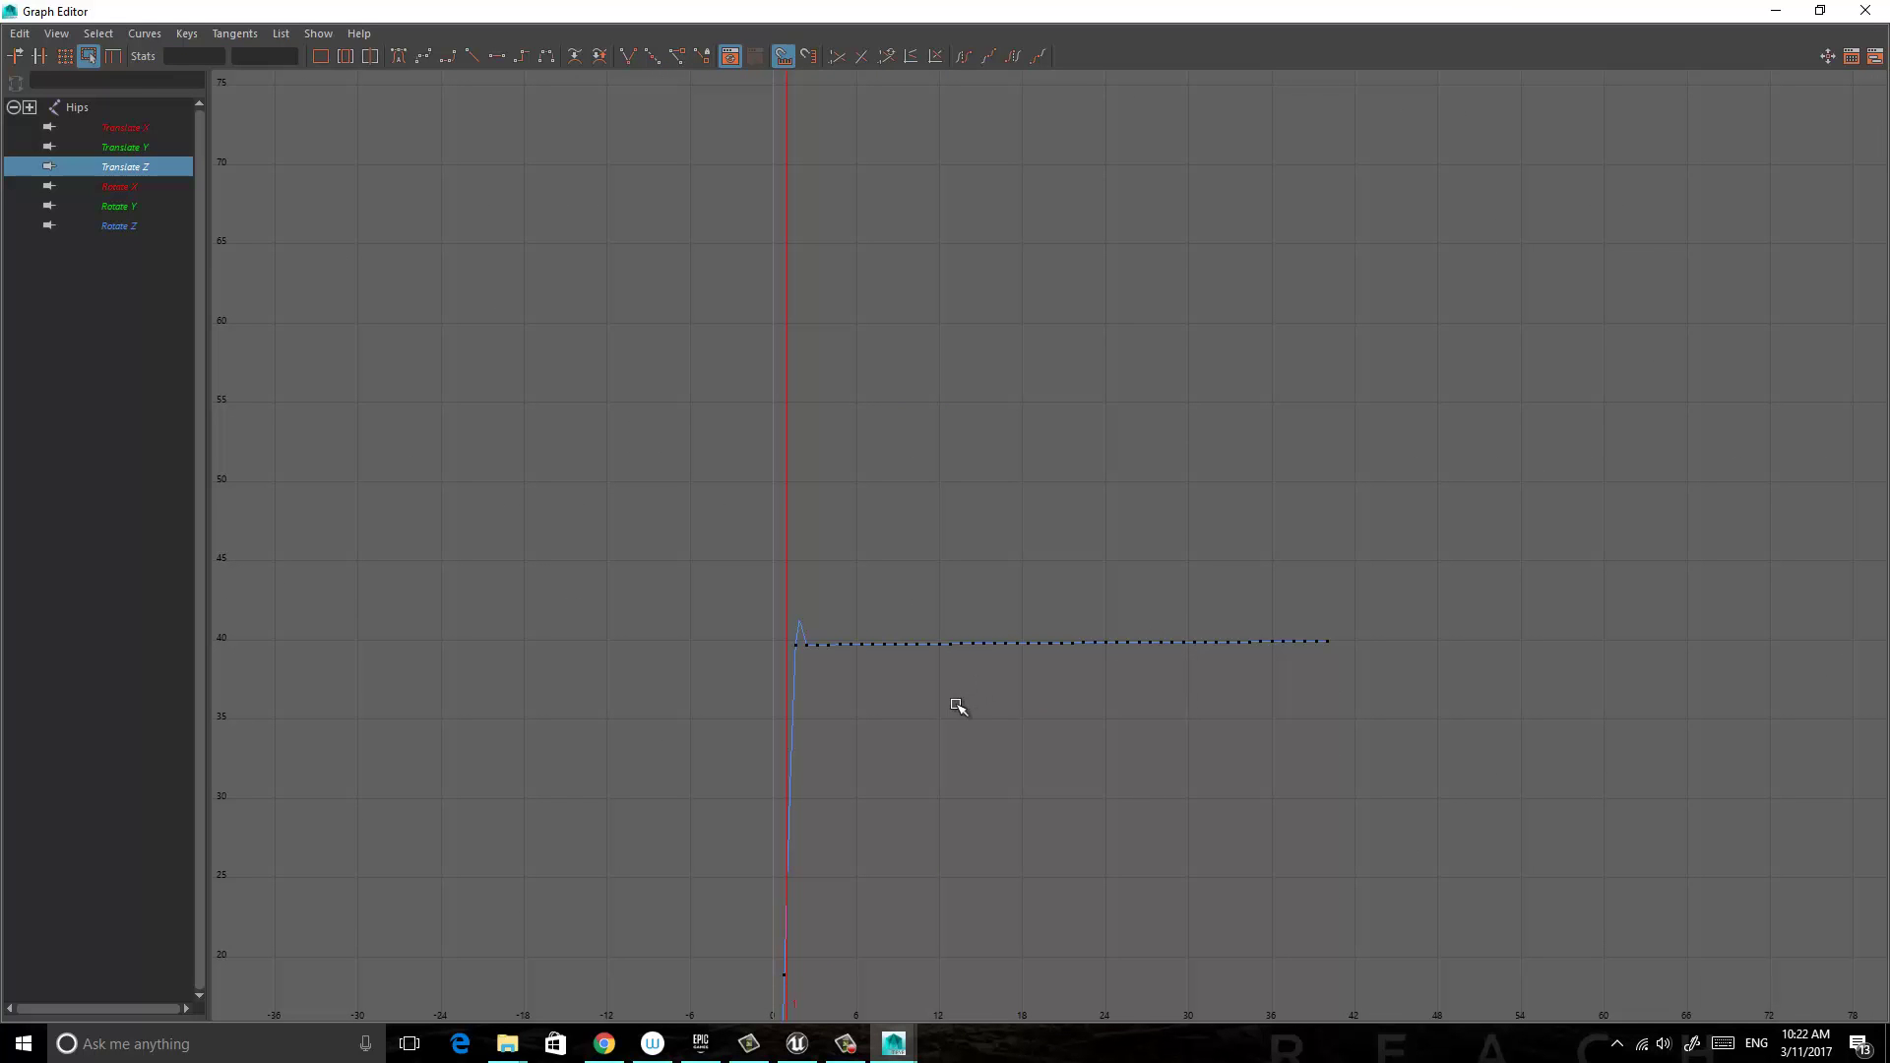
alt+right_drag(958, 706, 989, 598)
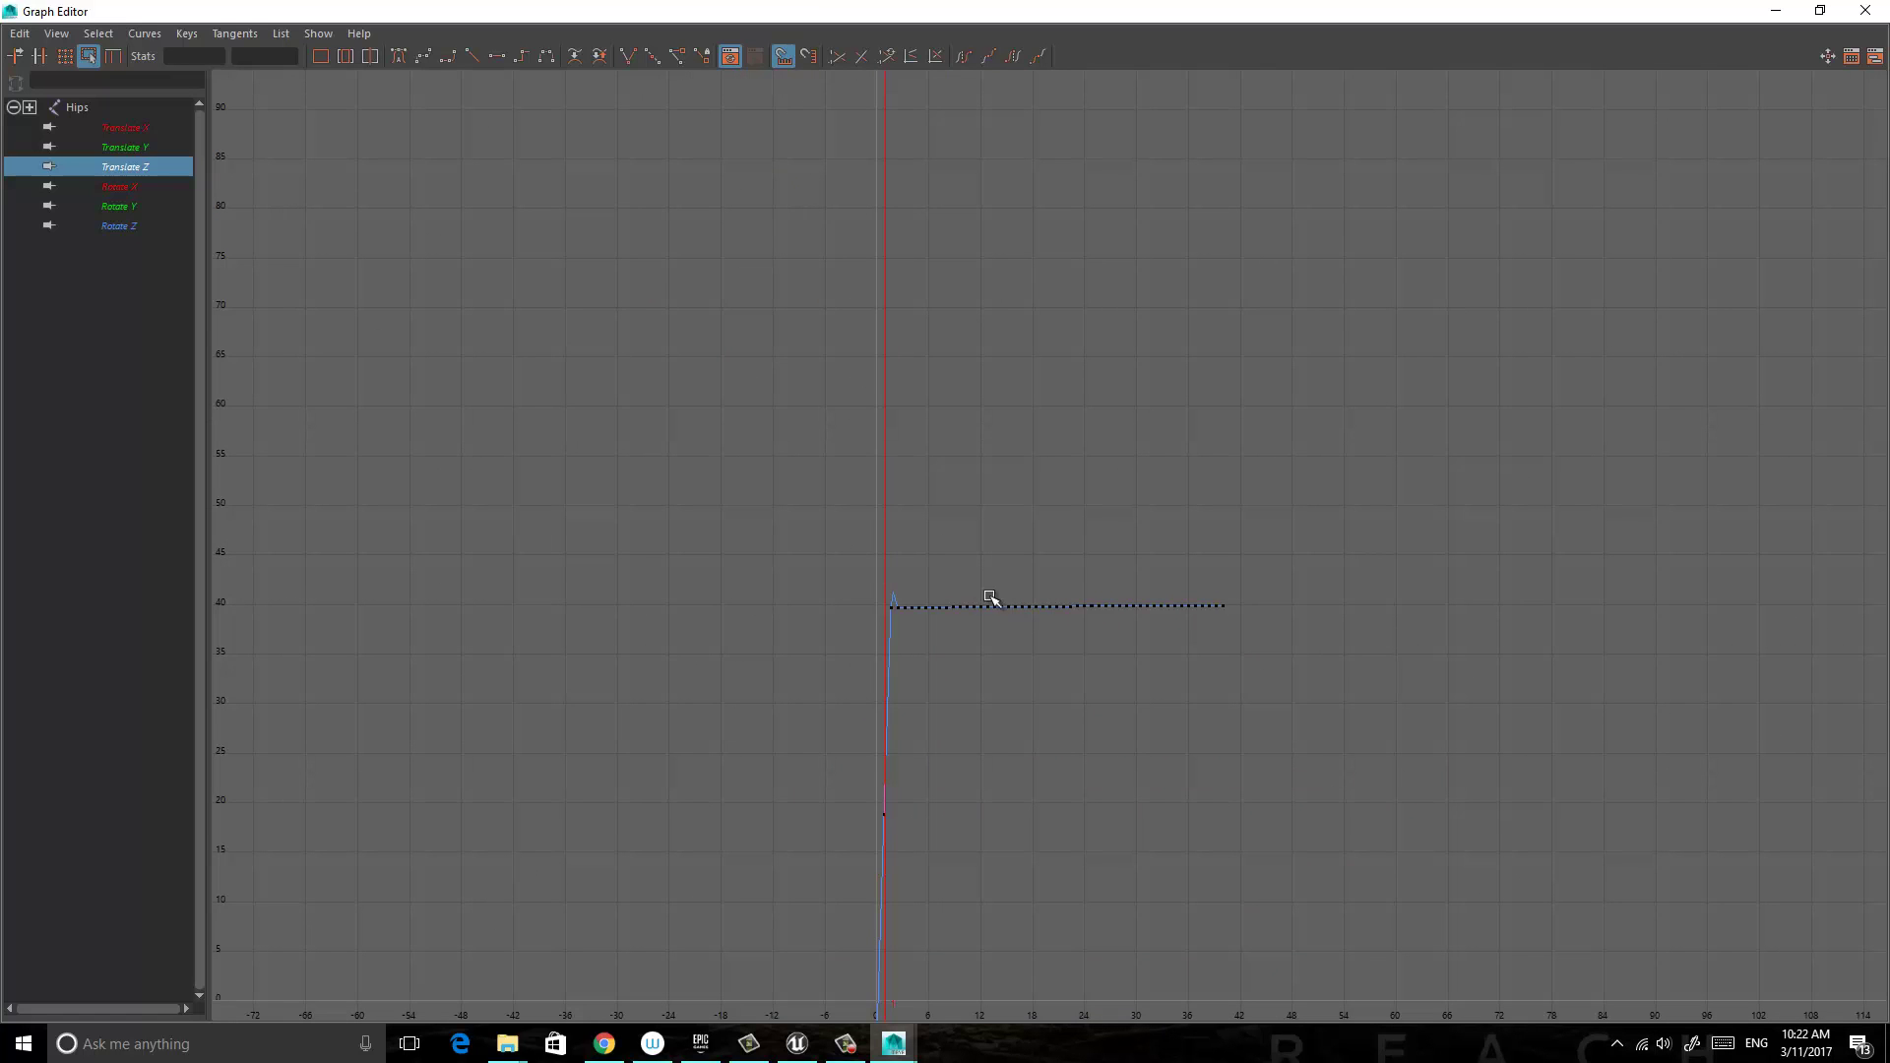
click(121, 145)
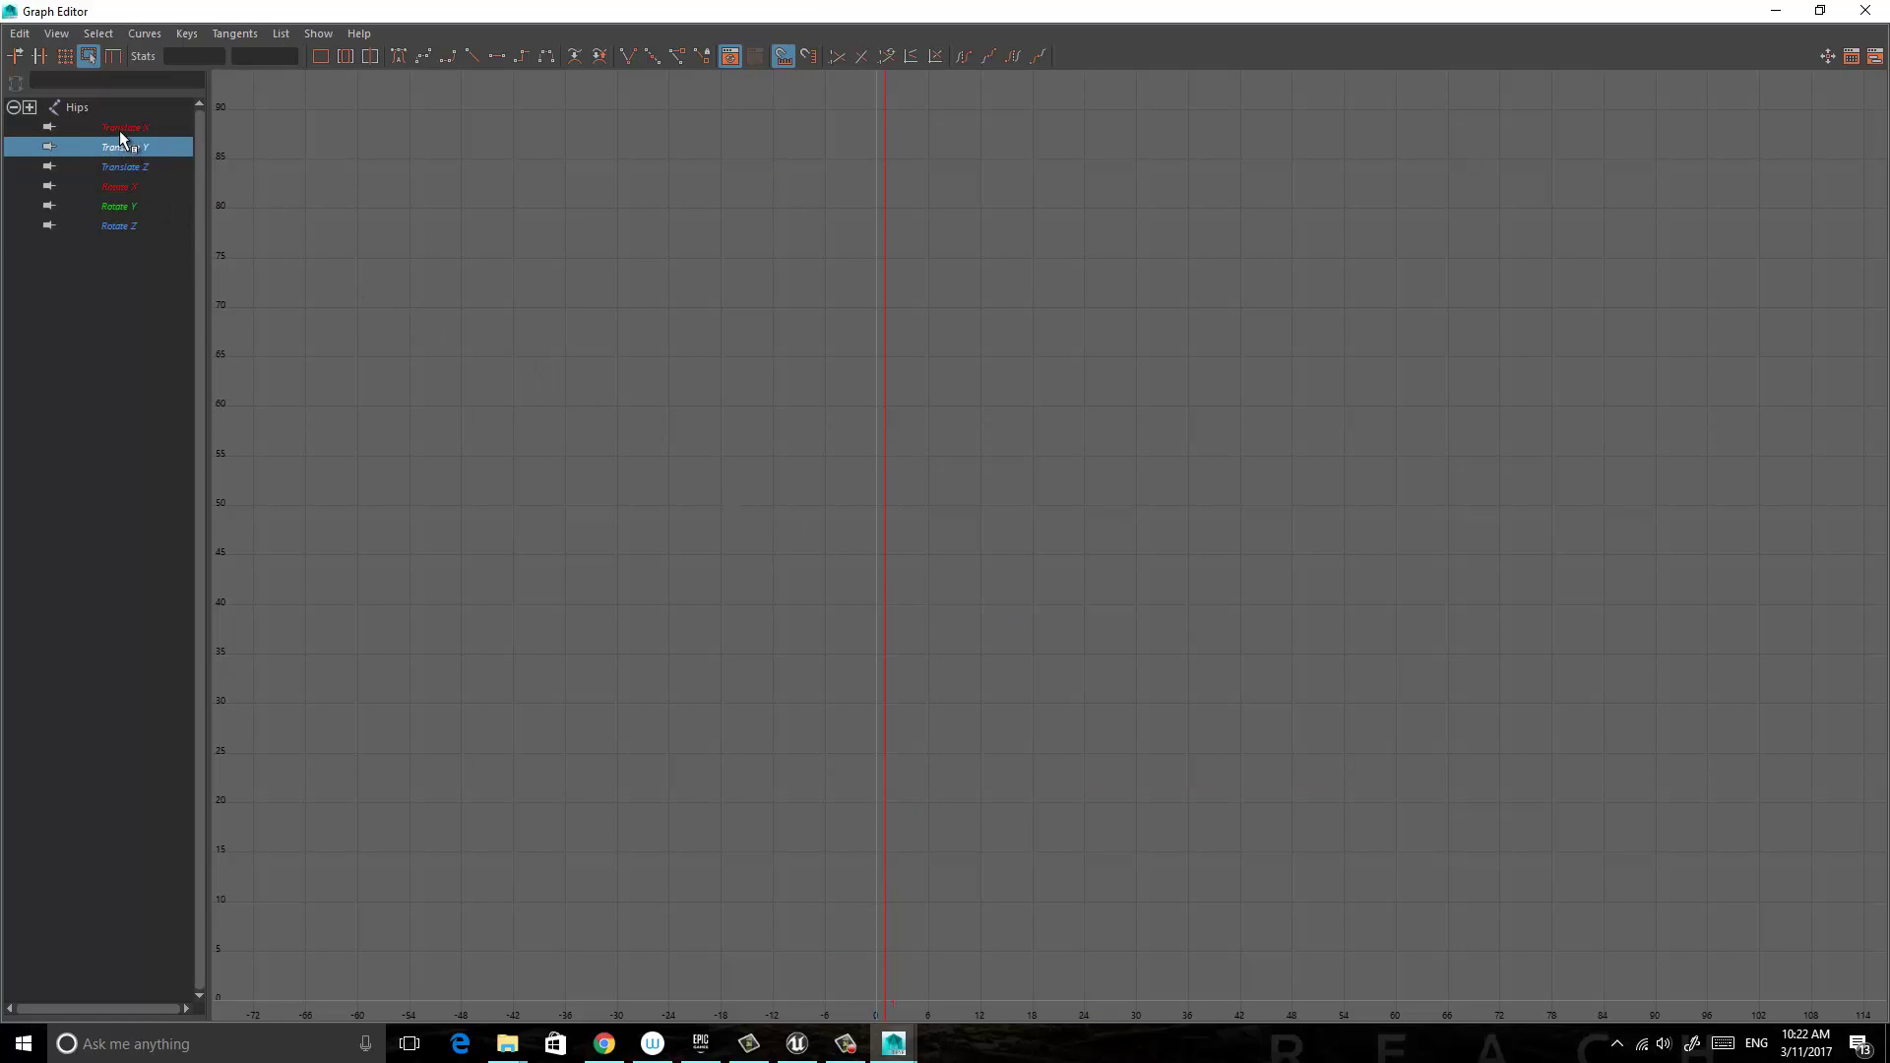
Review the Translate X curve, close the Graph Editor, and view the skeleton front-on with nothing selected.
click(121, 129)
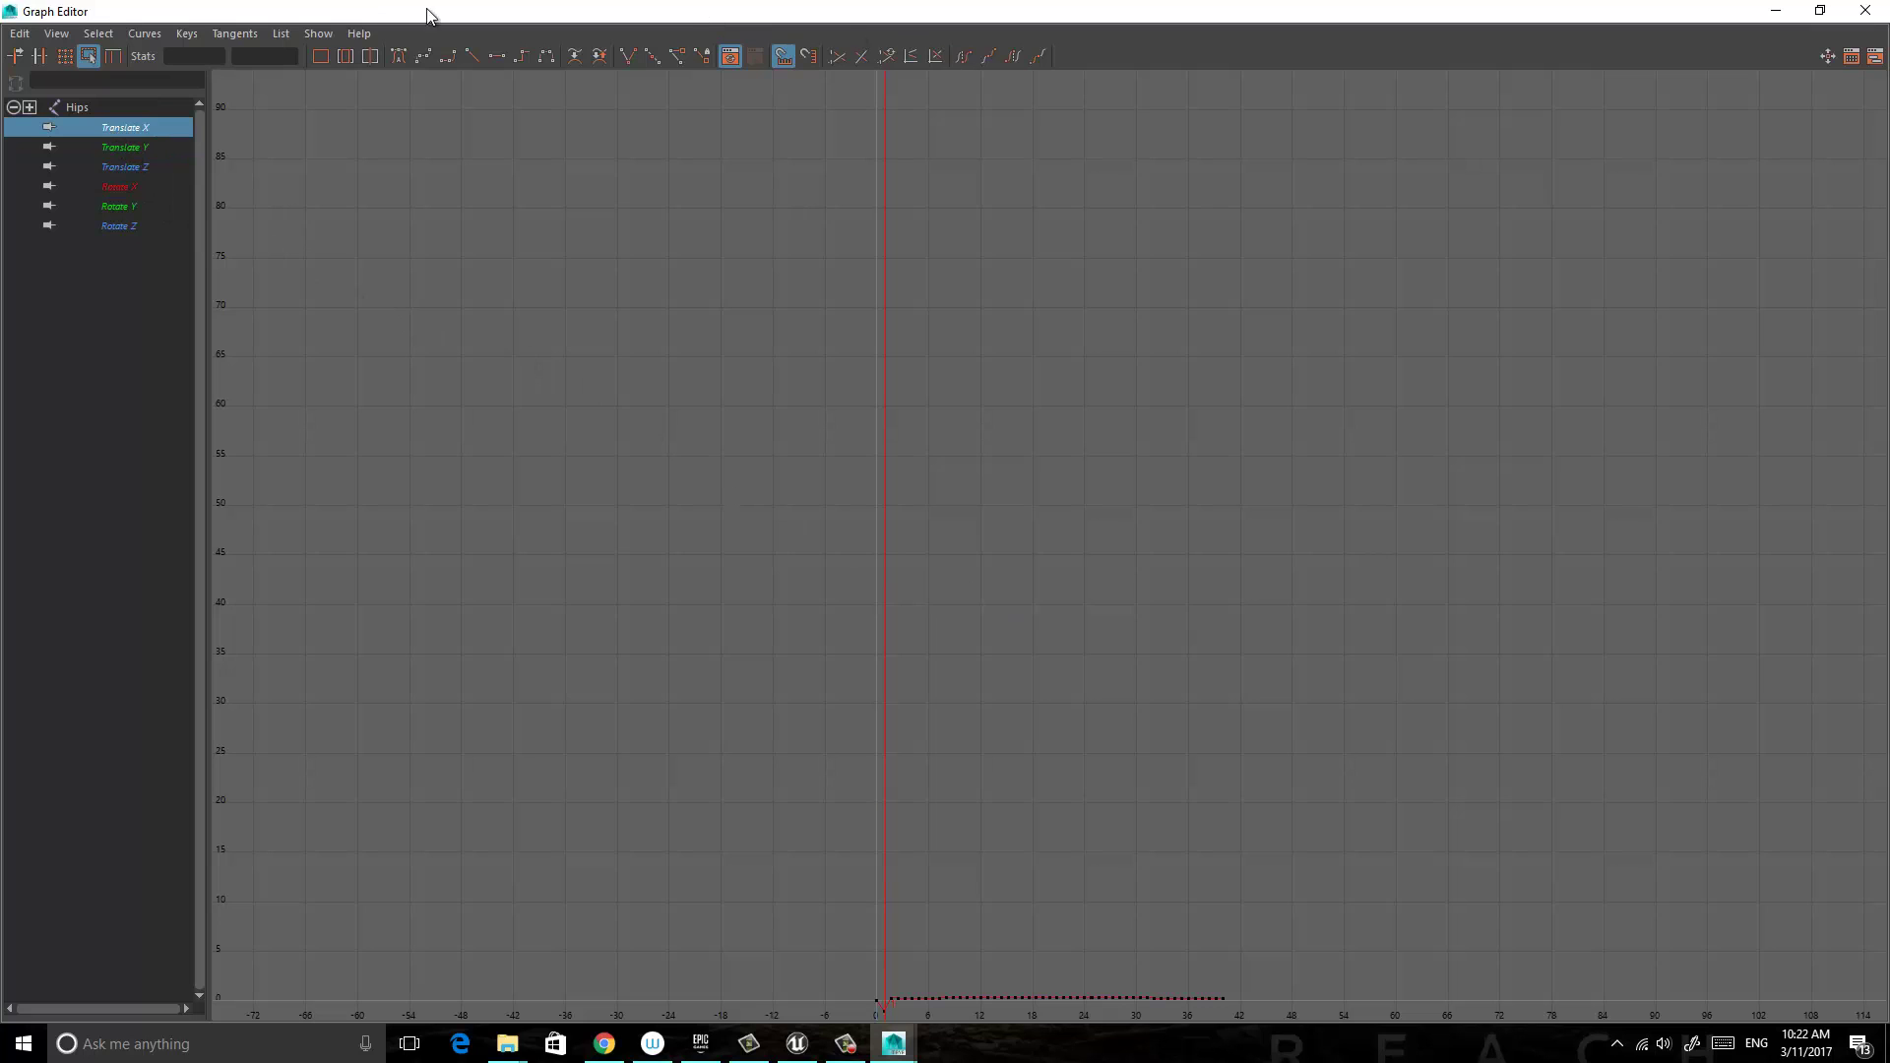
click(1877, 10)
alt+drag(753, 430, 738, 587)
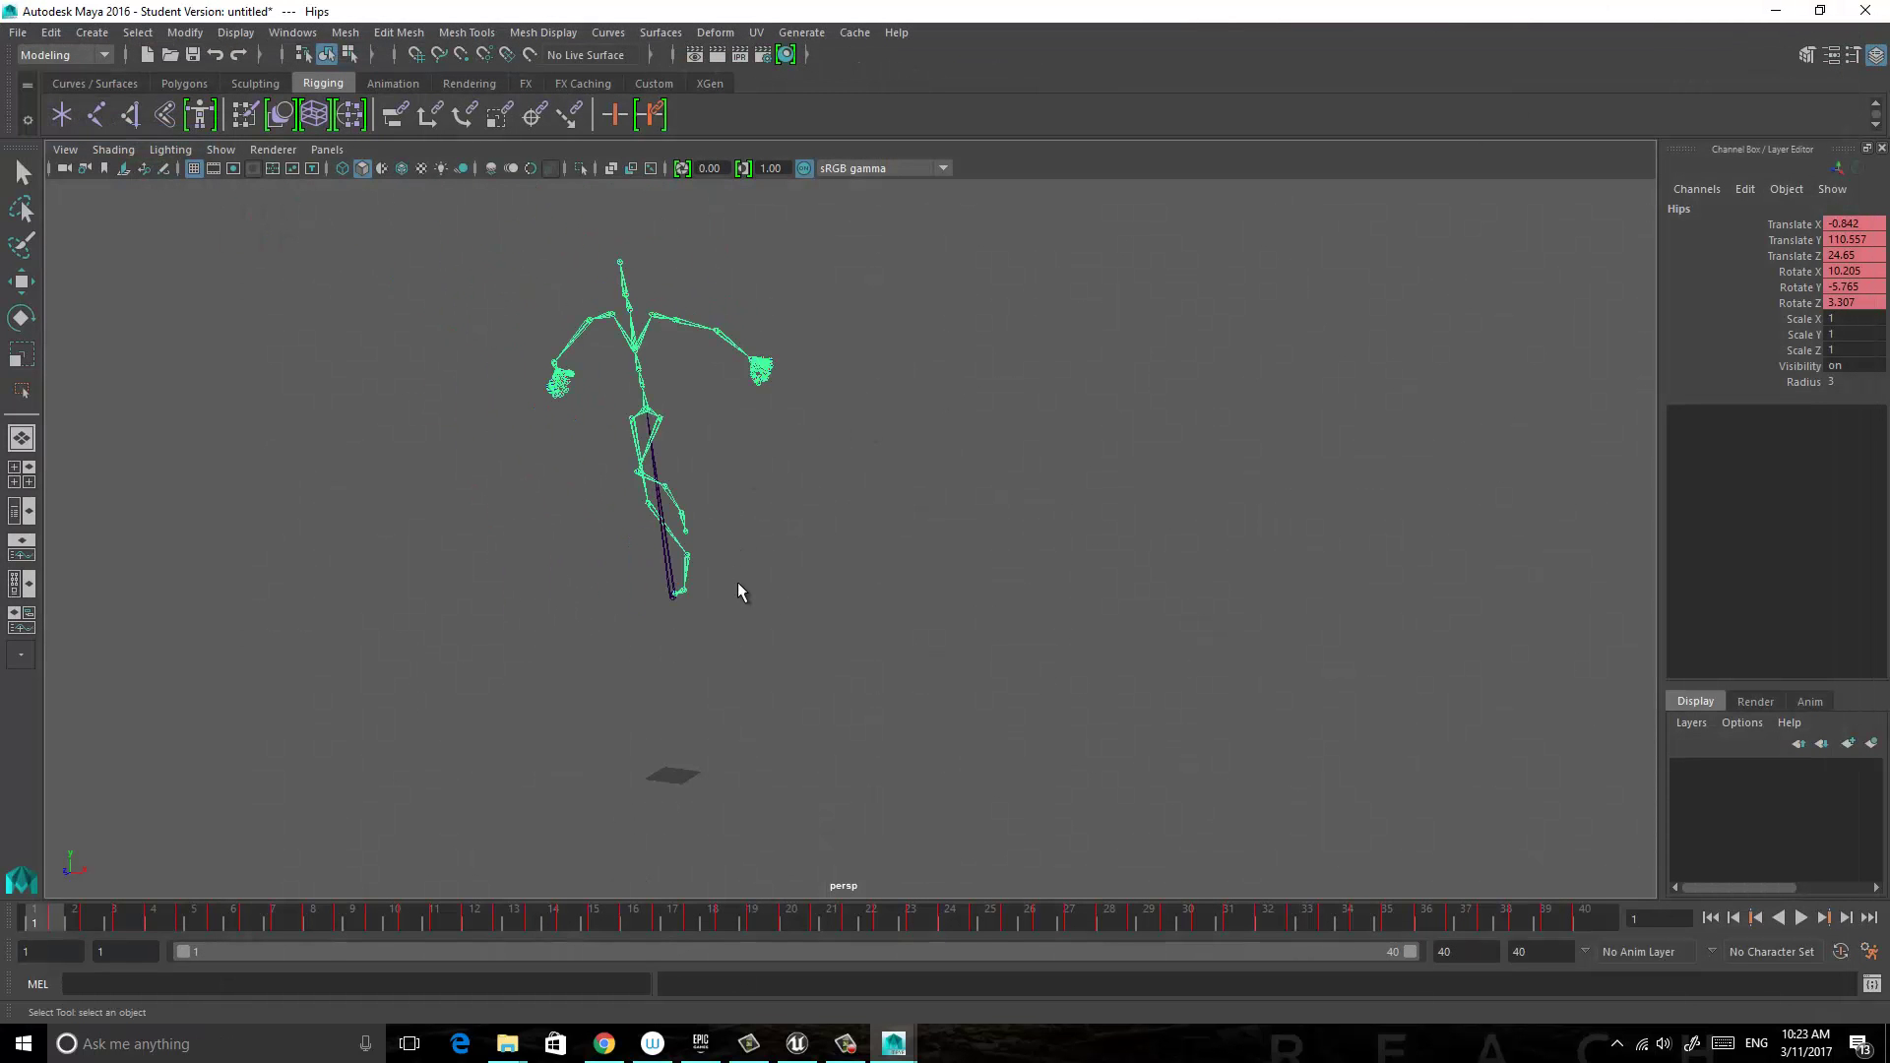
click(787, 591)
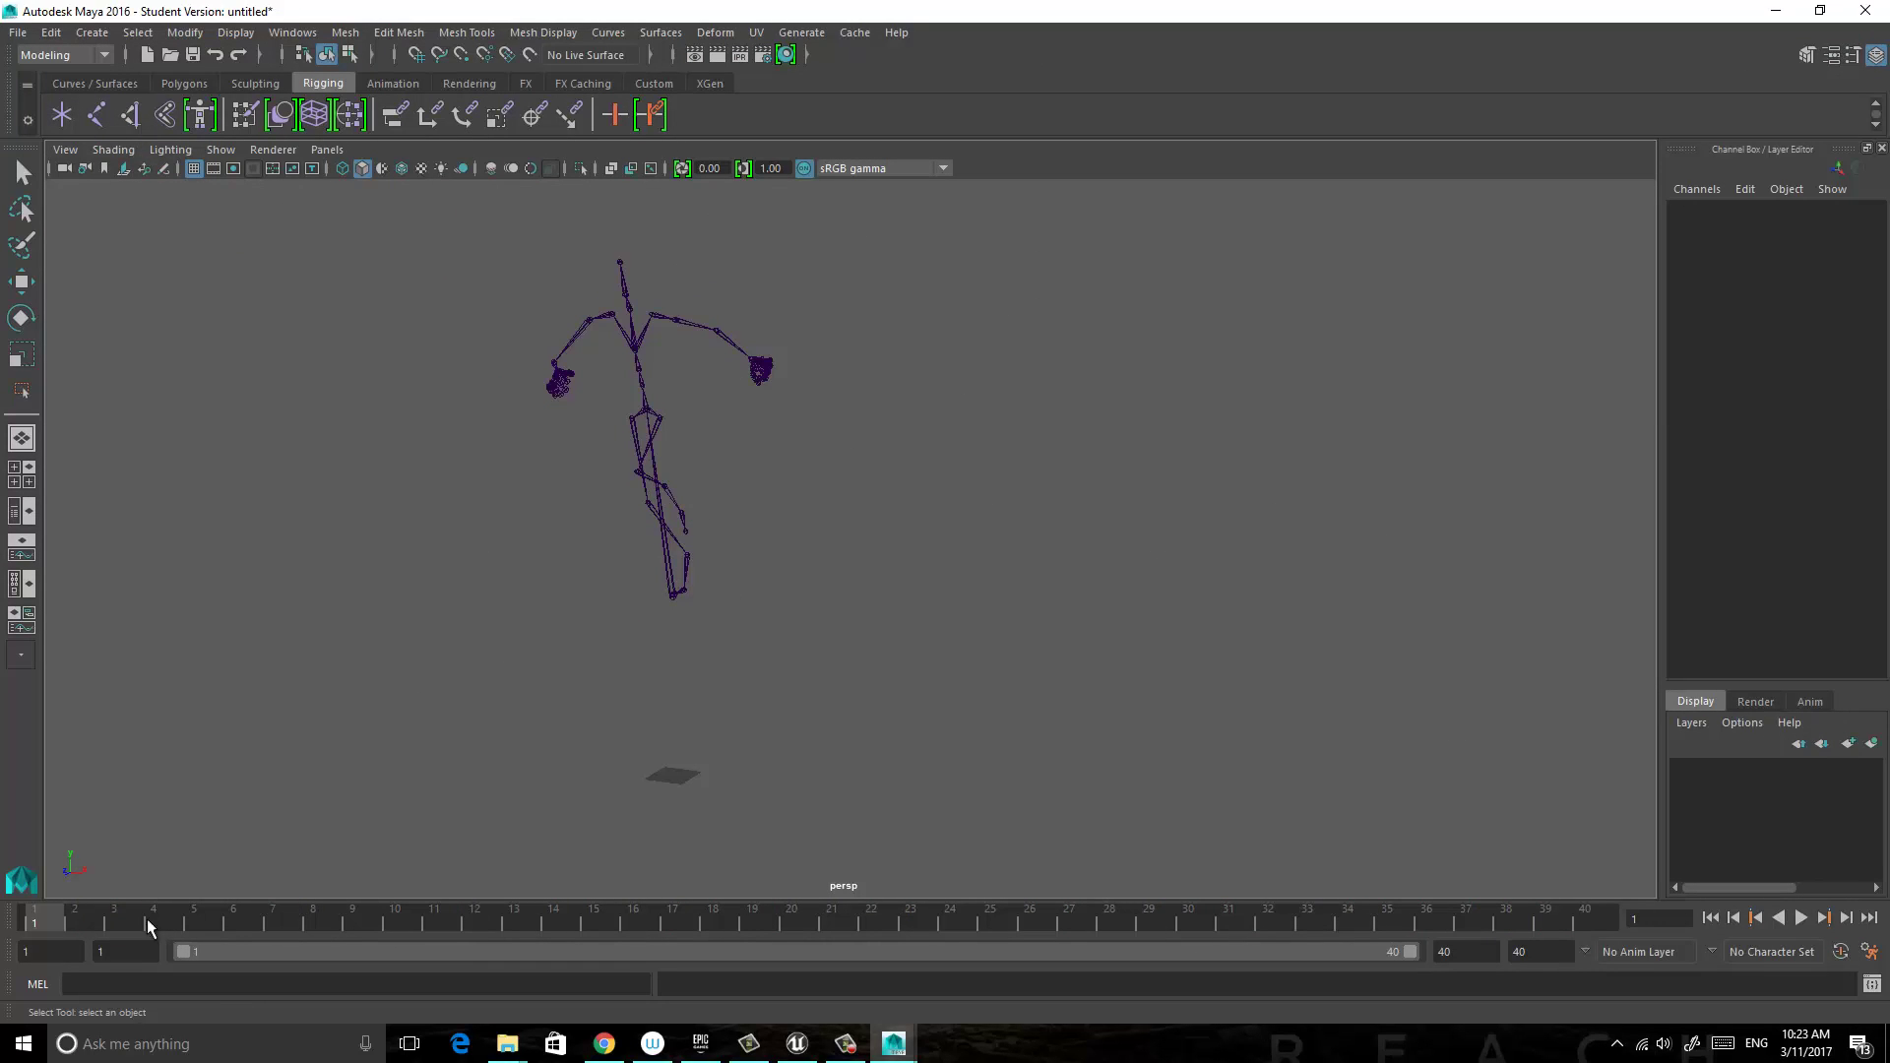
Play and scrub the front flip animation with Alt+V to confirm it stays in place.
key(alt+v)
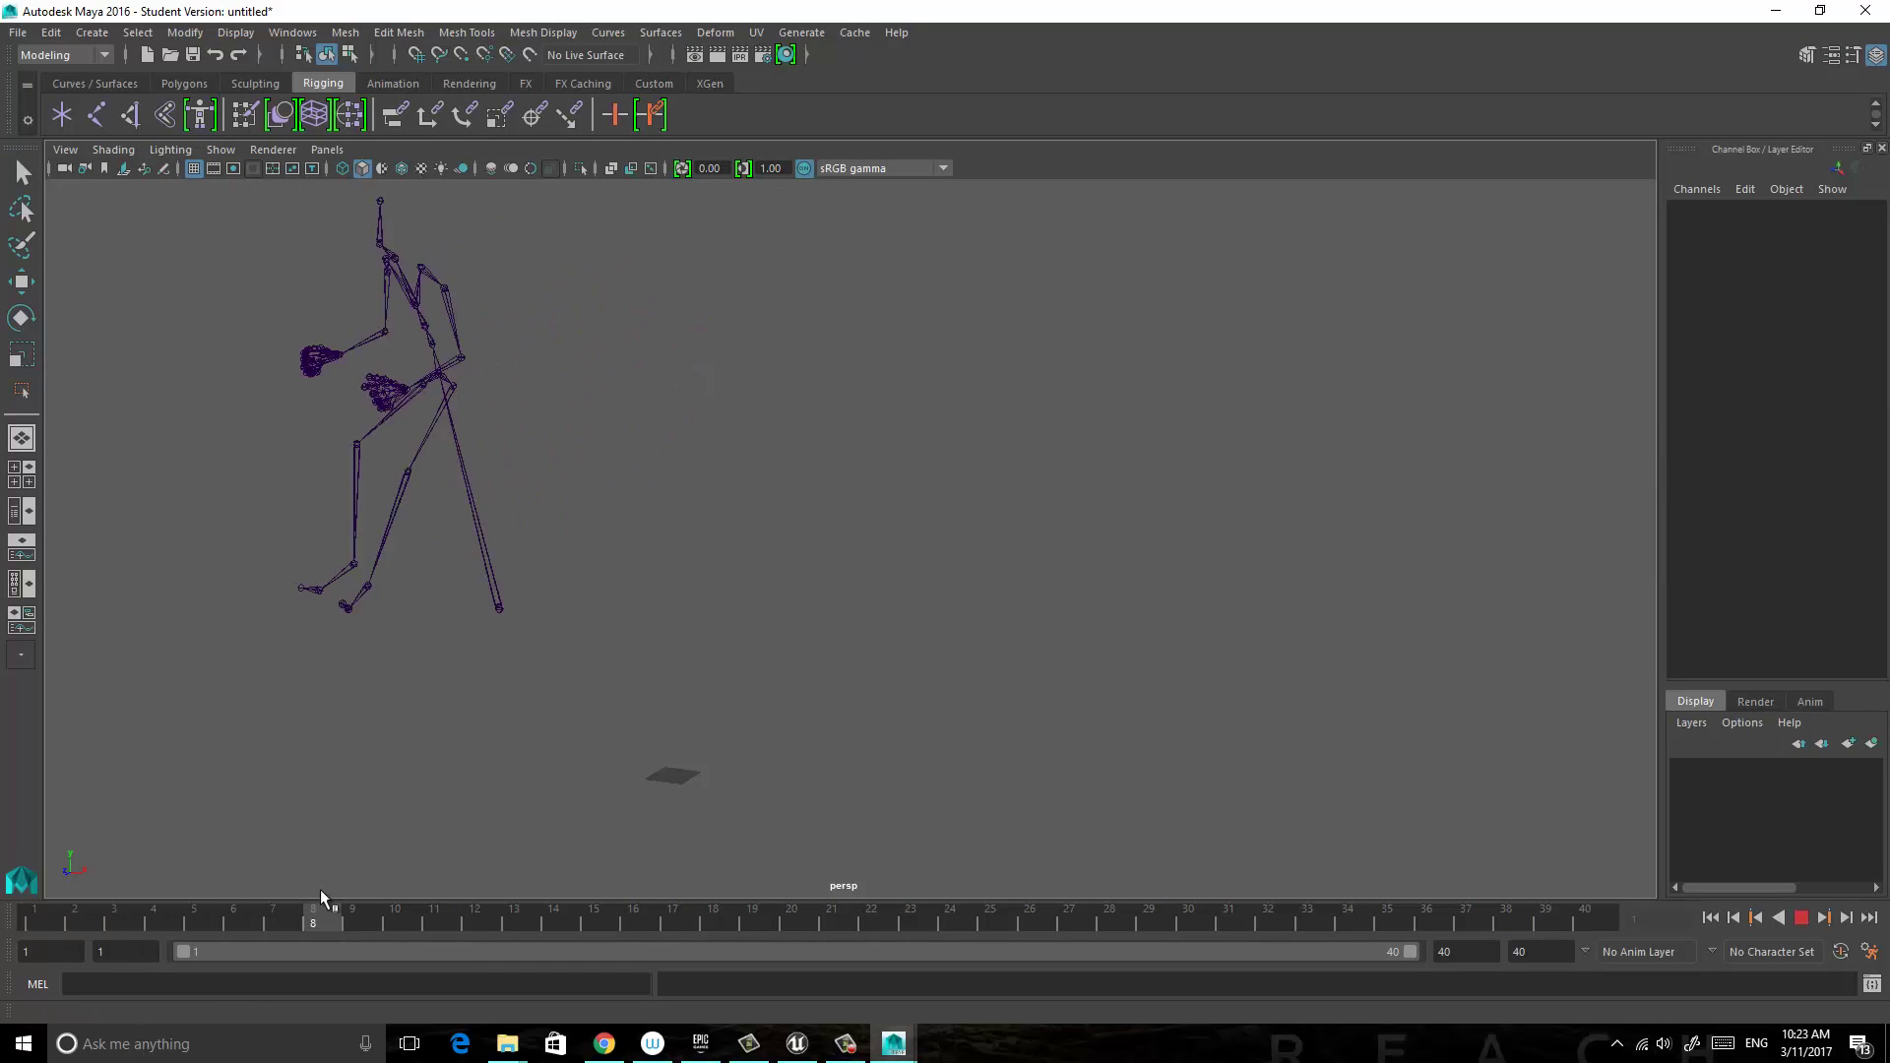
key(alt+v)
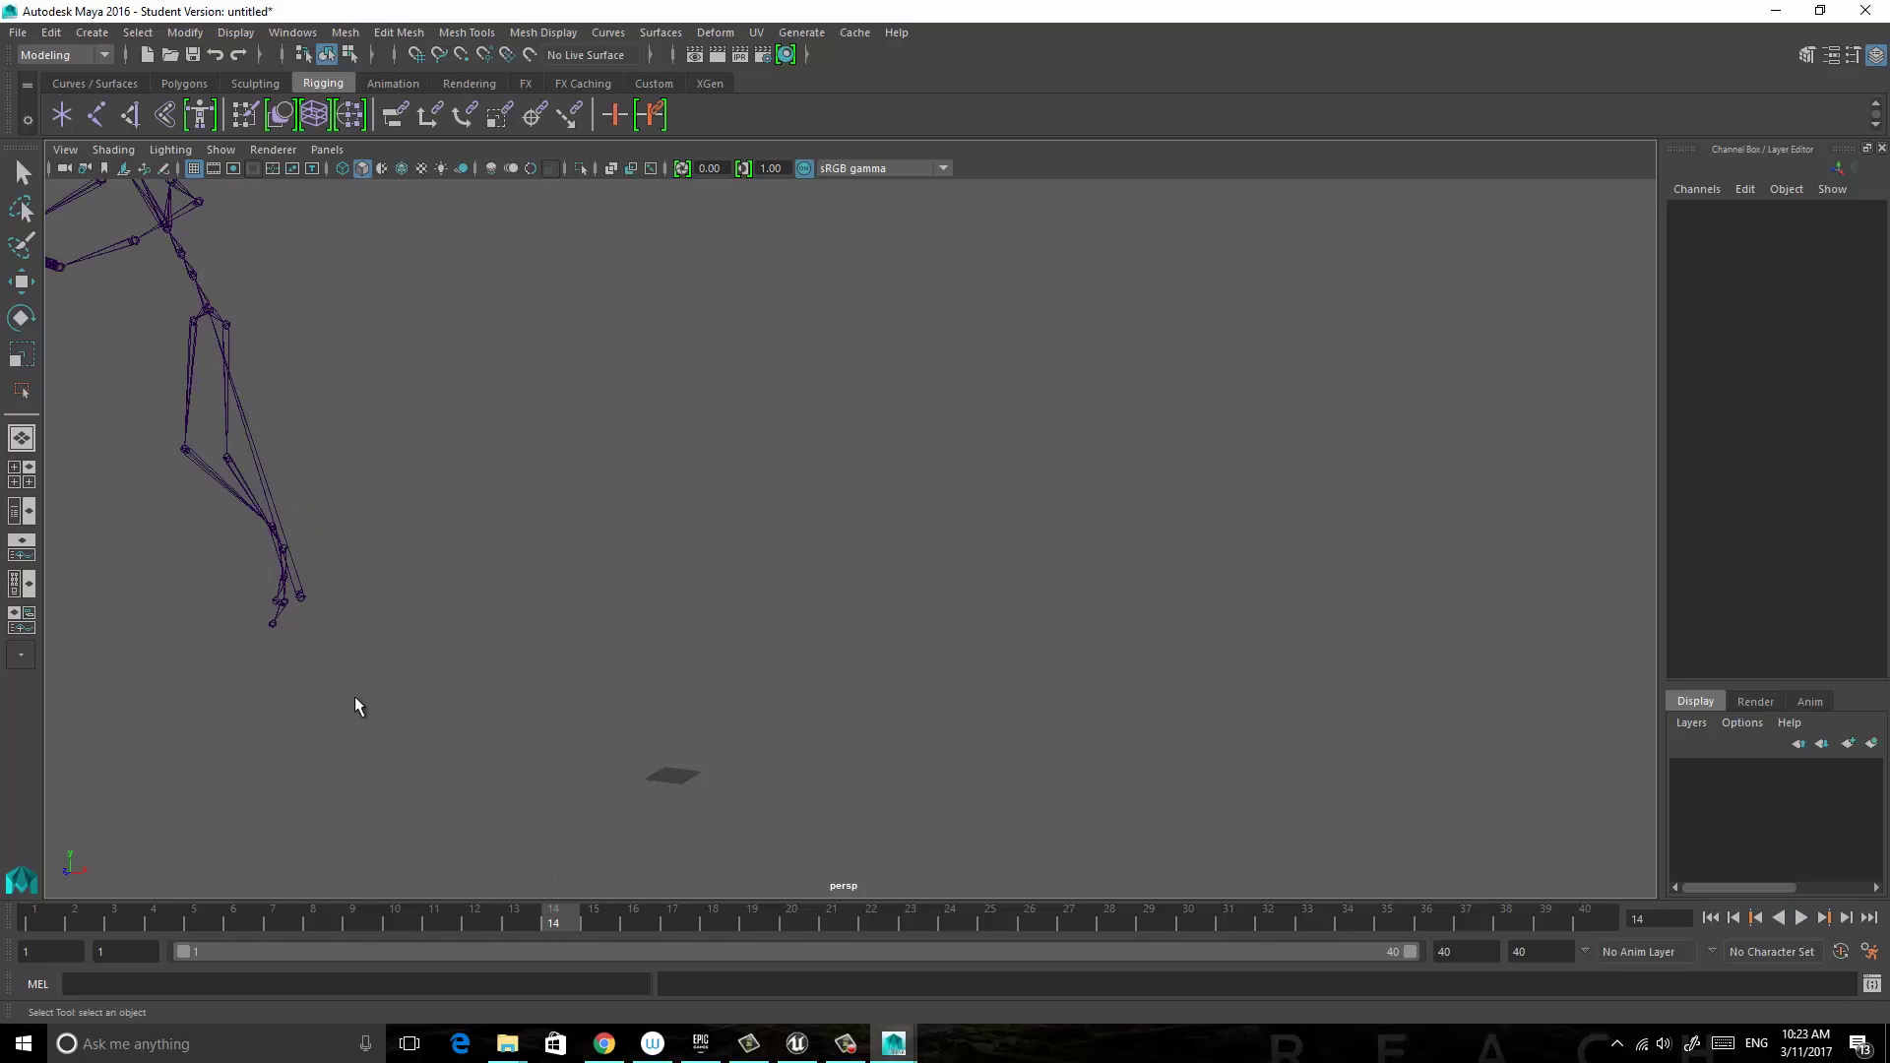
drag(565, 930, 681, 901)
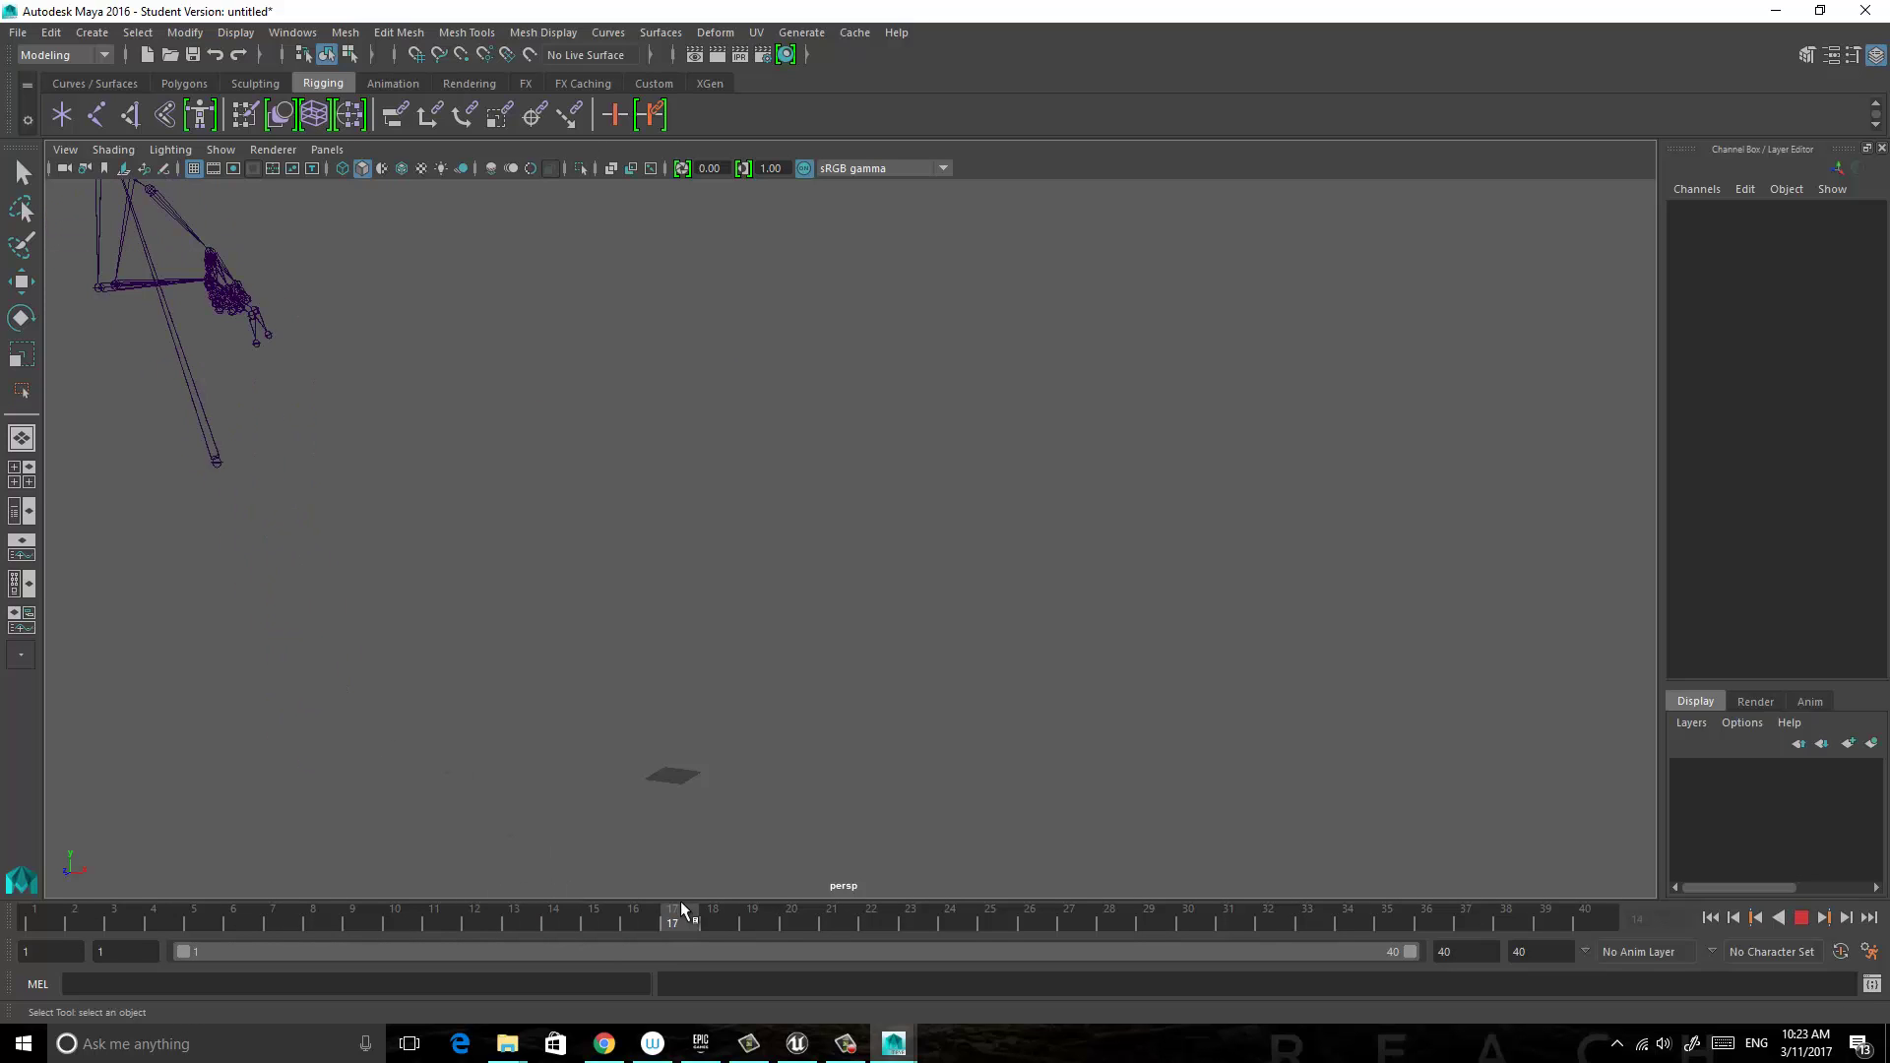
key(f)
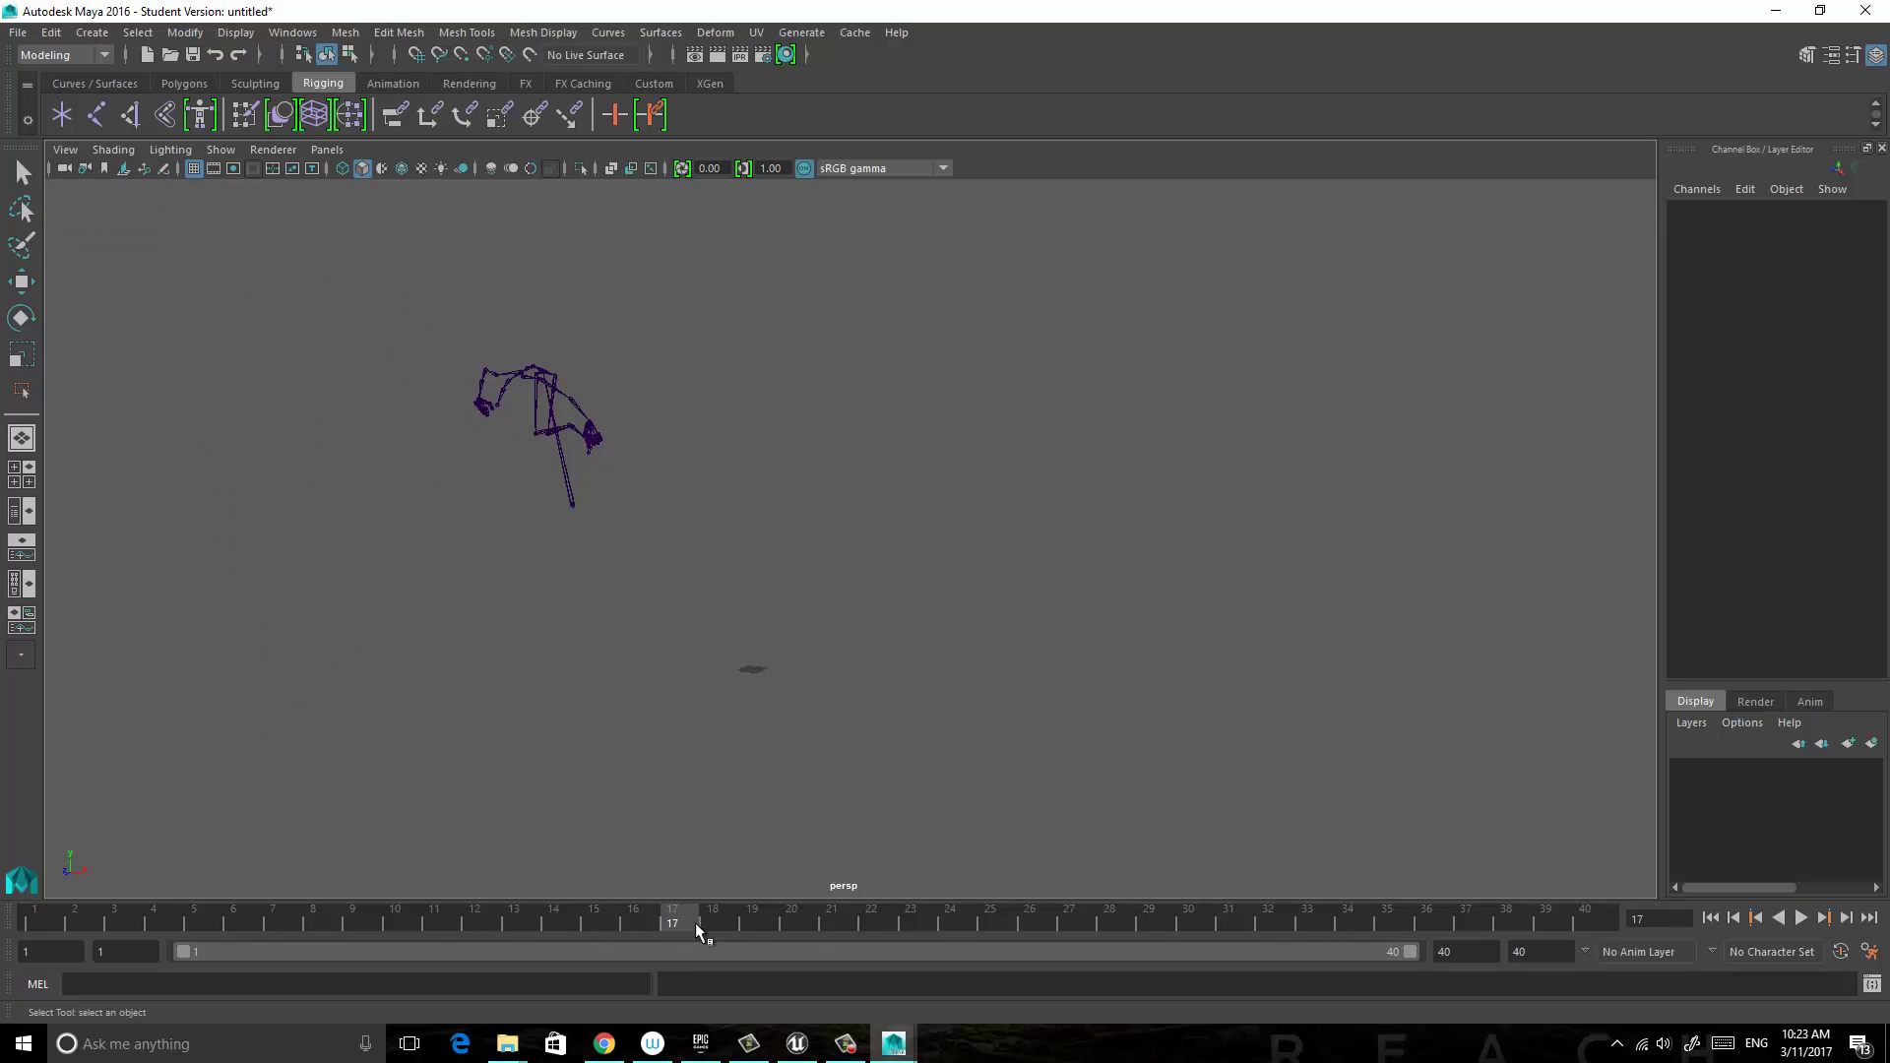
key(alt+v)
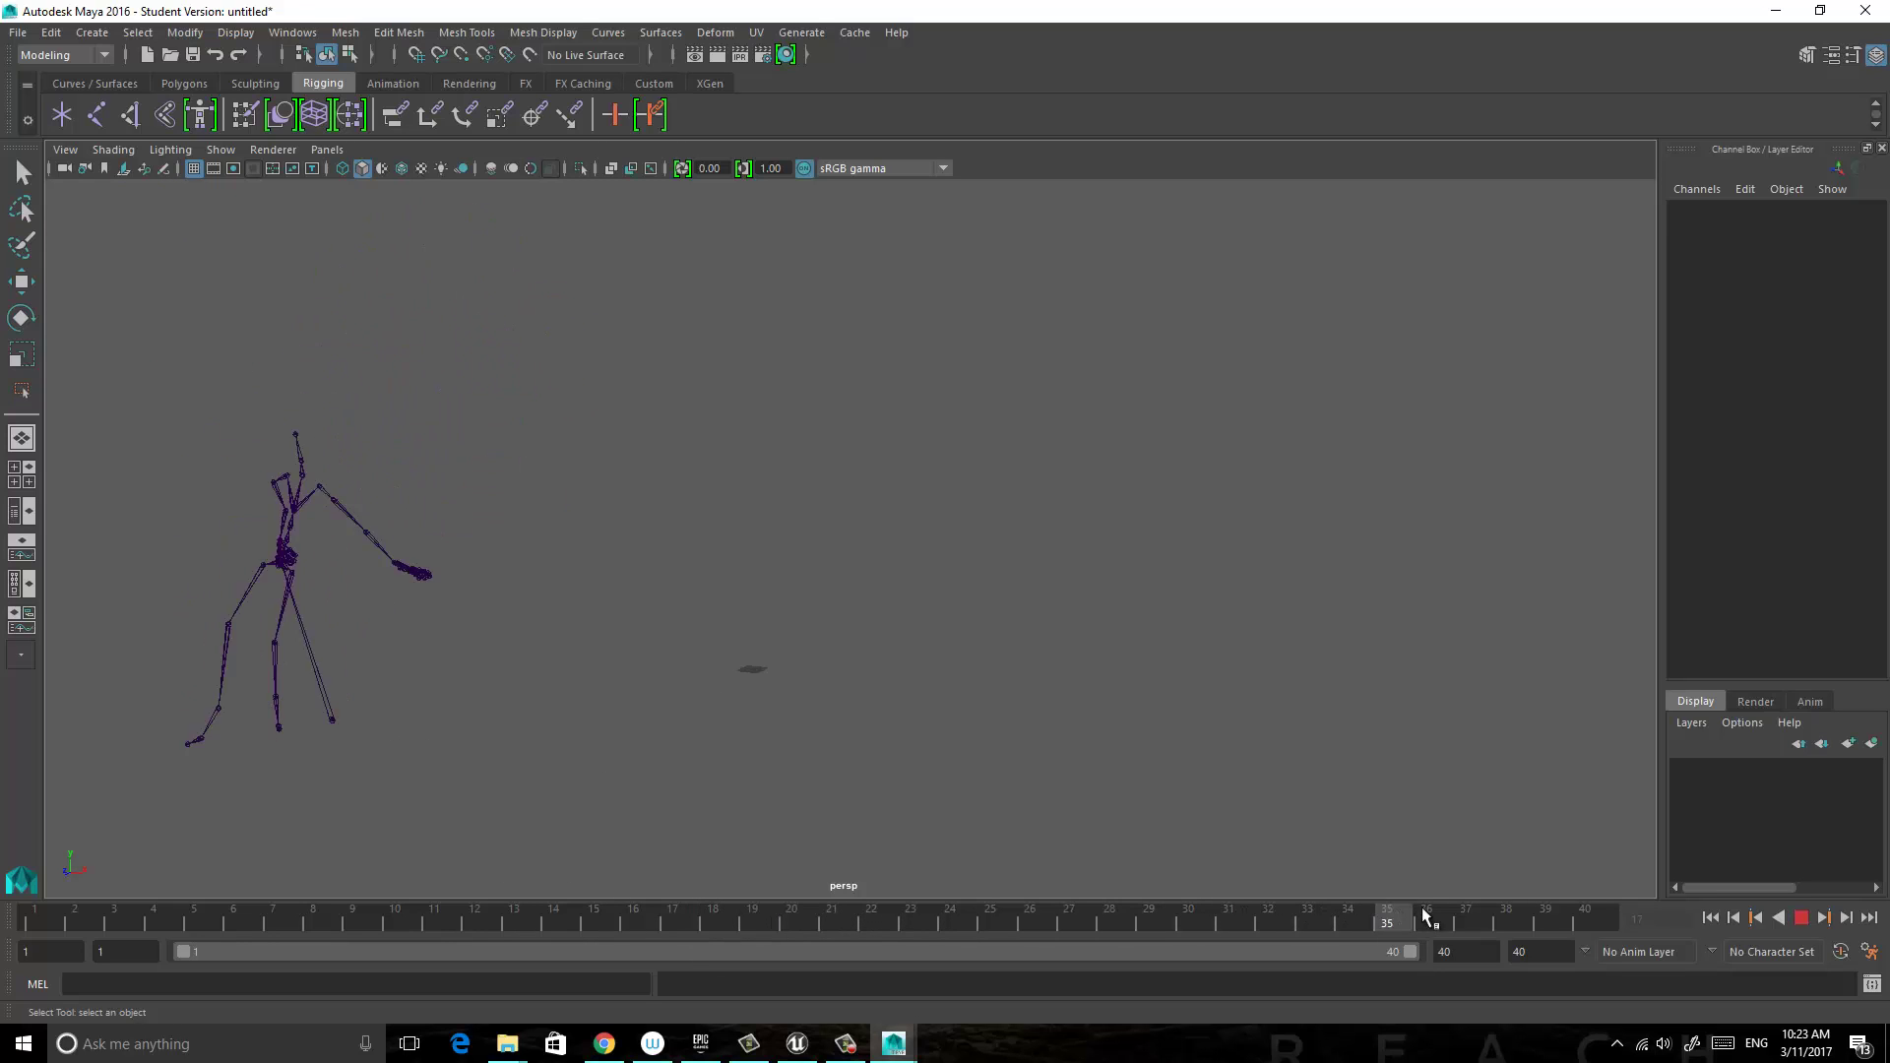
mouse_move(1425, 918)
mouse_down()
mouse_move(1574, 912)
mouse_move(1189, 924)
mouse_move(144, 829)
mouse_move(1, 837)
mouse_up()
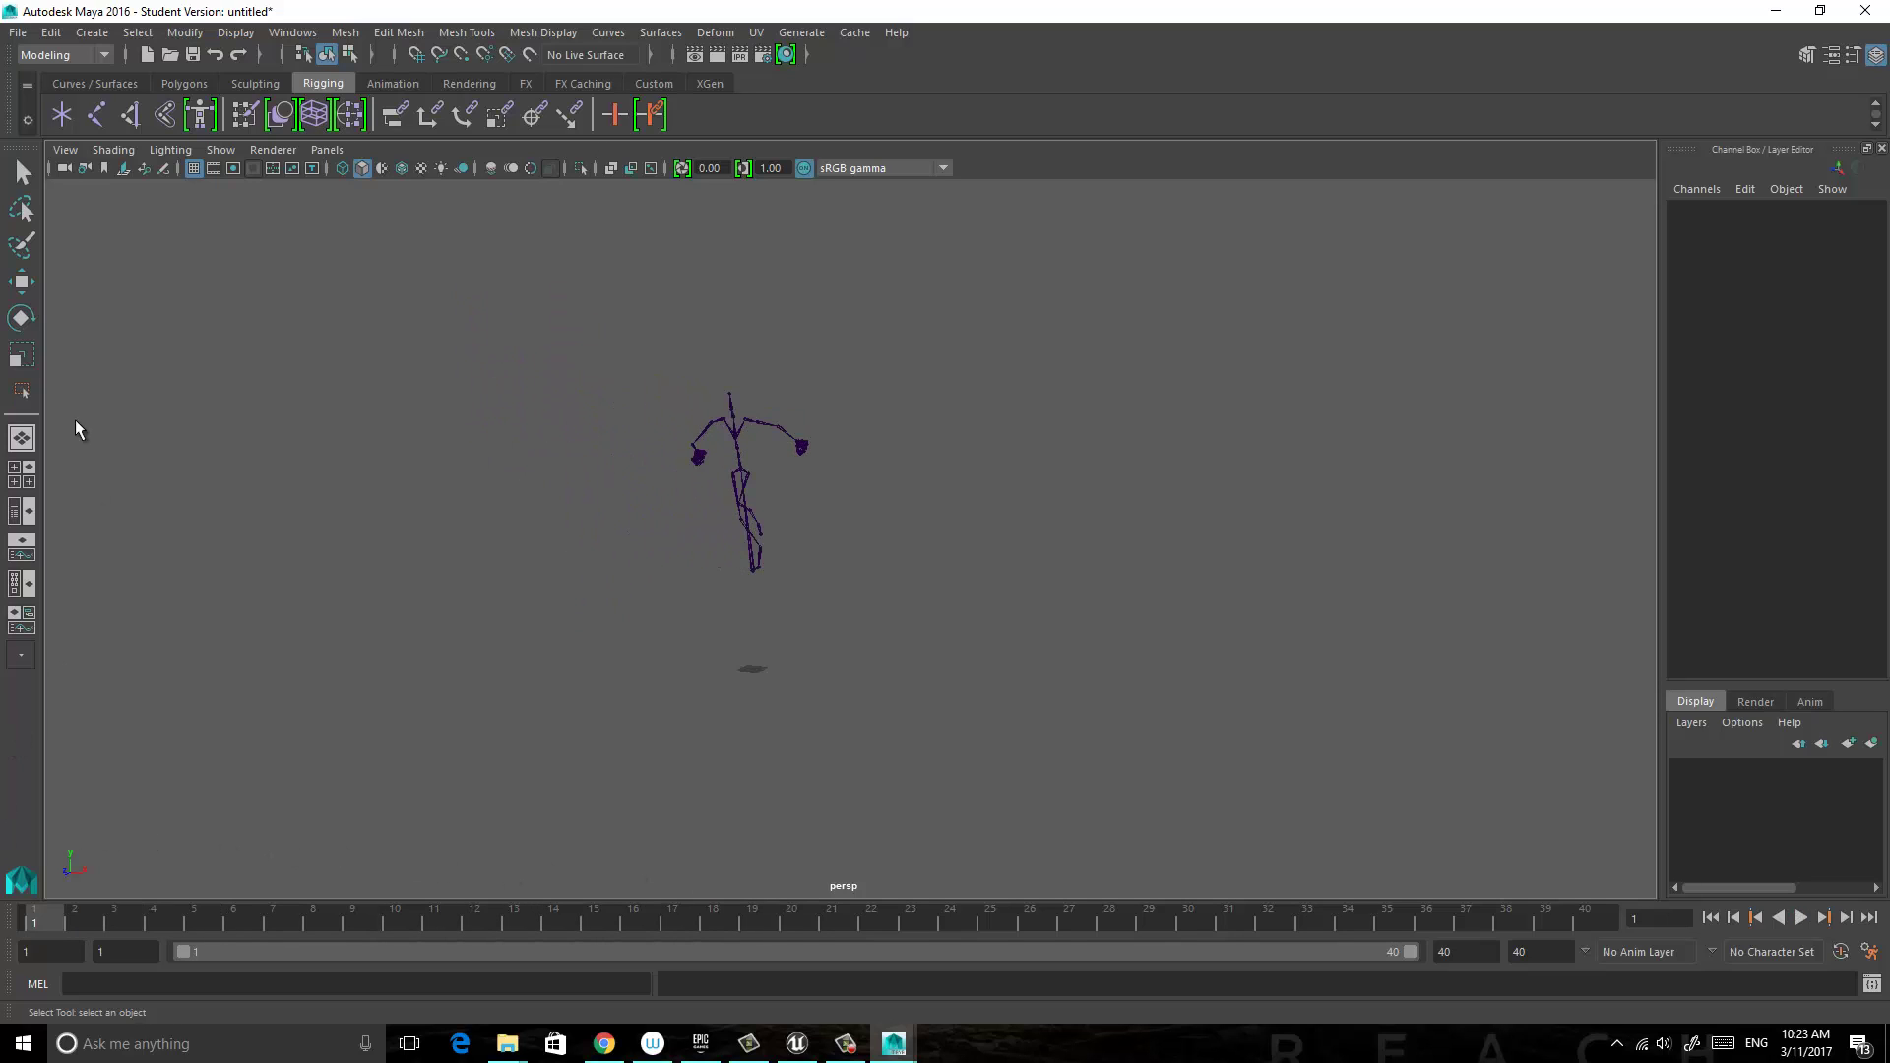
Export All the scene to C:\Temp as front_flip_Root.fbx.
click(19, 35)
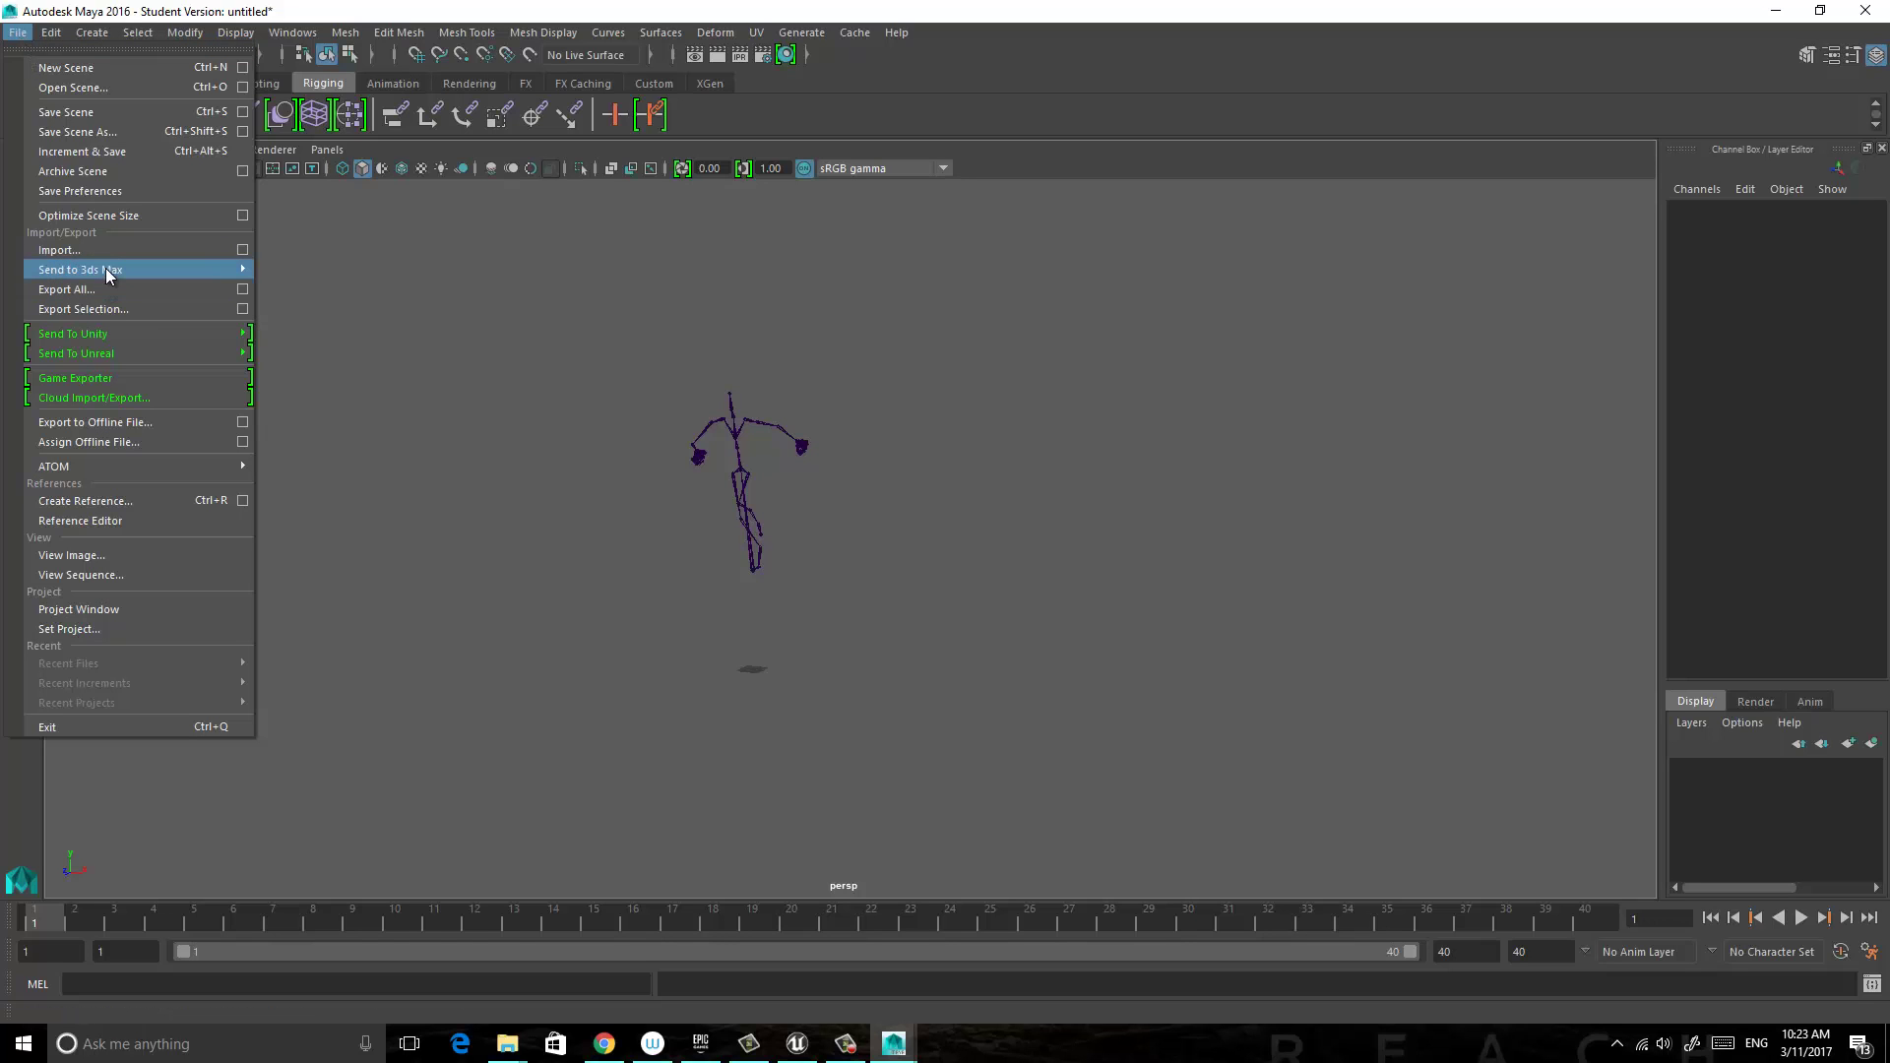
mouse_move(111, 269)
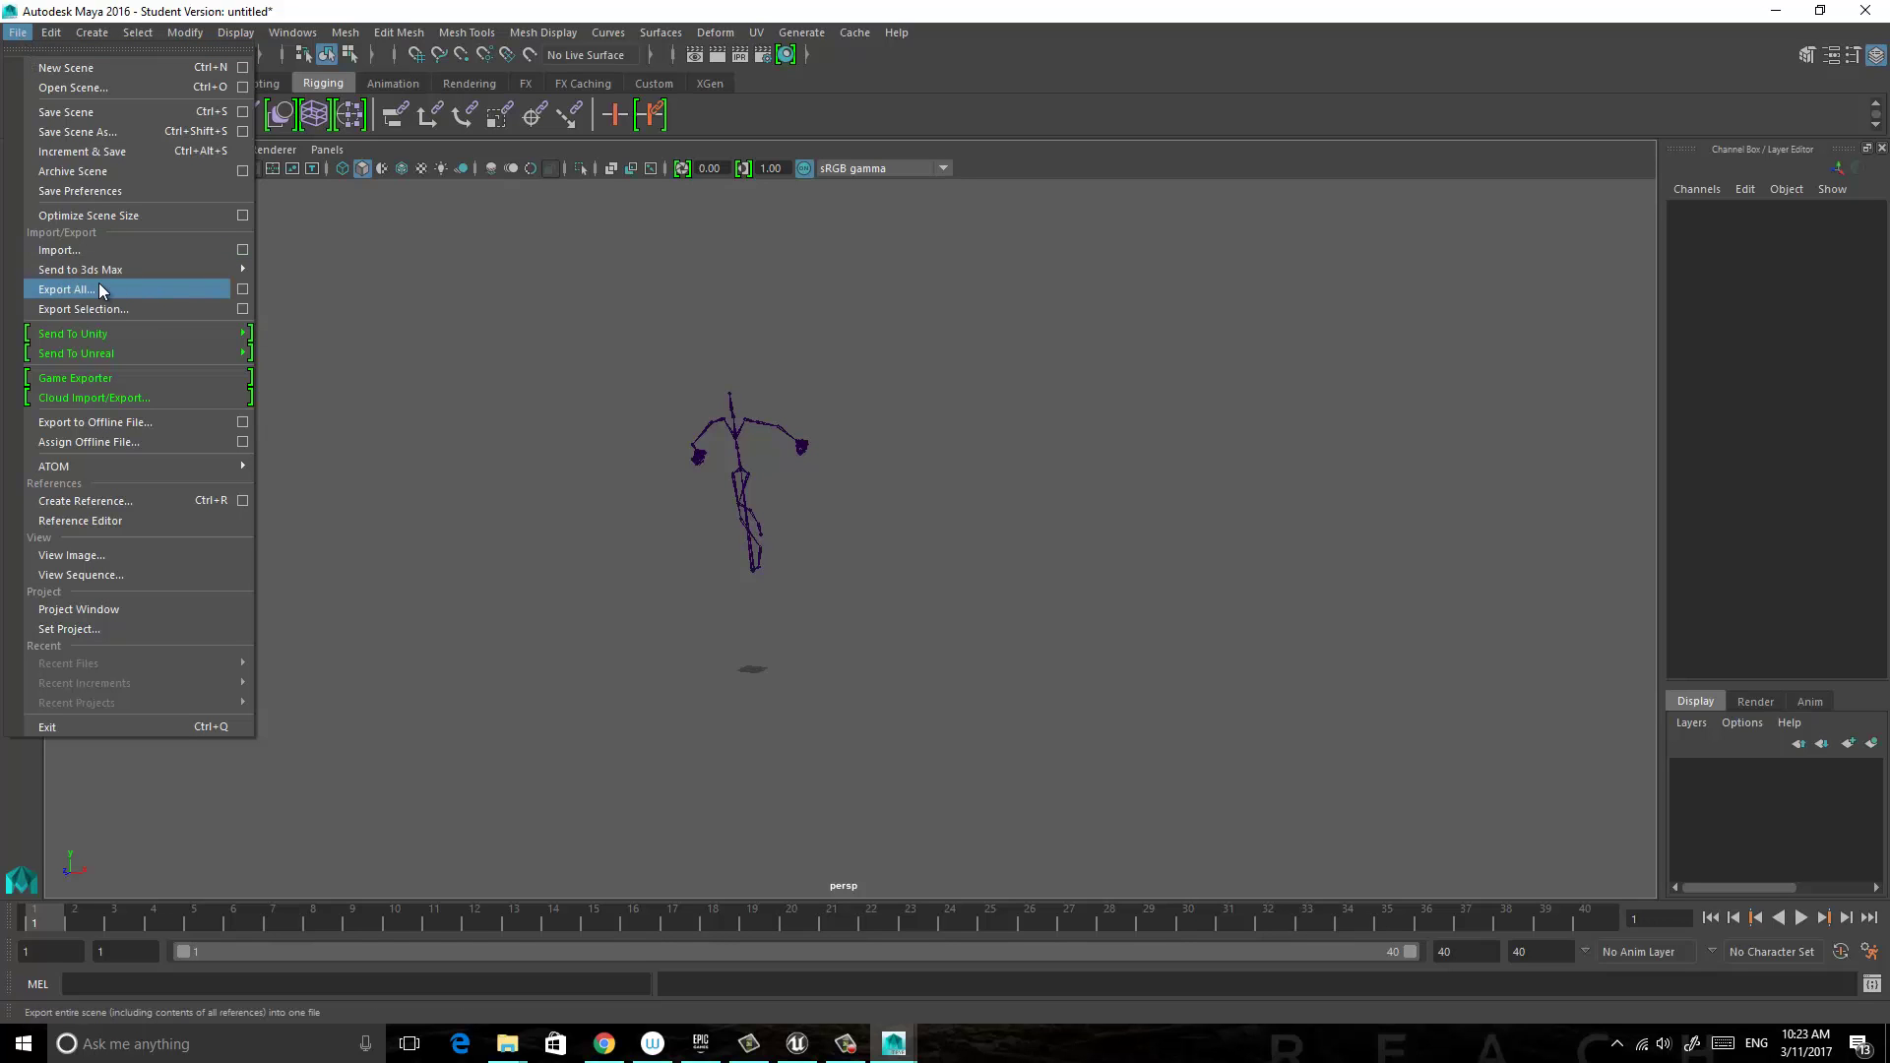
click(103, 290)
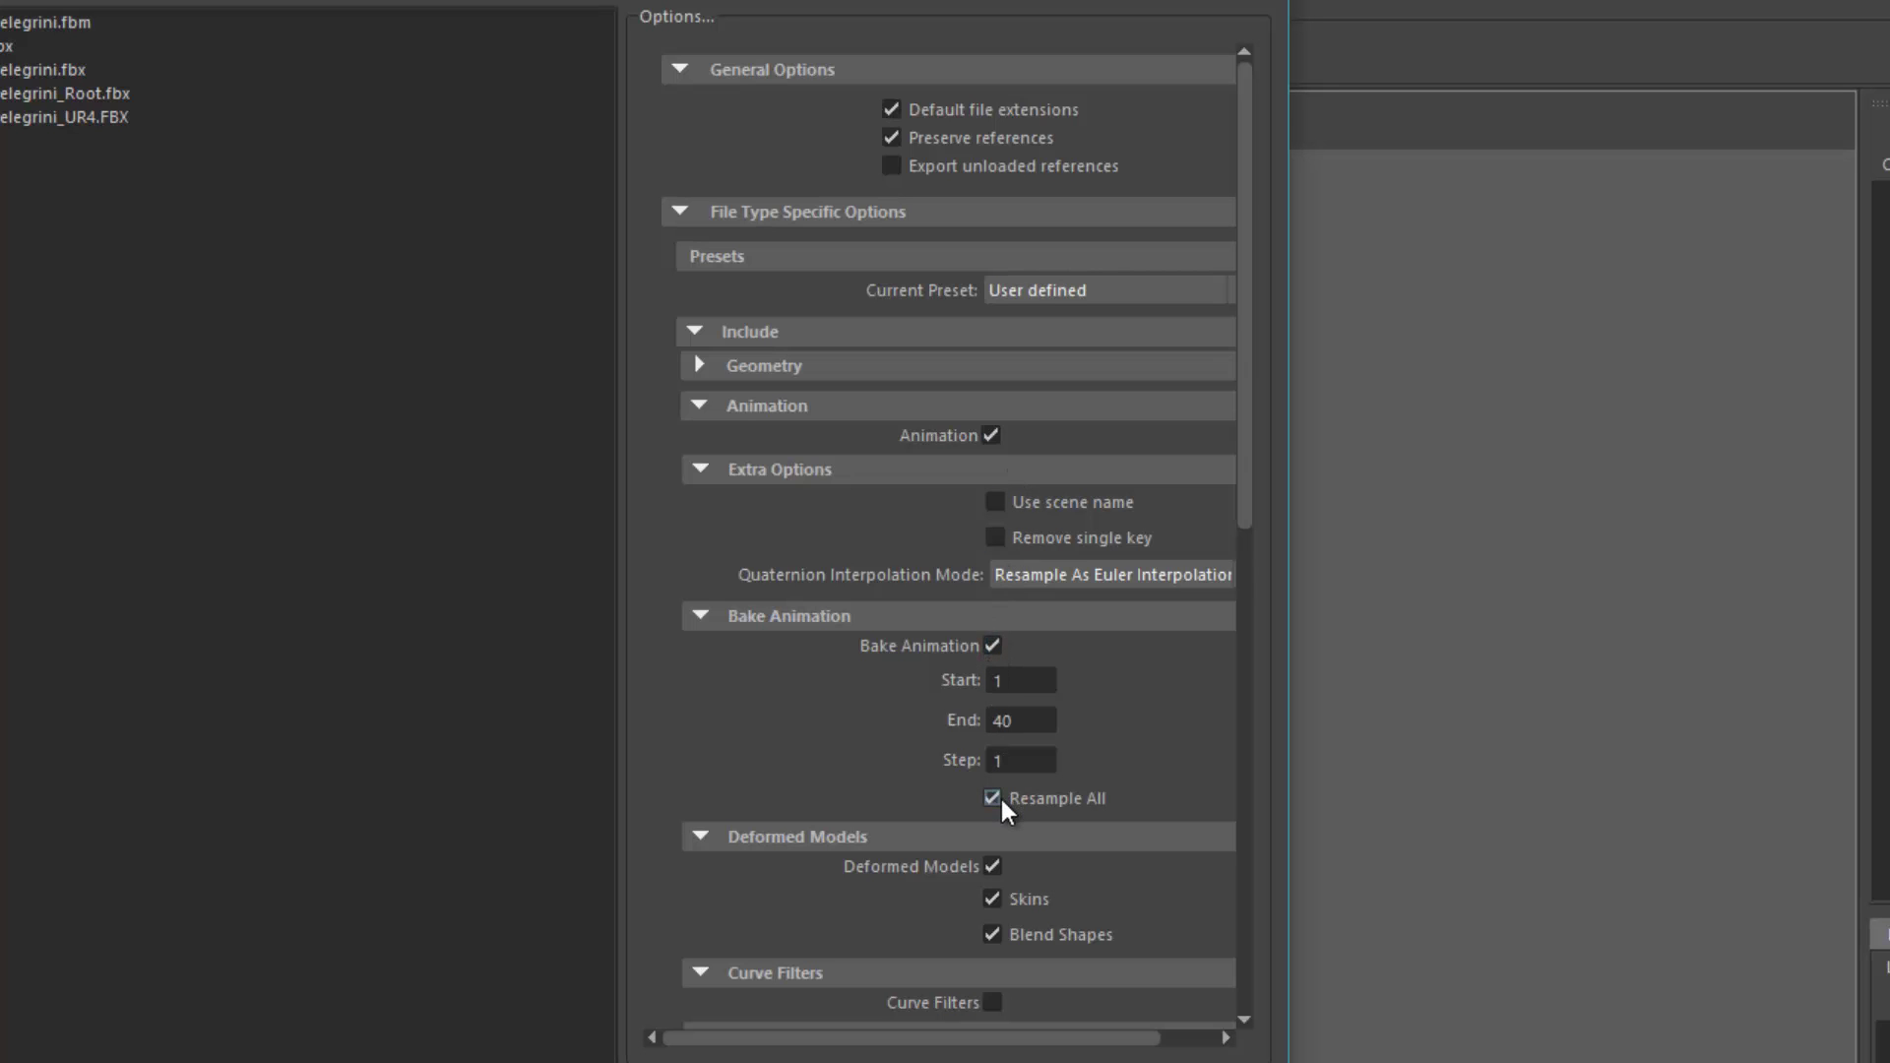
scroll(1001, 798, down, 10)
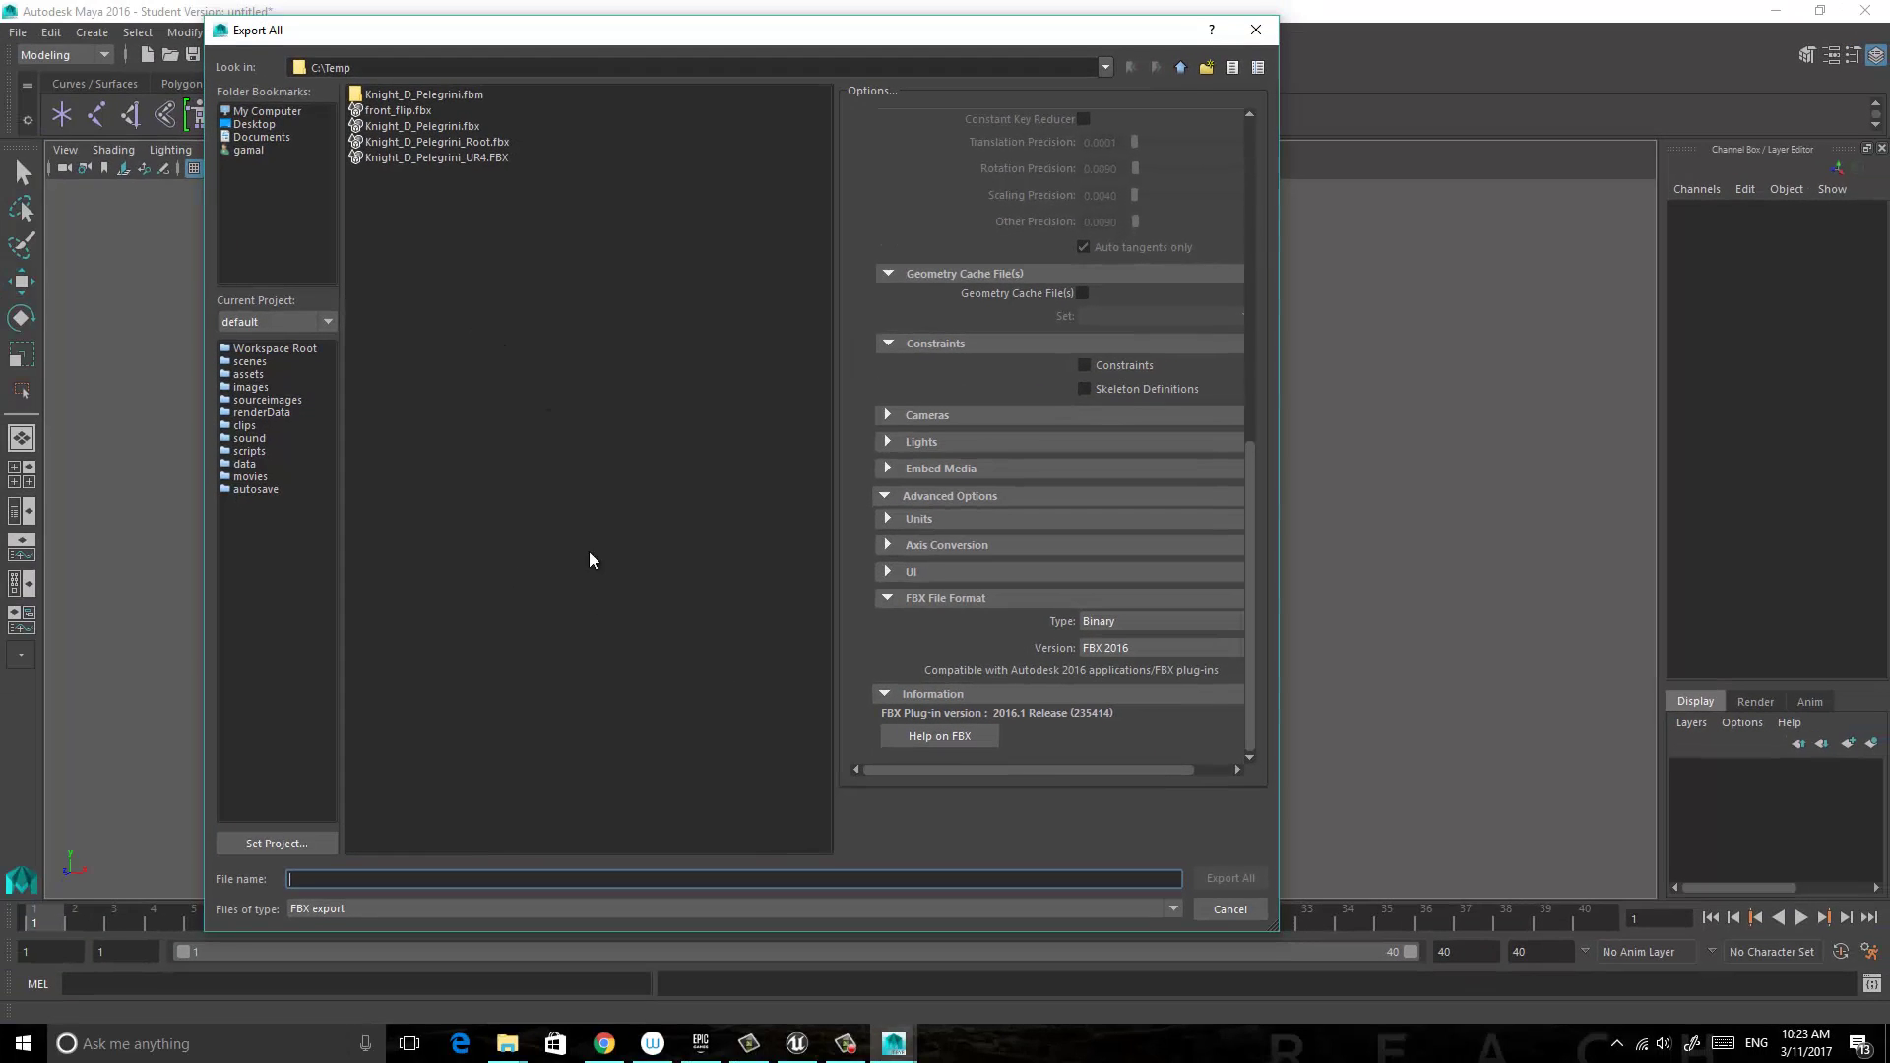
click(402, 112)
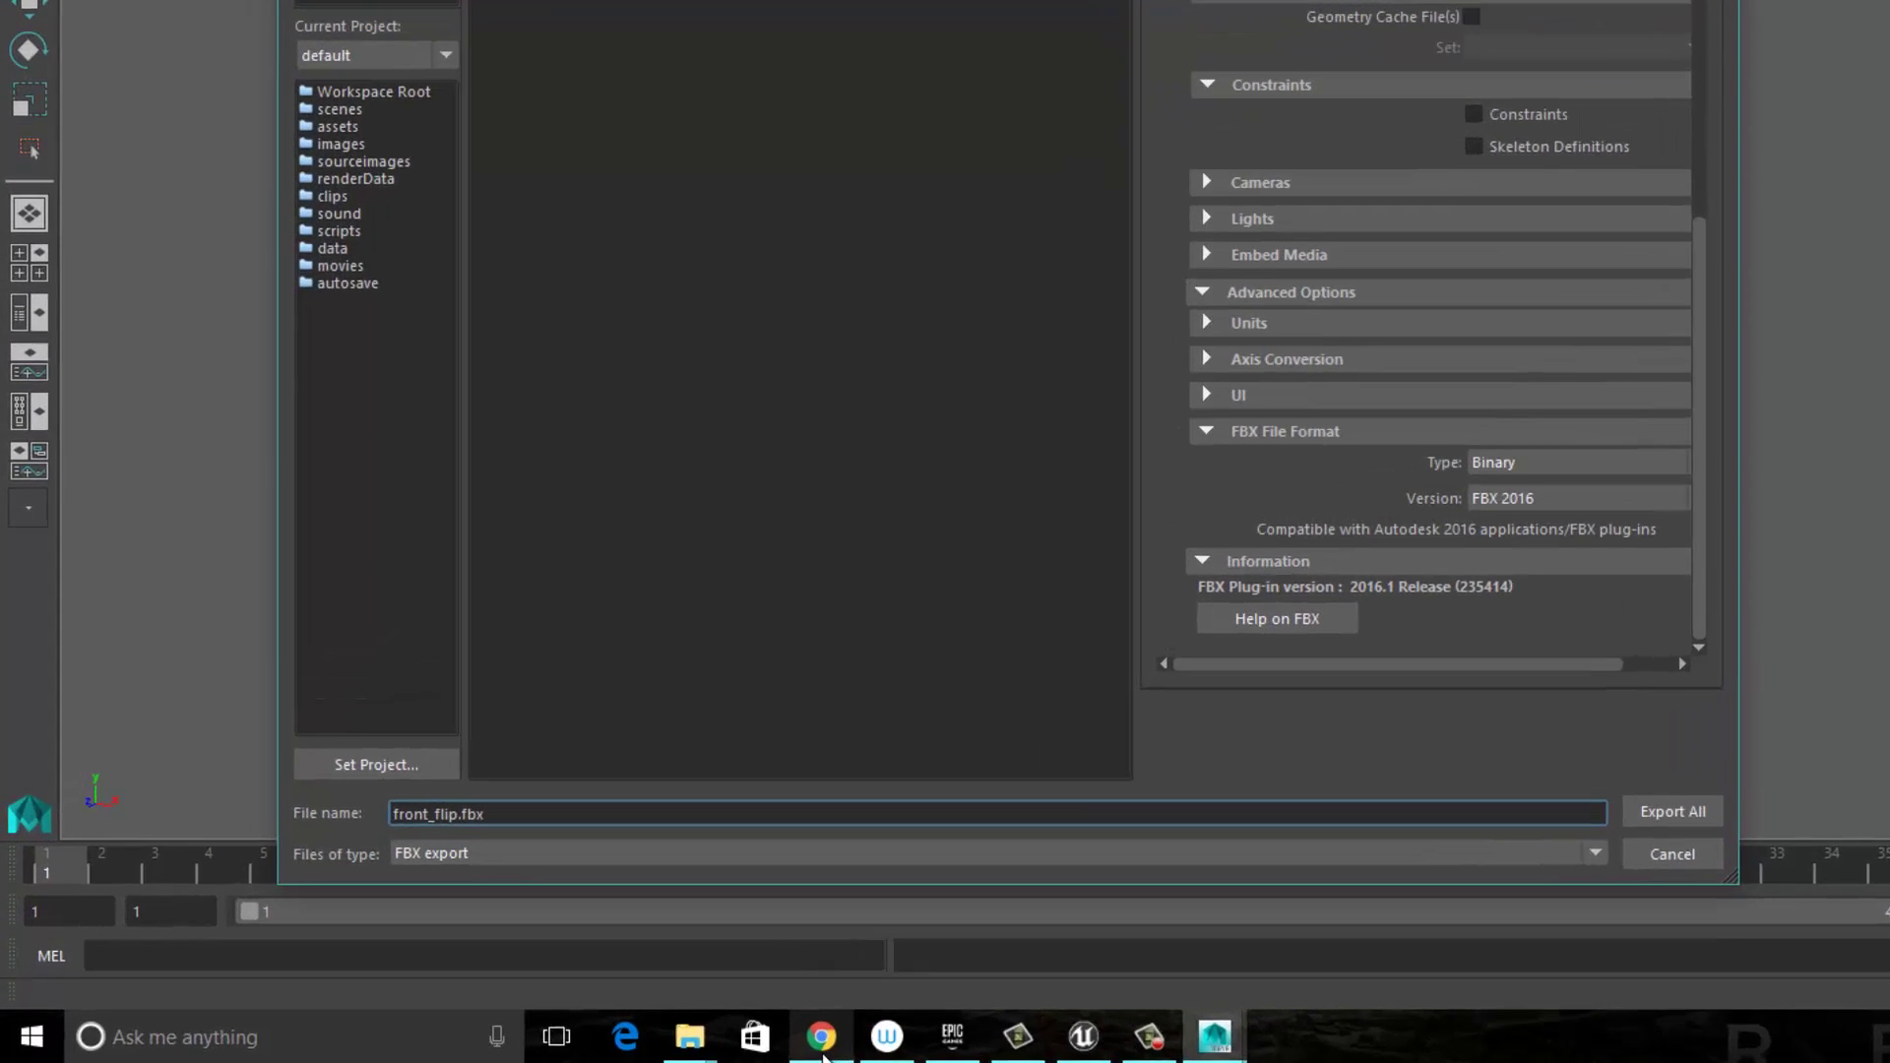
mouse_move(603, 1046)
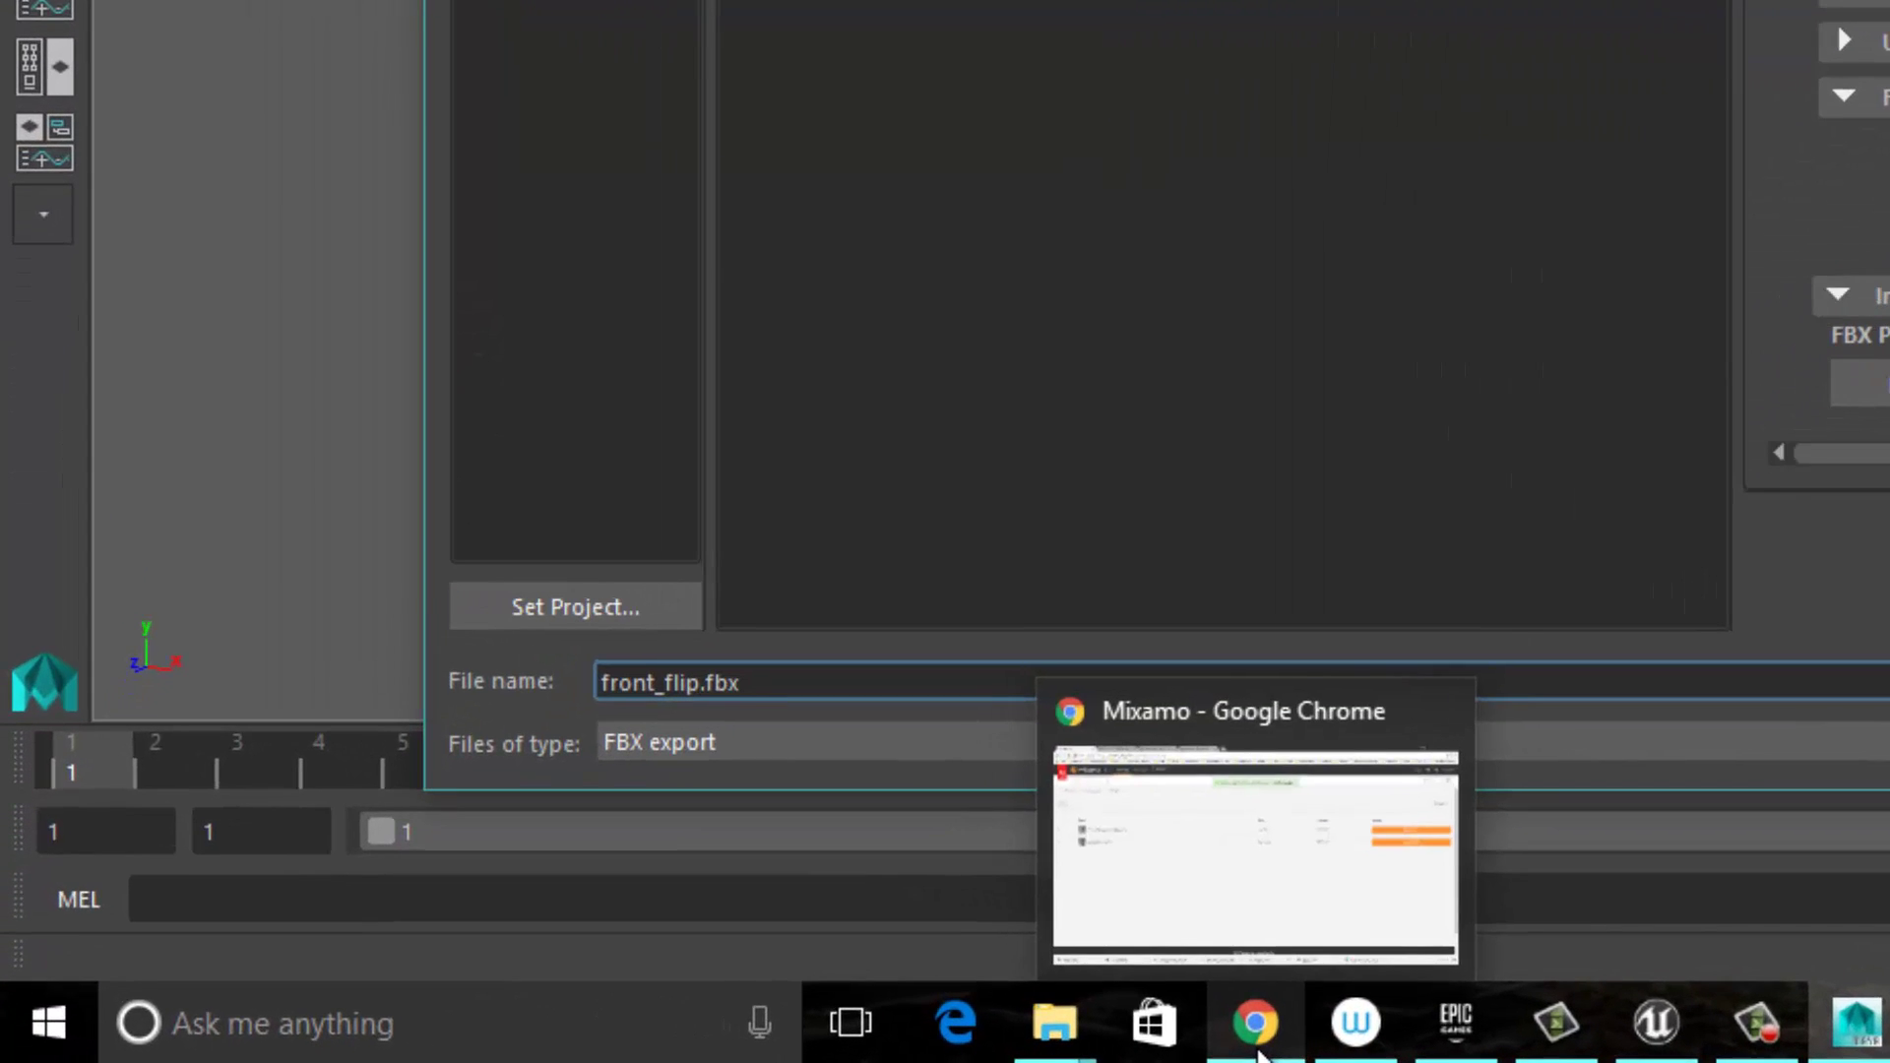
text(_Root)
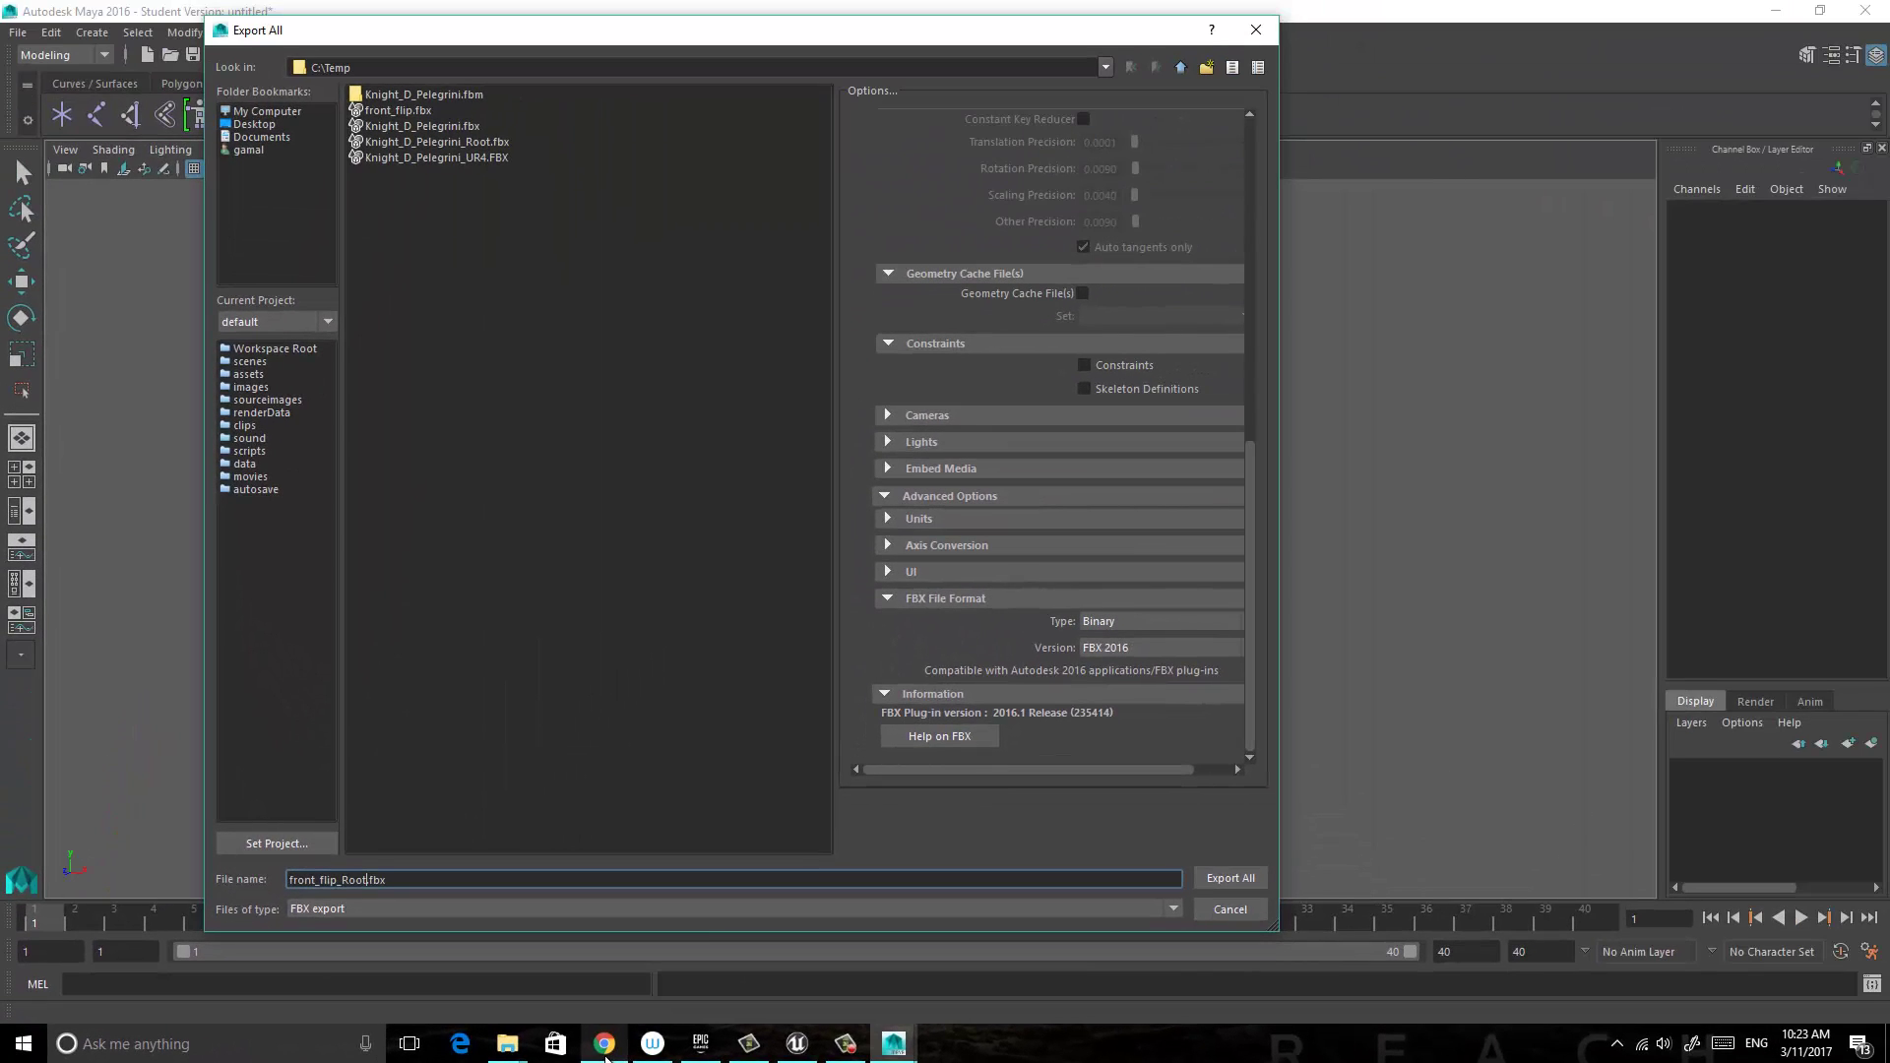
click(1229, 877)
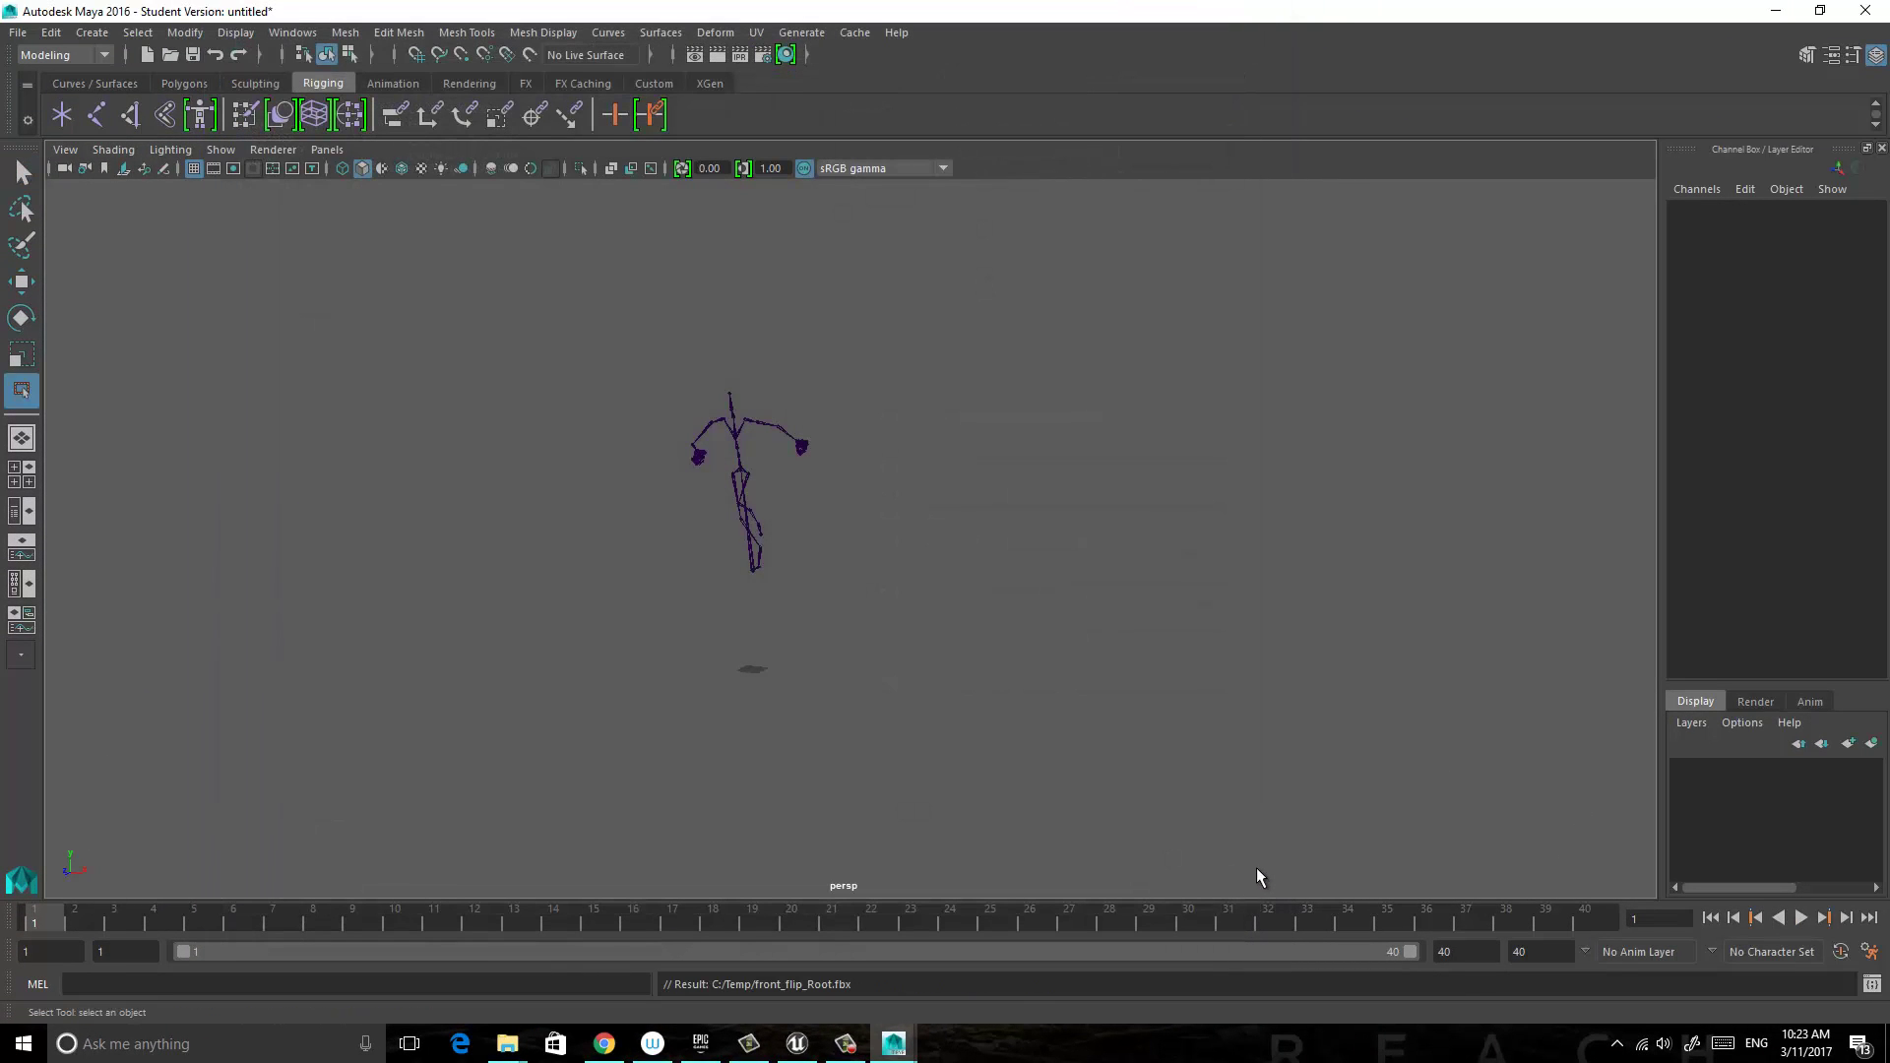
Minimize Maya and switch to the Unreal Engine editor with no assets selected.
click(1775, 11)
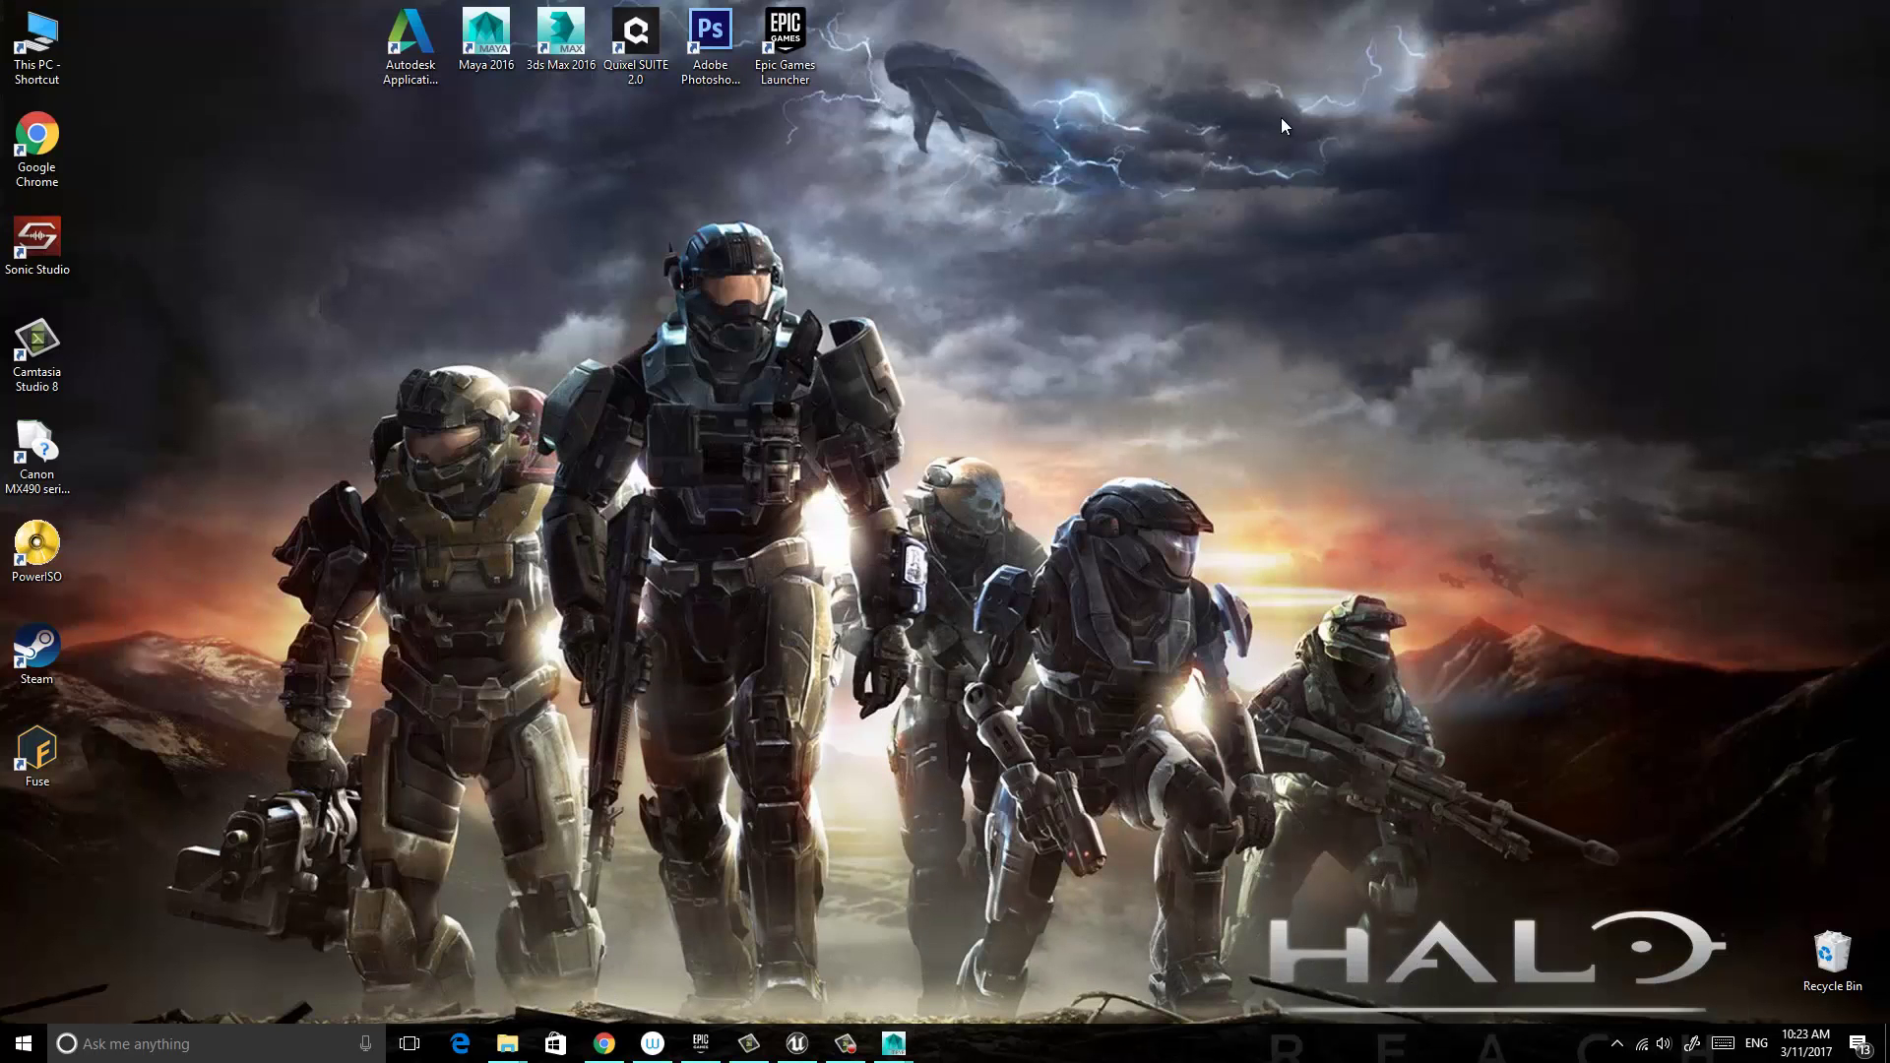
click(813, 1048)
click(638, 925)
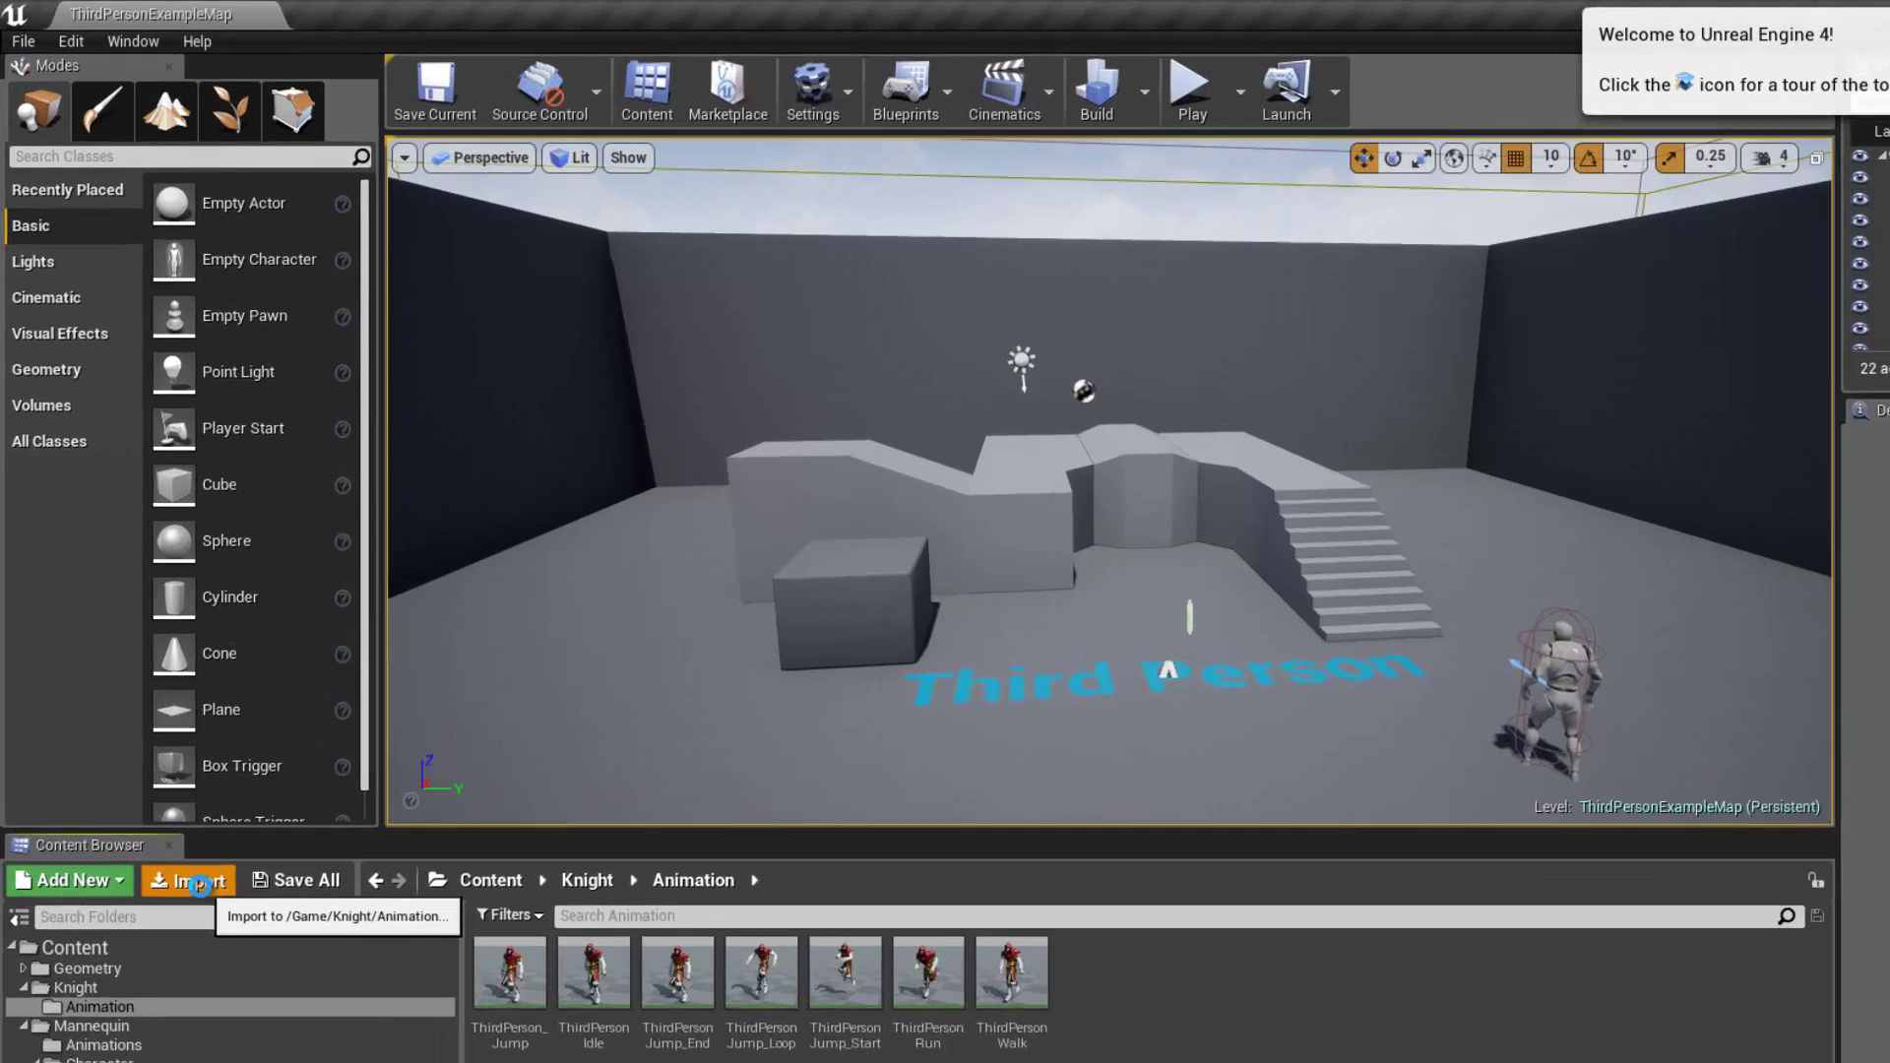
Import front_flip_Root.fbx into Knight/Animation using Knight_D_Pelegrini_Root_Skeleton.
click(164, 728)
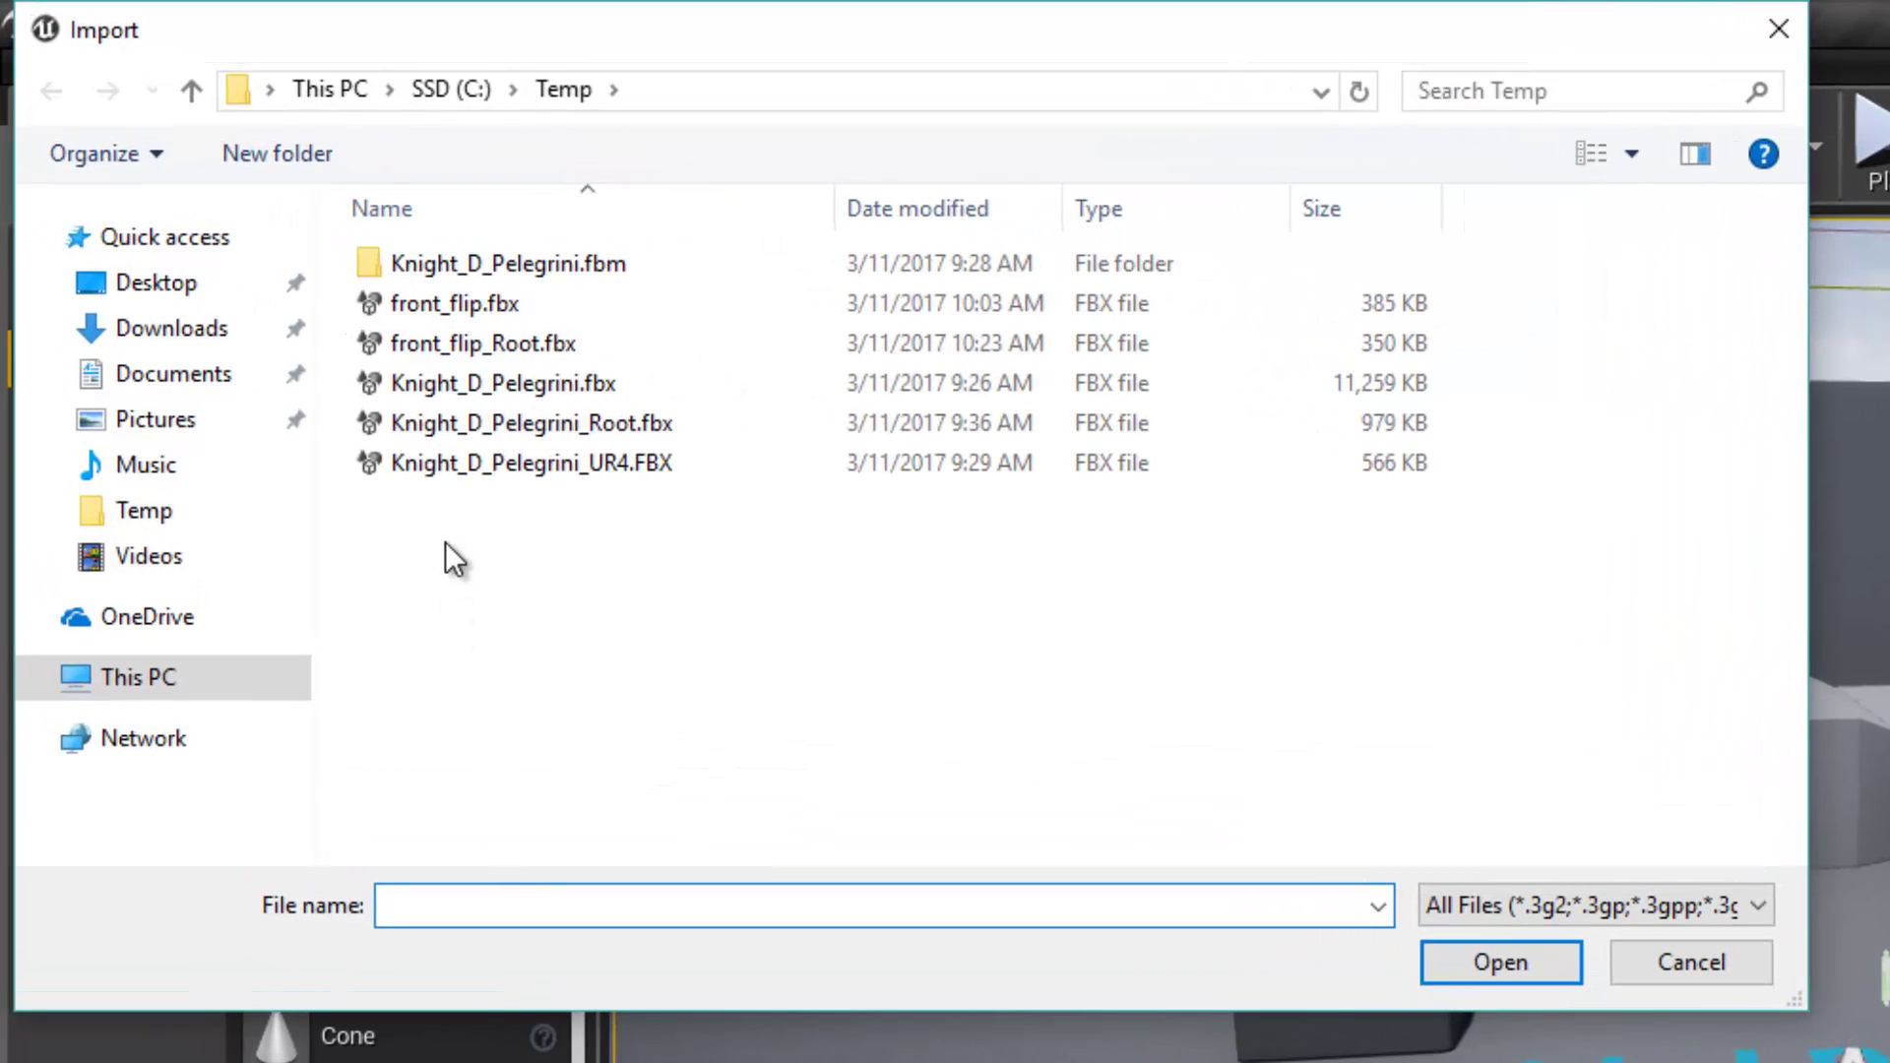
click(474, 345)
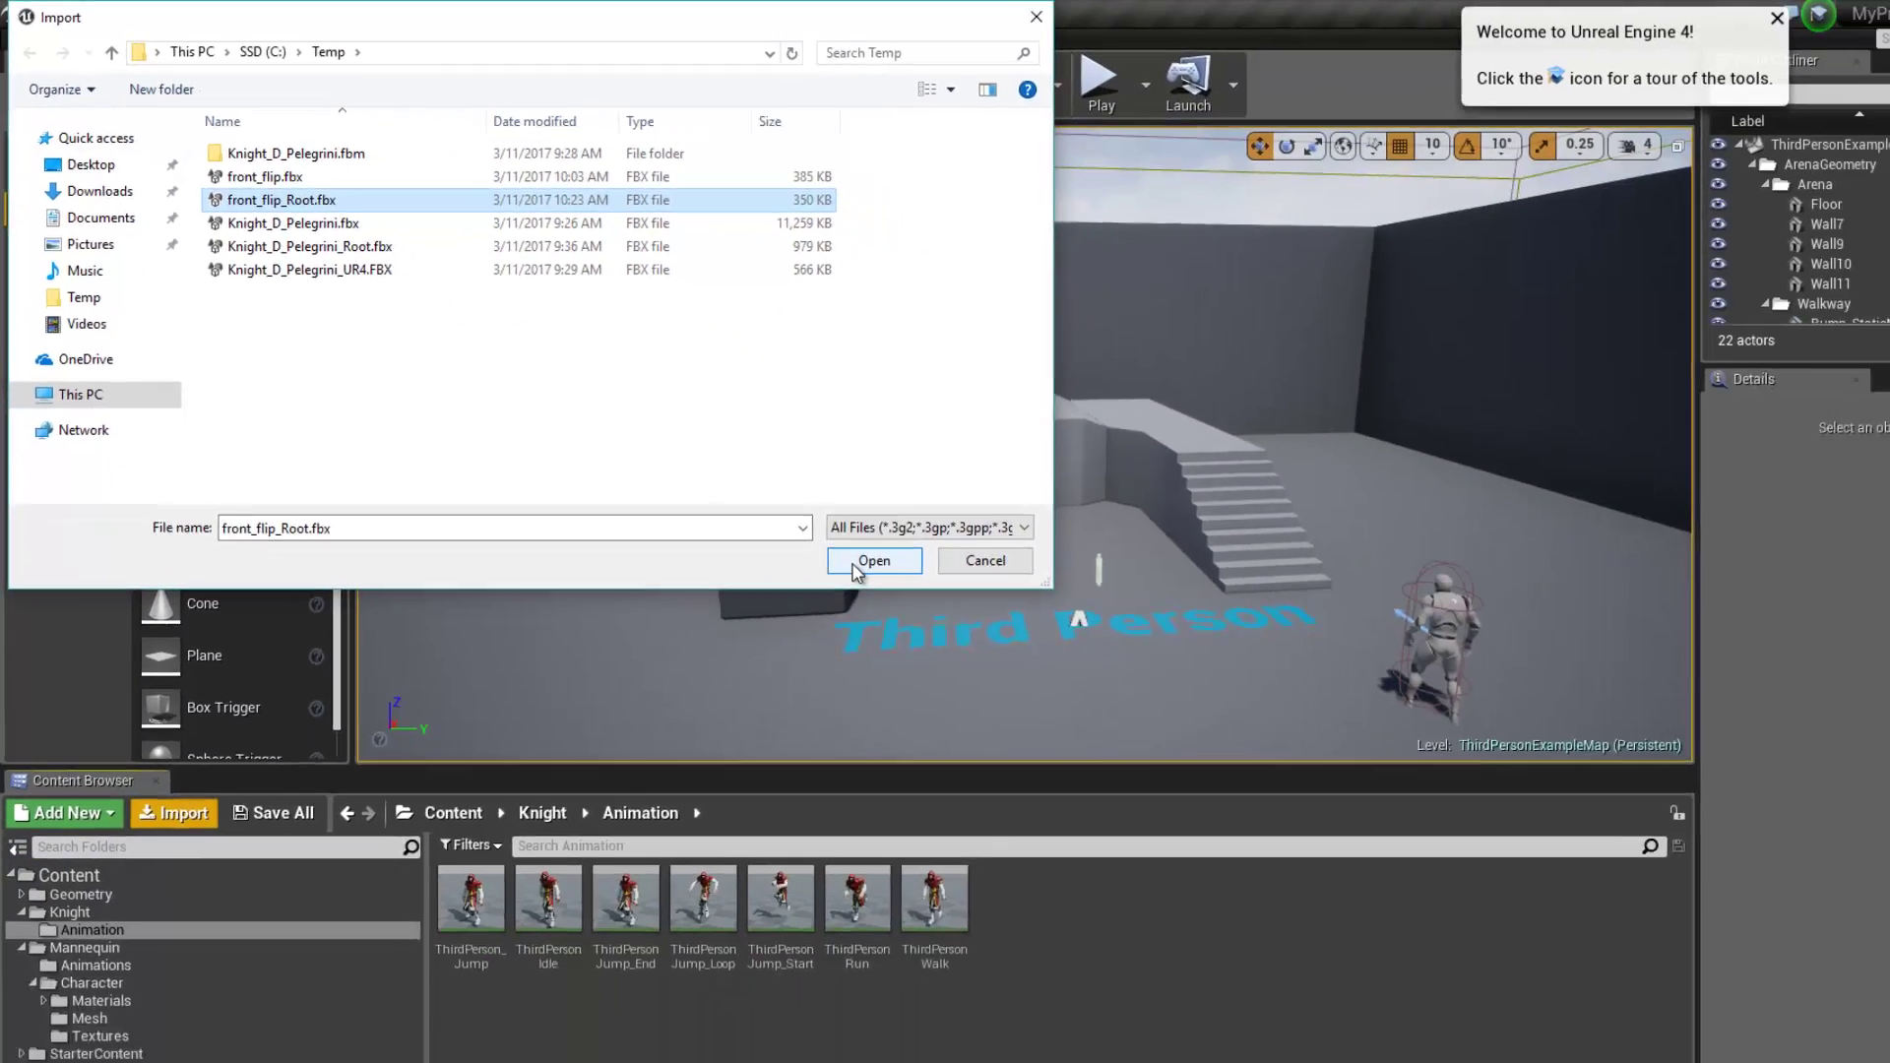
click(856, 564)
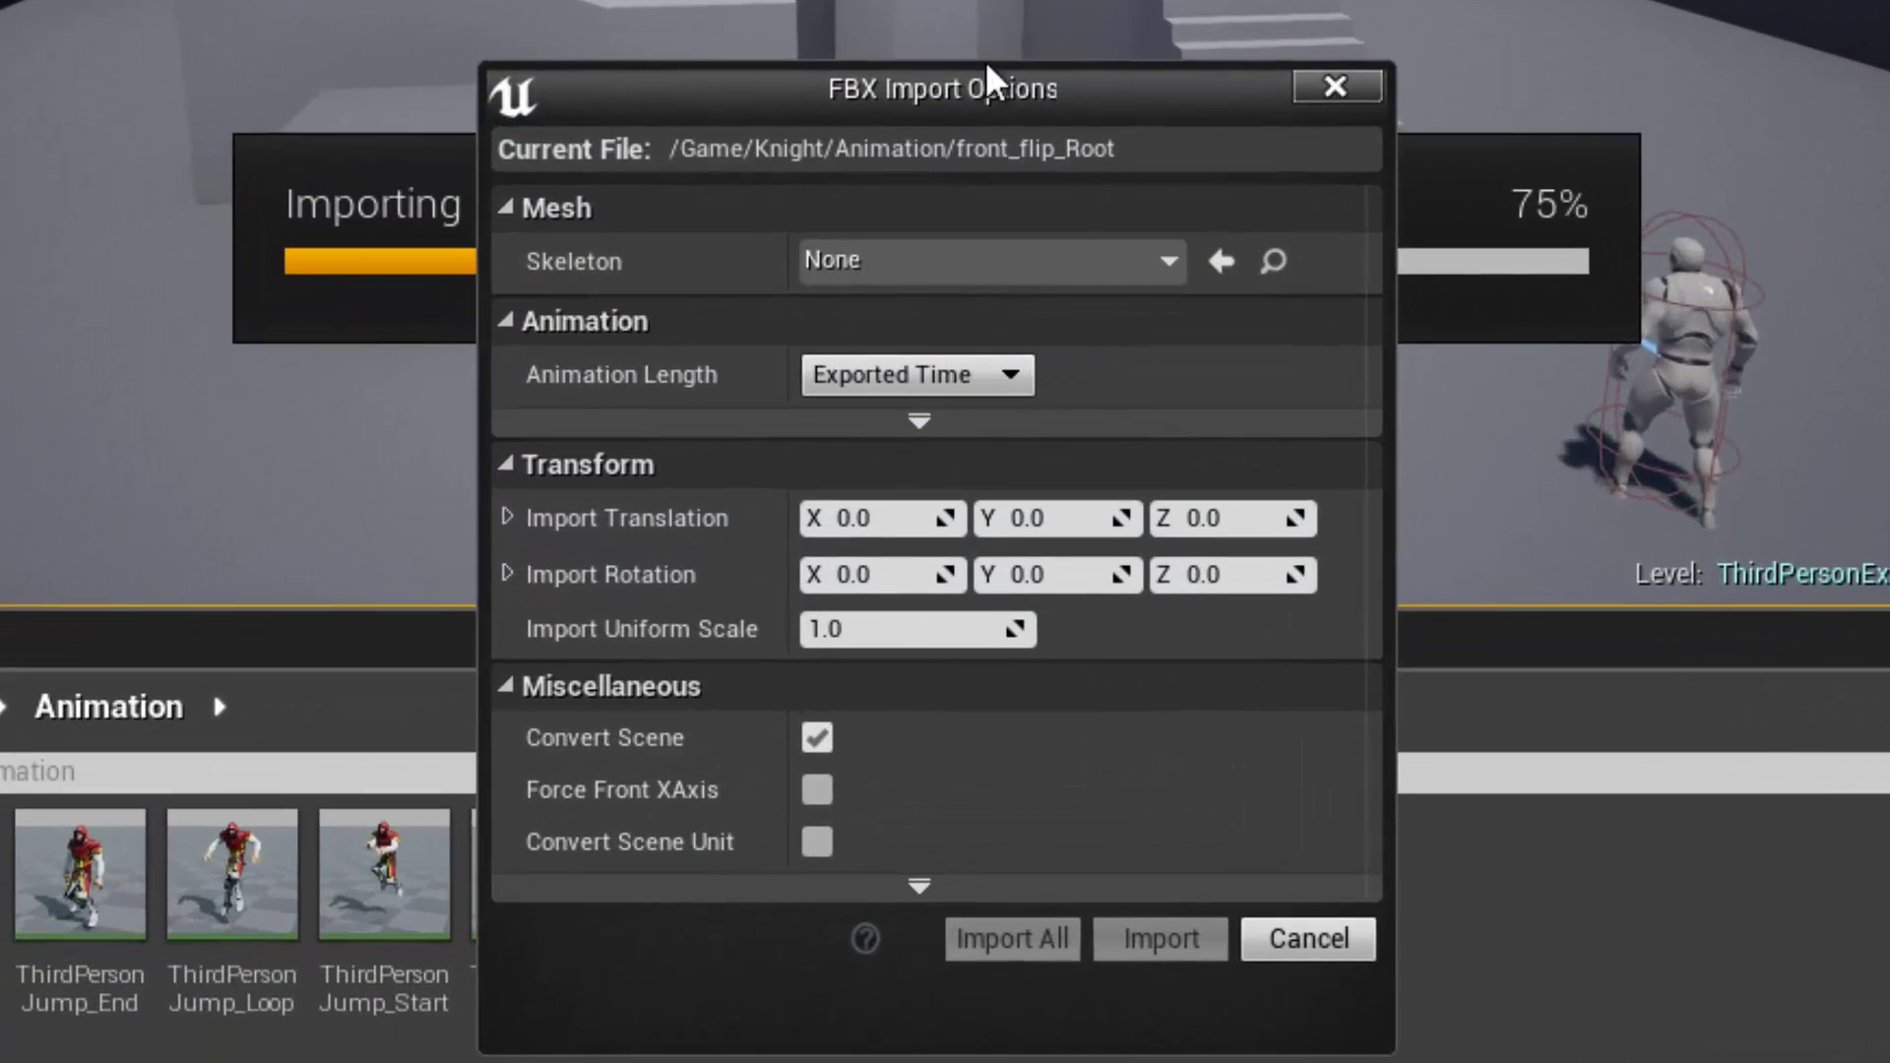
click(1140, 267)
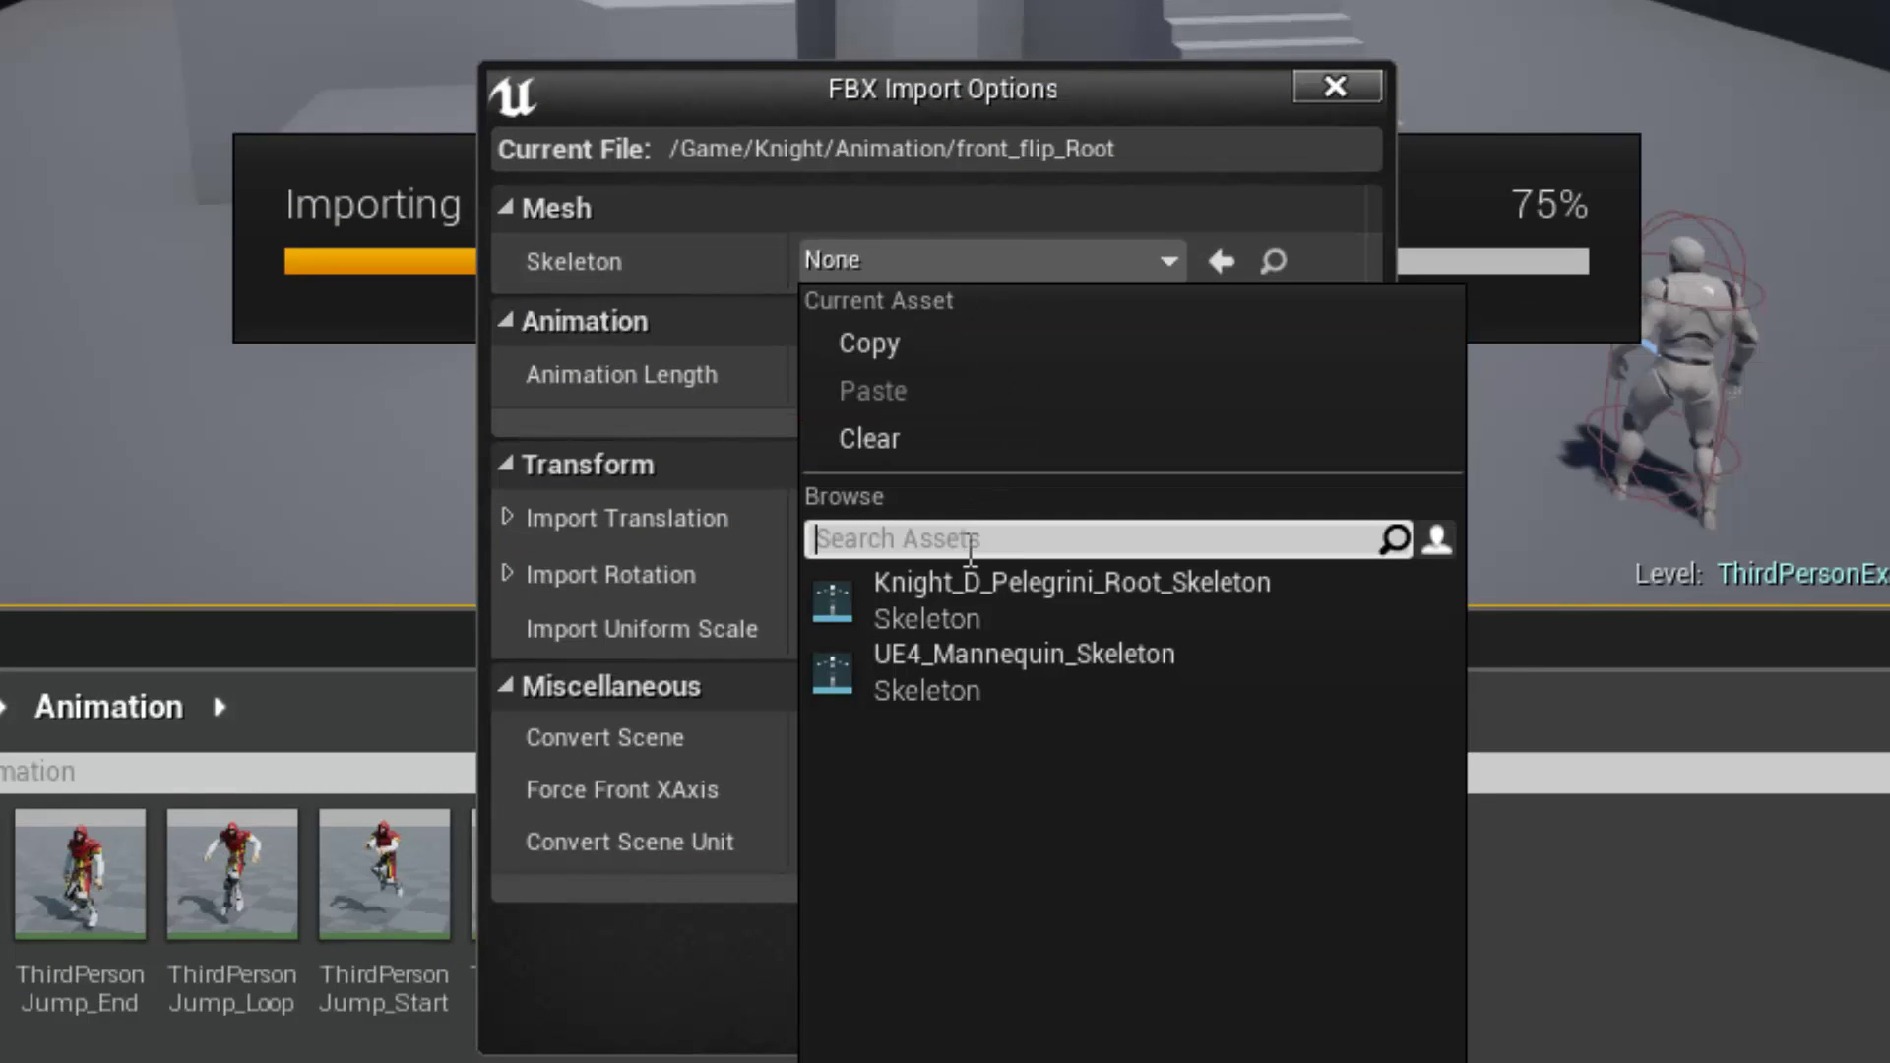
click(952, 587)
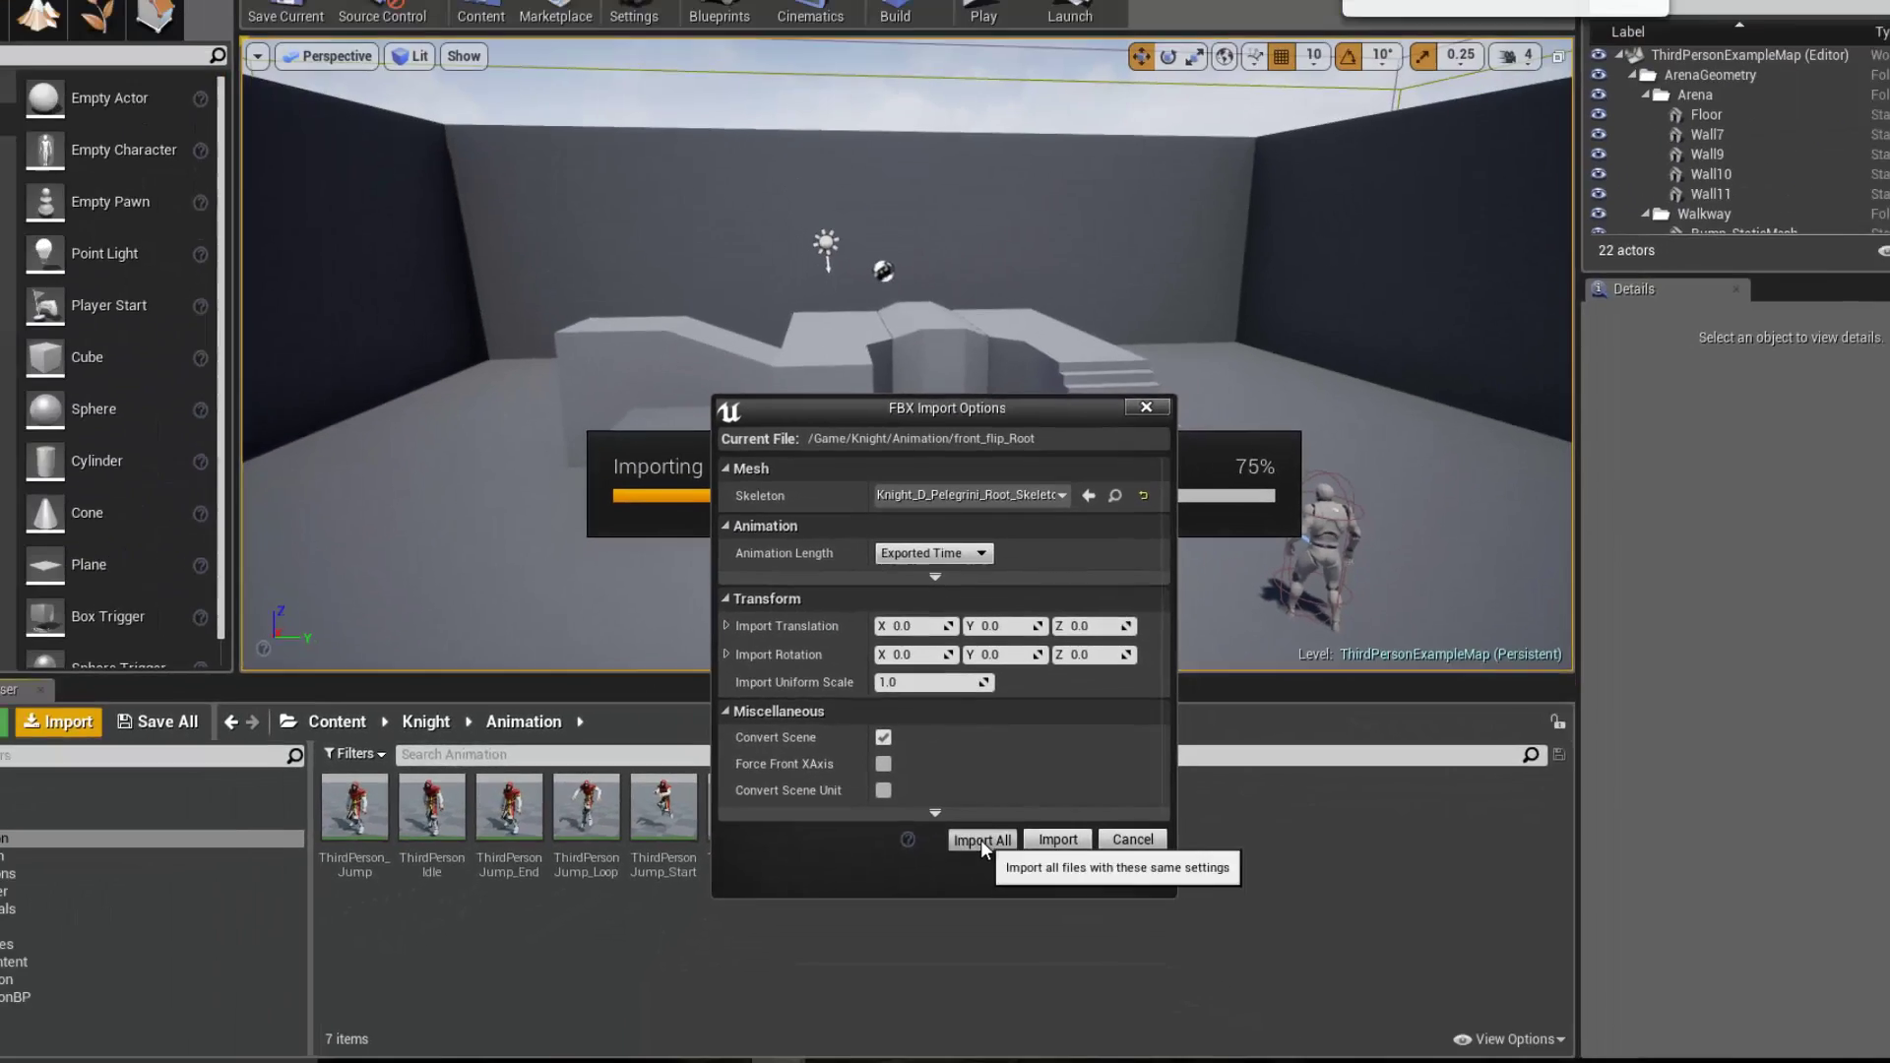
click(1012, 939)
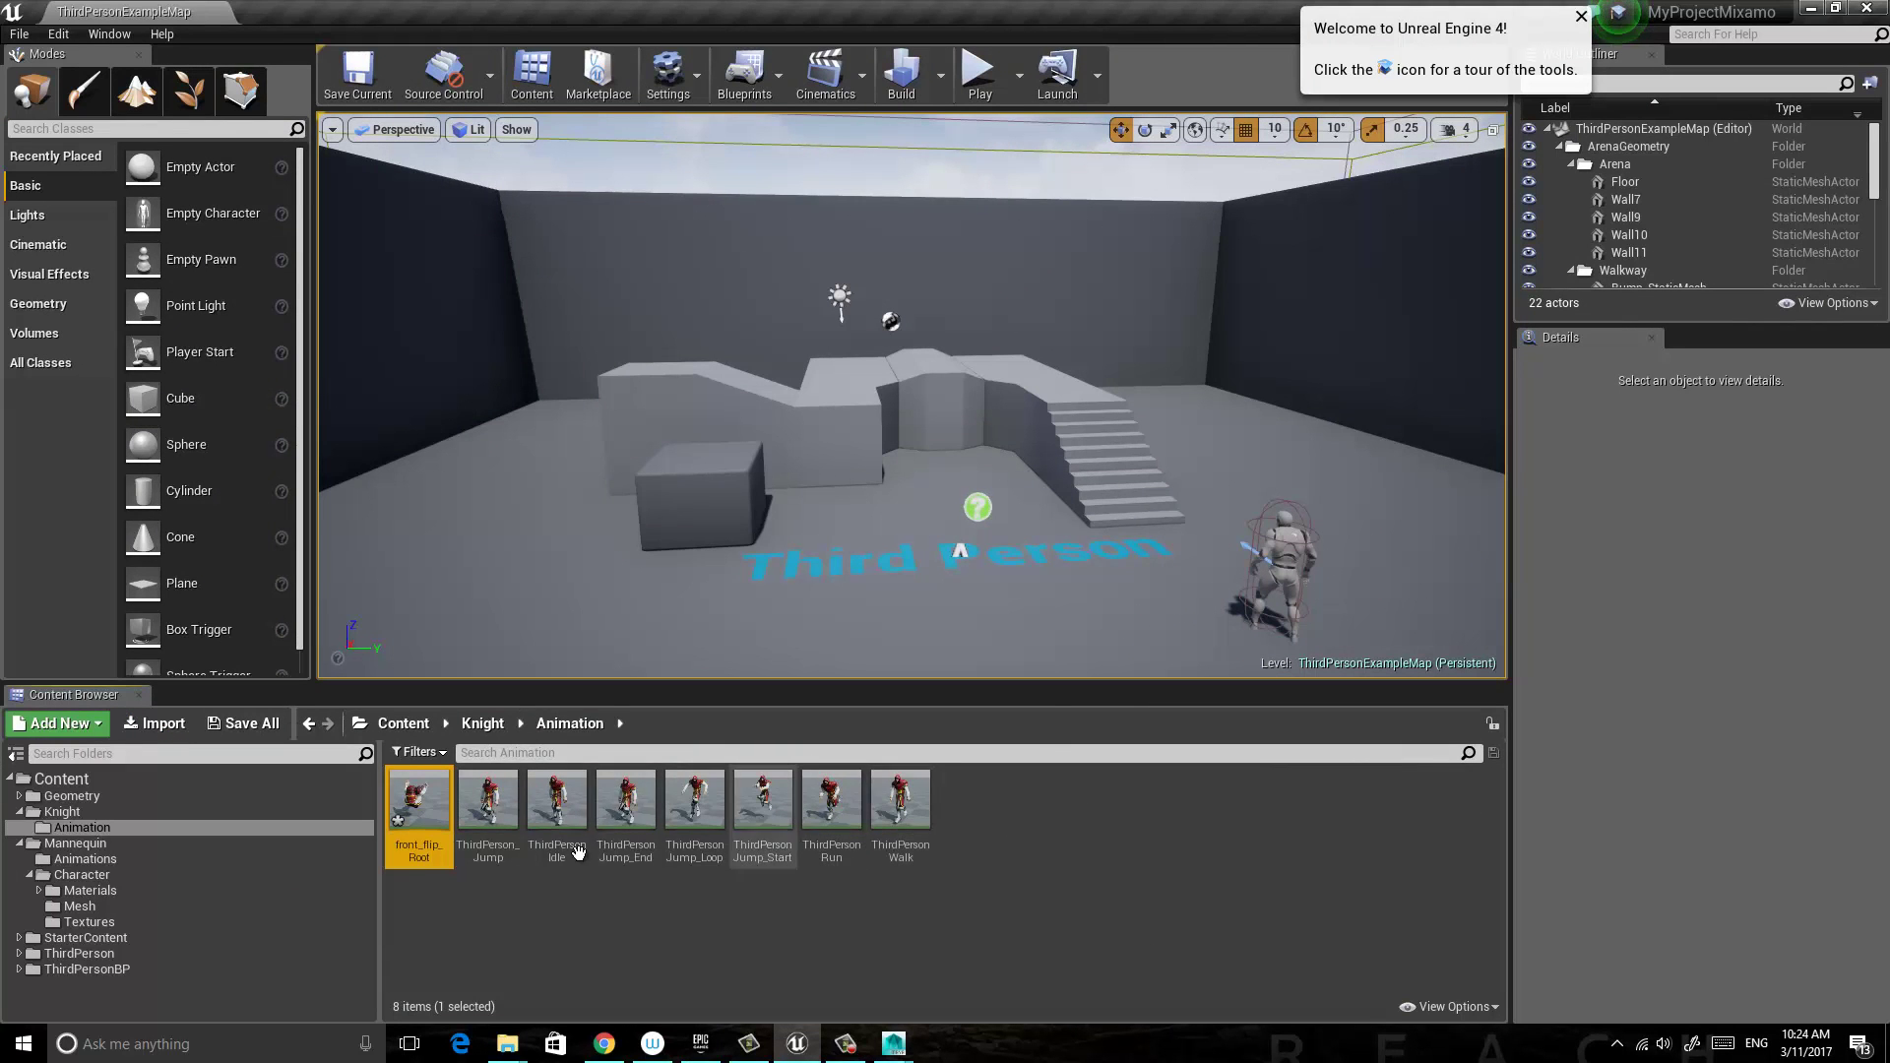
double_click(420, 803)
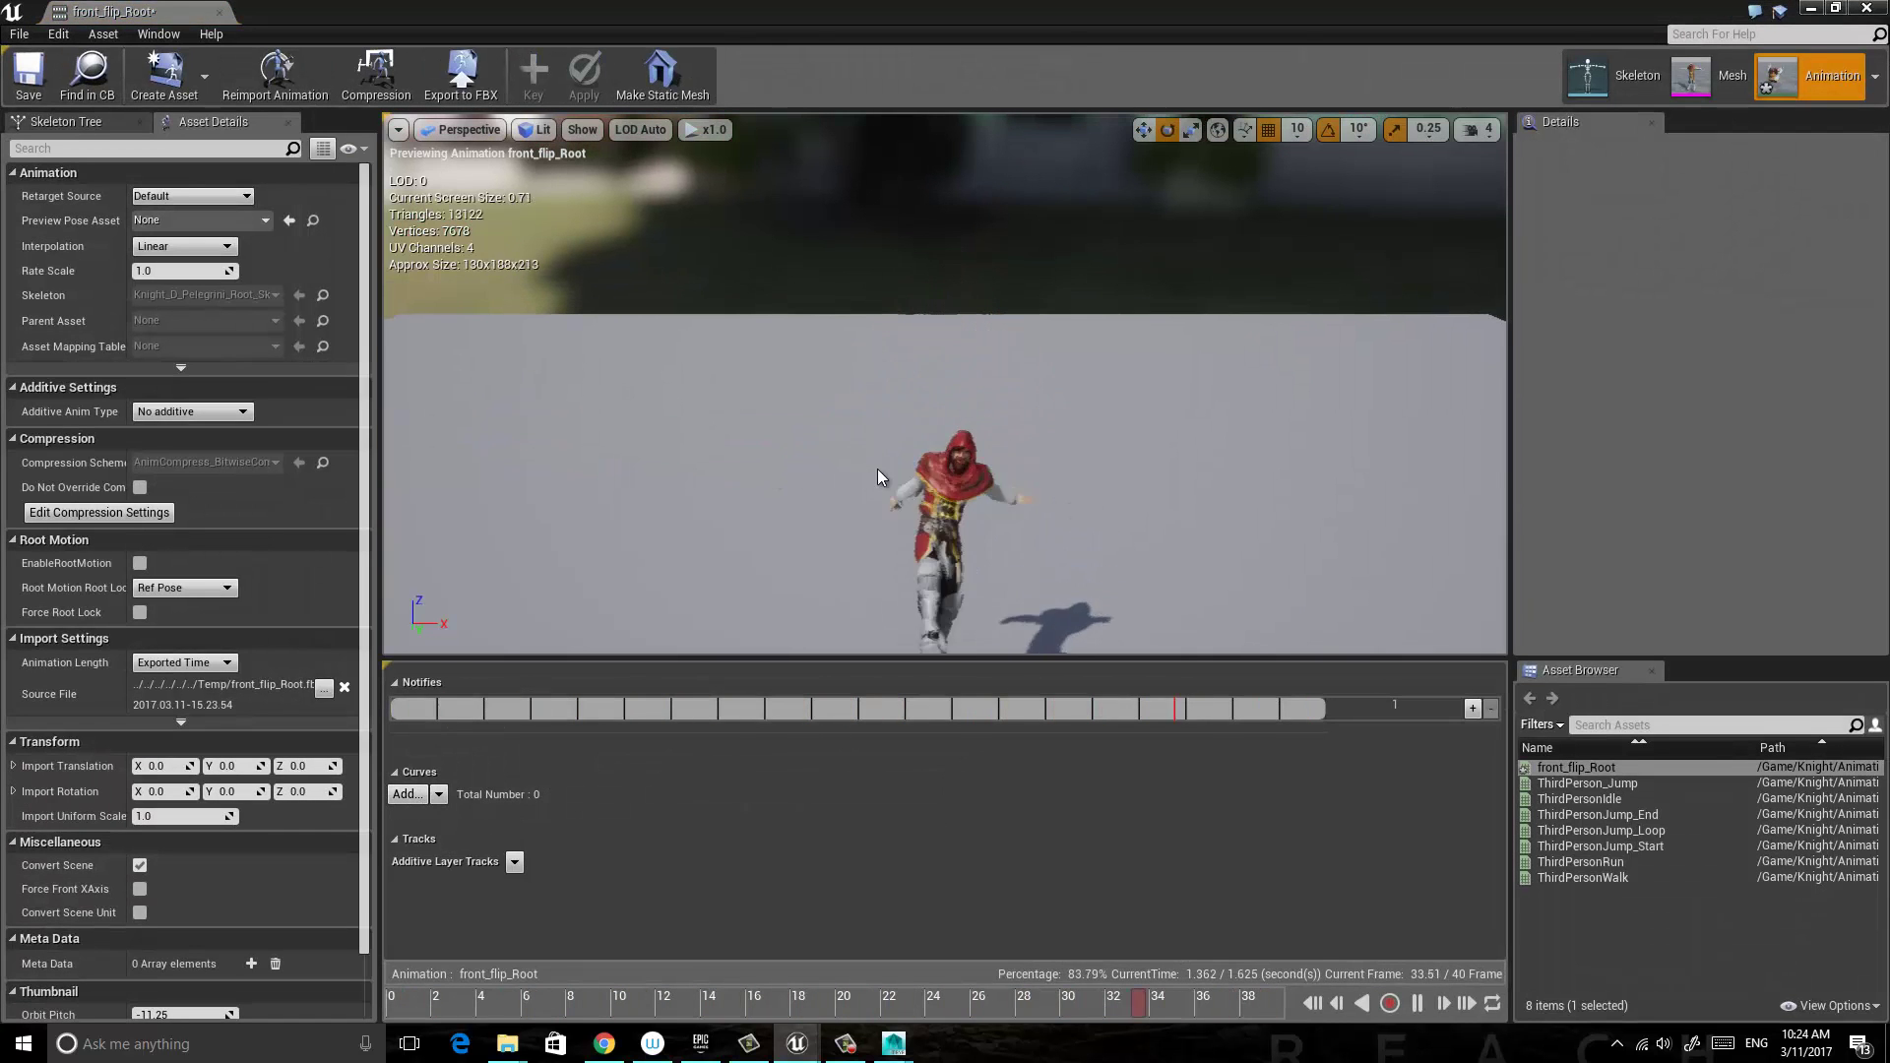
drag(860, 482, 549, 465)
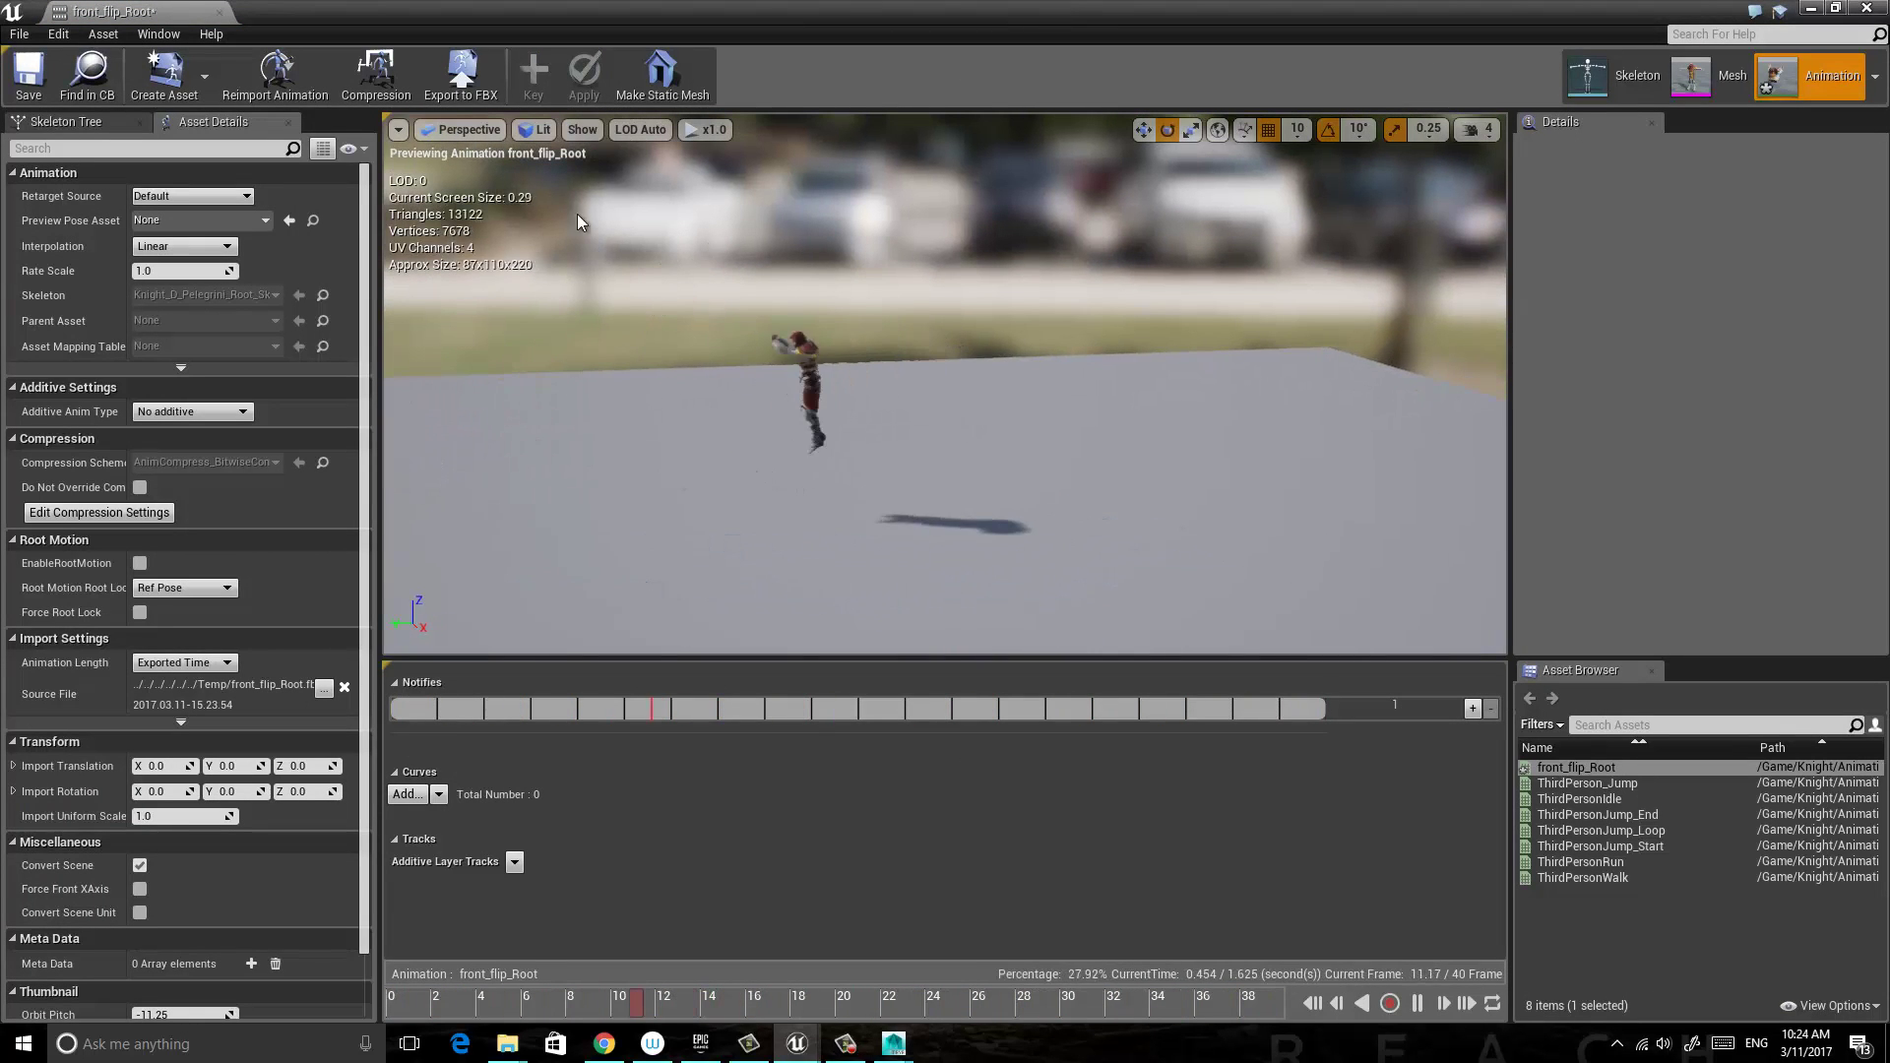
click(585, 129)
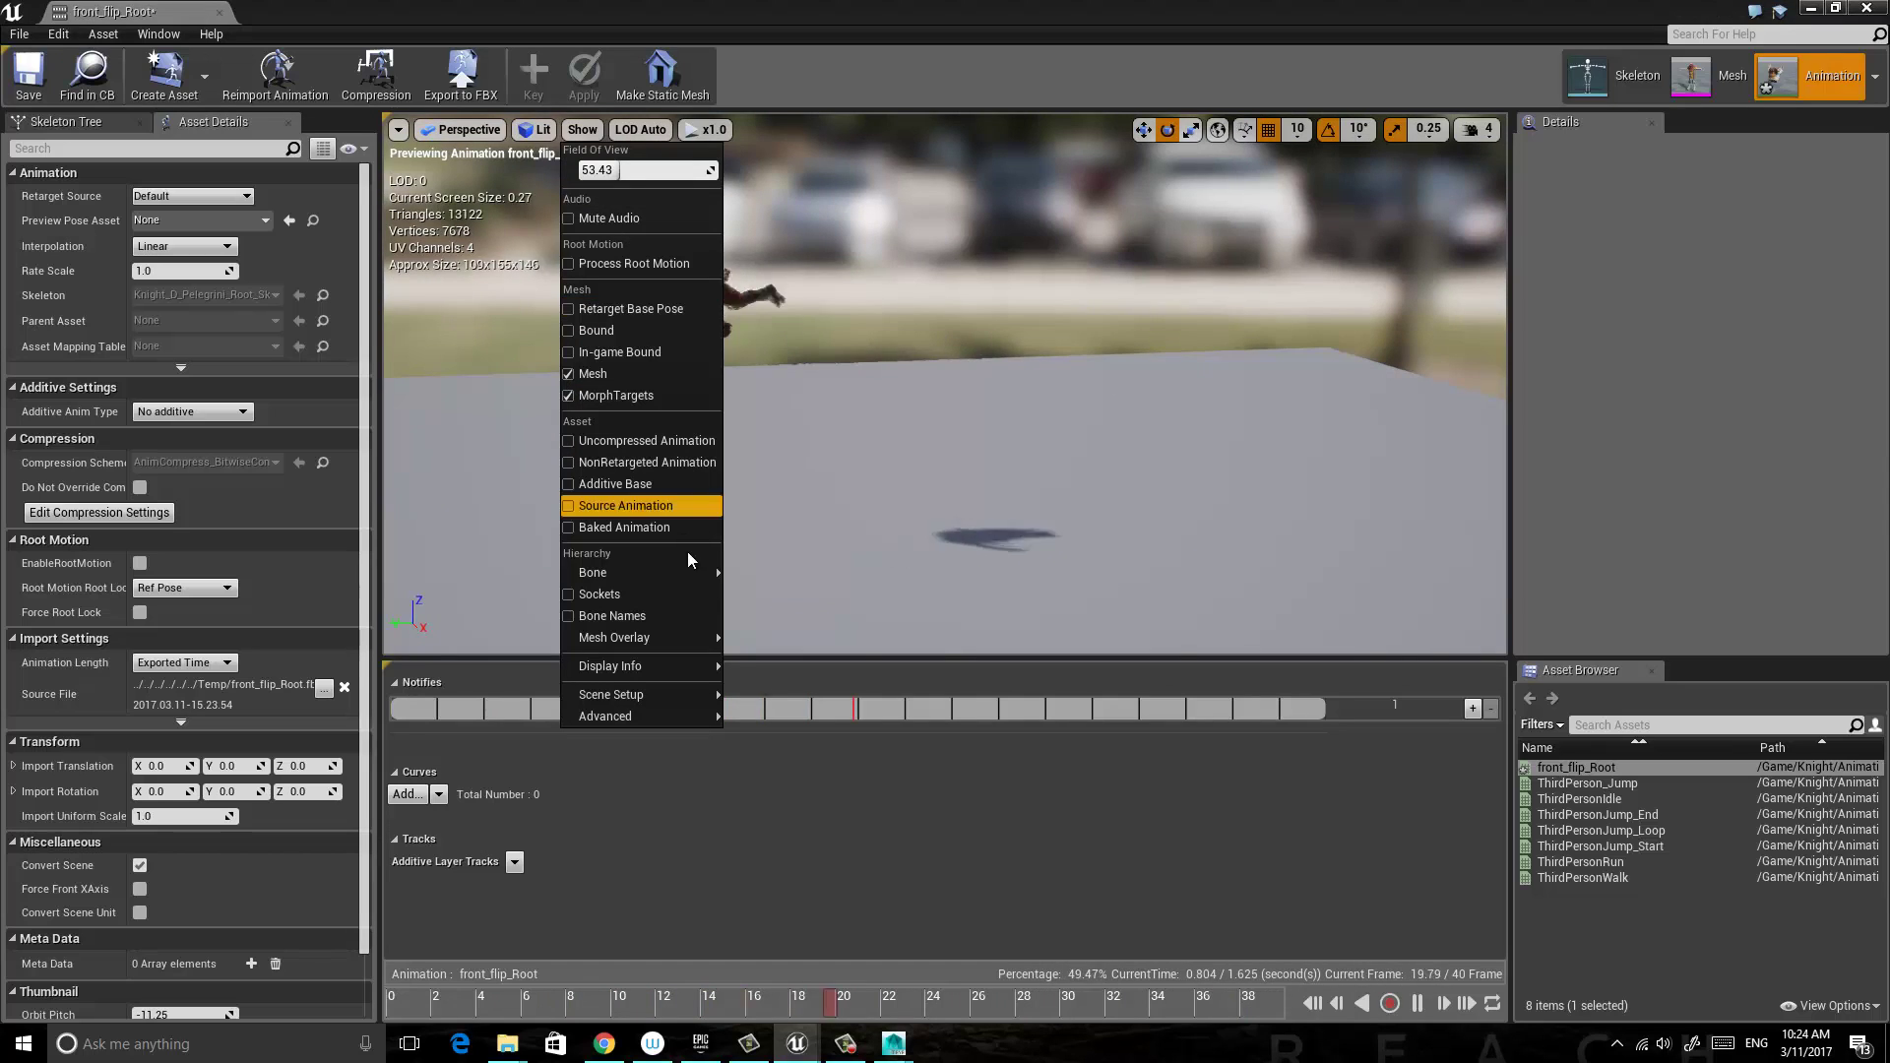
mouse_move(640, 573)
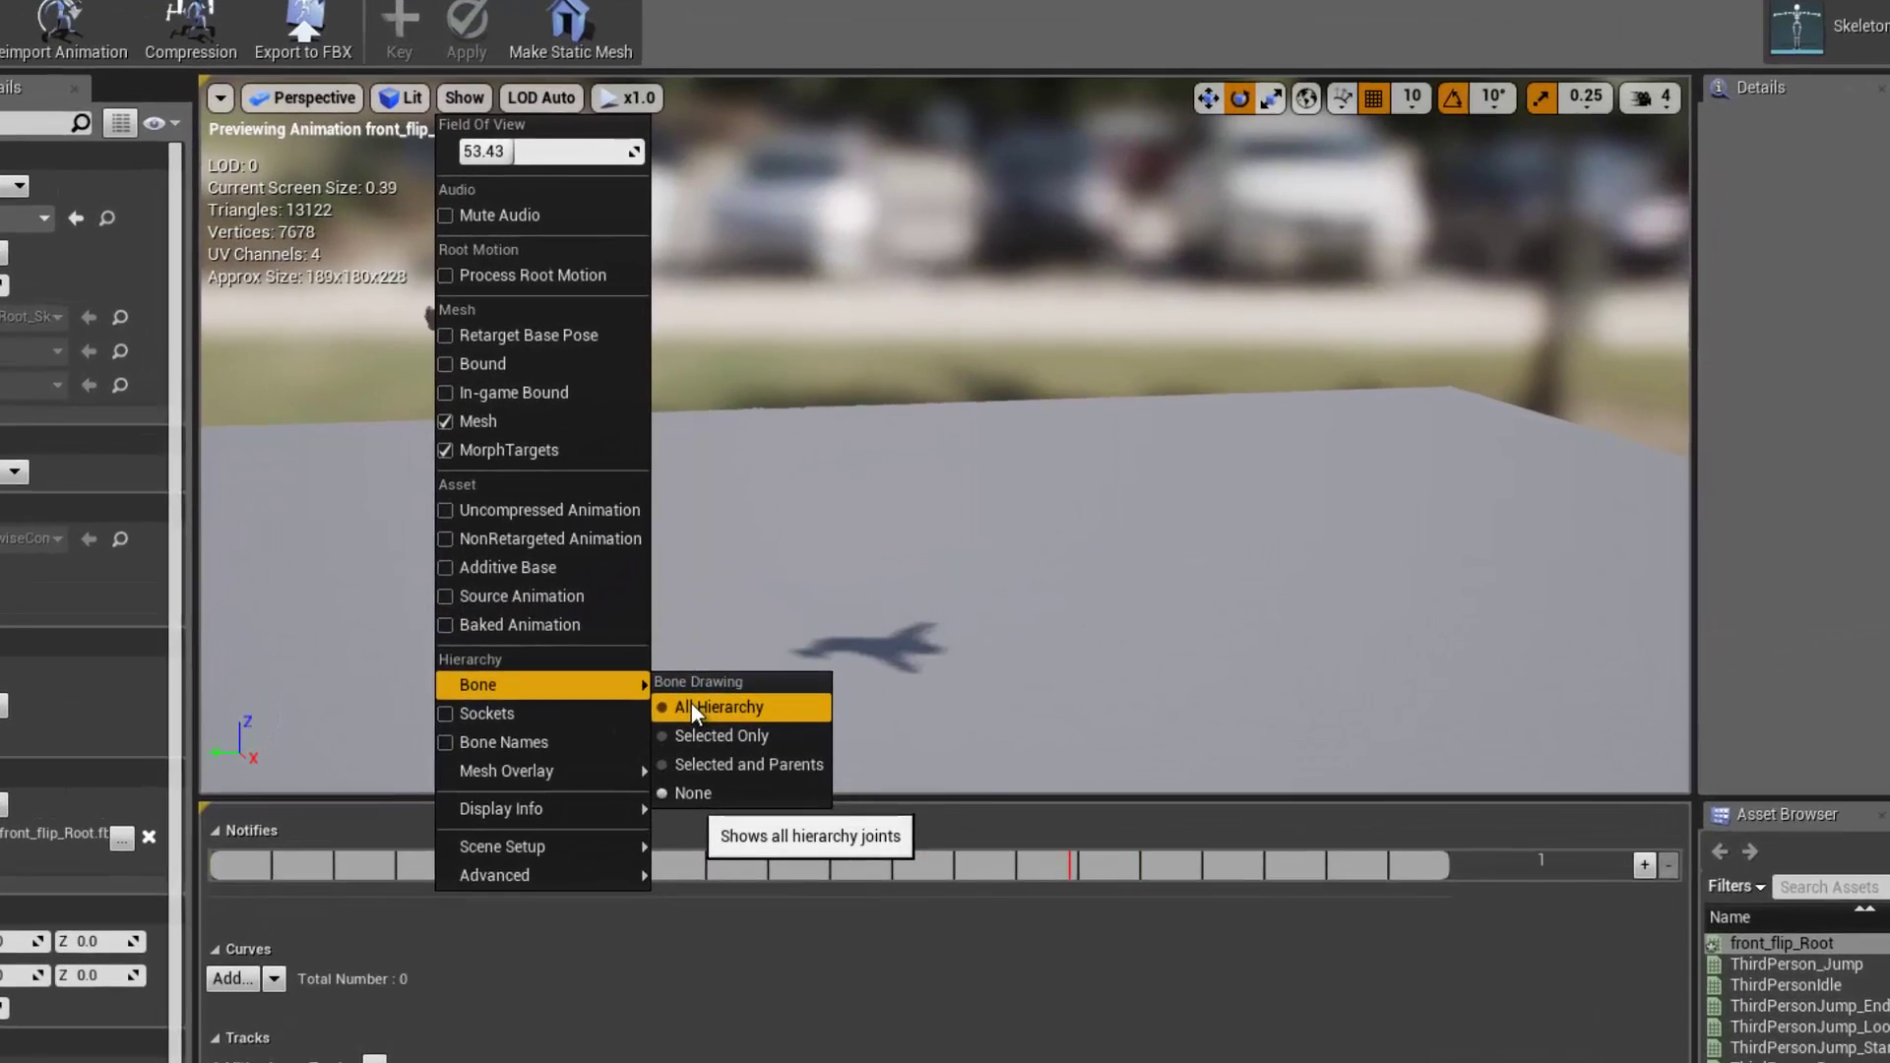
click(754, 604)
scroll(433, 552, up, 3)
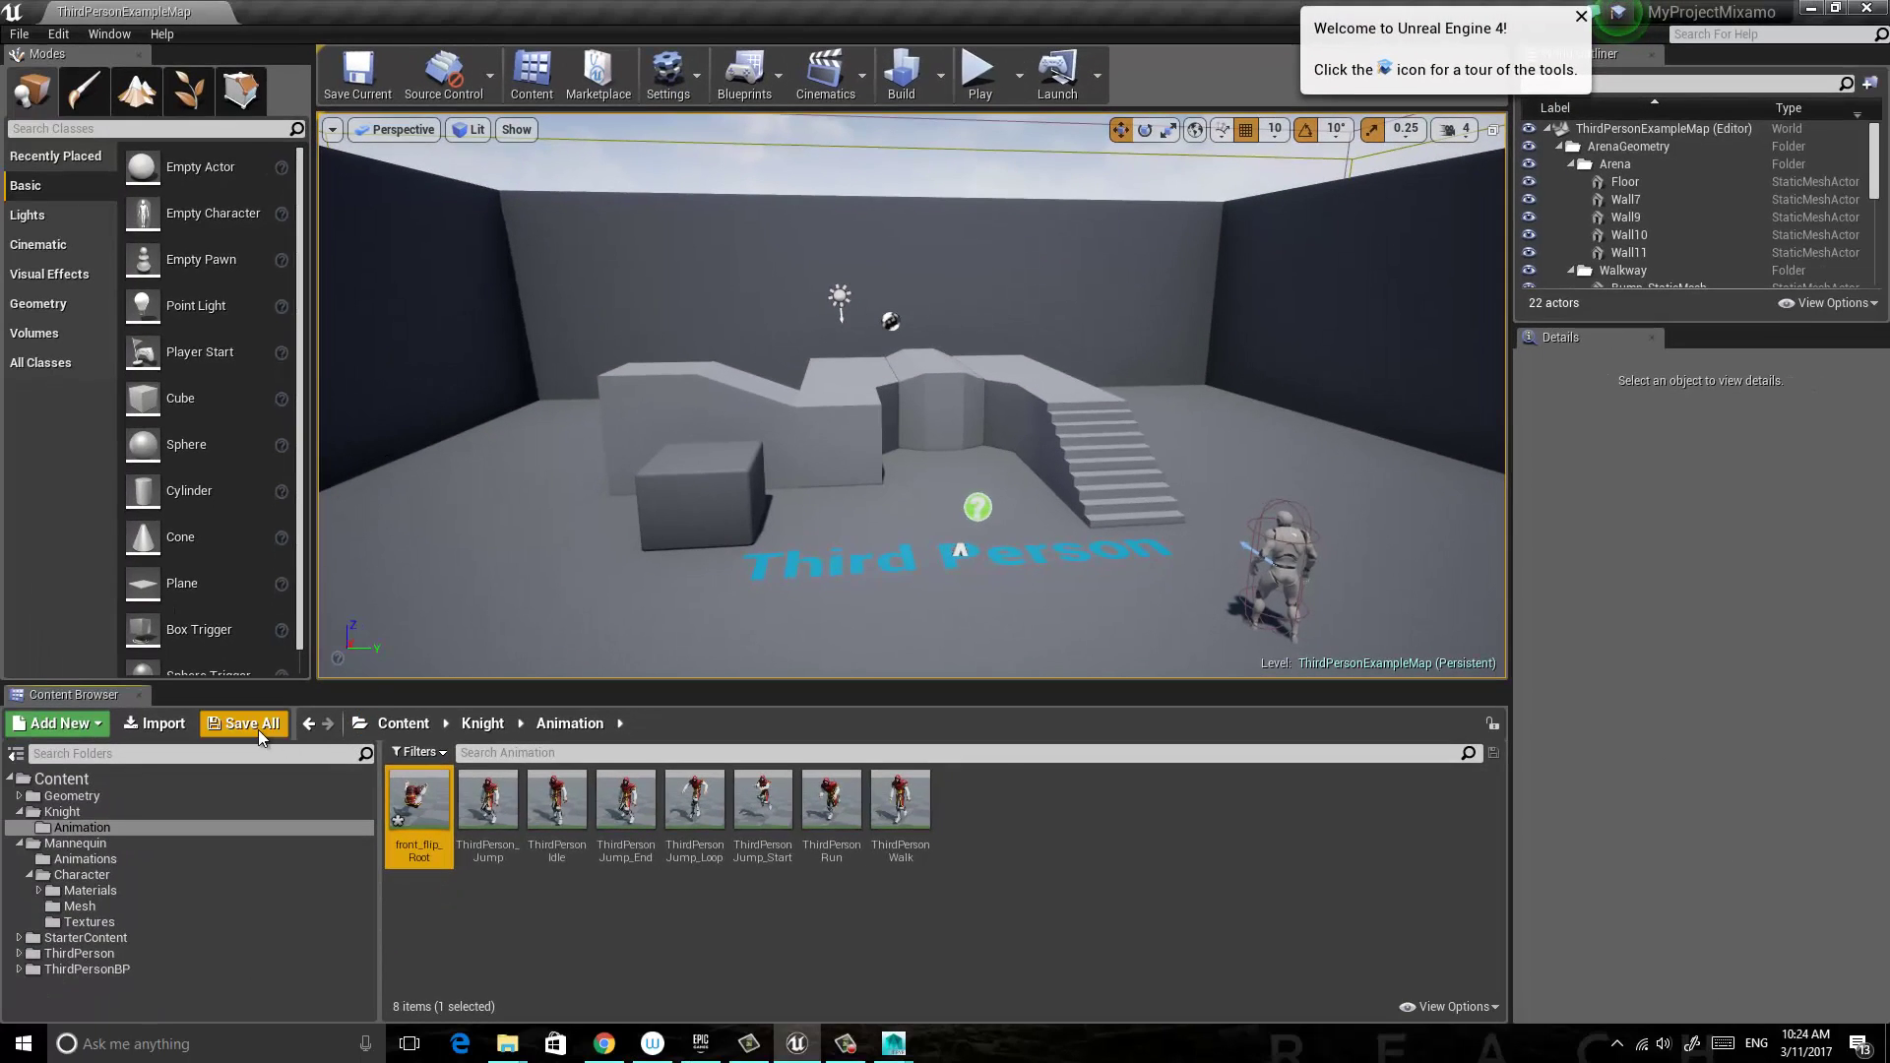
click(258, 731)
click(1123, 703)
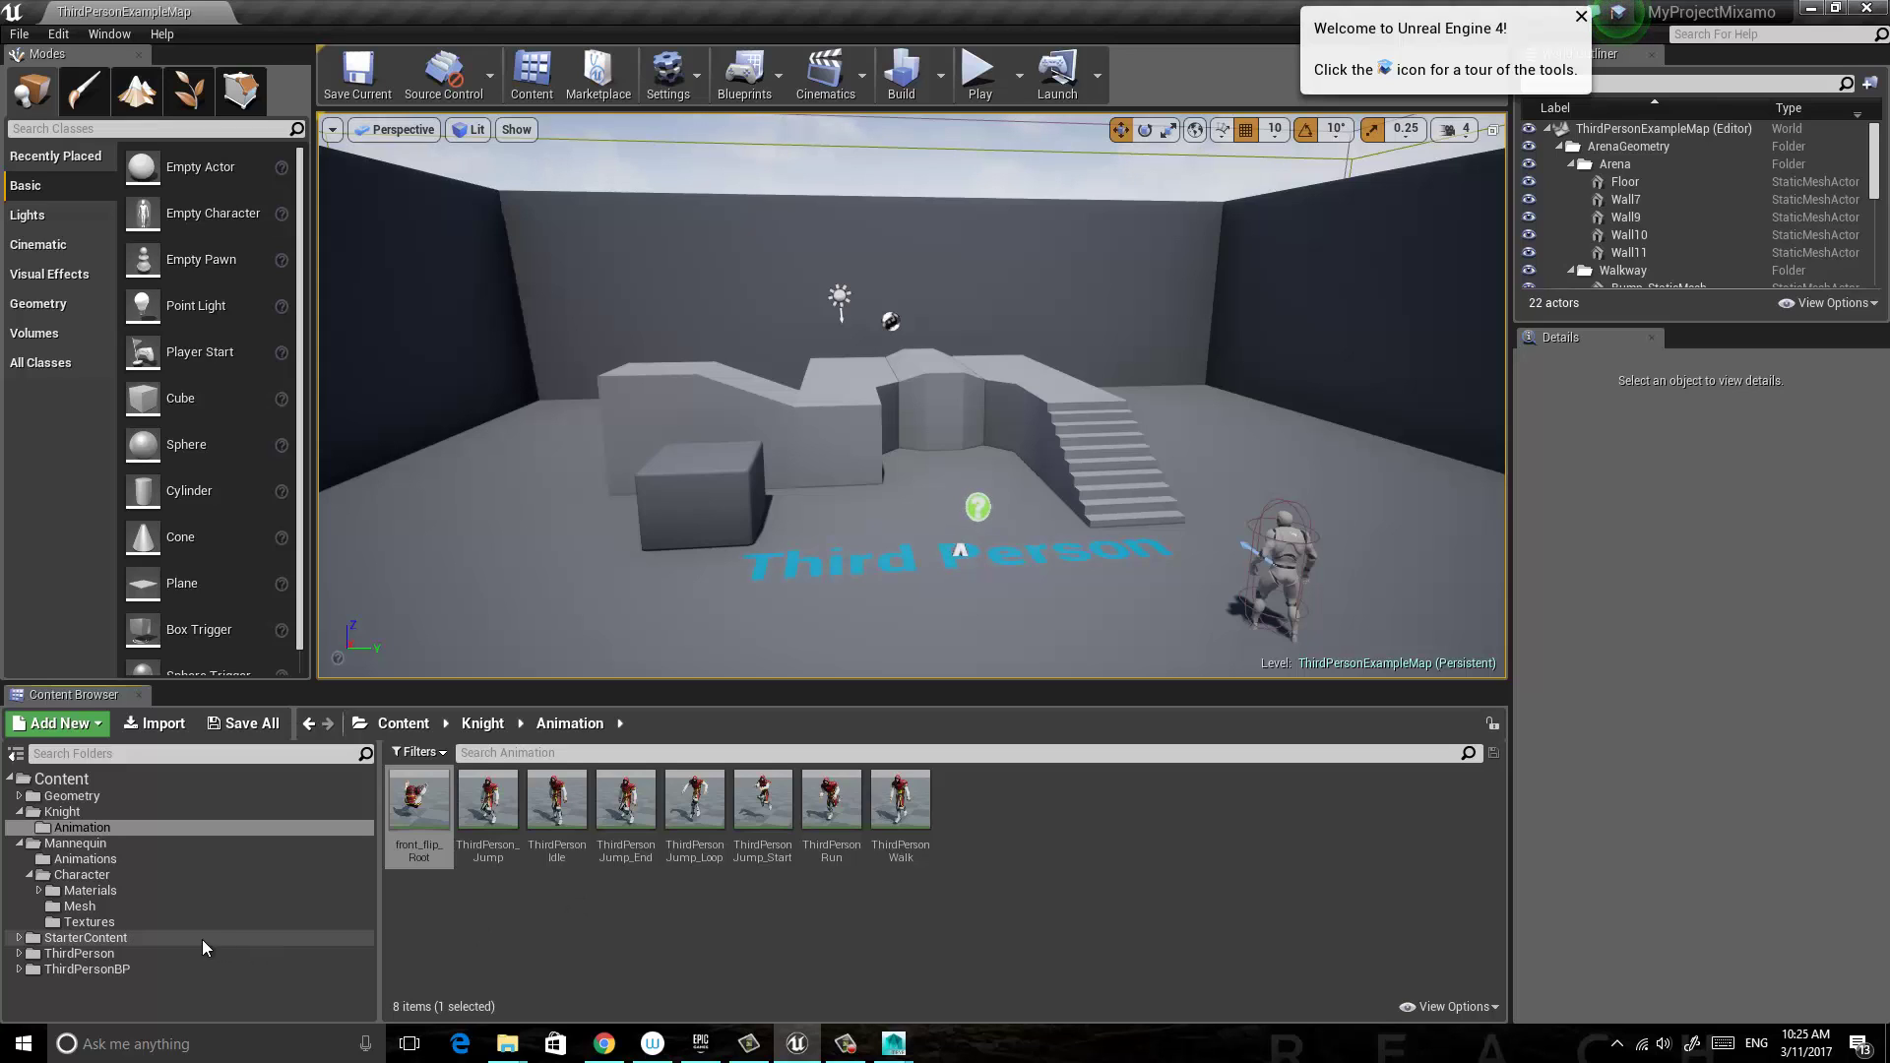
click(182, 878)
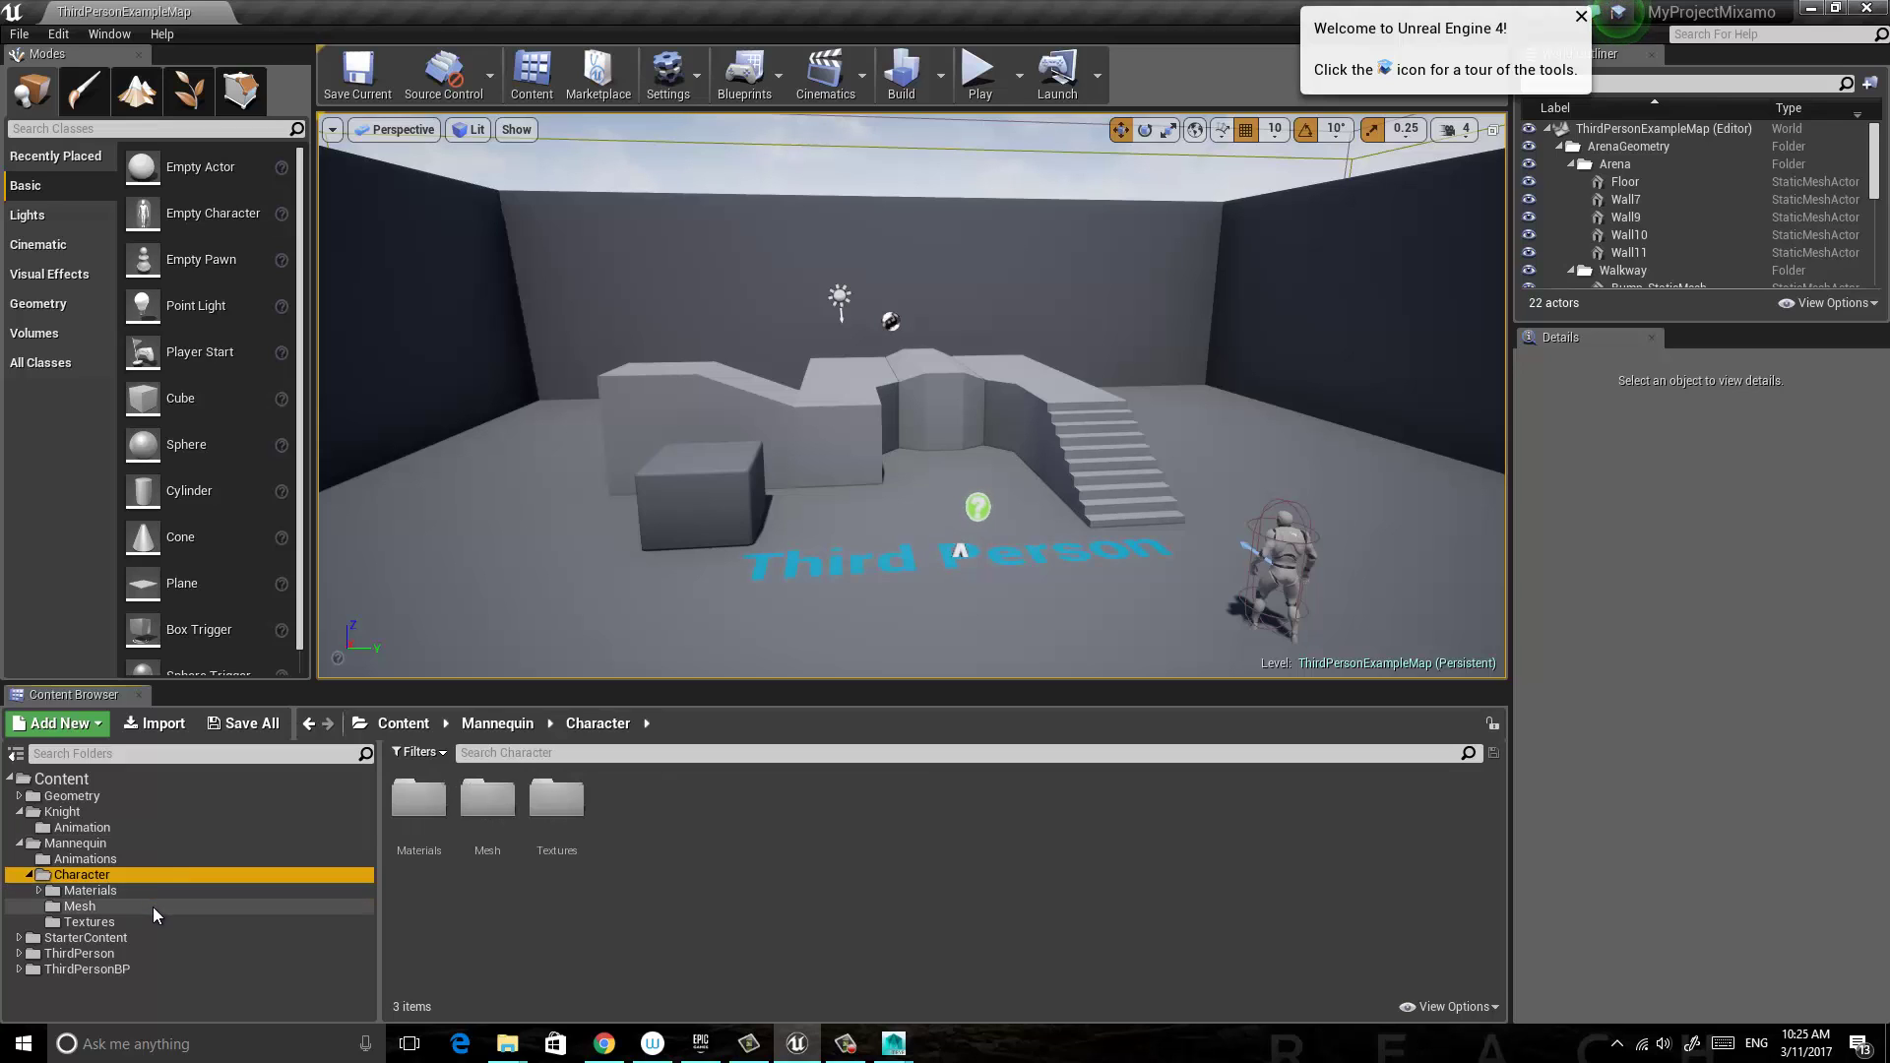
click(151, 907)
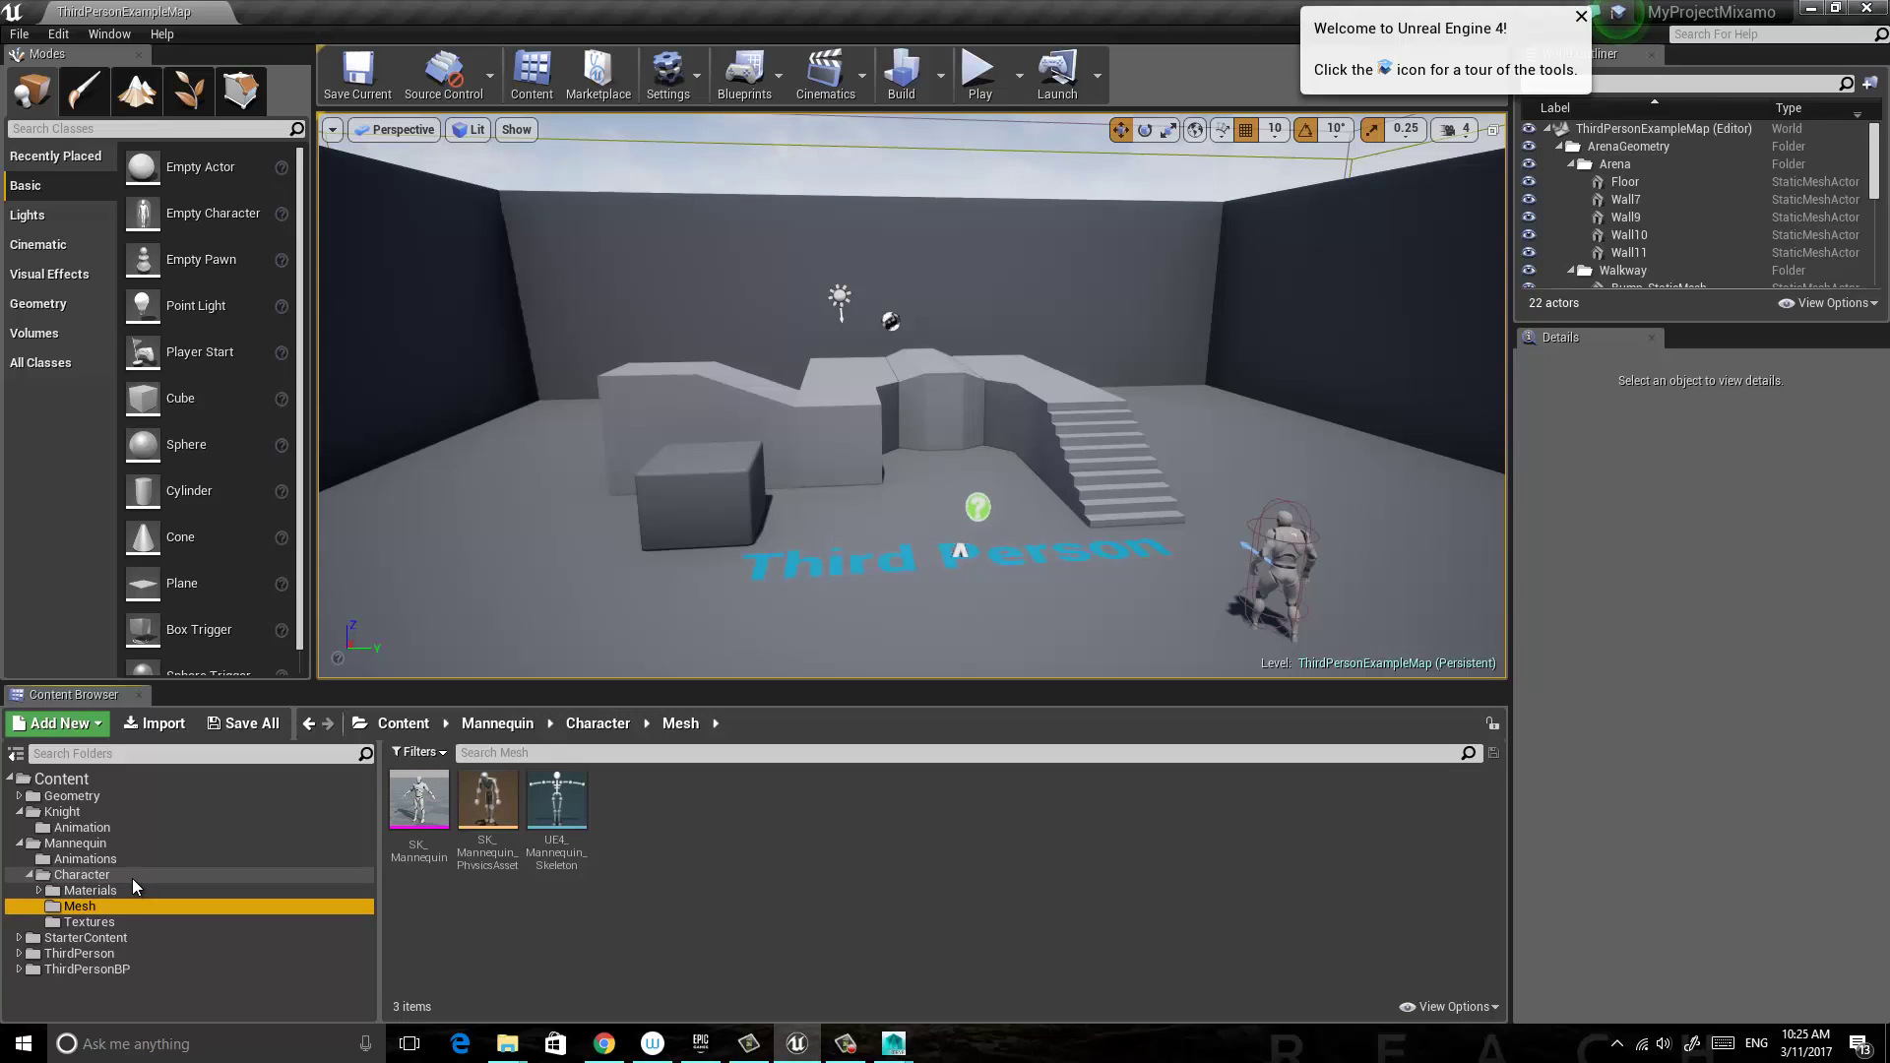
click(132, 878)
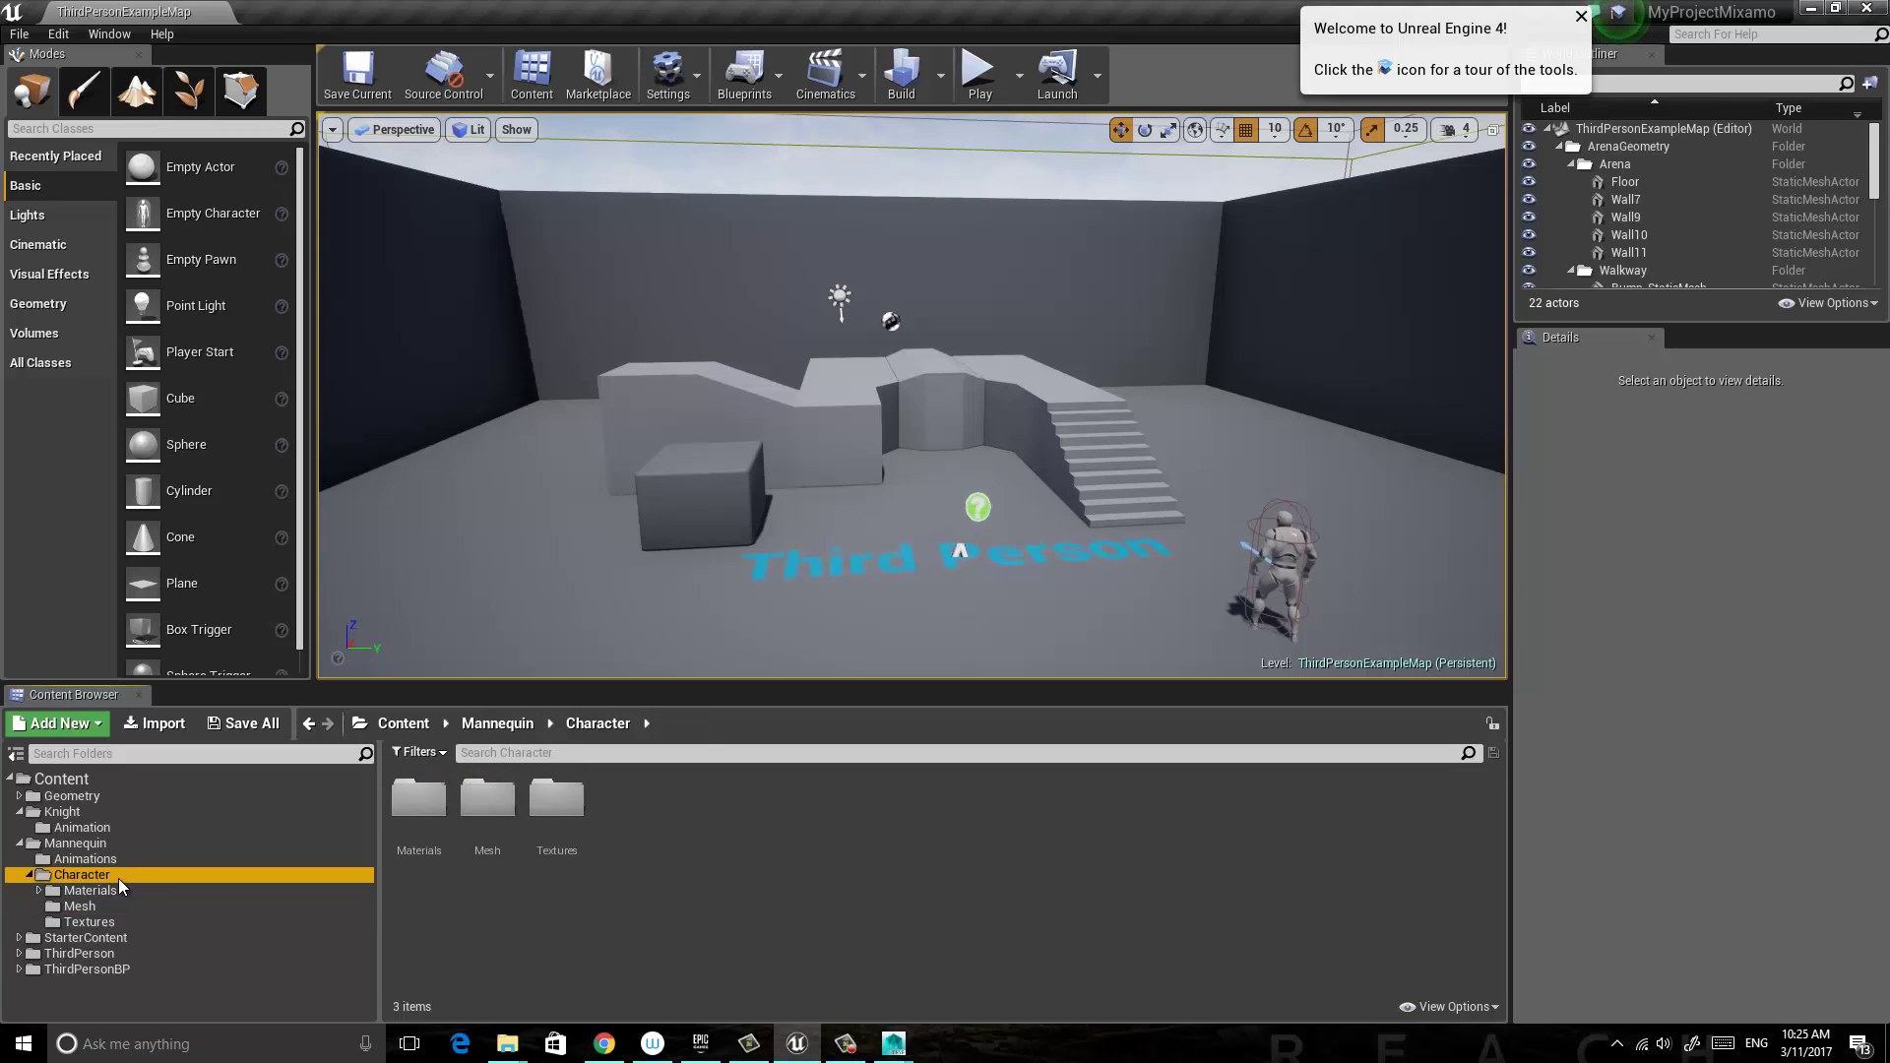
click(79, 906)
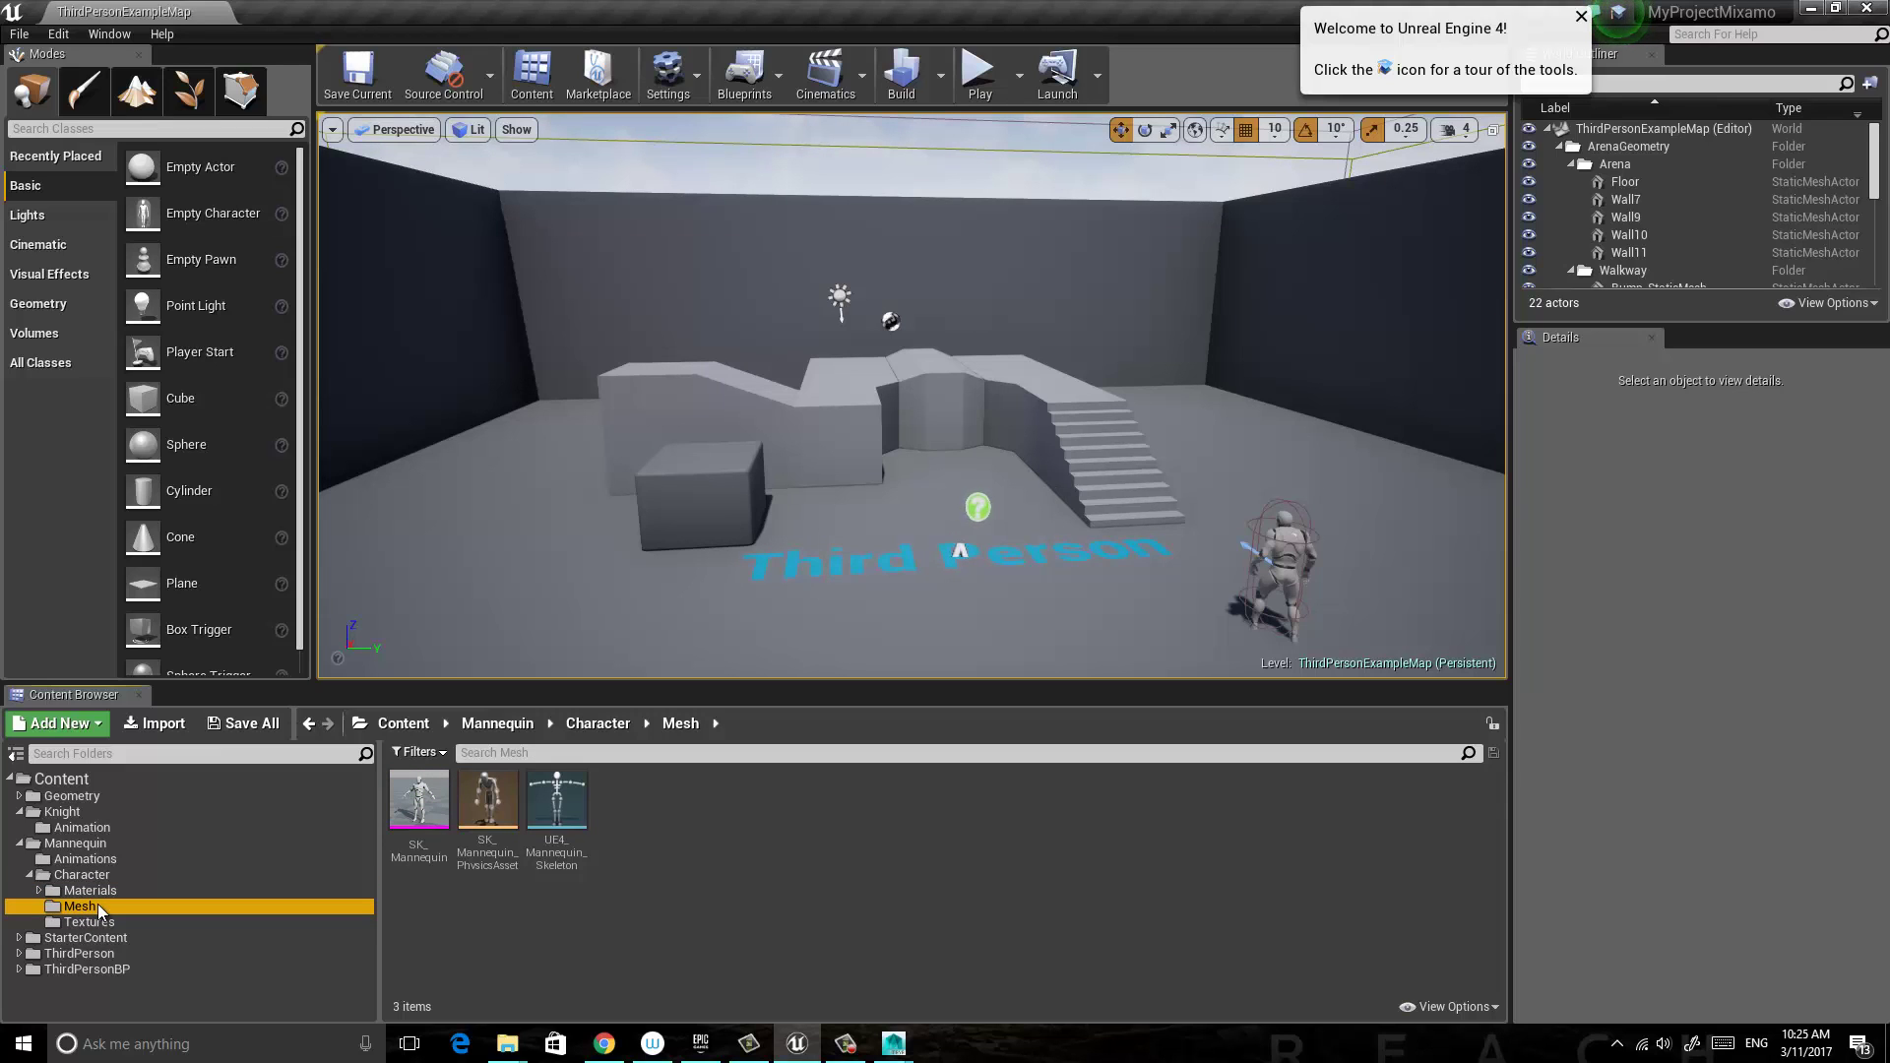
click(39, 891)
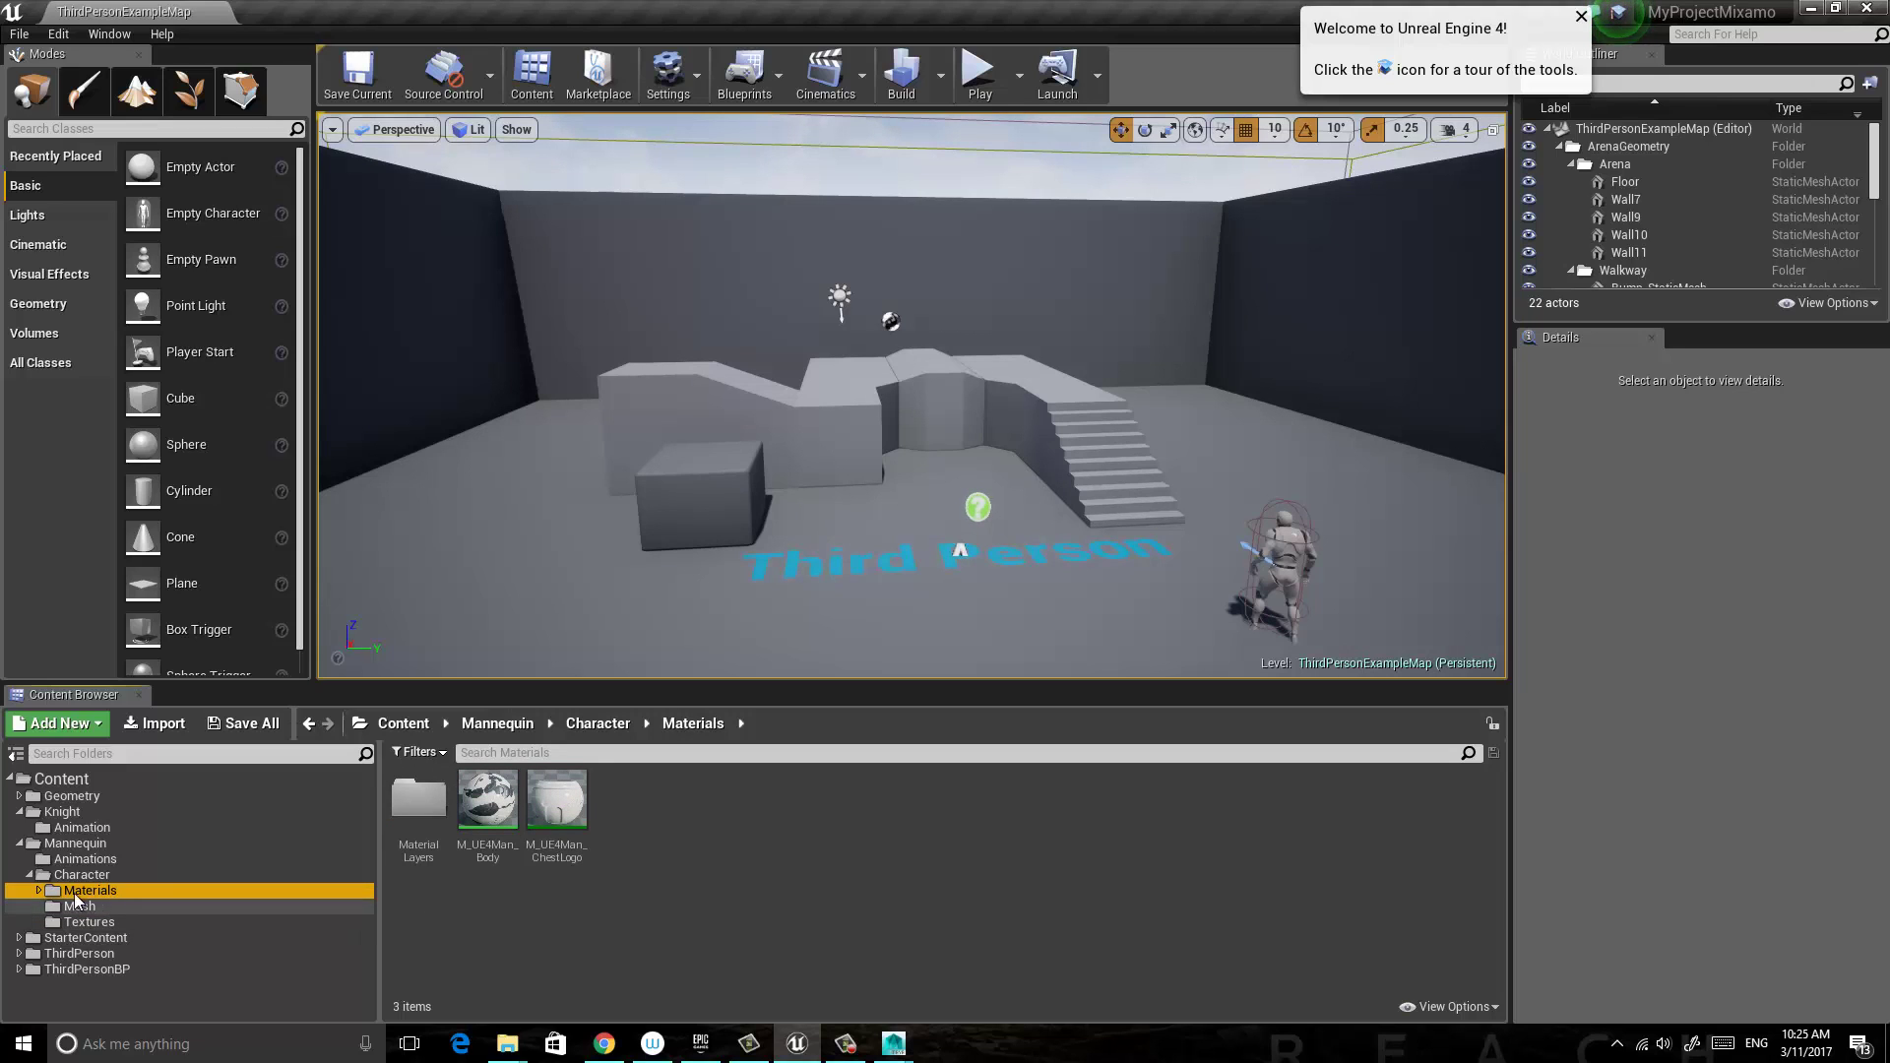
click(39, 891)
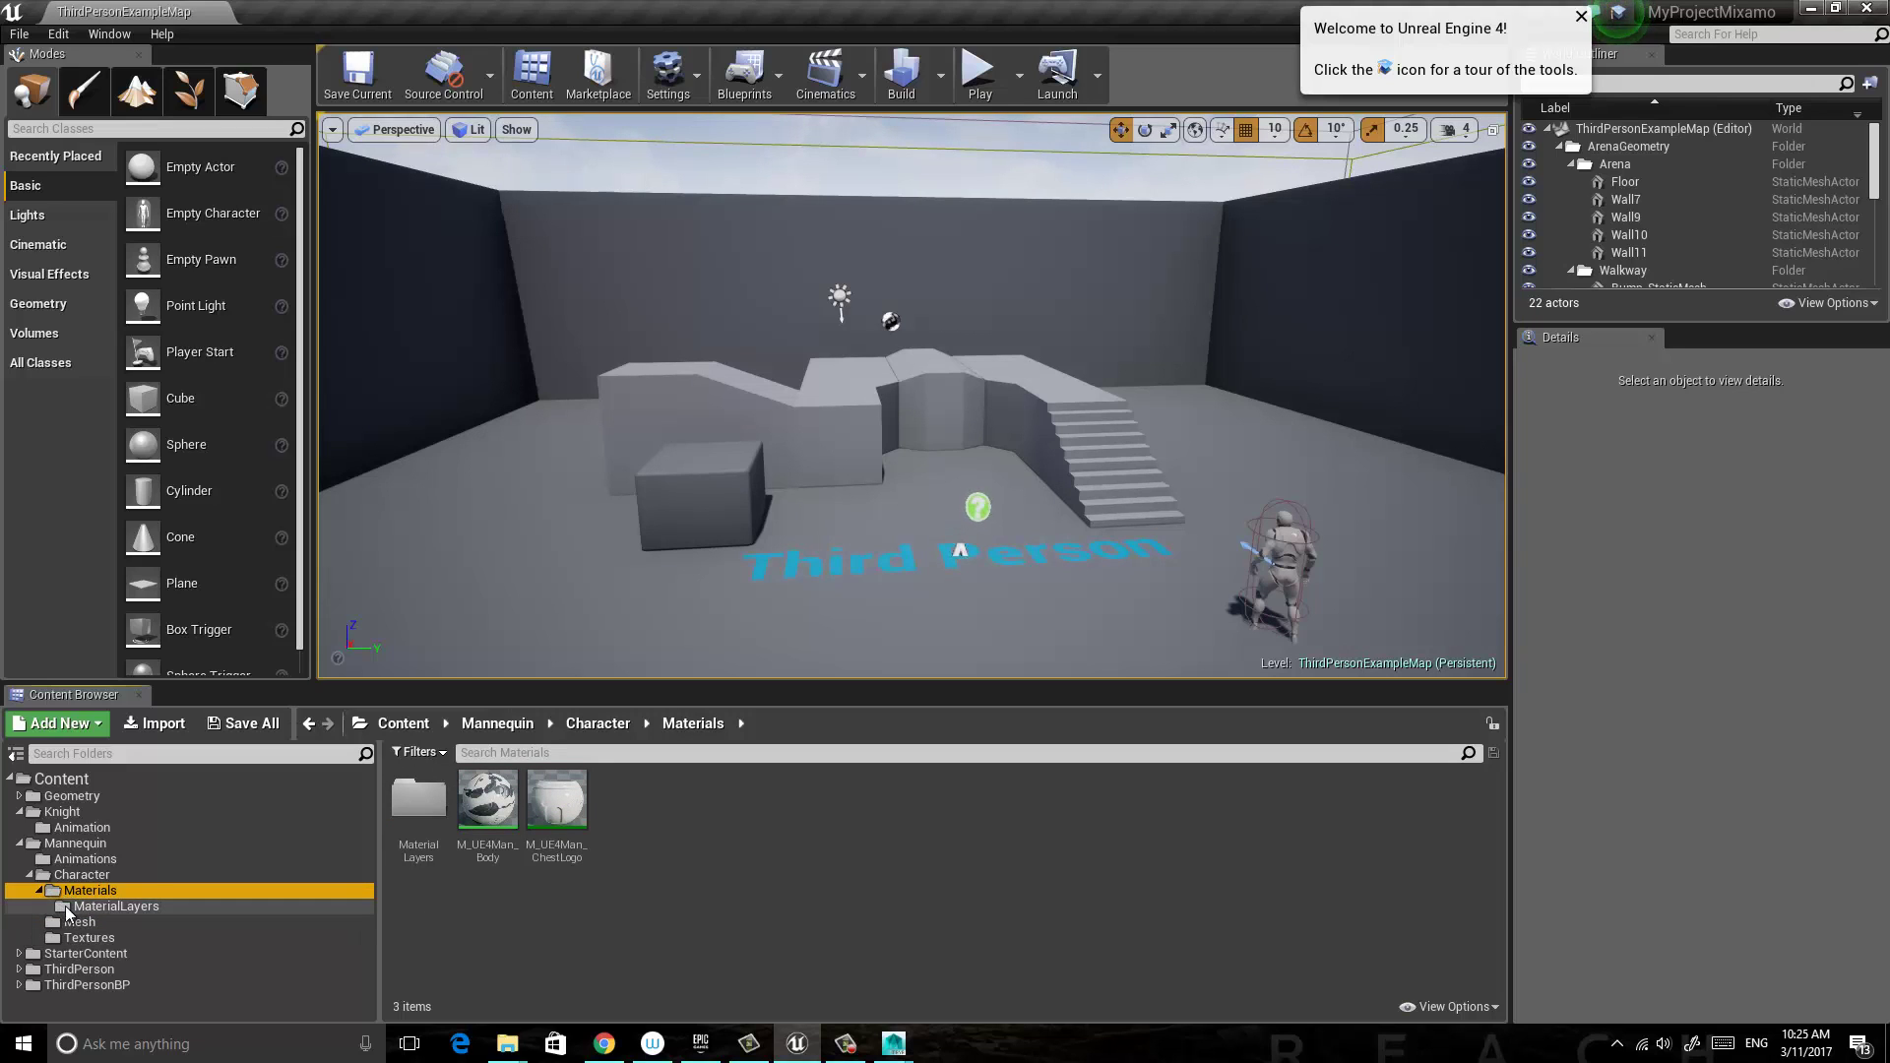
click(83, 907)
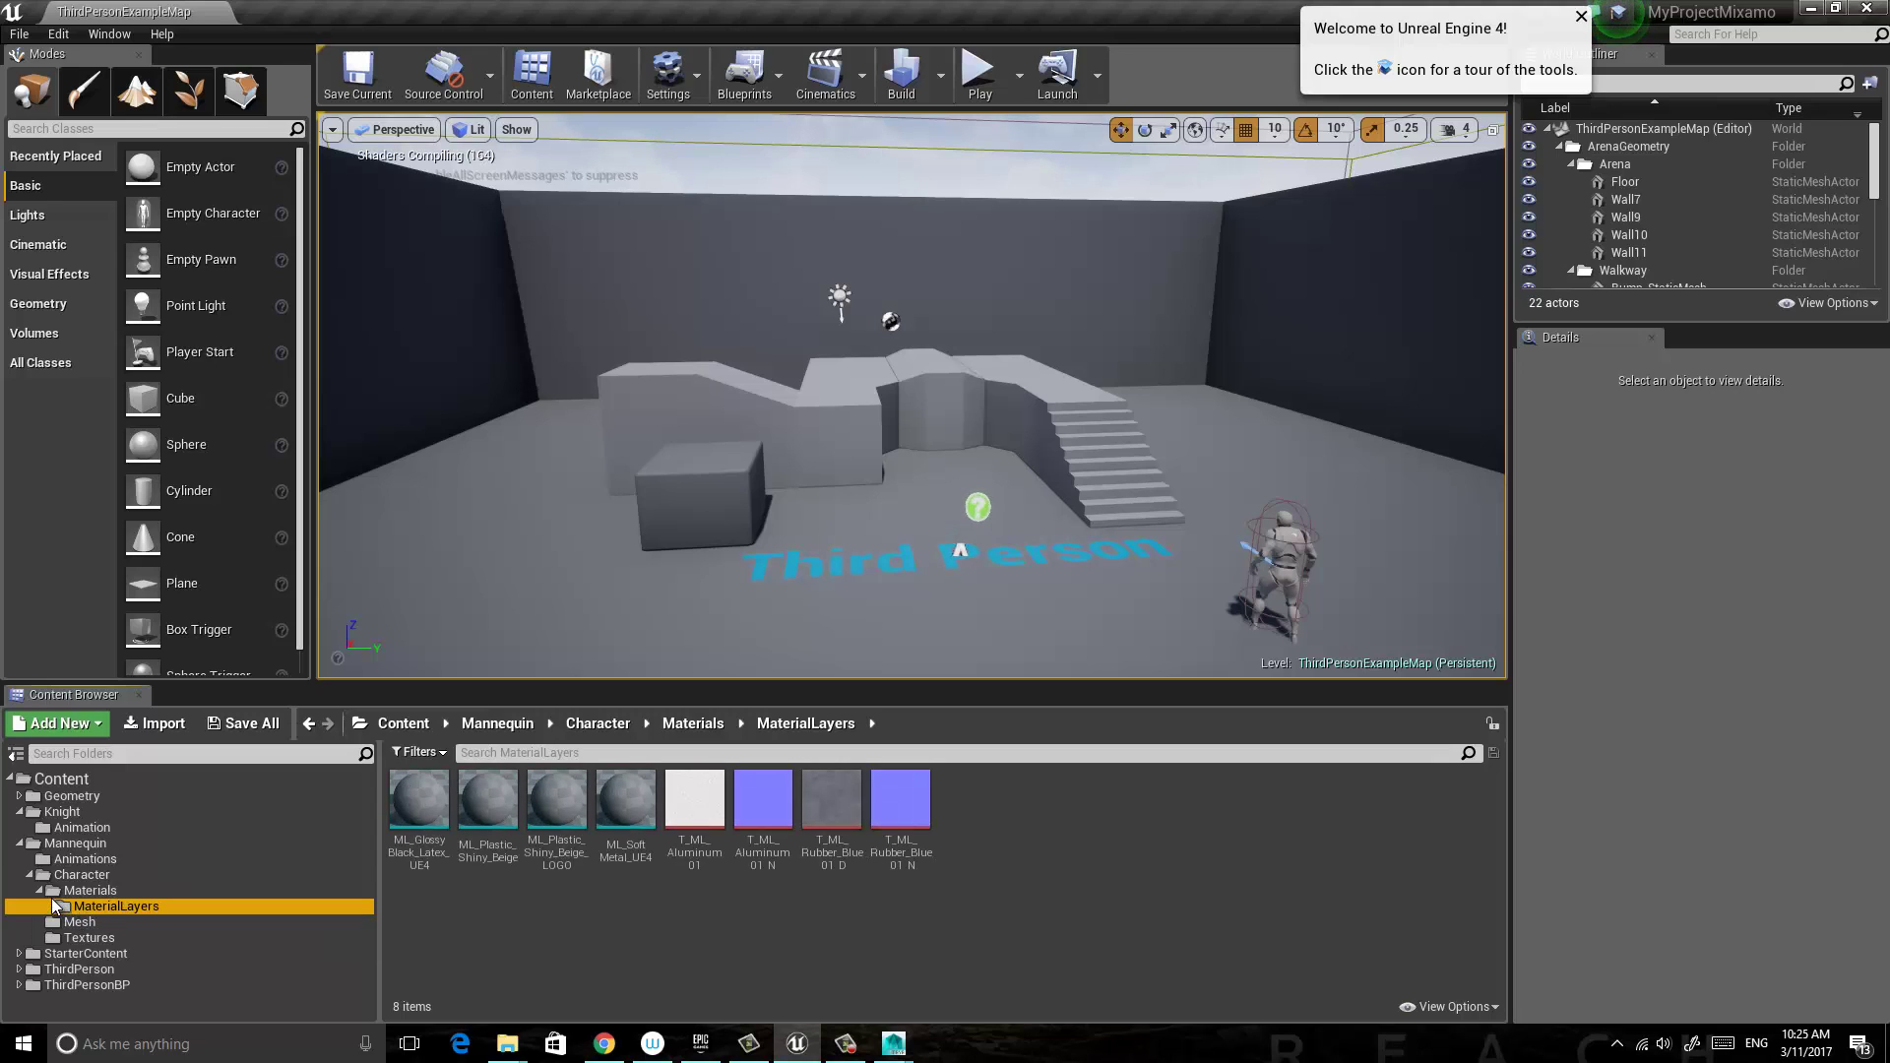
click(83, 829)
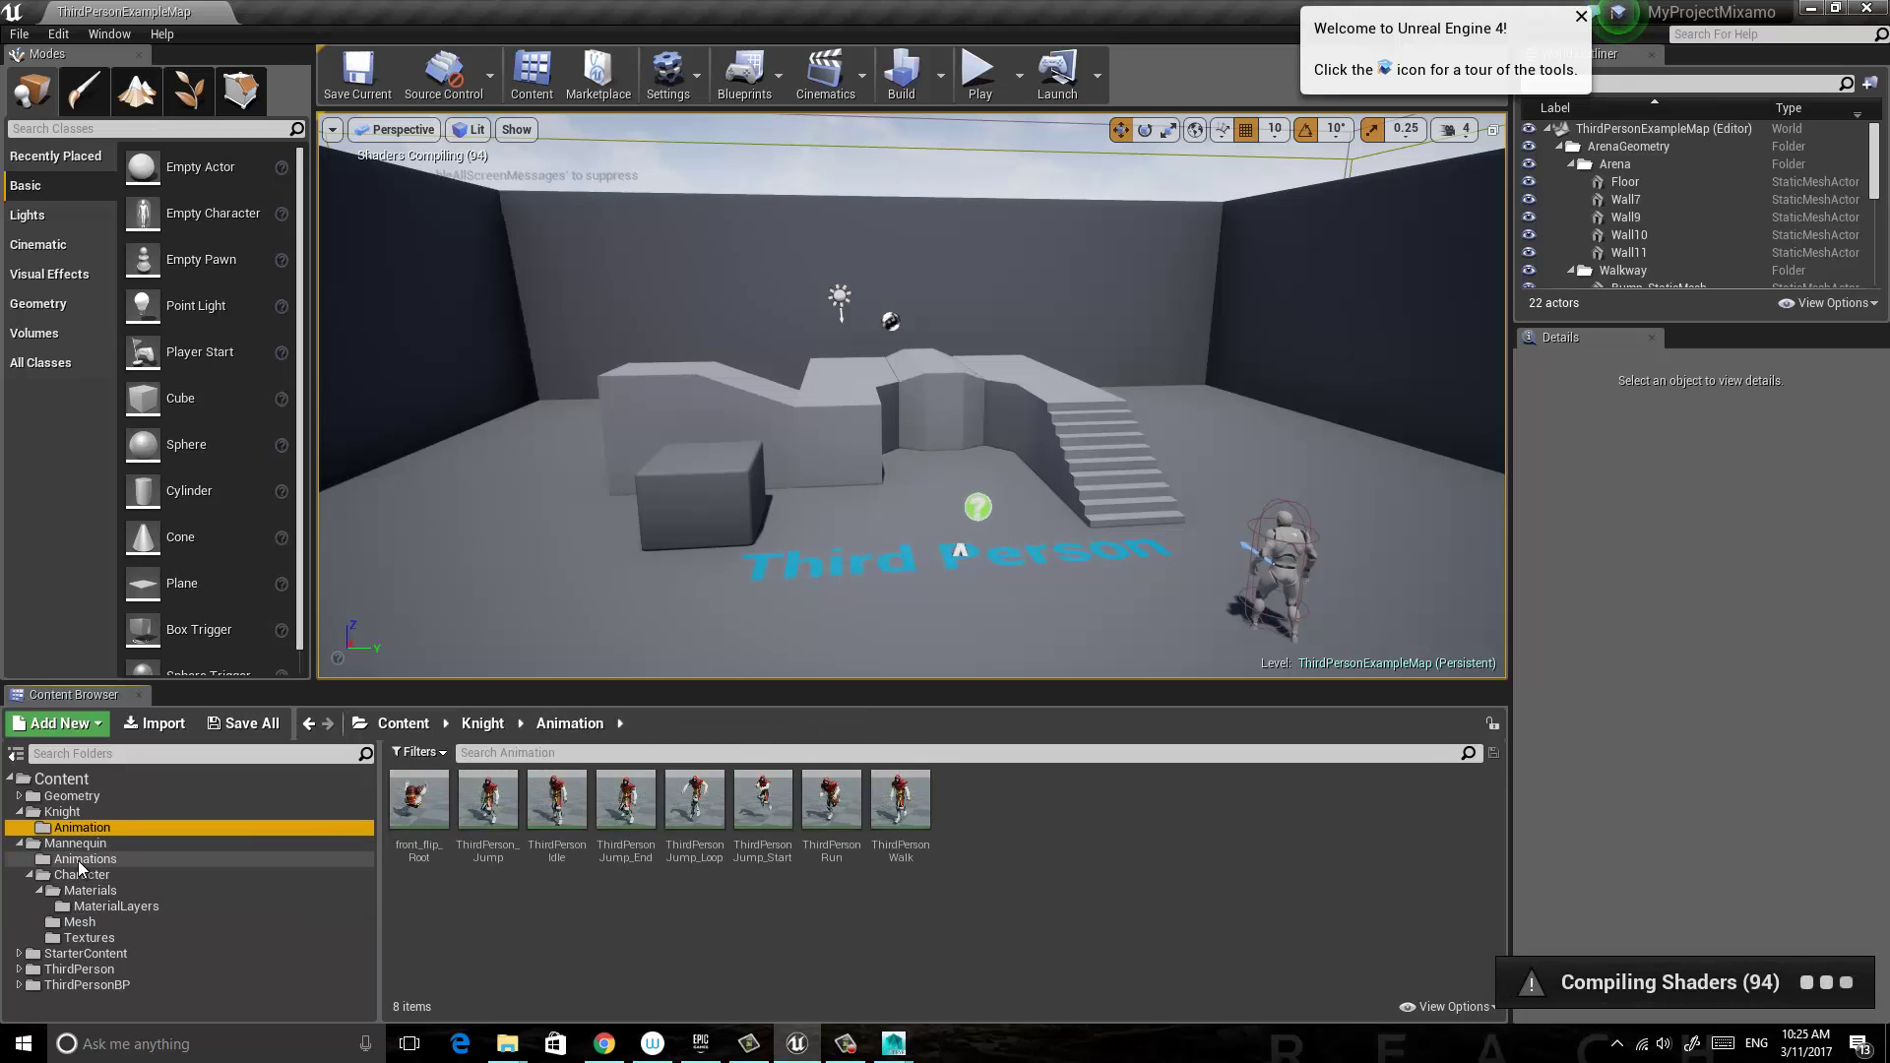
click(85, 859)
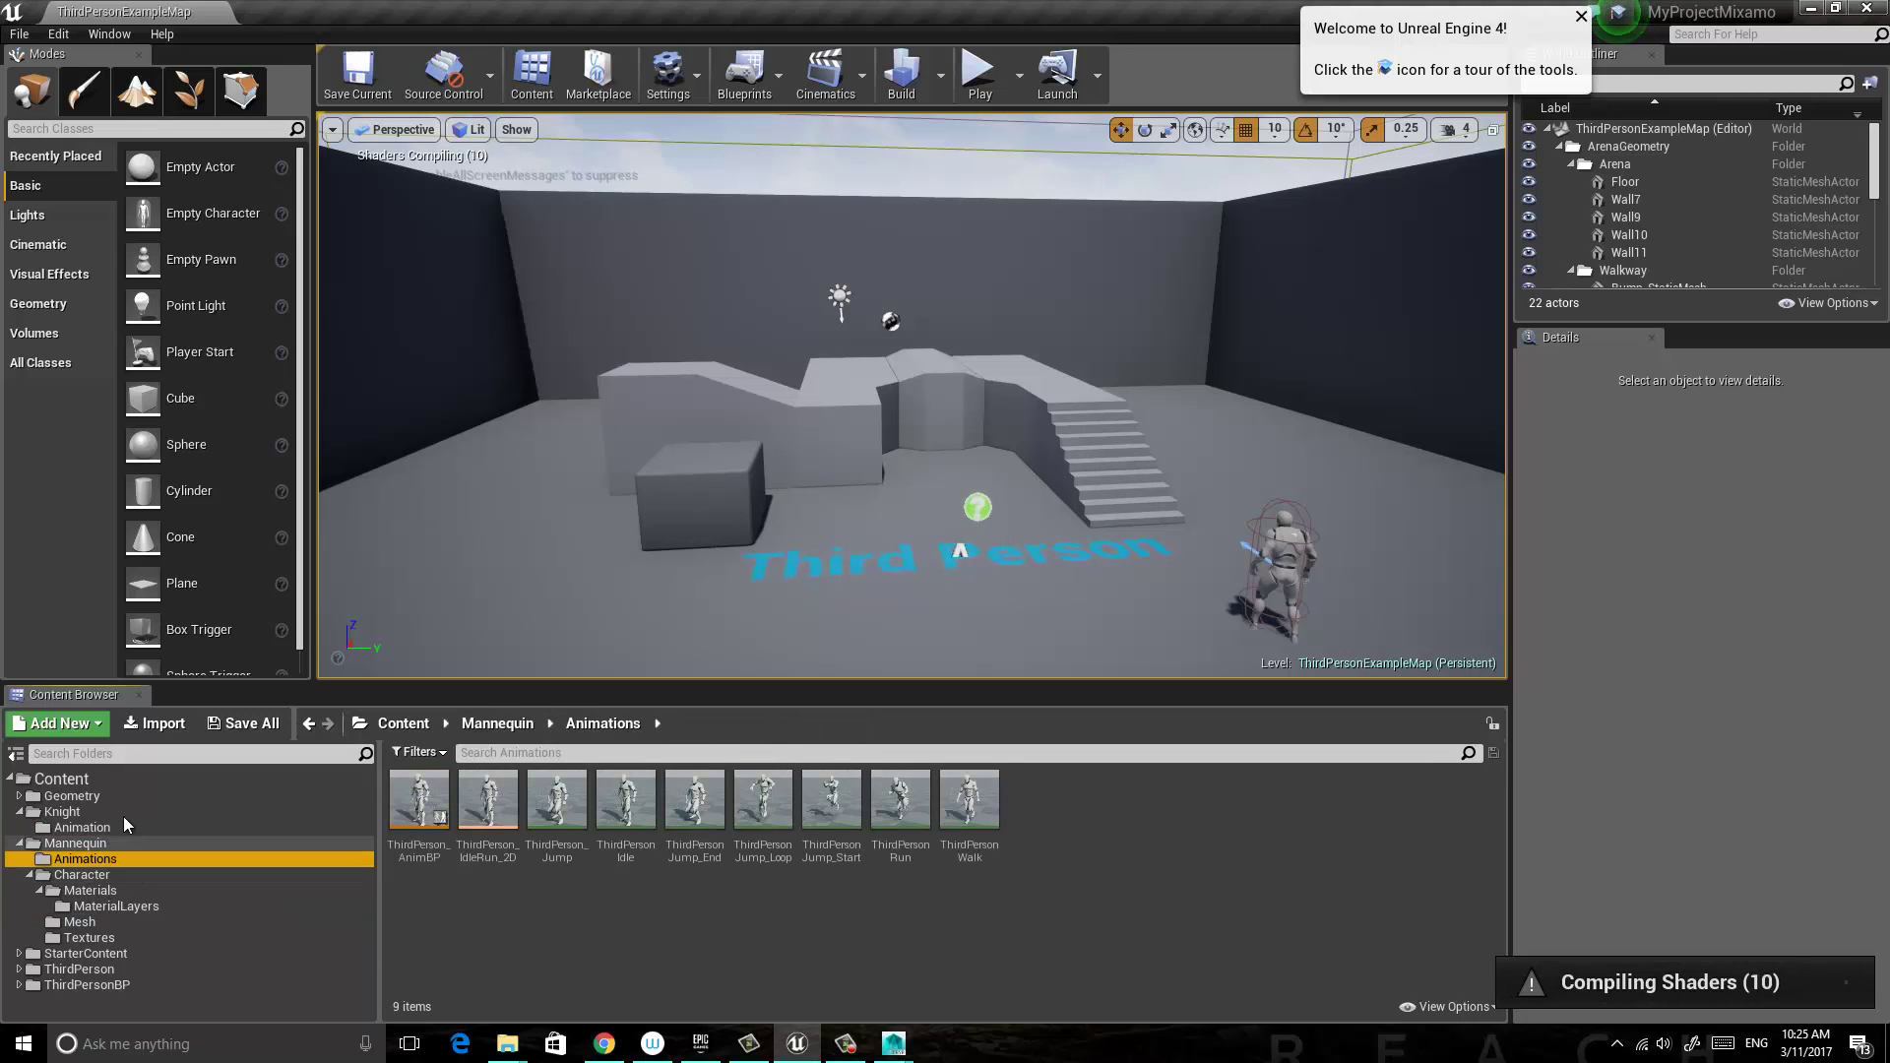
click(114, 827)
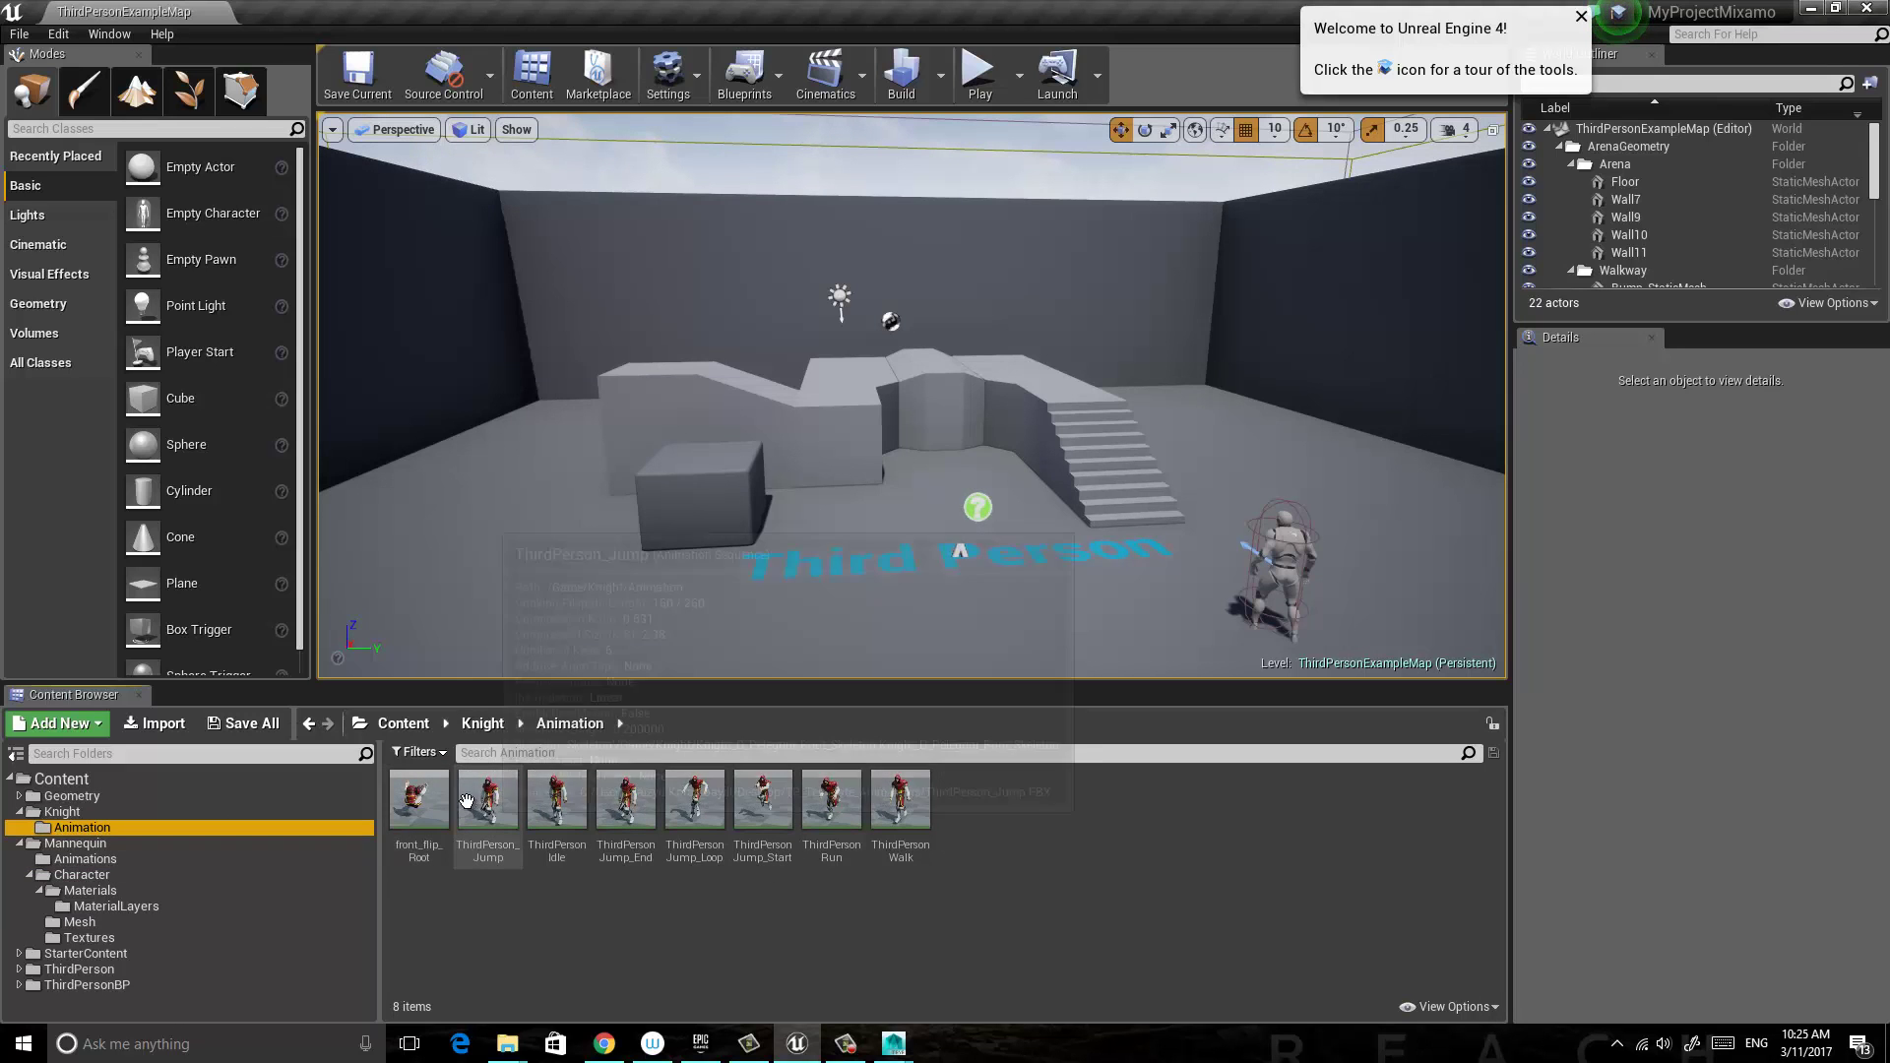
click(442, 800)
Duplicate and retarget front_flip_Root with UE4_Mannequin_Skeleton as the target.
right_click(442, 800)
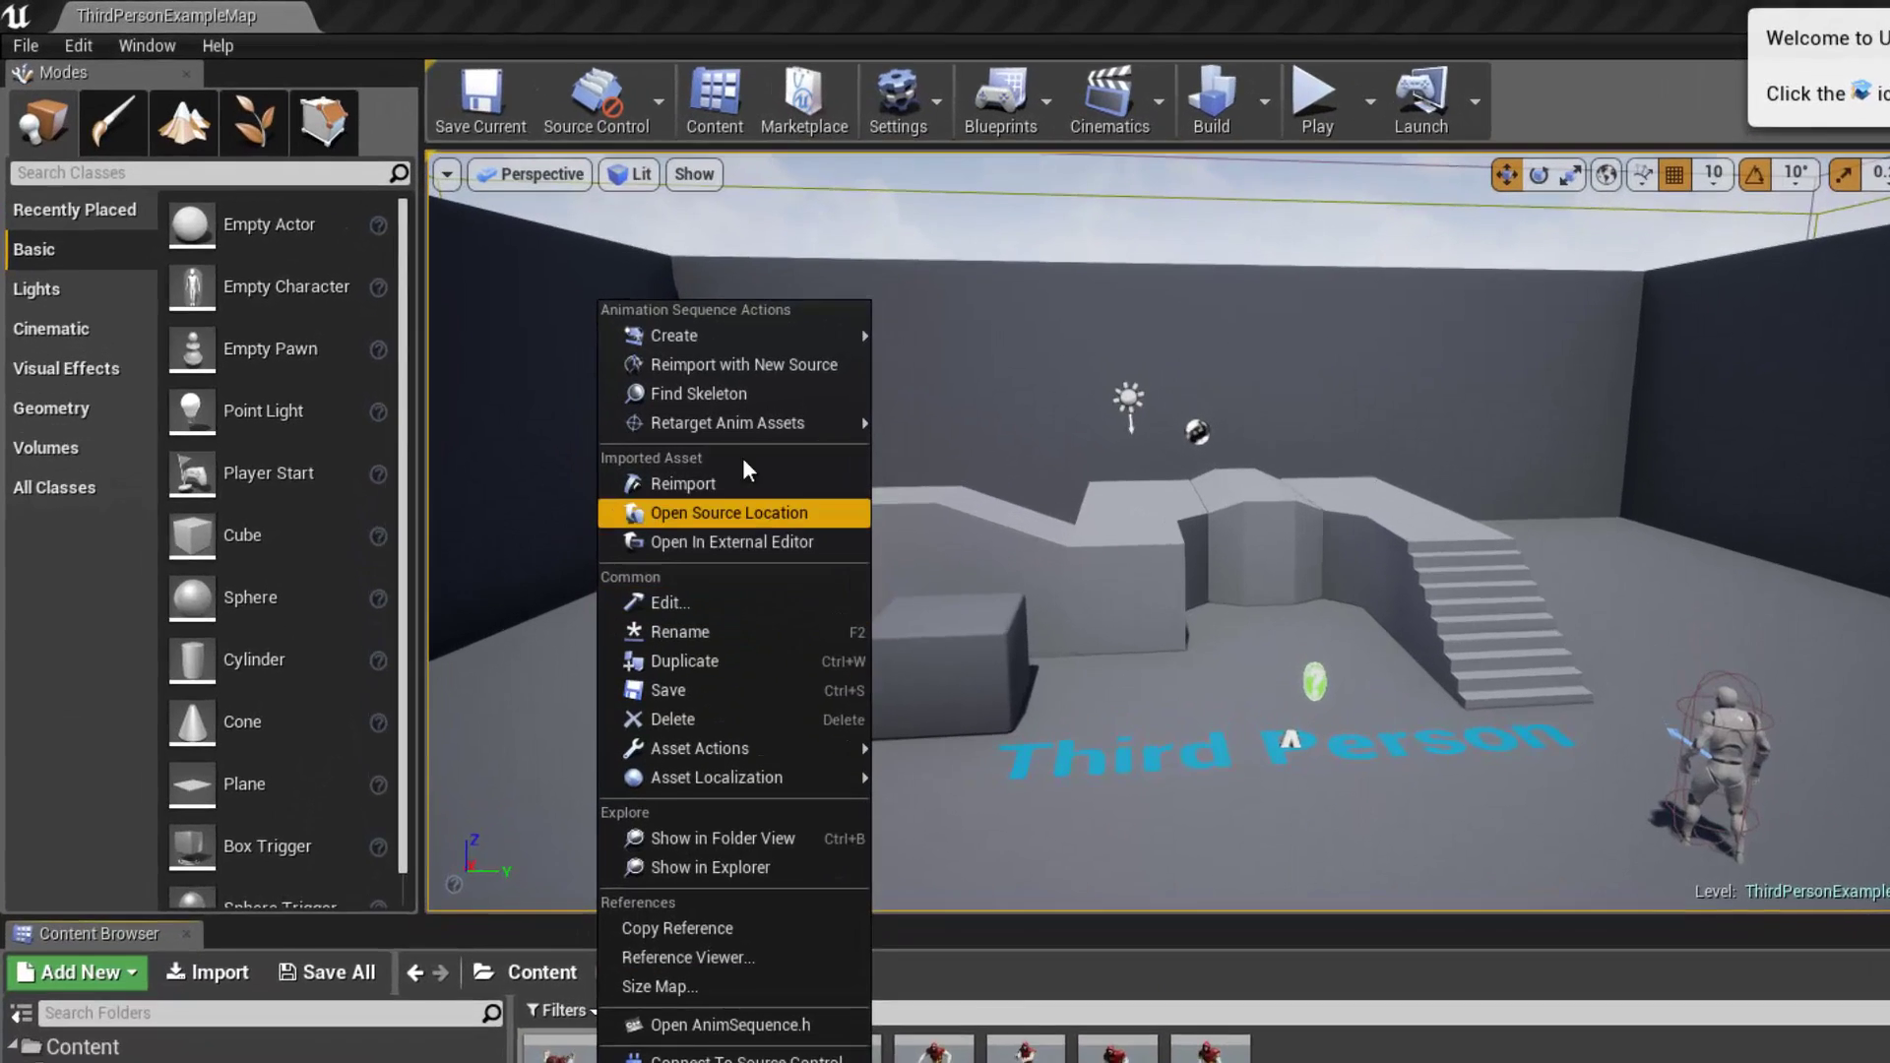
mouse_move(562, 316)
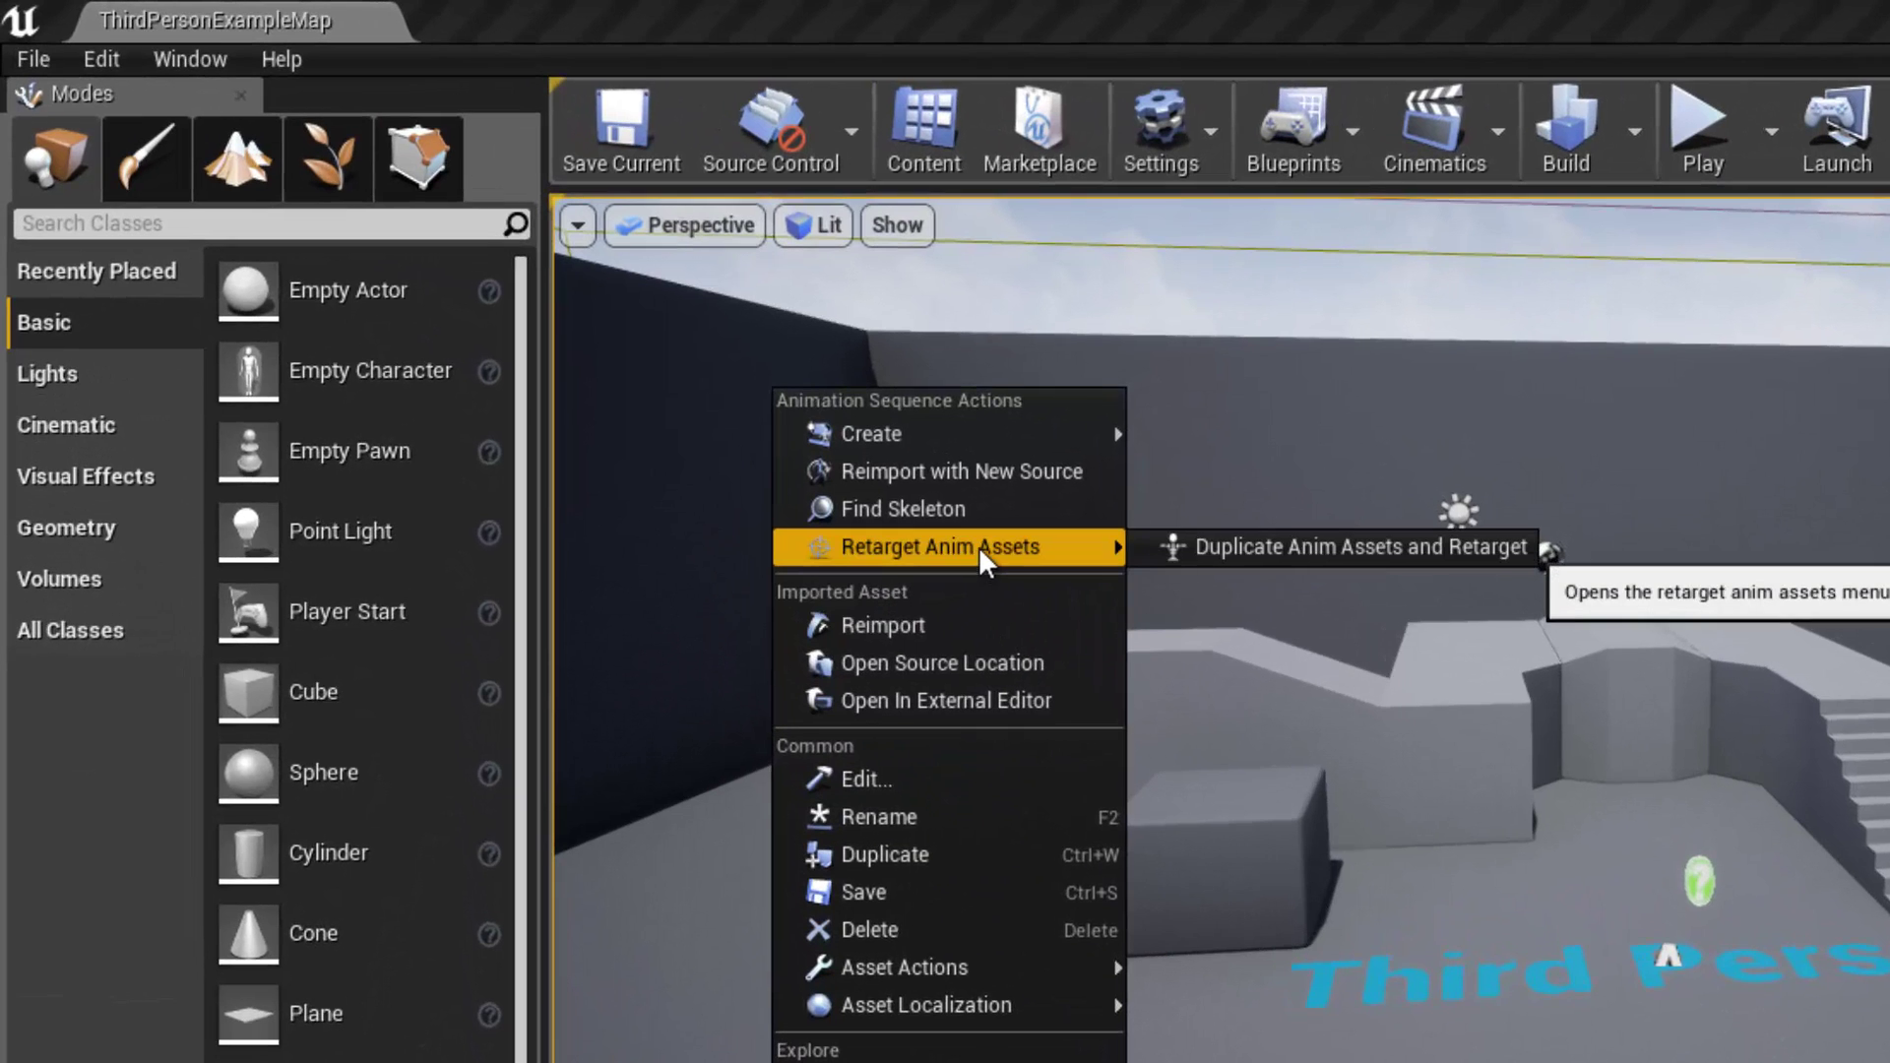
click(1233, 554)
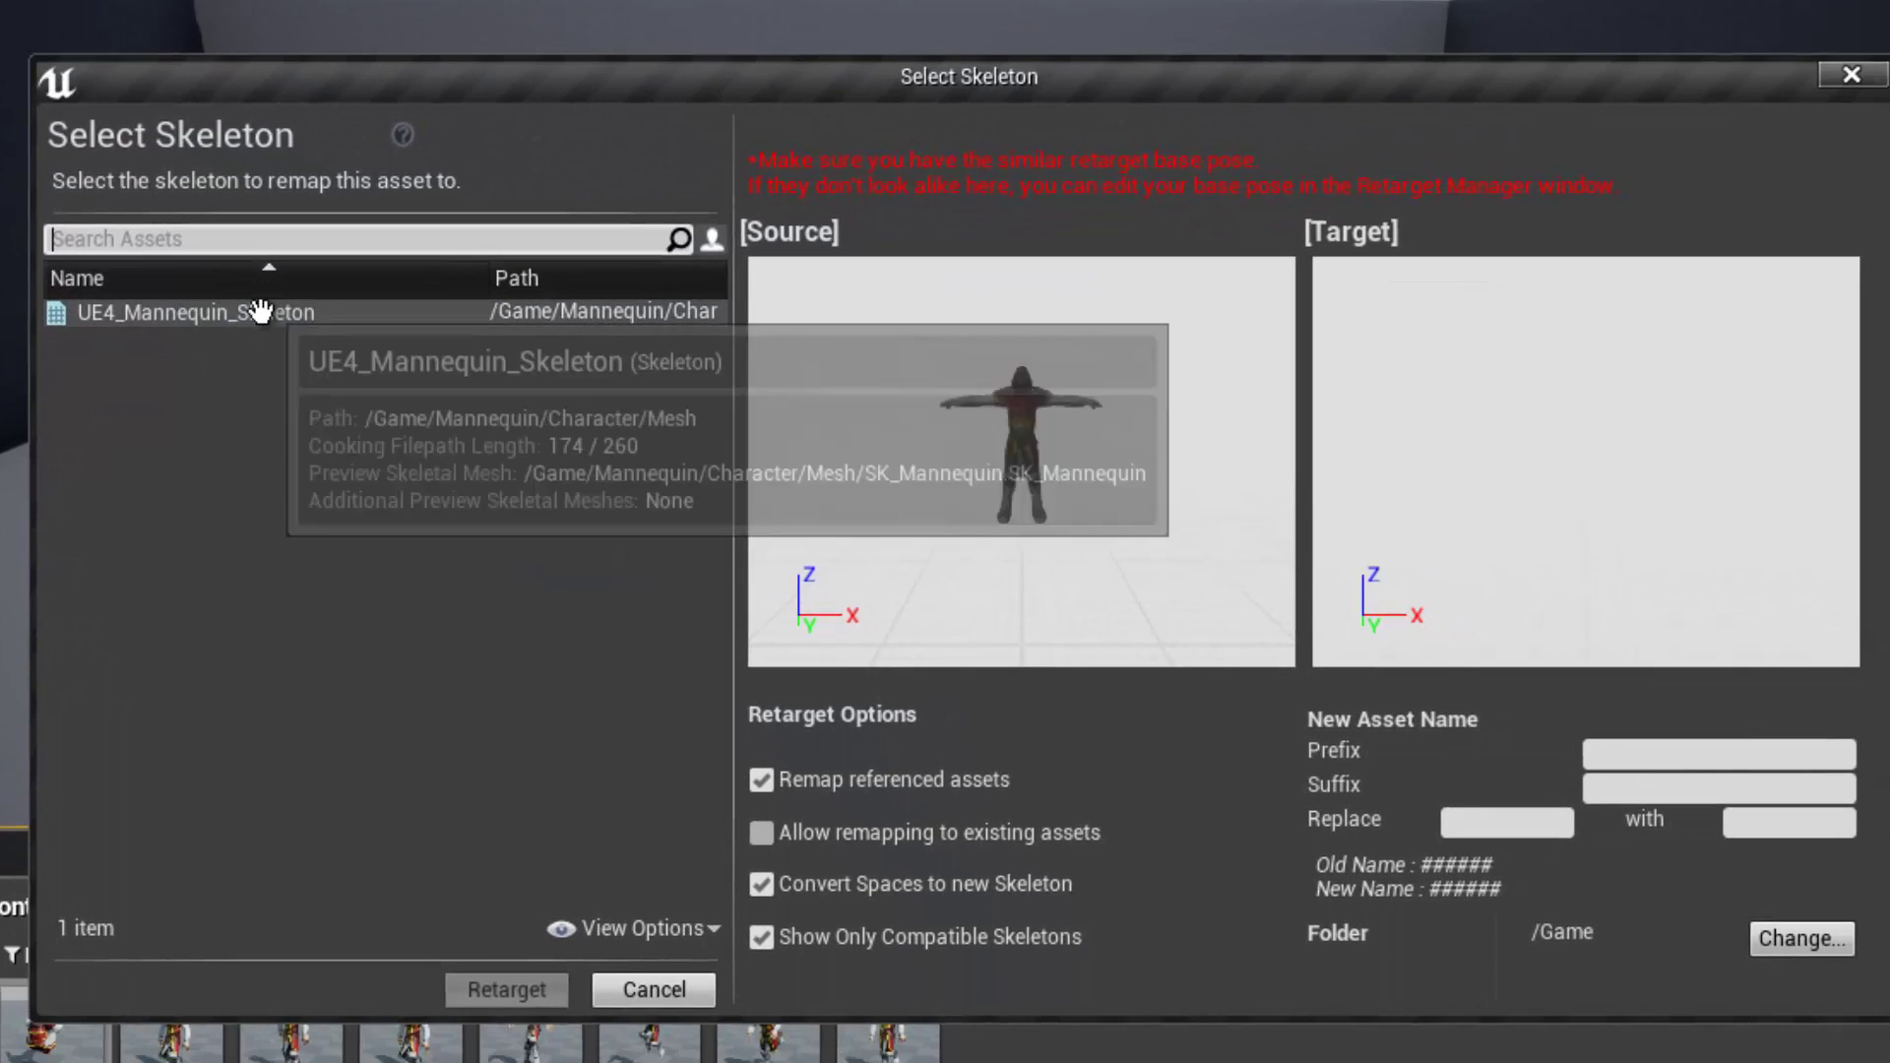
click(704, 546)
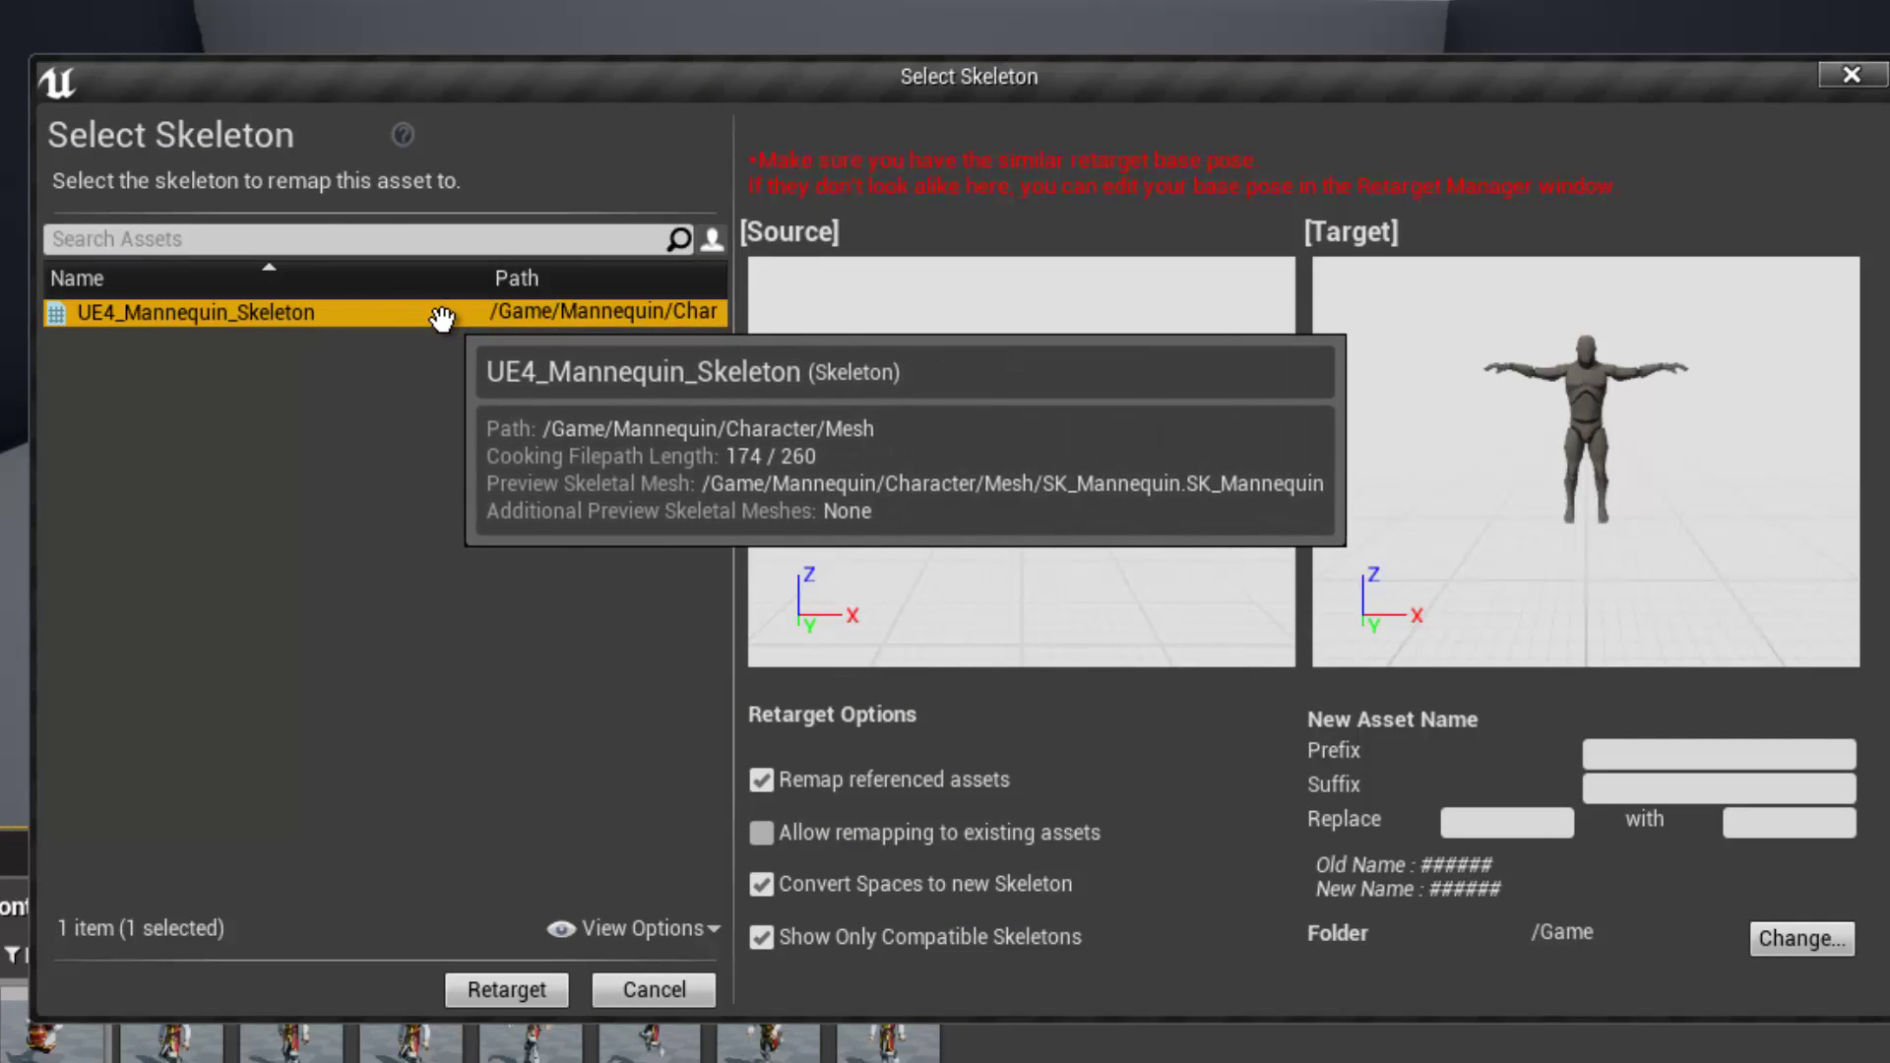
Set Mannequin/Animations as the destination folder and run the retarget.
click(1801, 939)
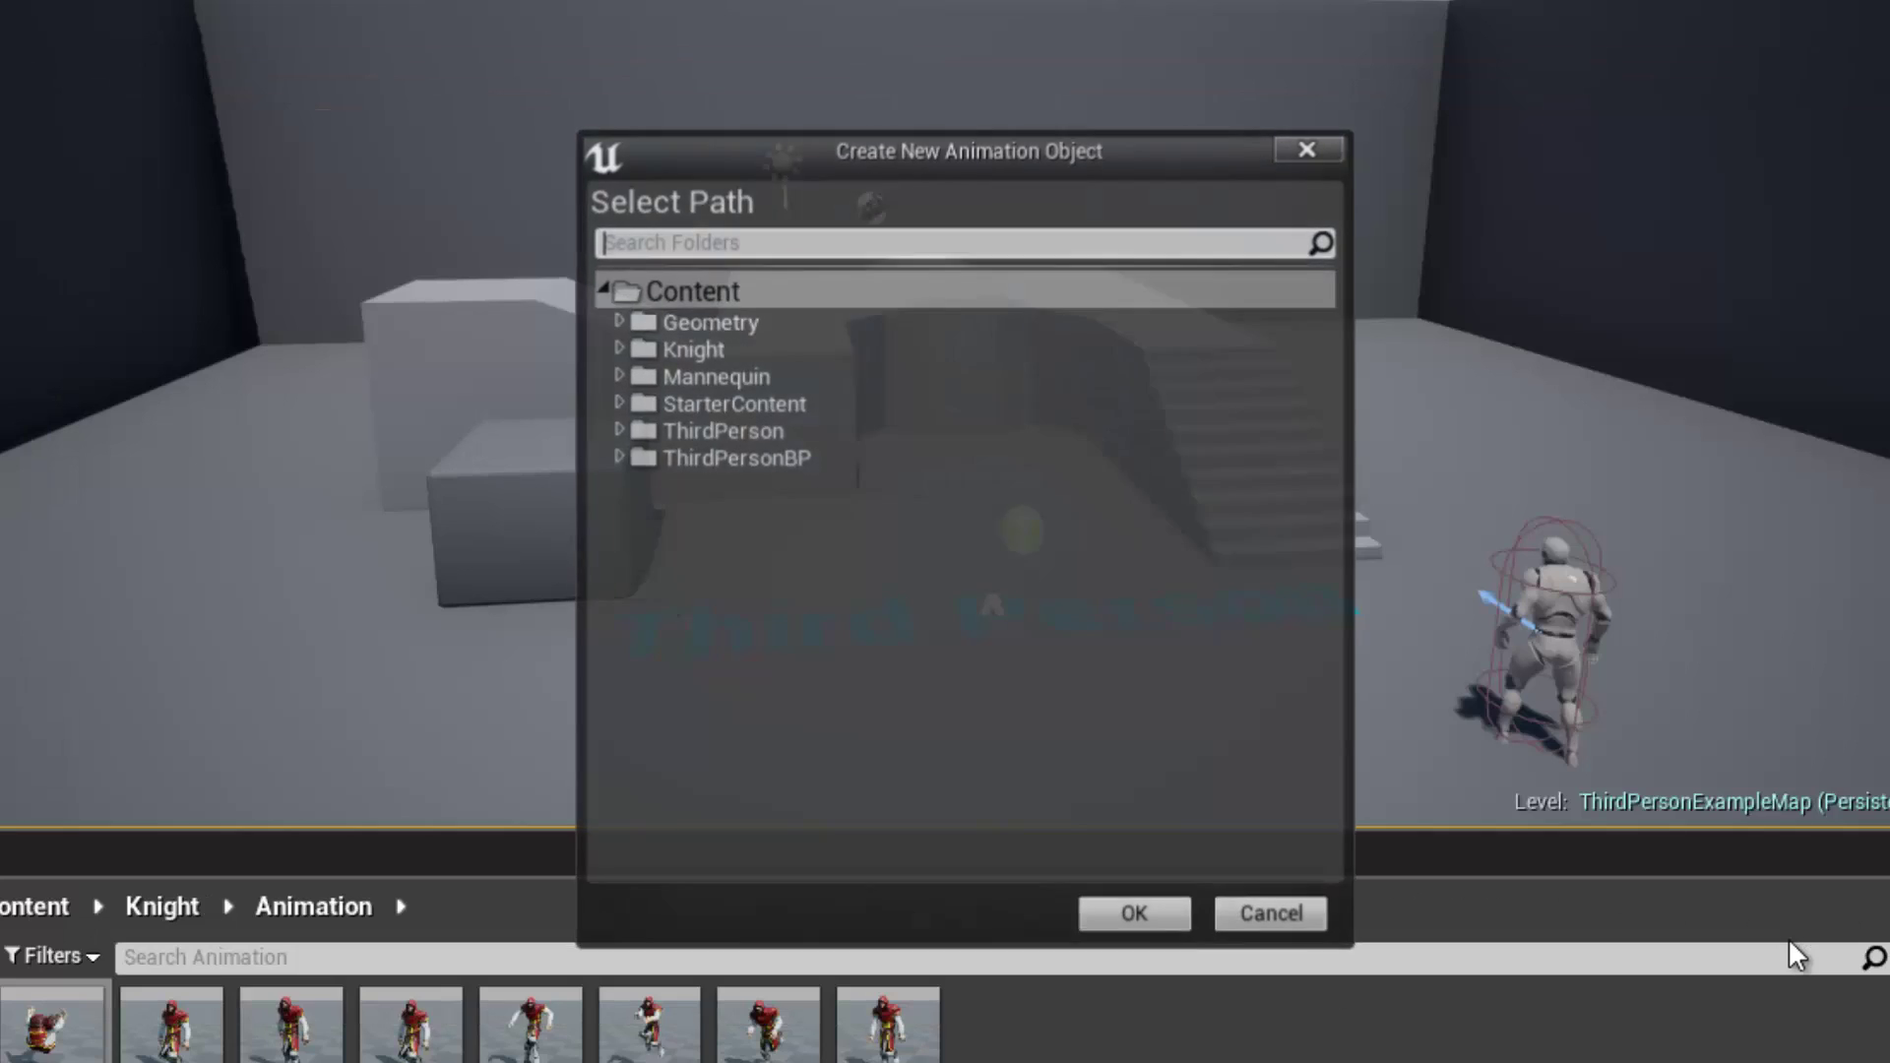
click(618, 375)
click(713, 403)
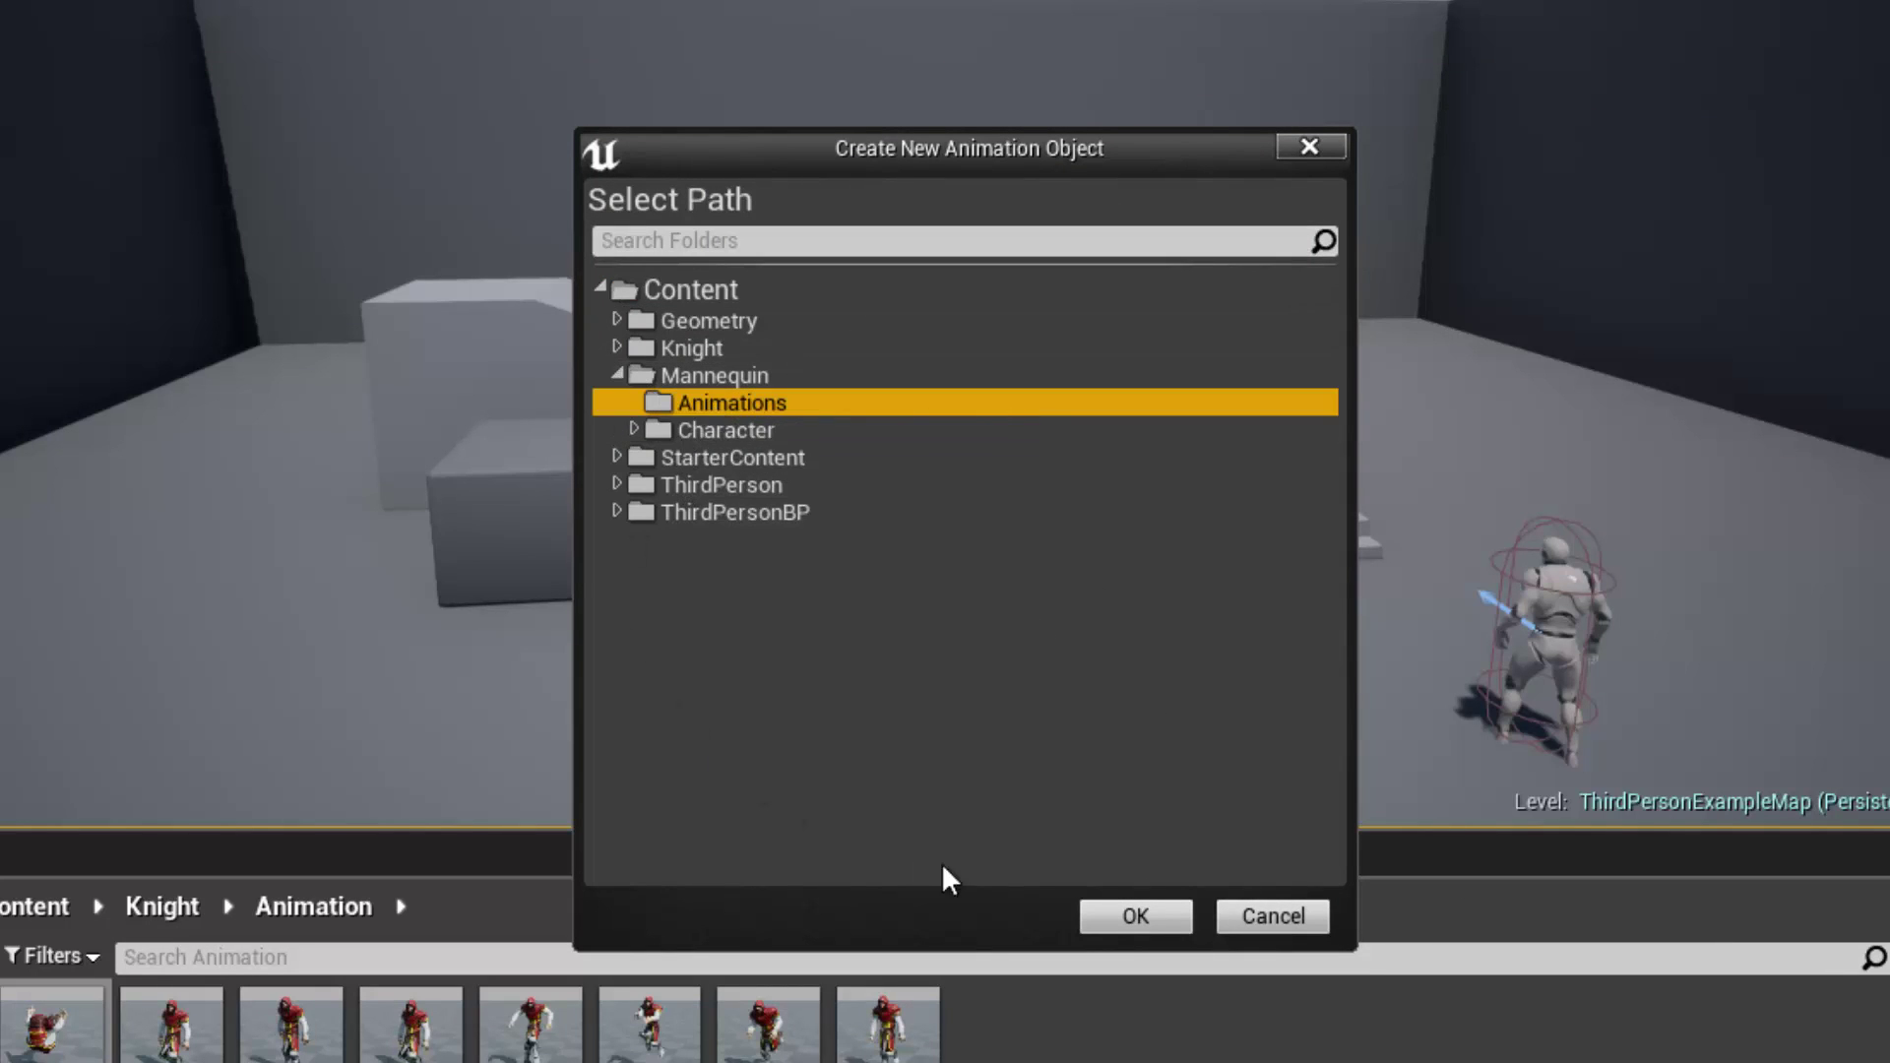
click(1138, 918)
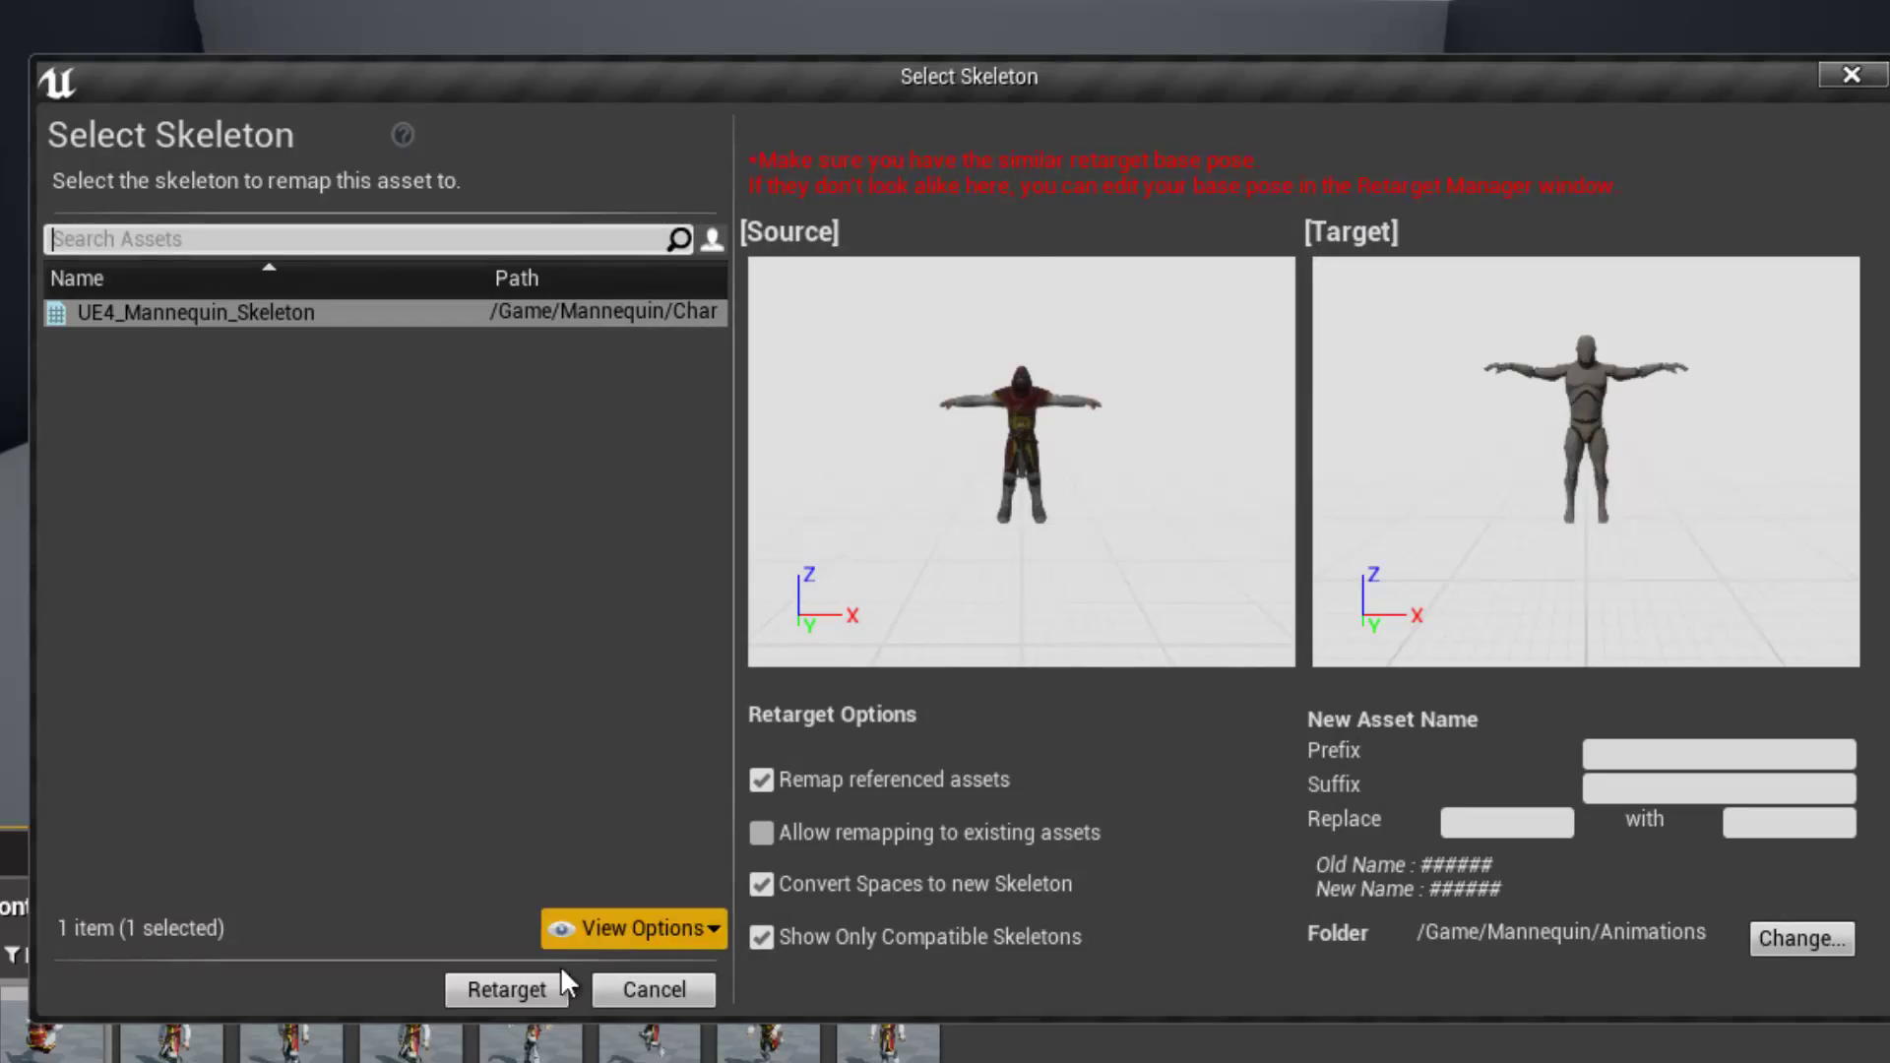
click(507, 990)
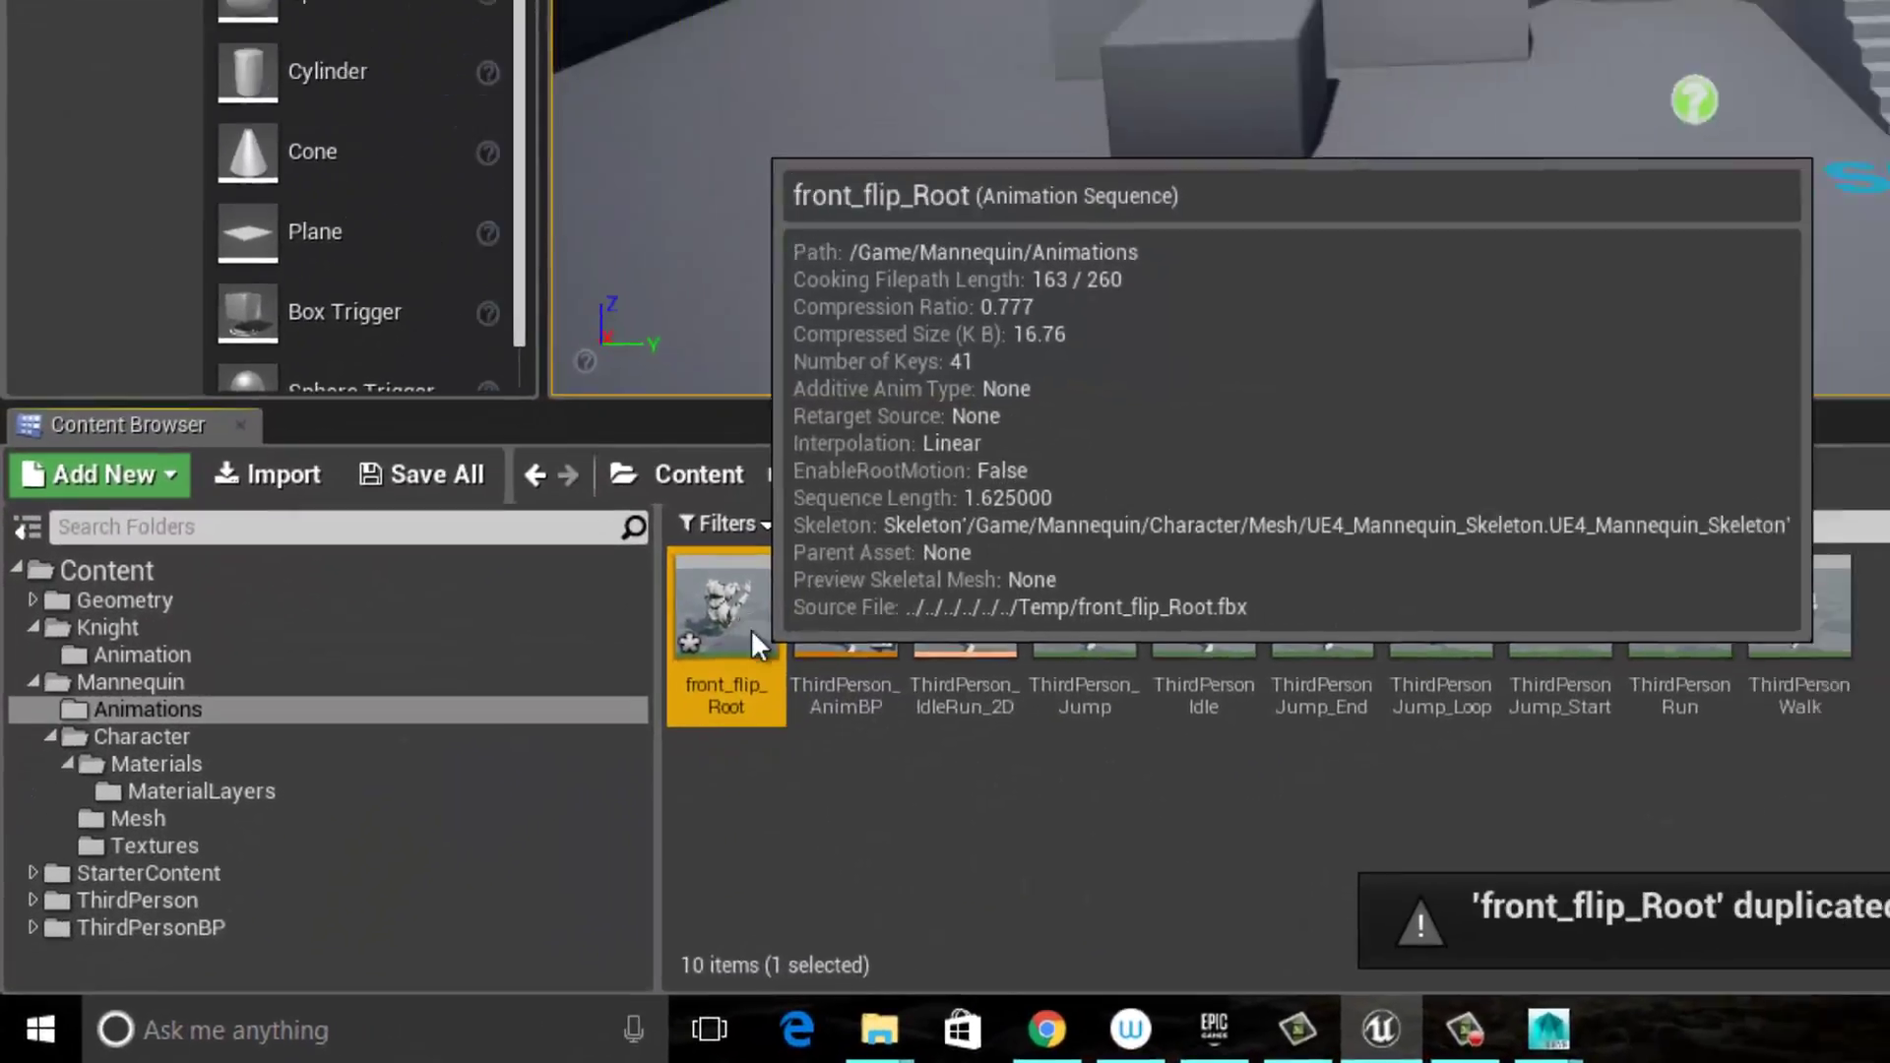
Open the retargeted front_flip_Root animation and set the bone display to None.
double_click(419, 802)
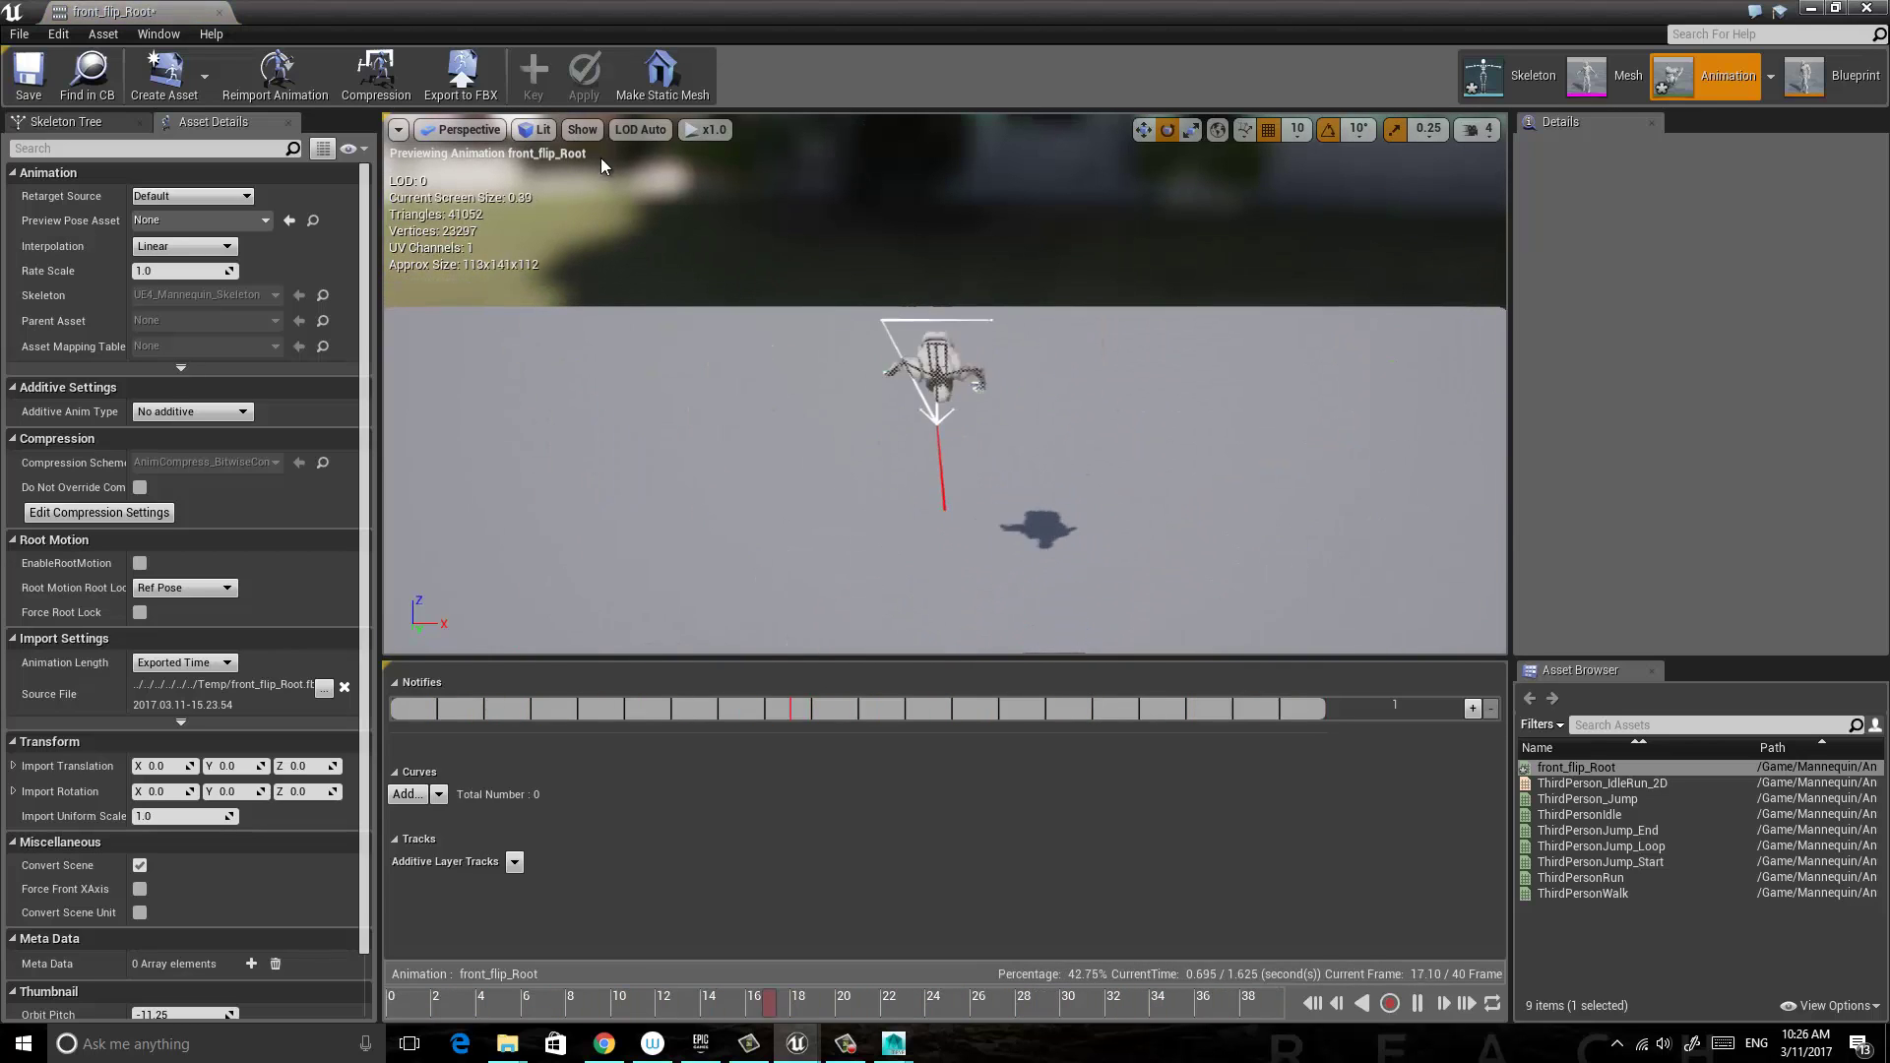
click(581, 130)
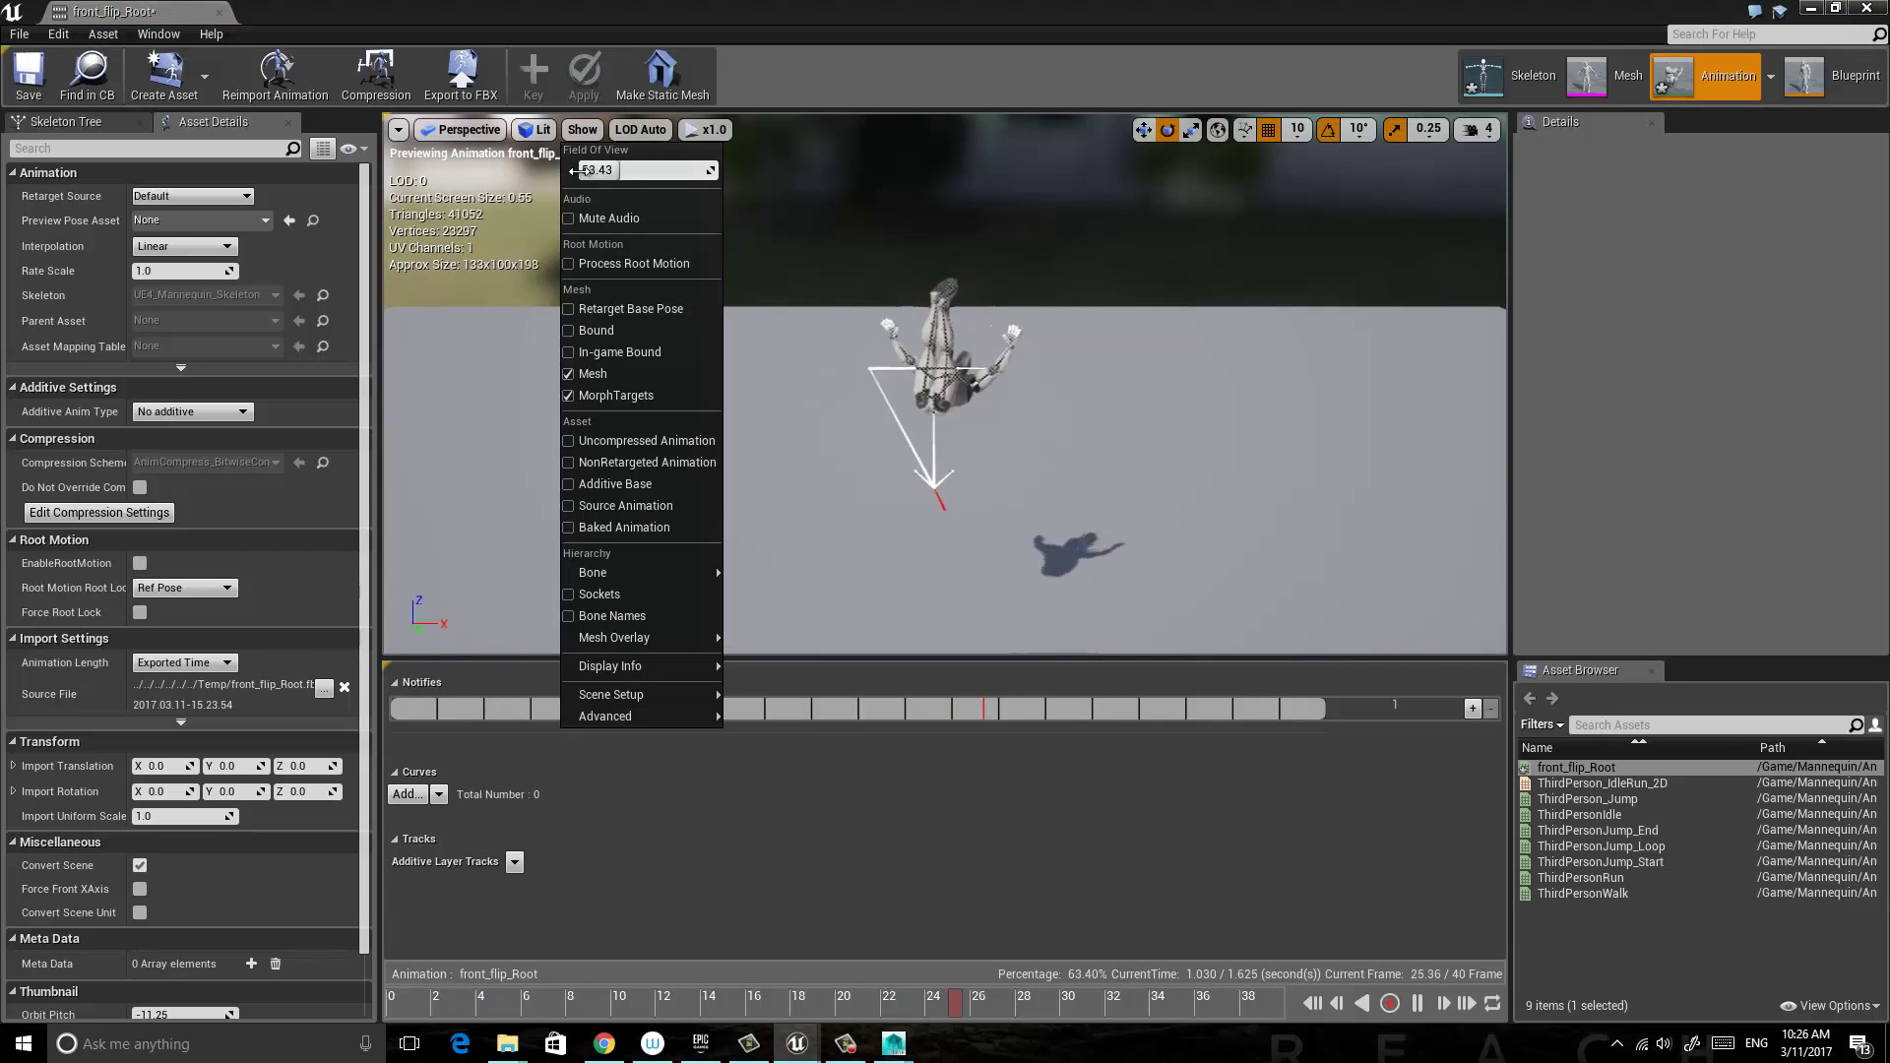
mouse_move(650, 573)
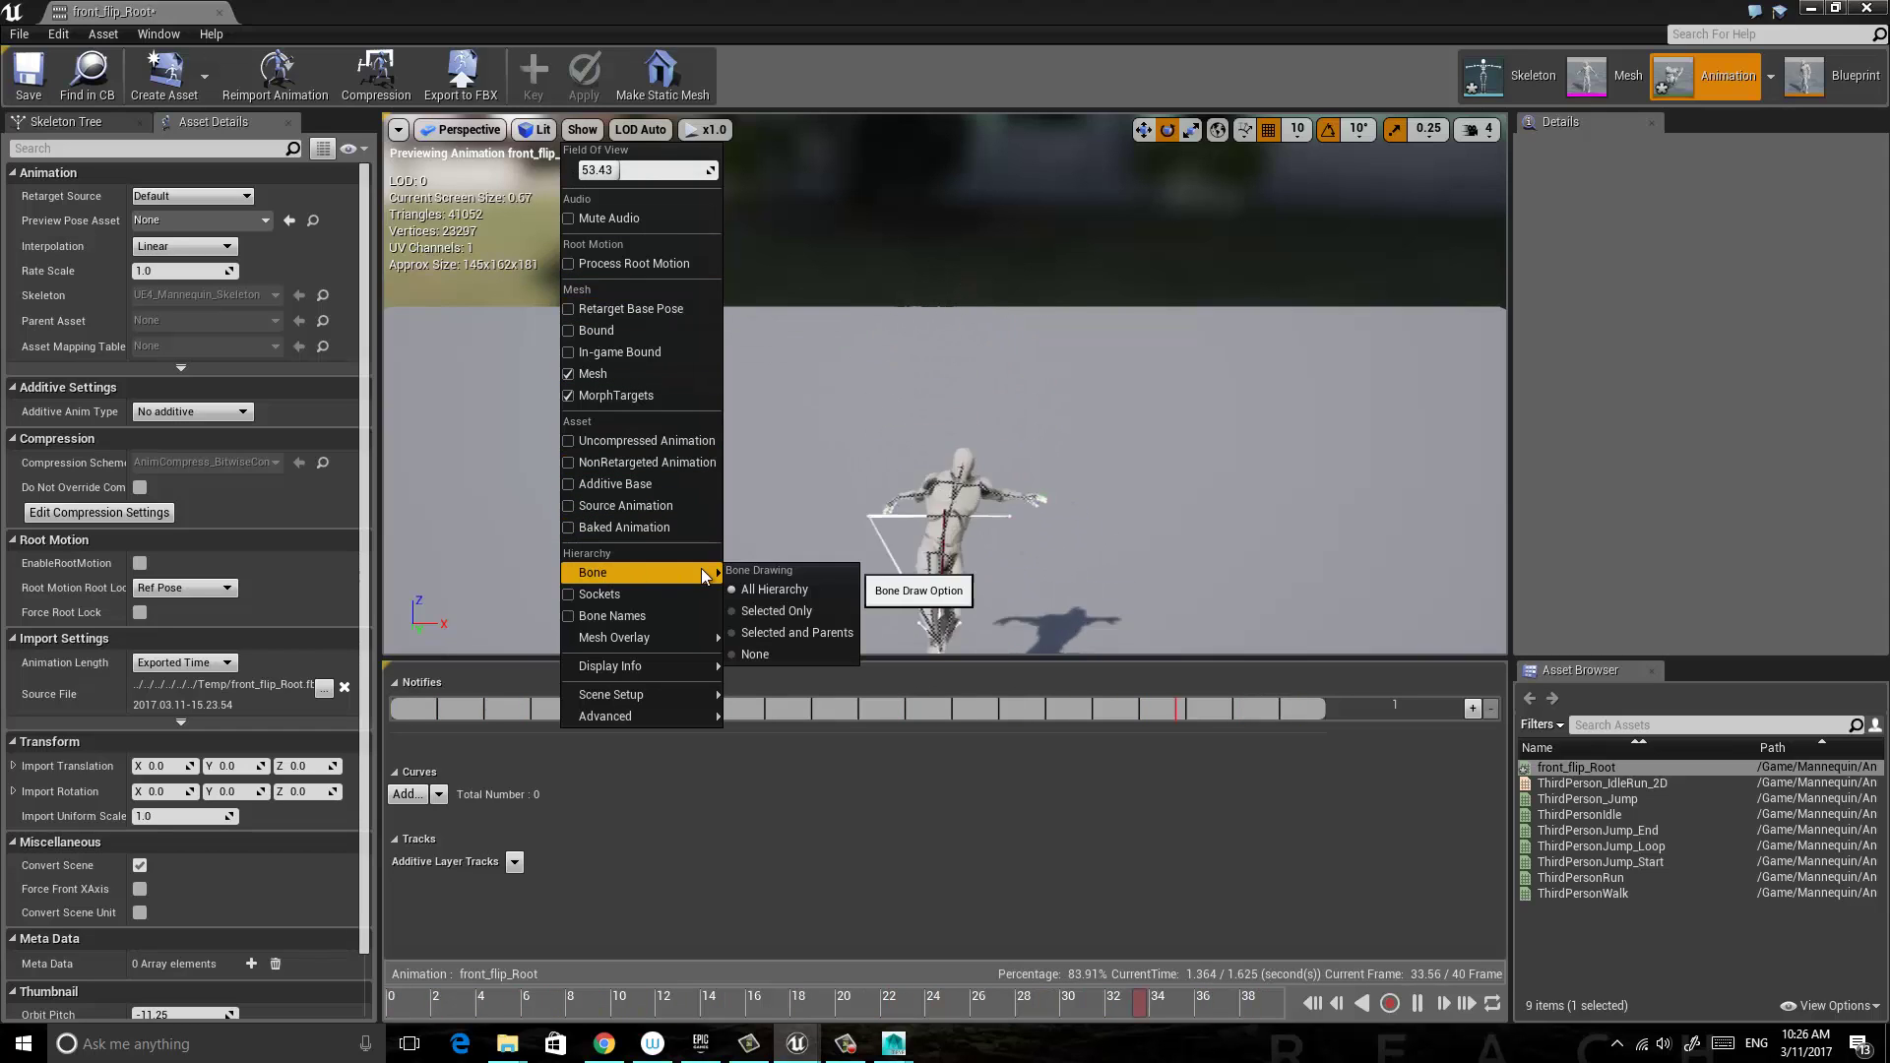
click(752, 654)
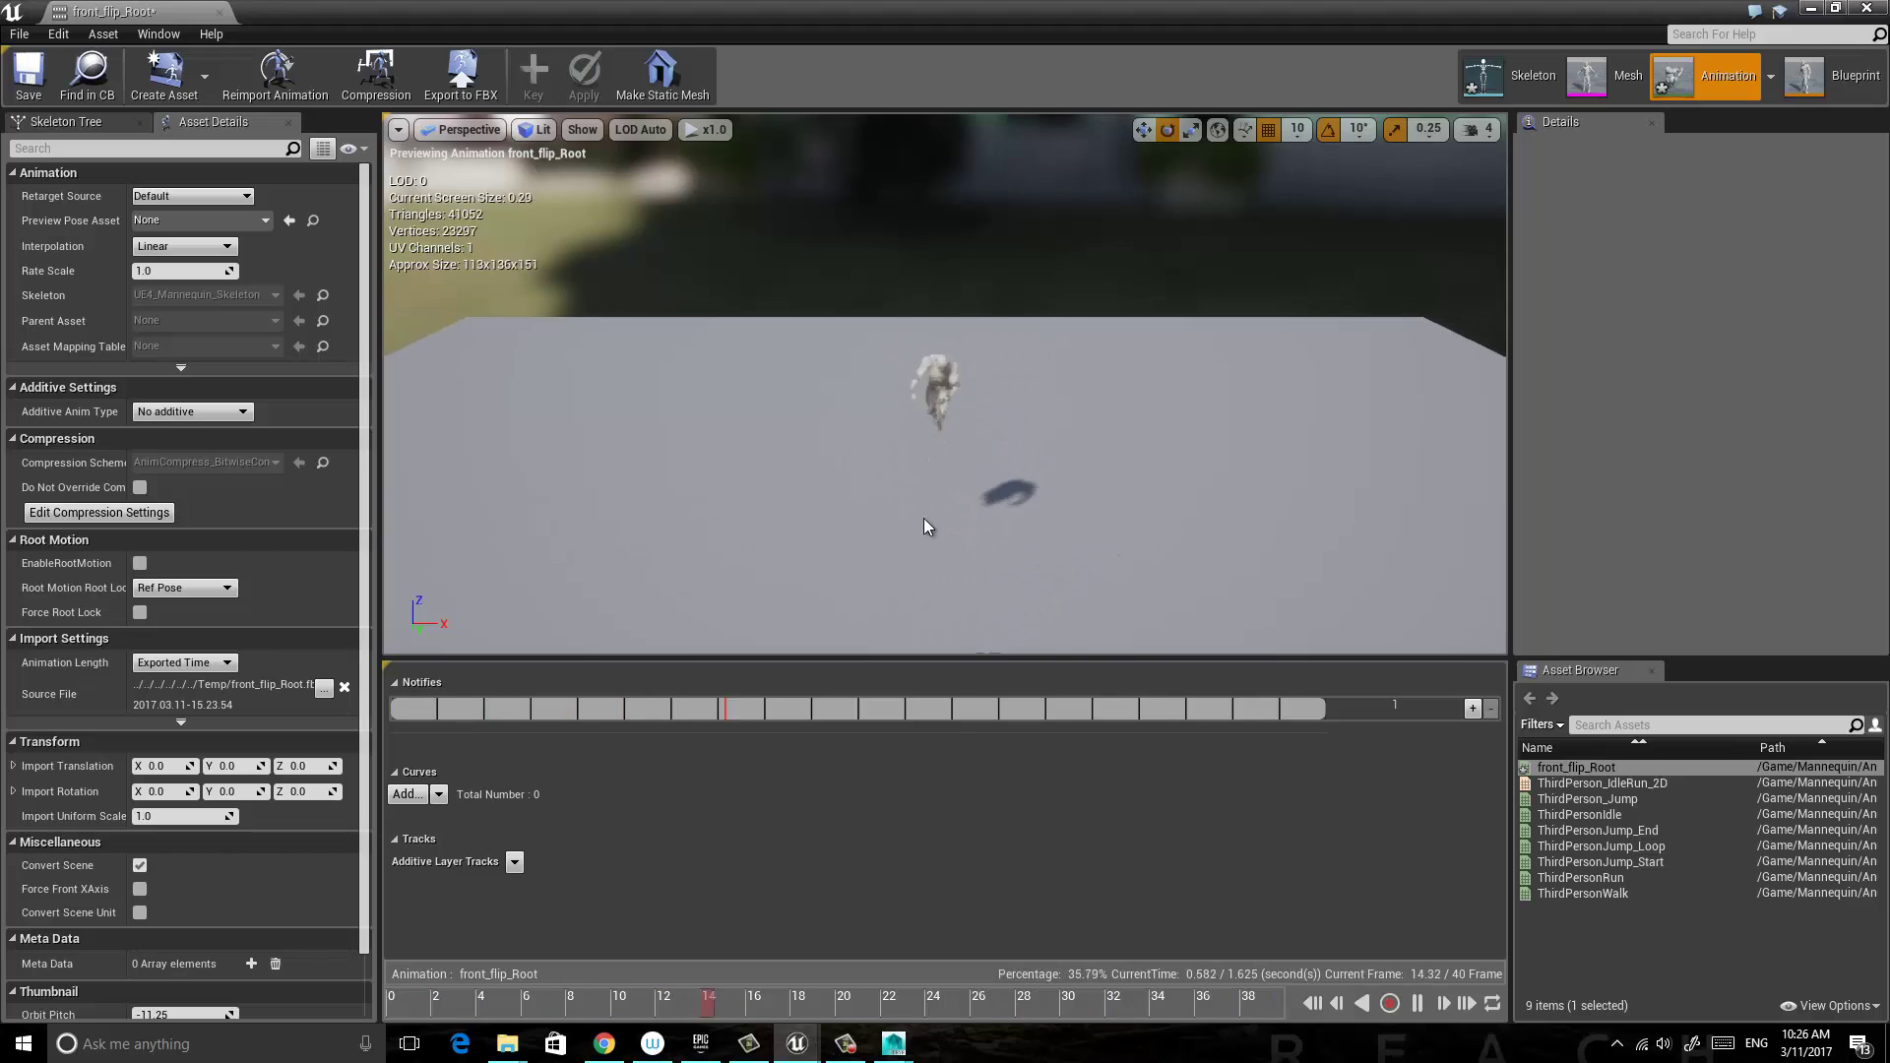
Orbit around the mannequin and scrub the timeline from mid-flip to the landing.
drag(923, 518, 737, 510)
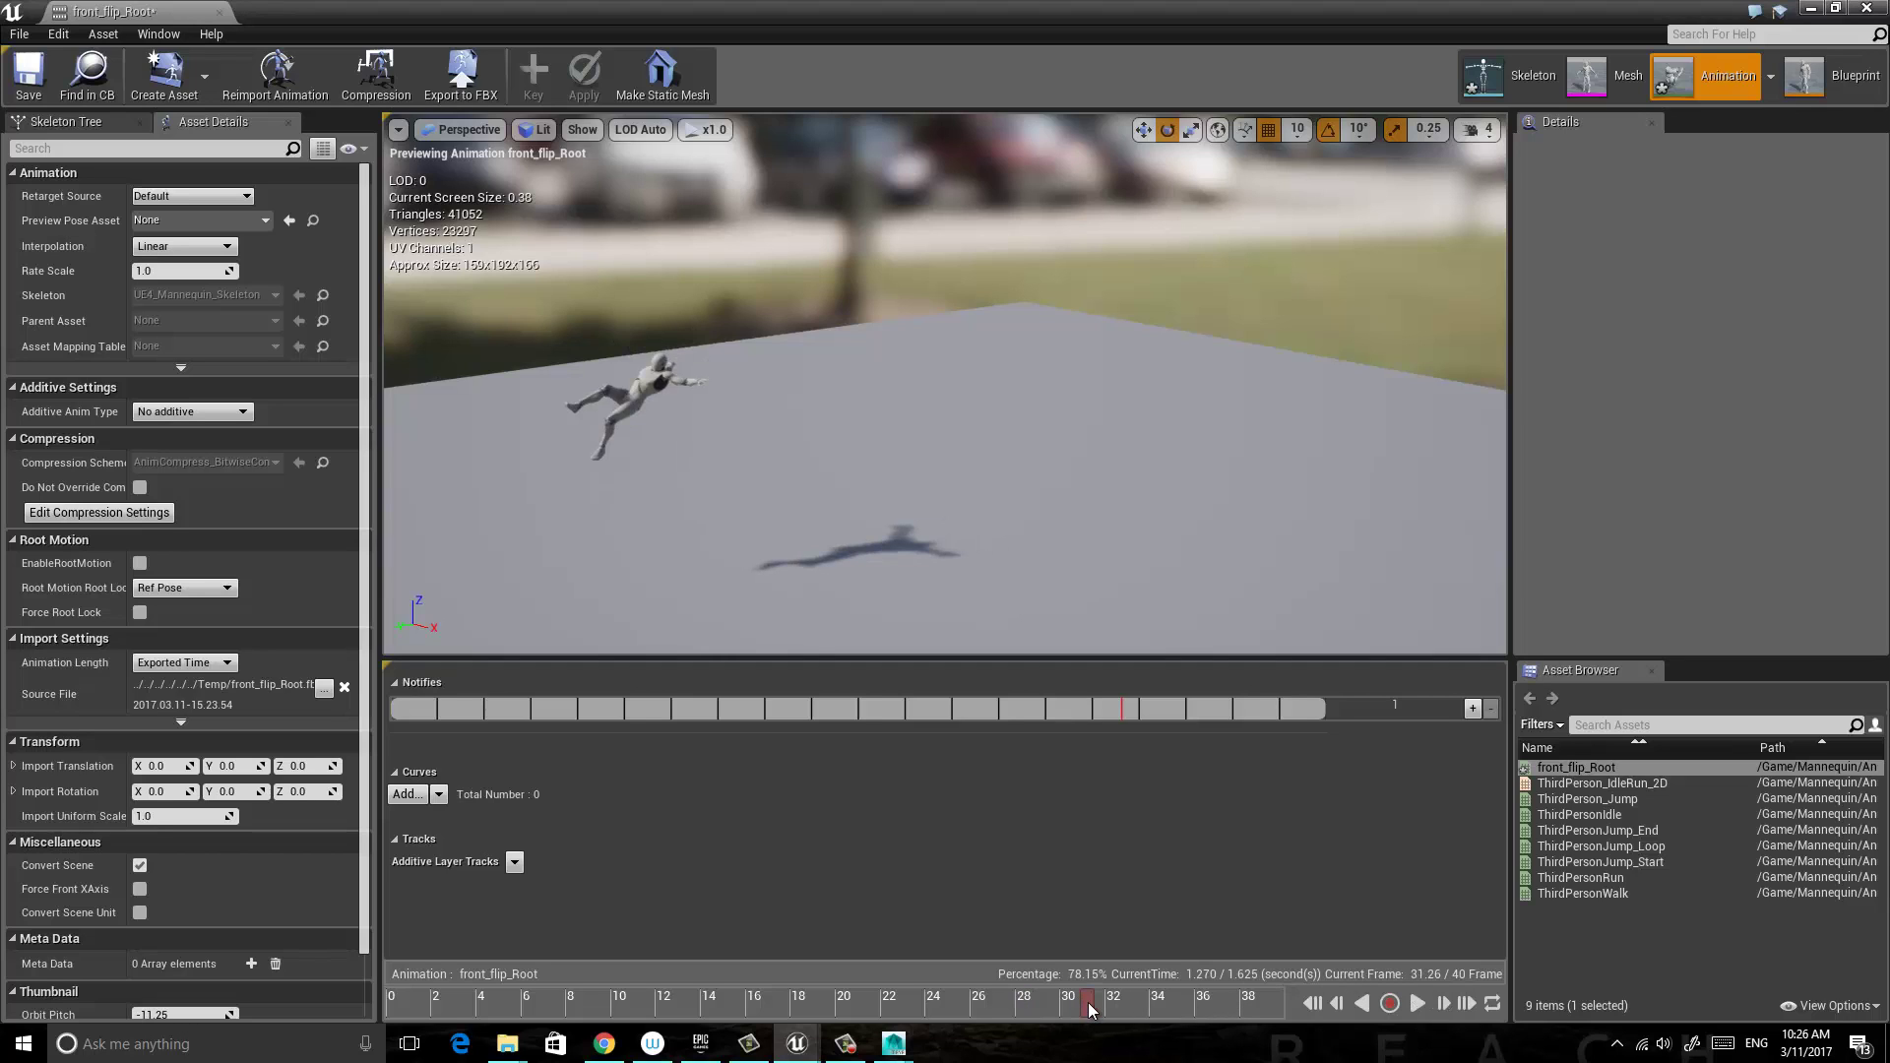
drag(1089, 1003, 985, 1000)
scroll(641, 316, up, 5)
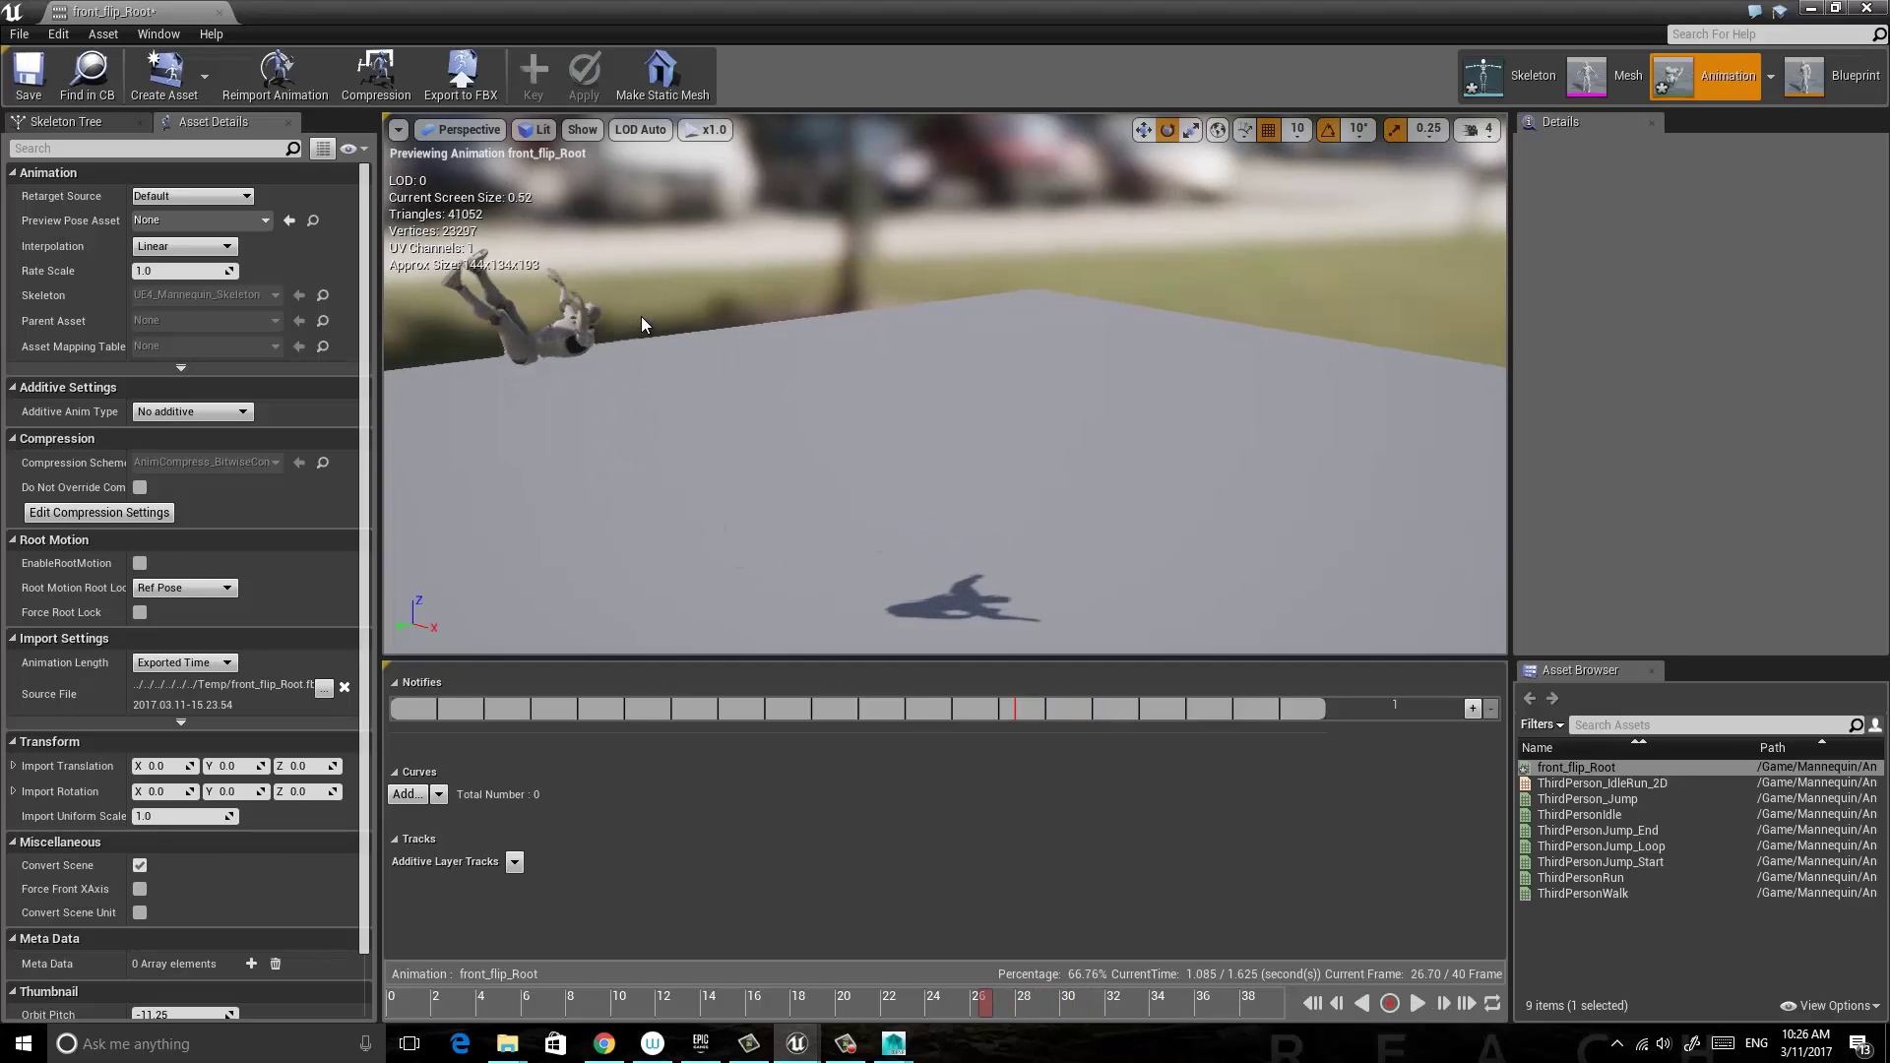
drag(633, 317, 486, 319)
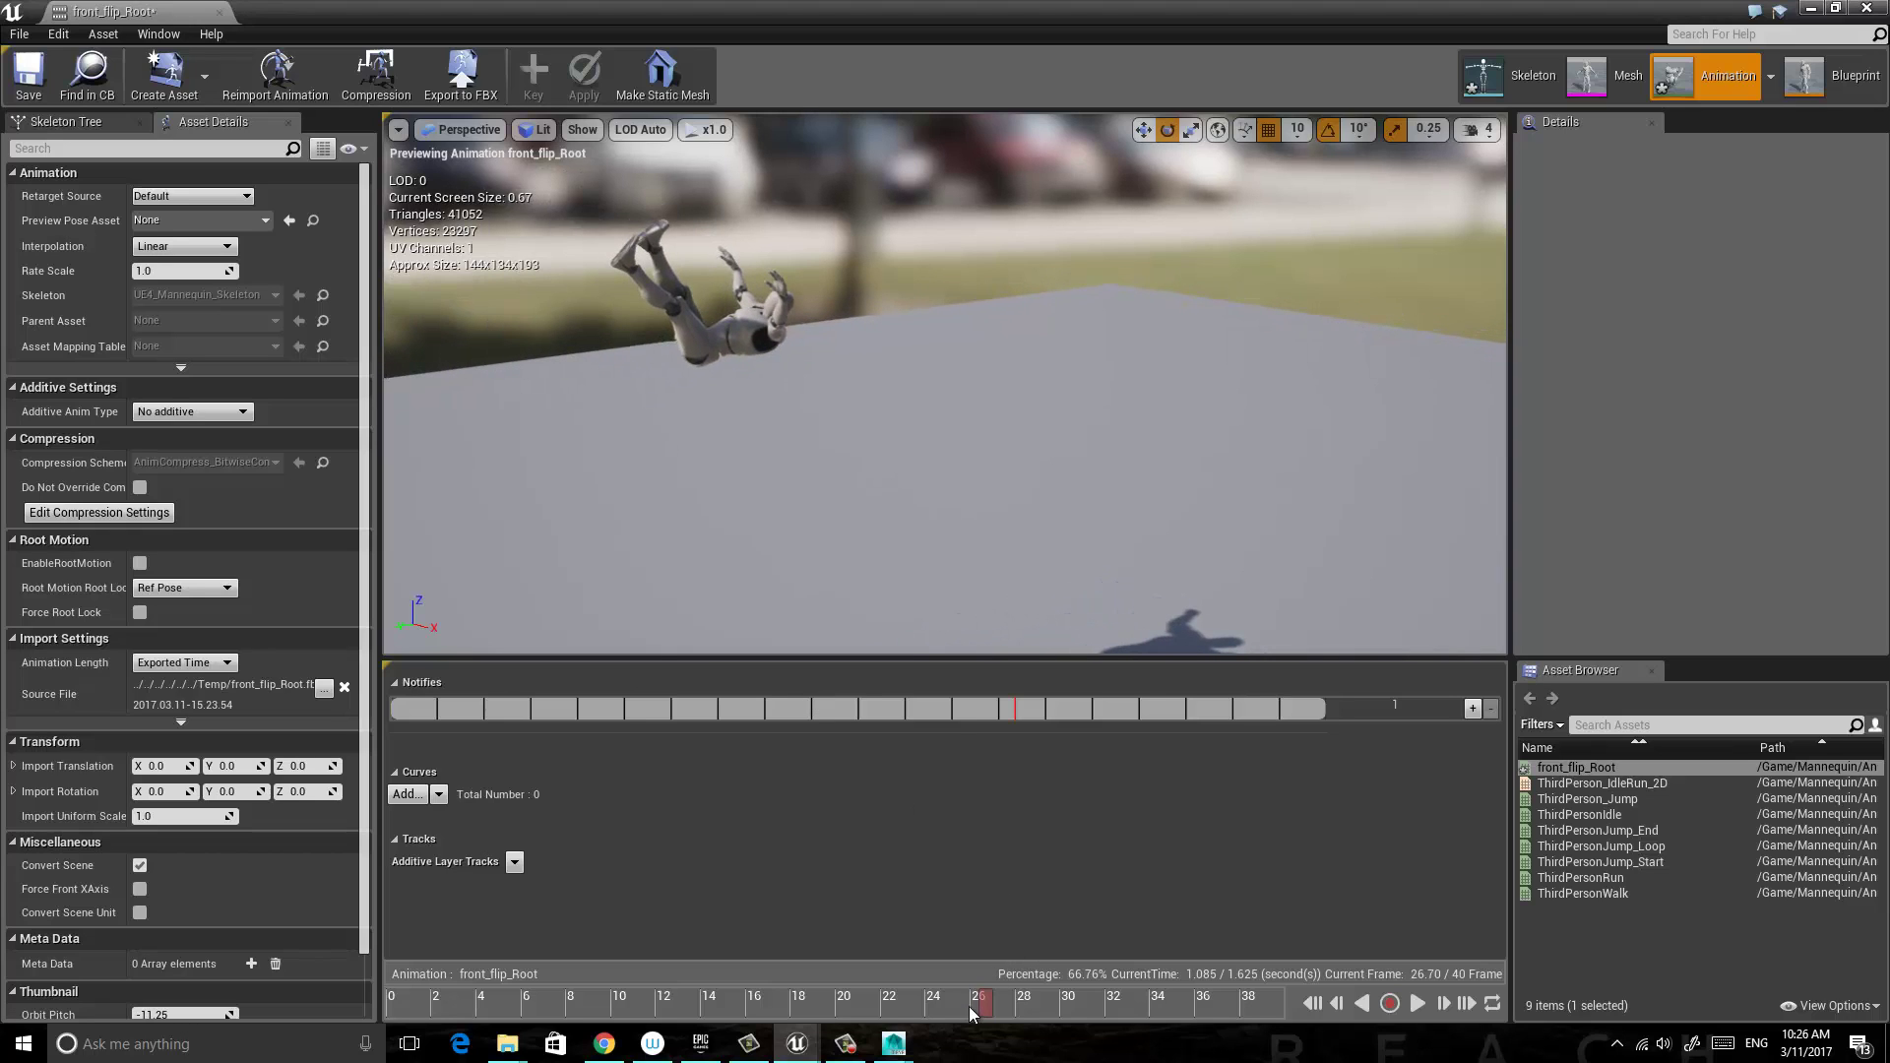
drag(987, 1002, 322, 923)
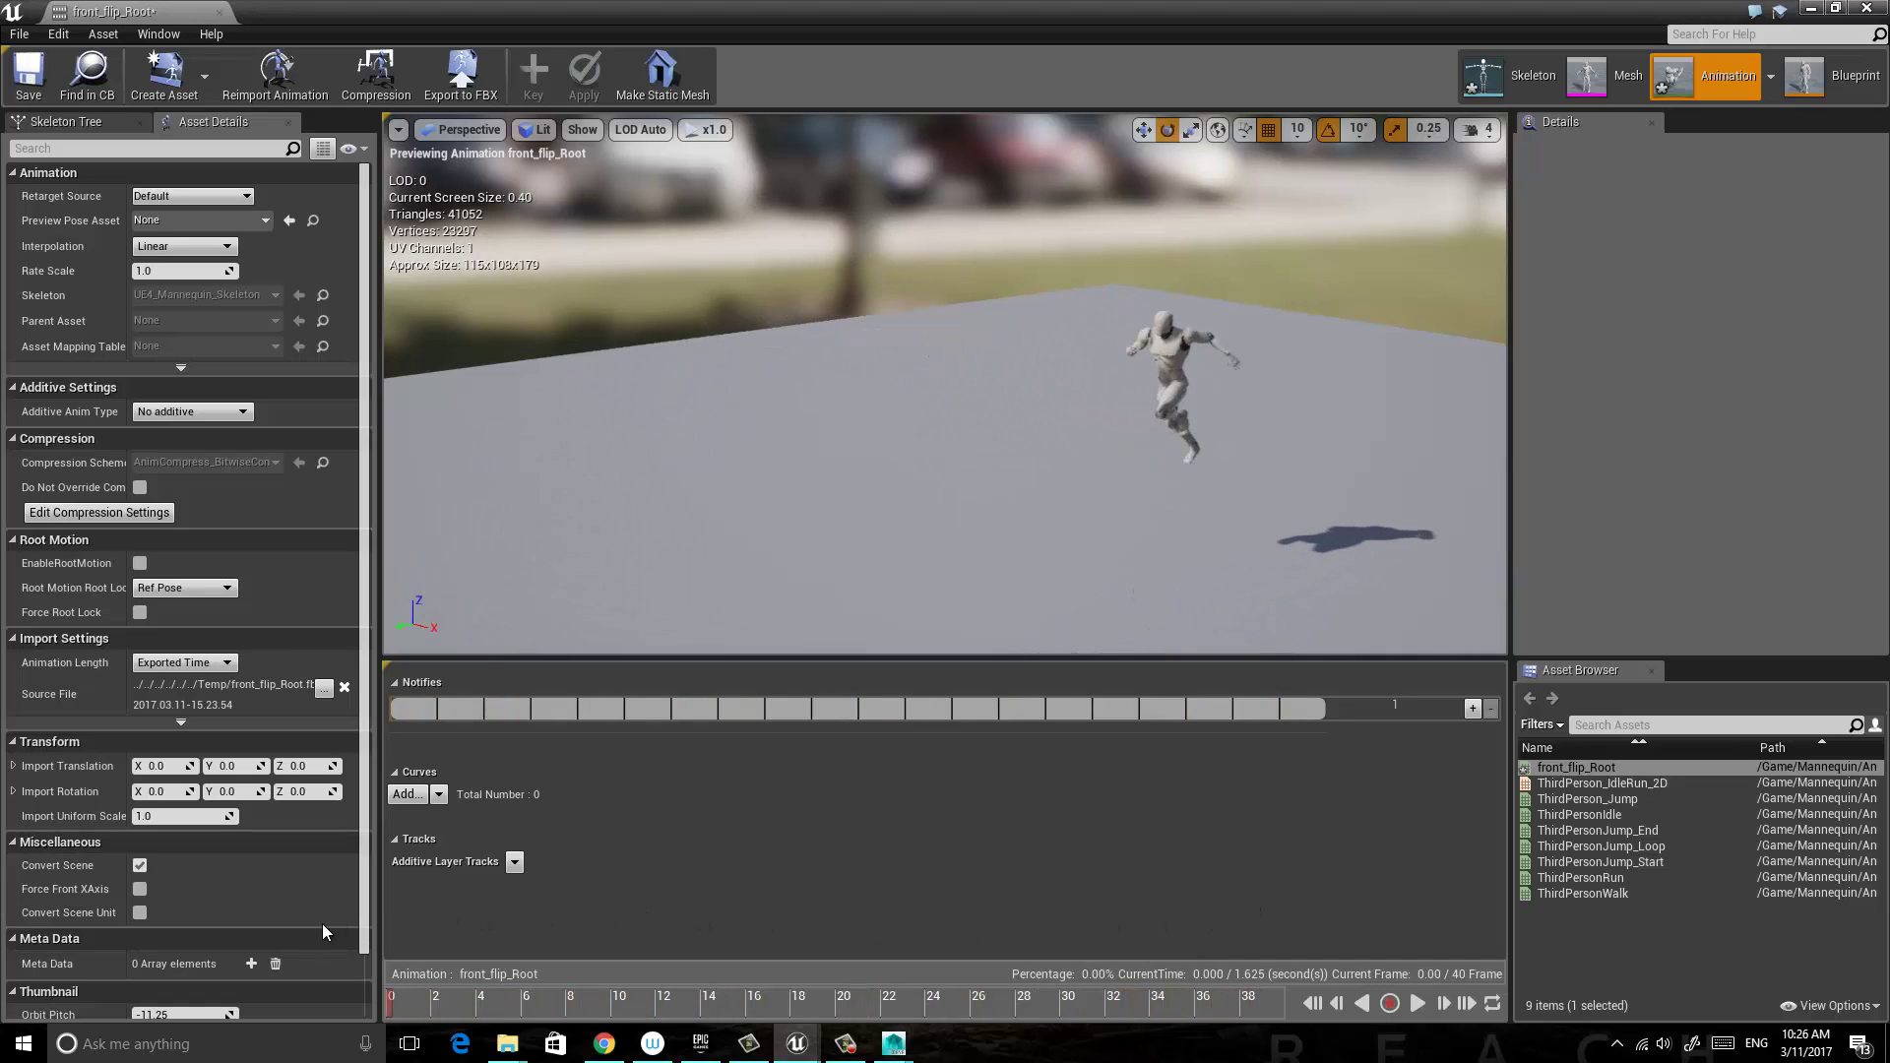